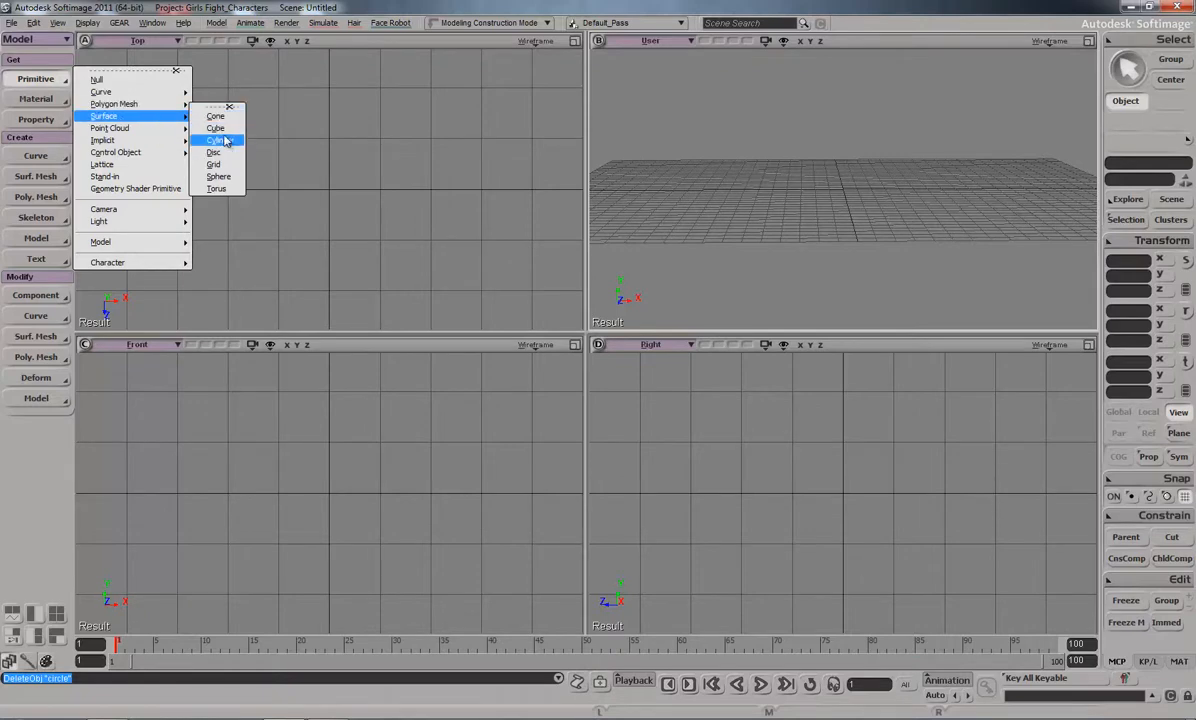
Add a default surface cylinder to the scene and delete it.
{"action": "left_click", "coordinate": [222, 141]}
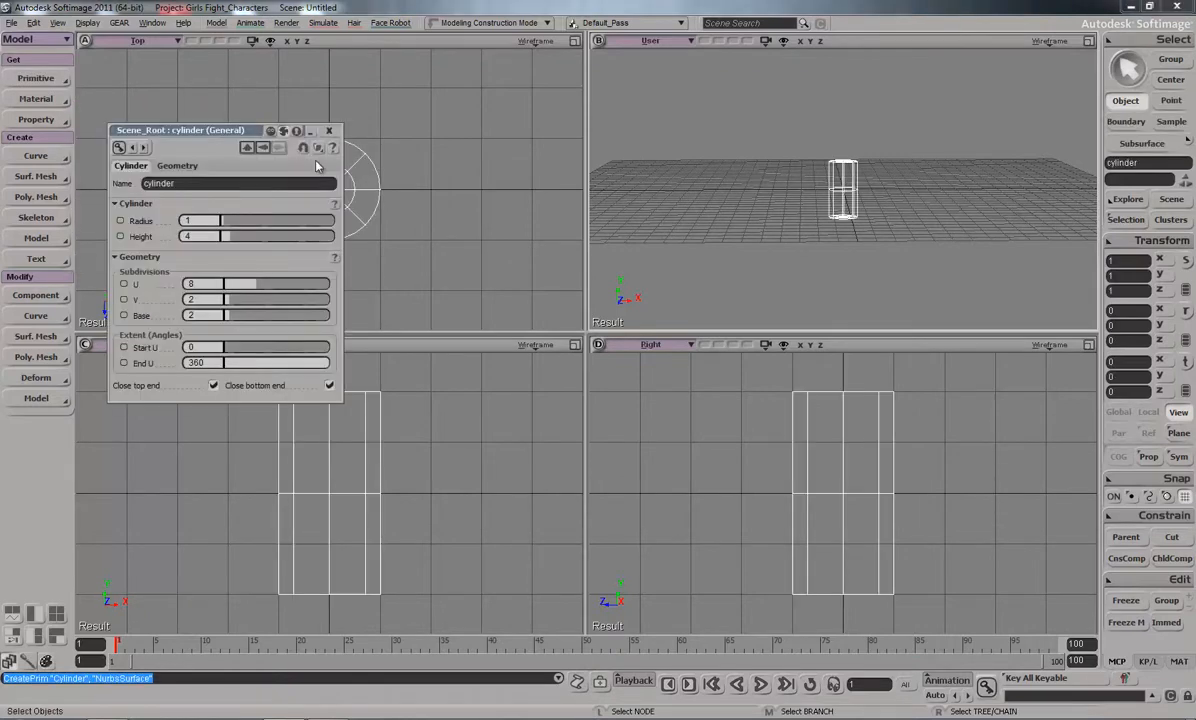
{"action": "left_click", "coordinate": [328, 130]}
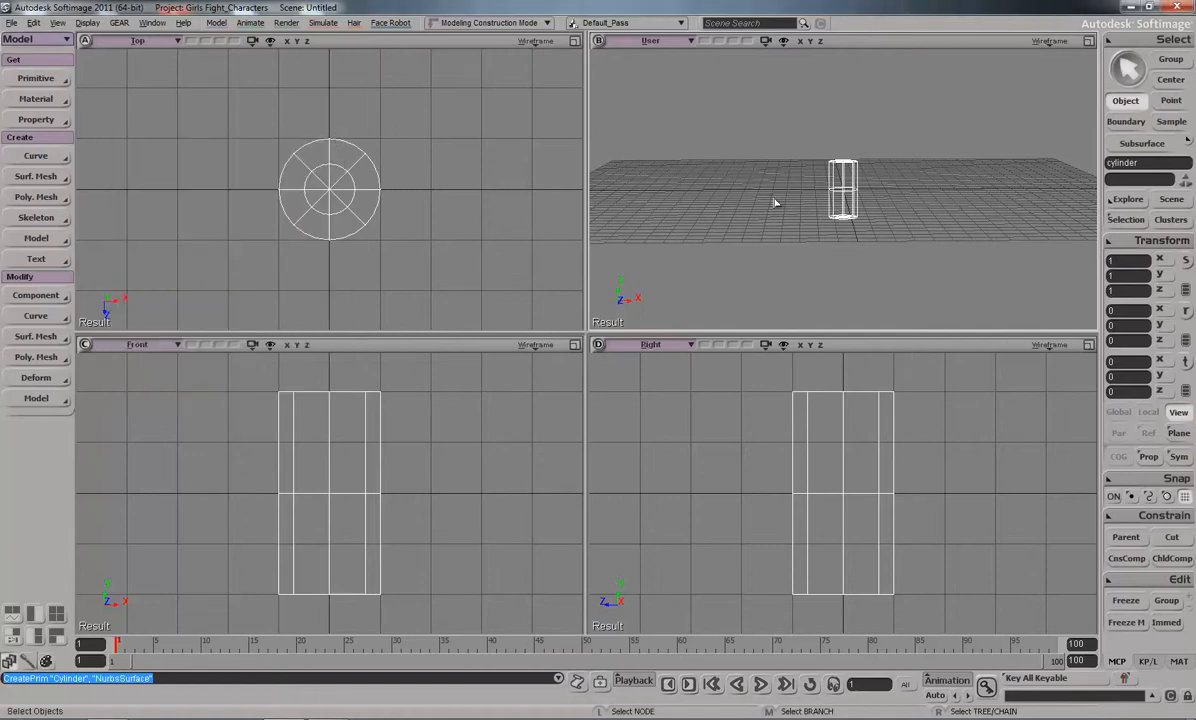
{"action": "key", "text": "Delete"}
Add a default surface sphere and switch the User view to shaded display.
{"action": "left_click", "coordinate": [48, 79]}
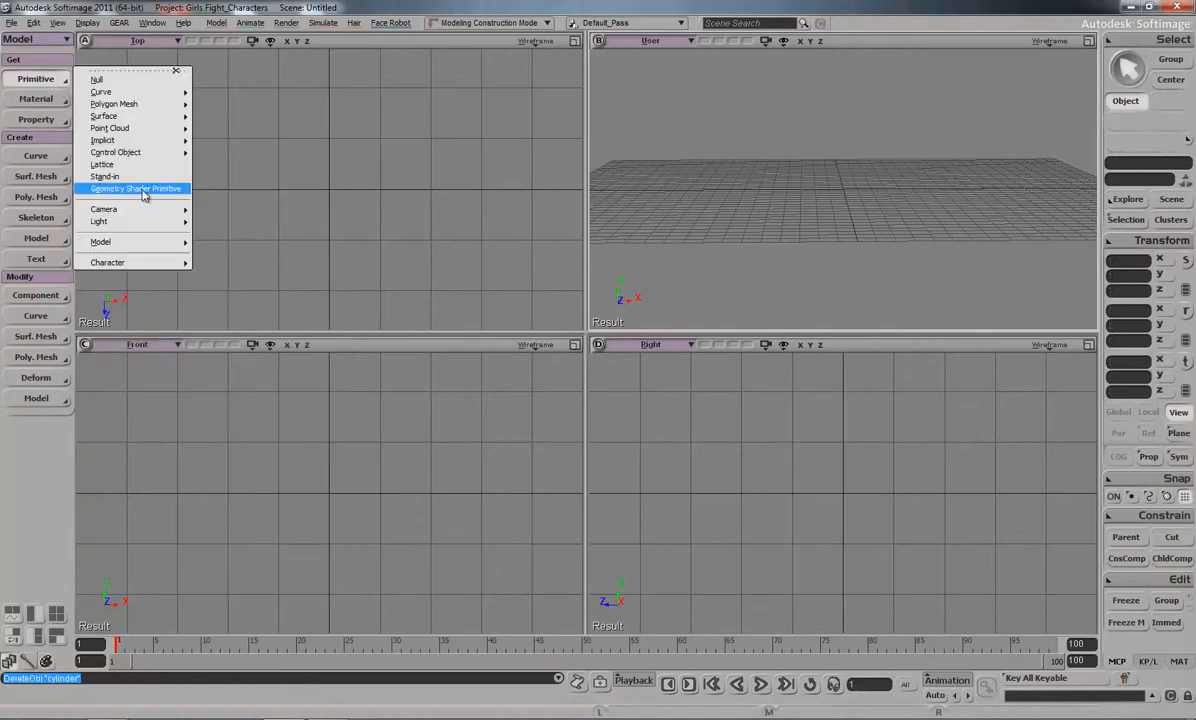
{"action": "mouse_move", "coordinate": [132, 130]}
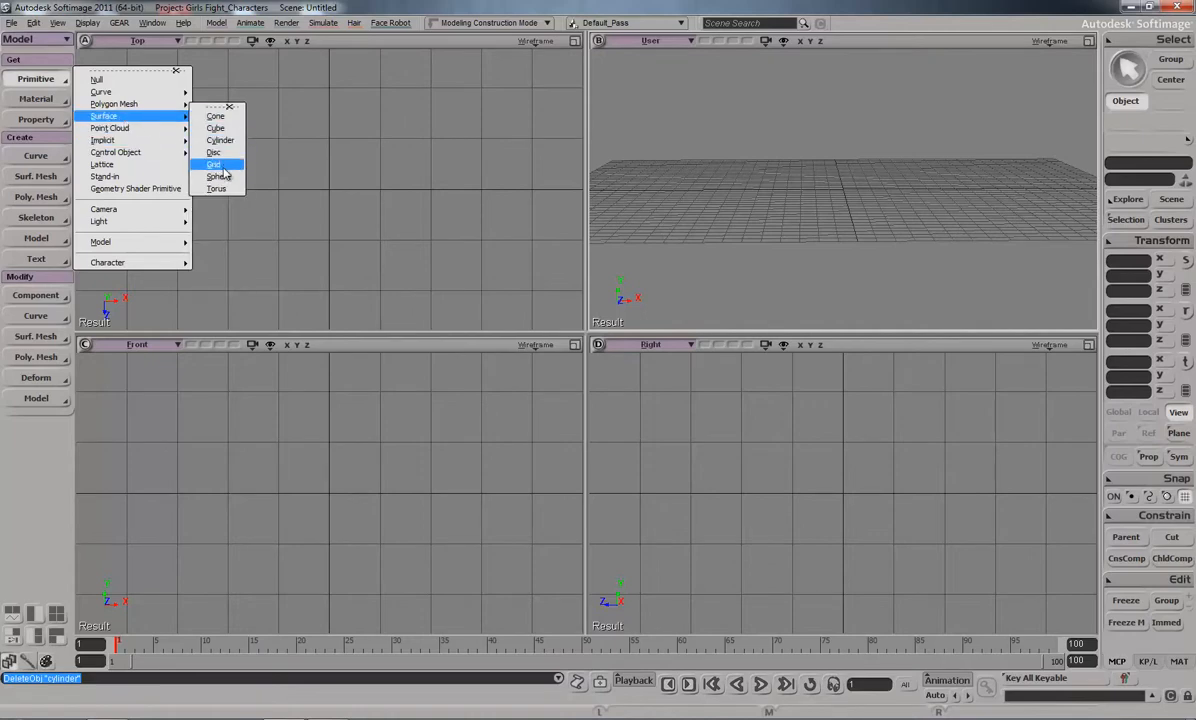
{"action": "left_click", "coordinate": [218, 176]}
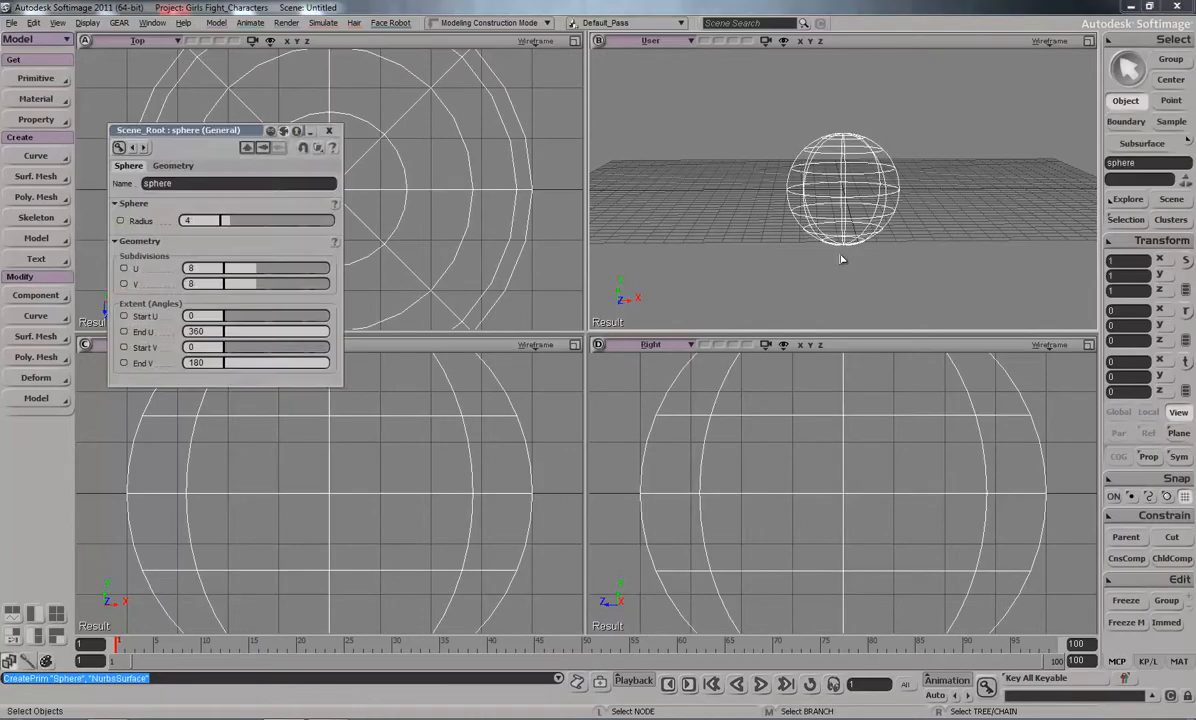
{"action": "left_click", "coordinate": [329, 130]}
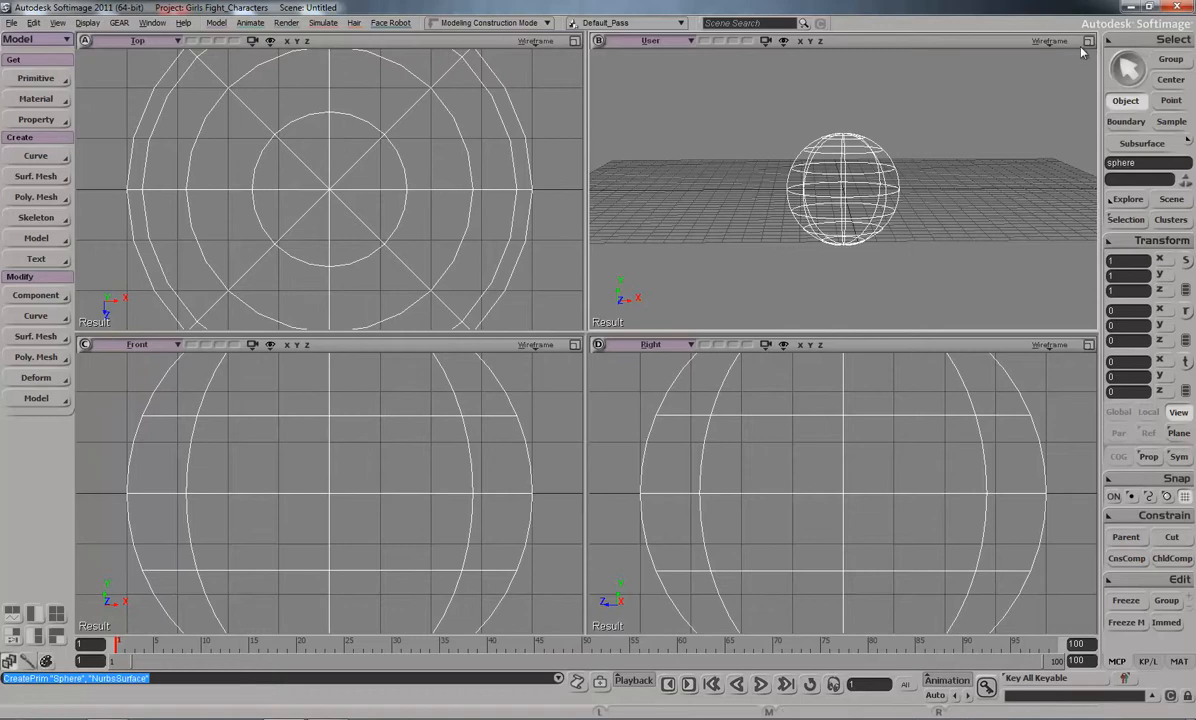
{"action": "key", "text": "s"}
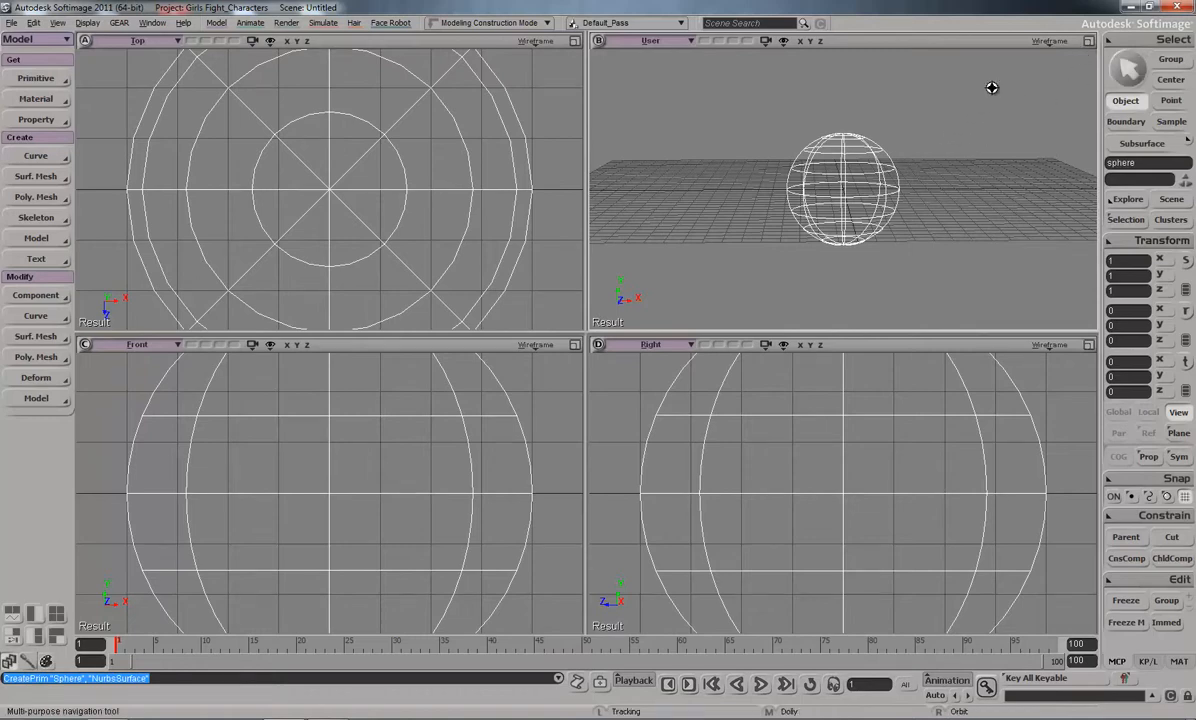
{"action": "middle_click", "coordinate": [1051, 42]}
{"action": "middle_click_drag", "start_coordinate": [856, 160], "coordinate": [829, 280]}
Try moving control points on the upper side of the surface sphere, and undo the move.
{"action": "key", "text": "t"}
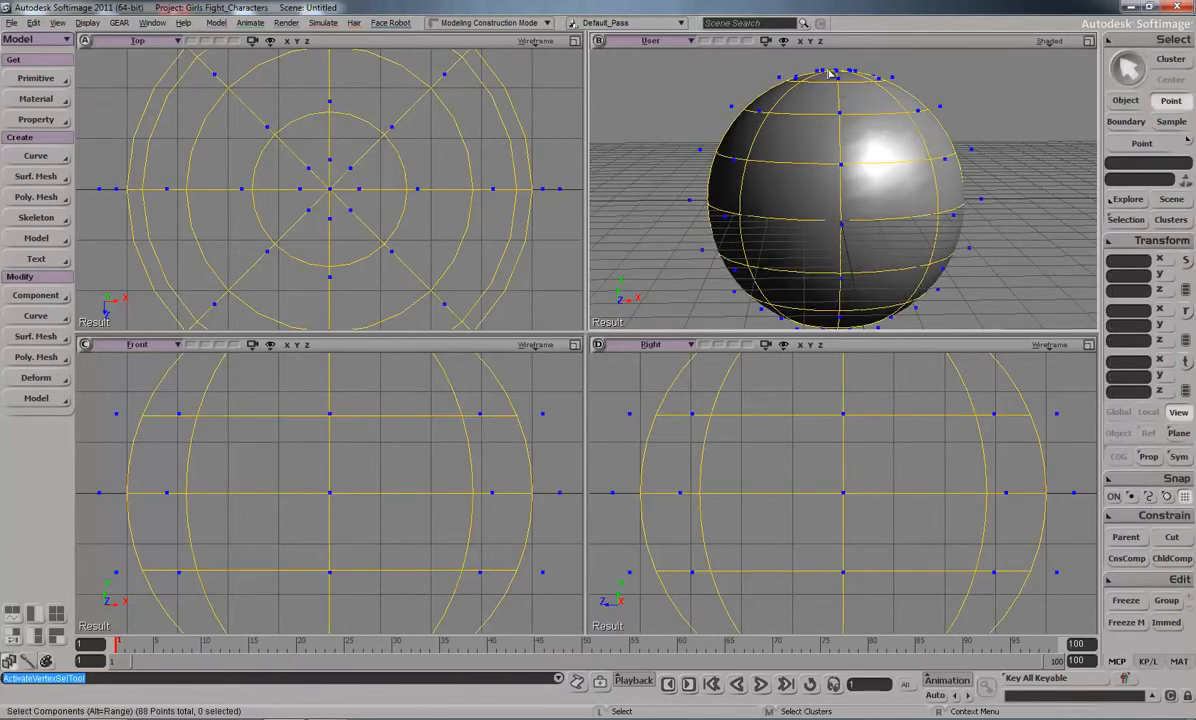
{"action": "left_click", "coordinate": [931, 142]}
{"action": "mouse_move", "coordinate": [987, 87]}
{"action": "left_mouse_down"}
{"action": "mouse_move", "coordinate": [922, 151]}
{"action": "mouse_move", "coordinate": [1003, 107]}
{"action": "mouse_move", "coordinate": [855, 147]}
{"action": "mouse_move", "coordinate": [1028, 123]}
{"action": "mouse_move", "coordinate": [1000, 125]}
{"action": "mouse_move", "coordinate": [1013, 146]}
{"action": "mouse_move", "coordinate": [1009, 93]}
{"action": "left_mouse_up"}
{"action": "key", "text": "v"}
{"action": "key", "text": "ctrl+z"}
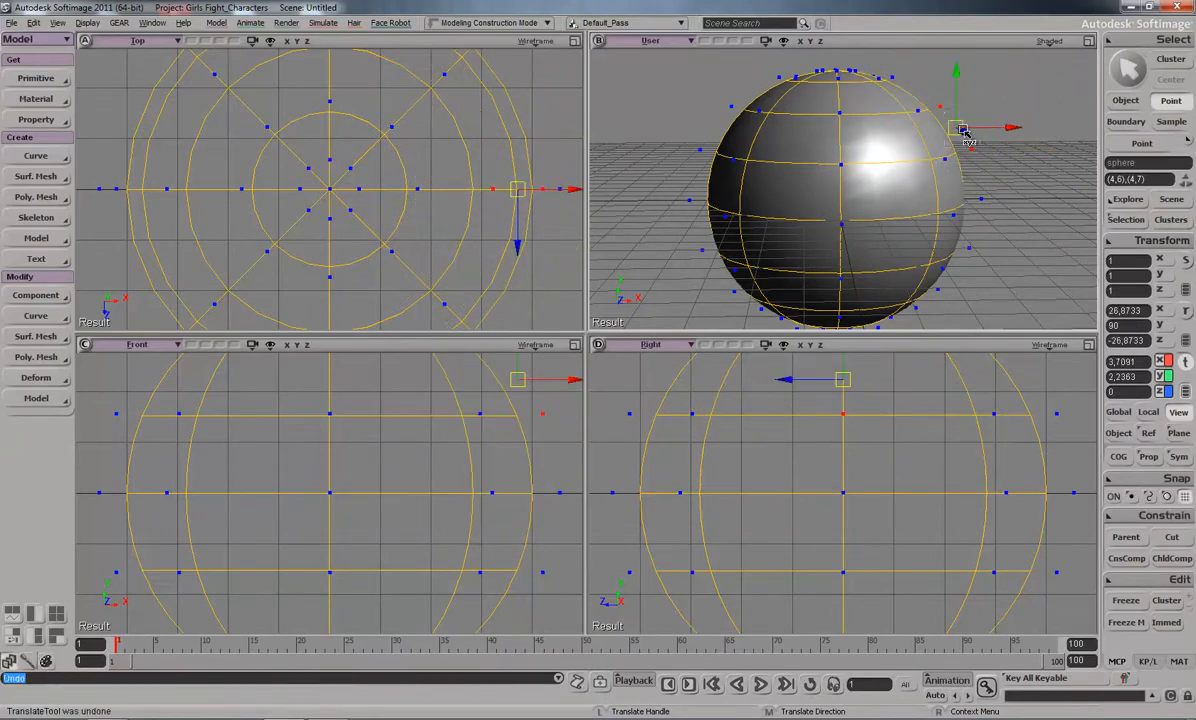
Return to object selection and delete the surface sphere.
{"action": "key", "text": "space"}
{"action": "key", "text": "s"}
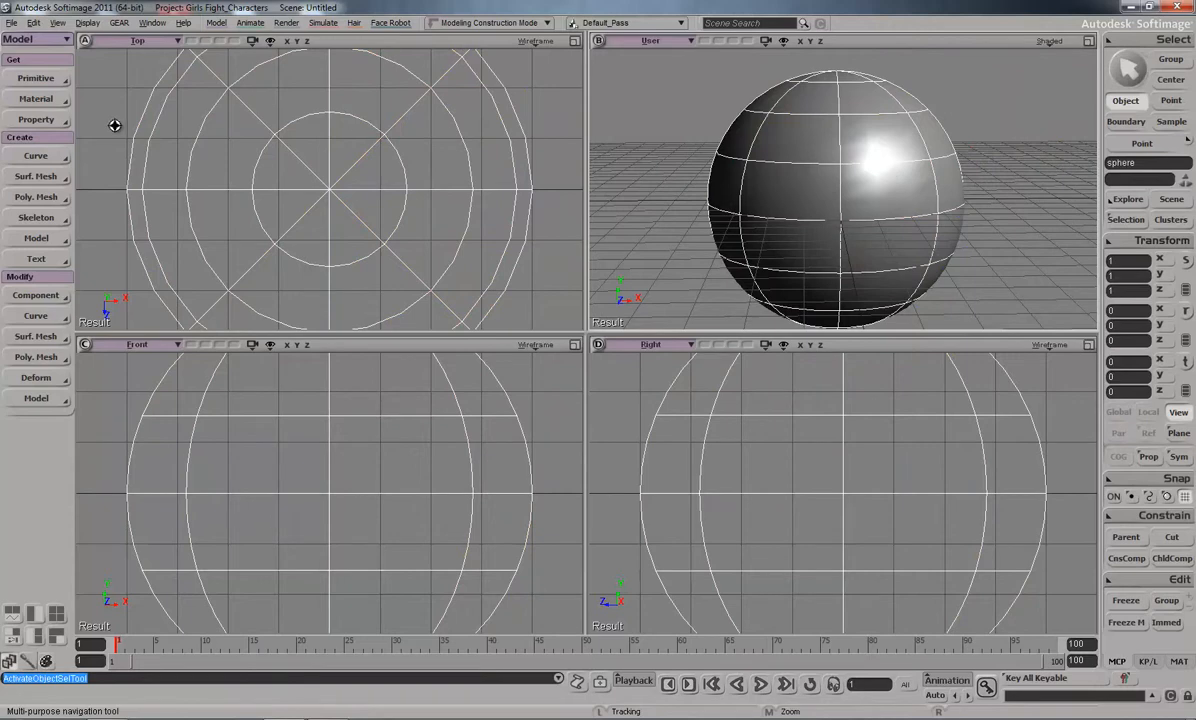
{"action": "key", "text": "Delete"}
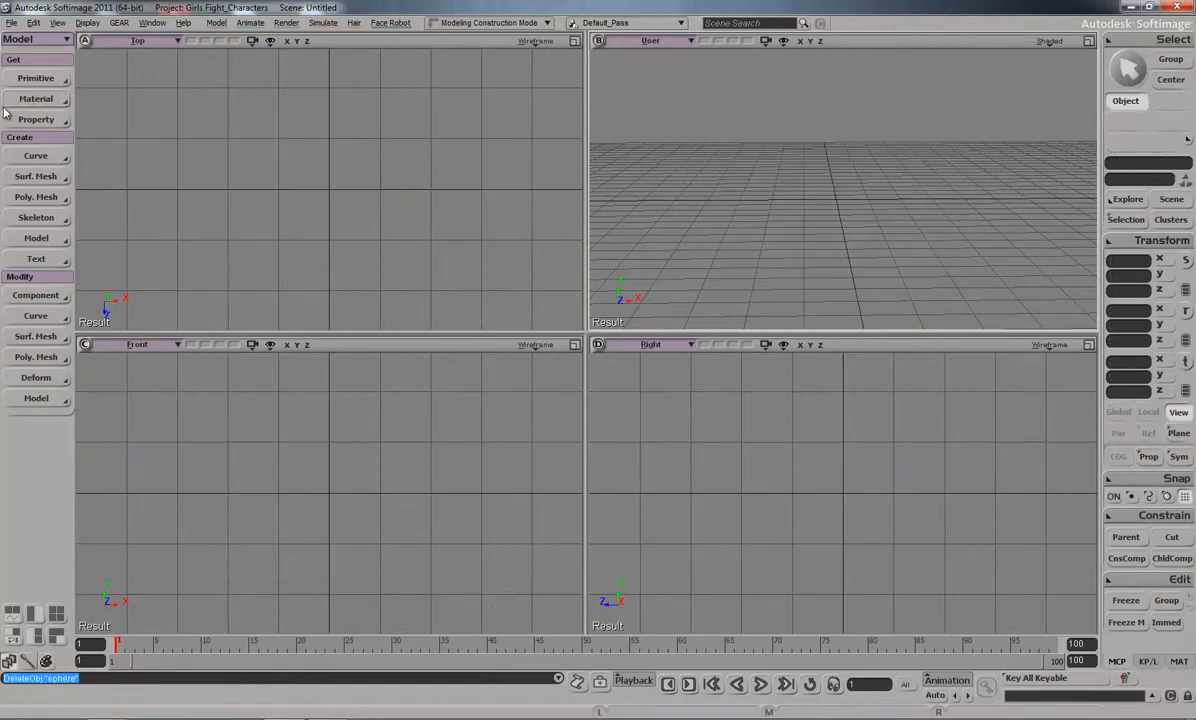
Add a default polygon mesh sphere and move it along X to about -7.18.
{"action": "left_click", "coordinate": [35, 78]}
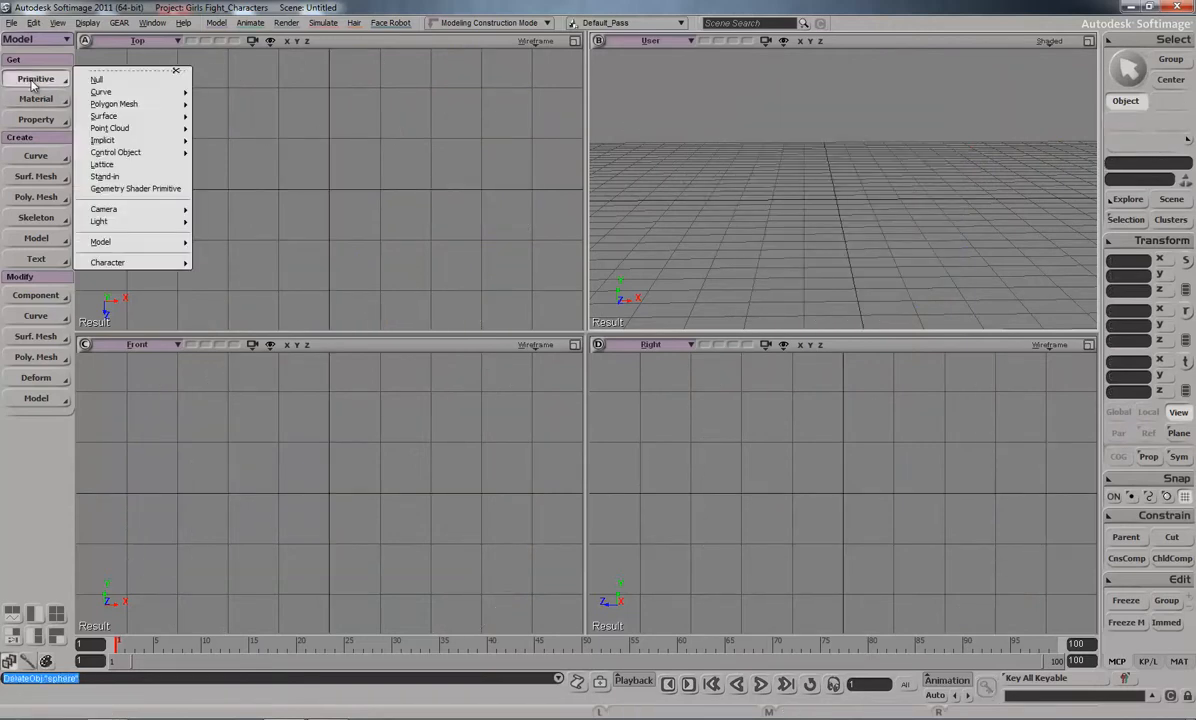
{"action": "mouse_move", "coordinate": [170, 117]}
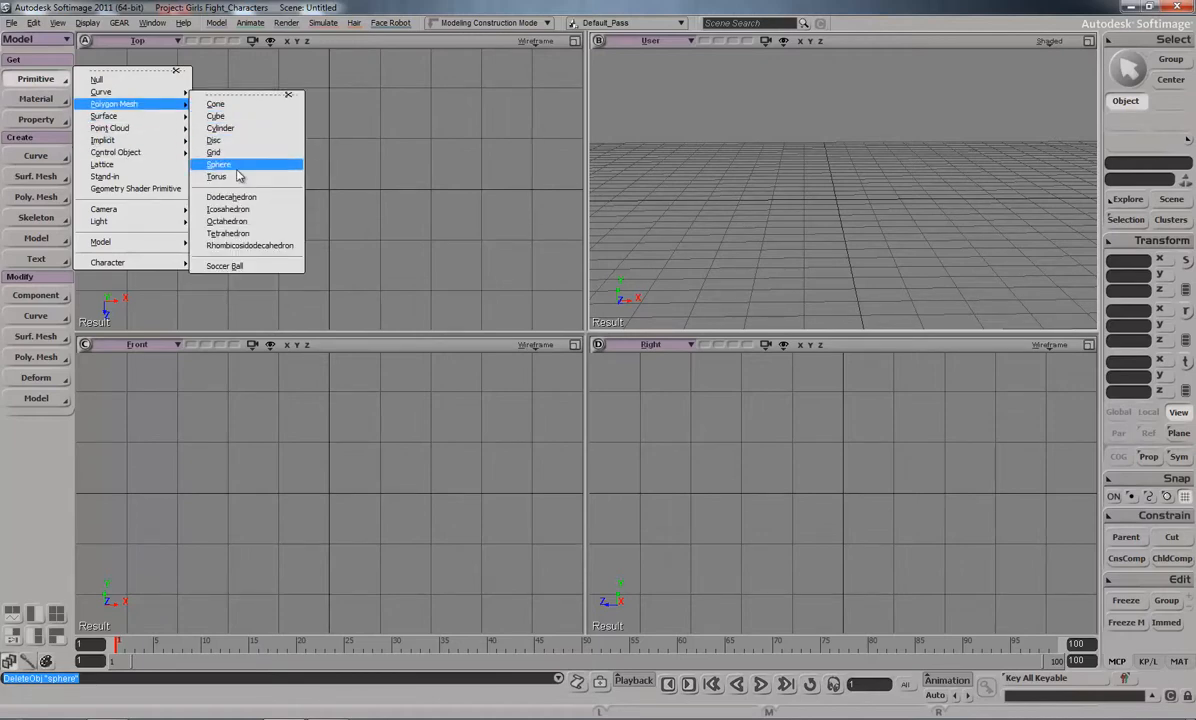
{"action": "left_click", "coordinate": [220, 165]}
{"action": "key", "text": "s"}
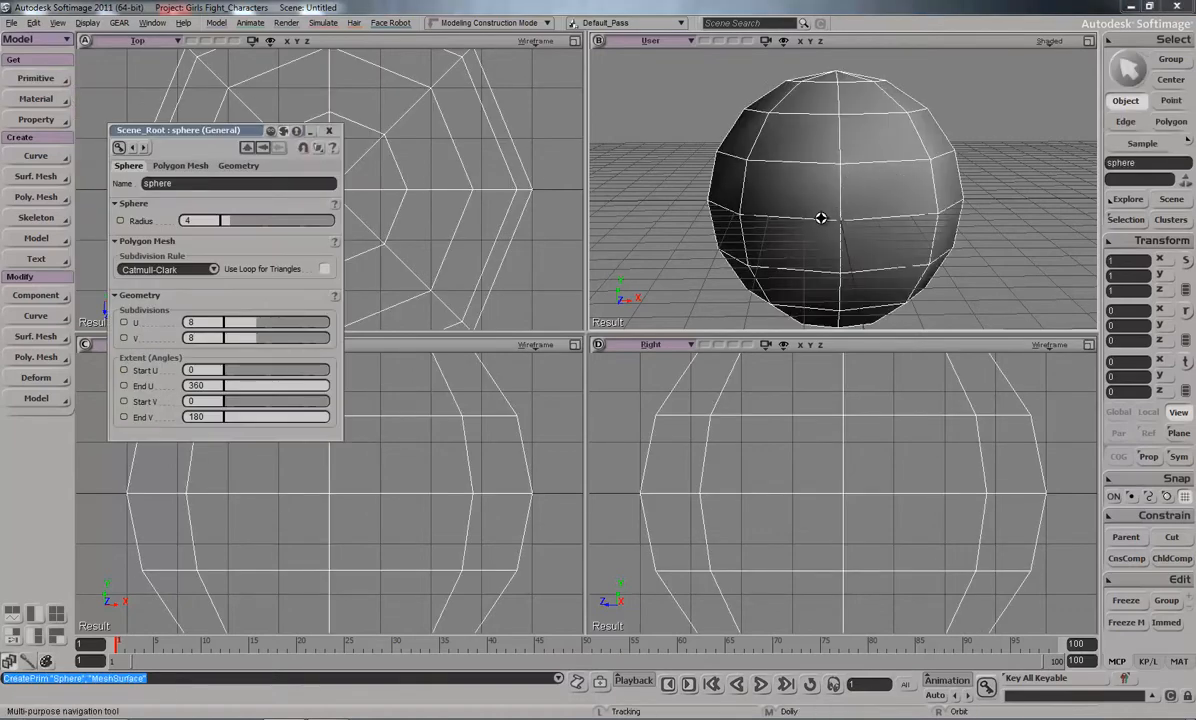
{"action": "middle_click_drag", "start_coordinate": [820, 219], "coordinate": [817, 171]}
{"action": "left_click_drag", "start_coordinate": [874, 179], "coordinate": [641, 218]}
{"action": "key", "text": "v"}
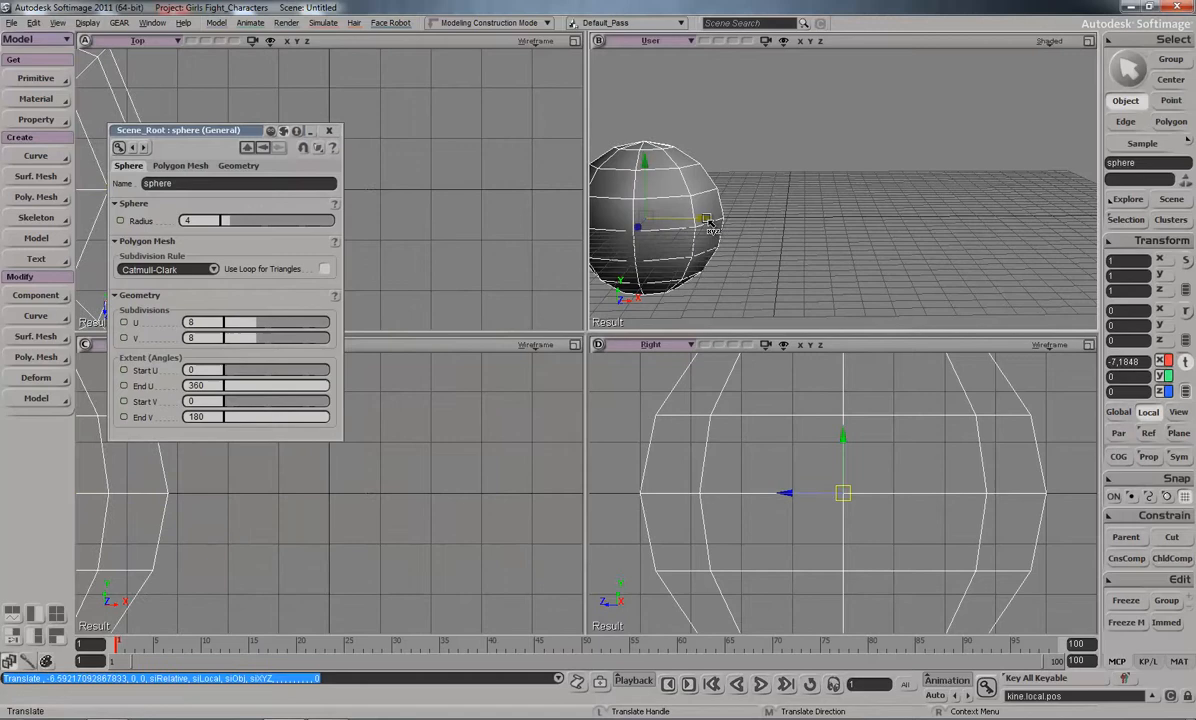
{"action": "left_click", "coordinate": [329, 130]}
Add a surface sphere beside the polygon sphere and move it to about X 2.56.
{"action": "left_click", "coordinate": [34, 78]}
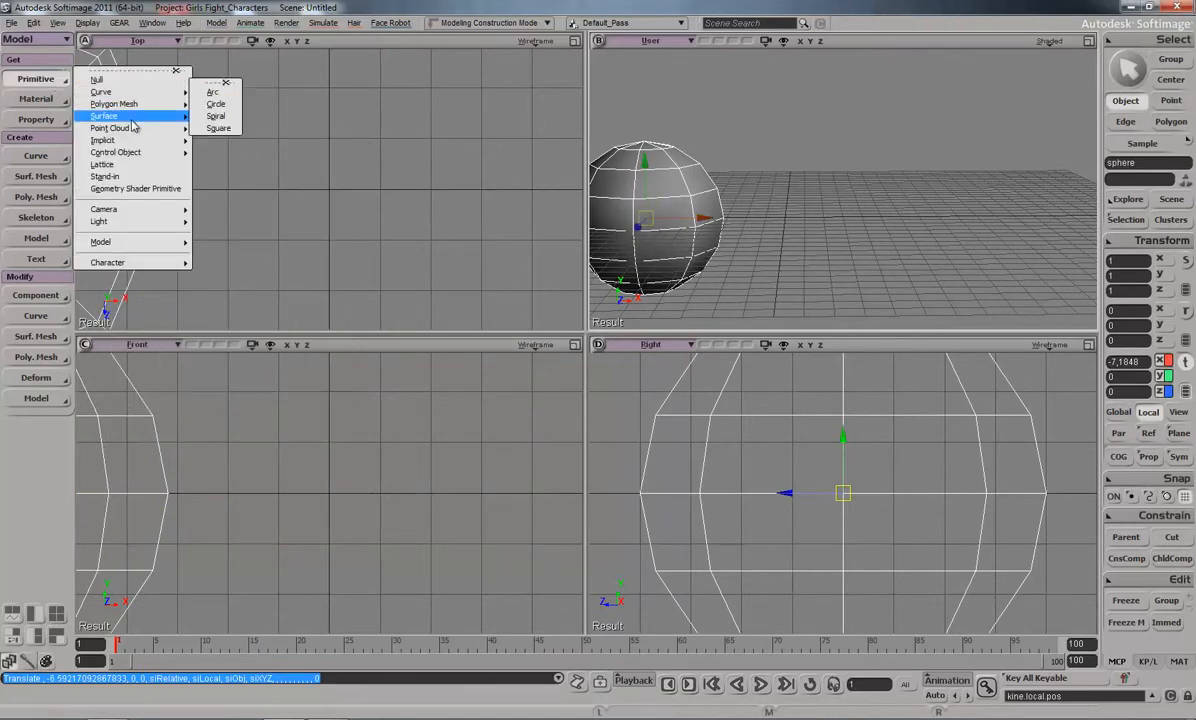
{"action": "mouse_move", "coordinate": [110, 116]}
{"action": "left_click", "coordinate": [225, 177]}
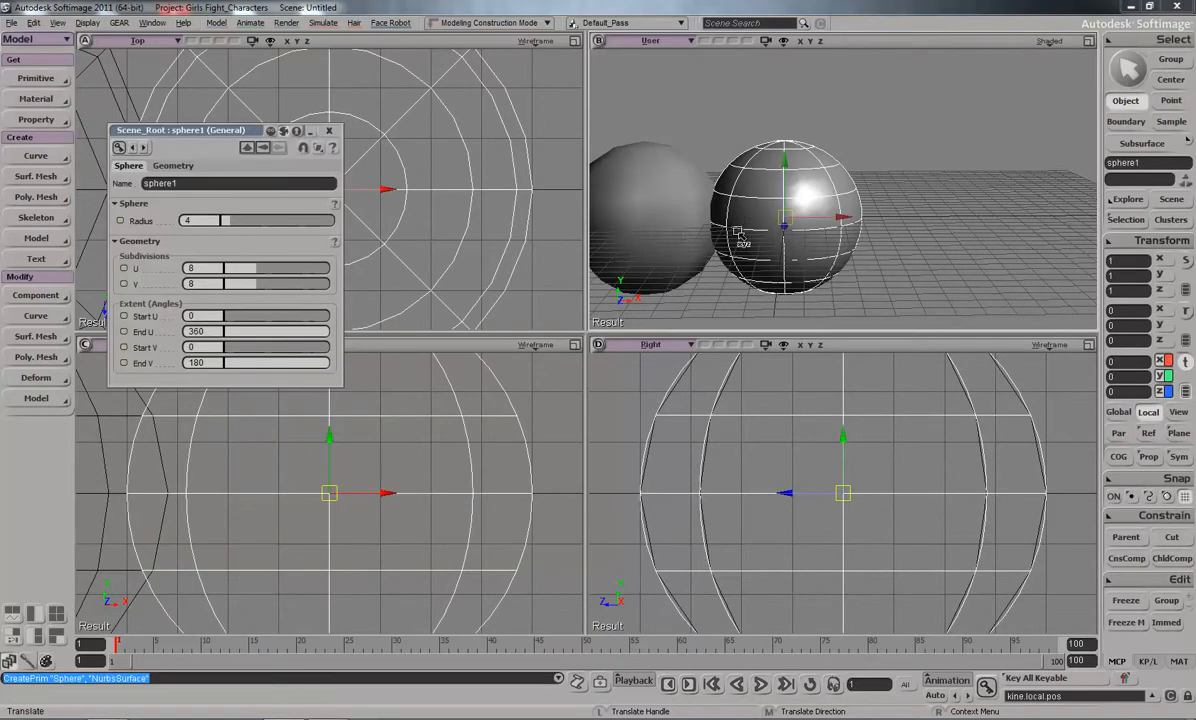
{"action": "left_click_drag", "start_coordinate": [902, 216], "coordinate": [923, 214]}
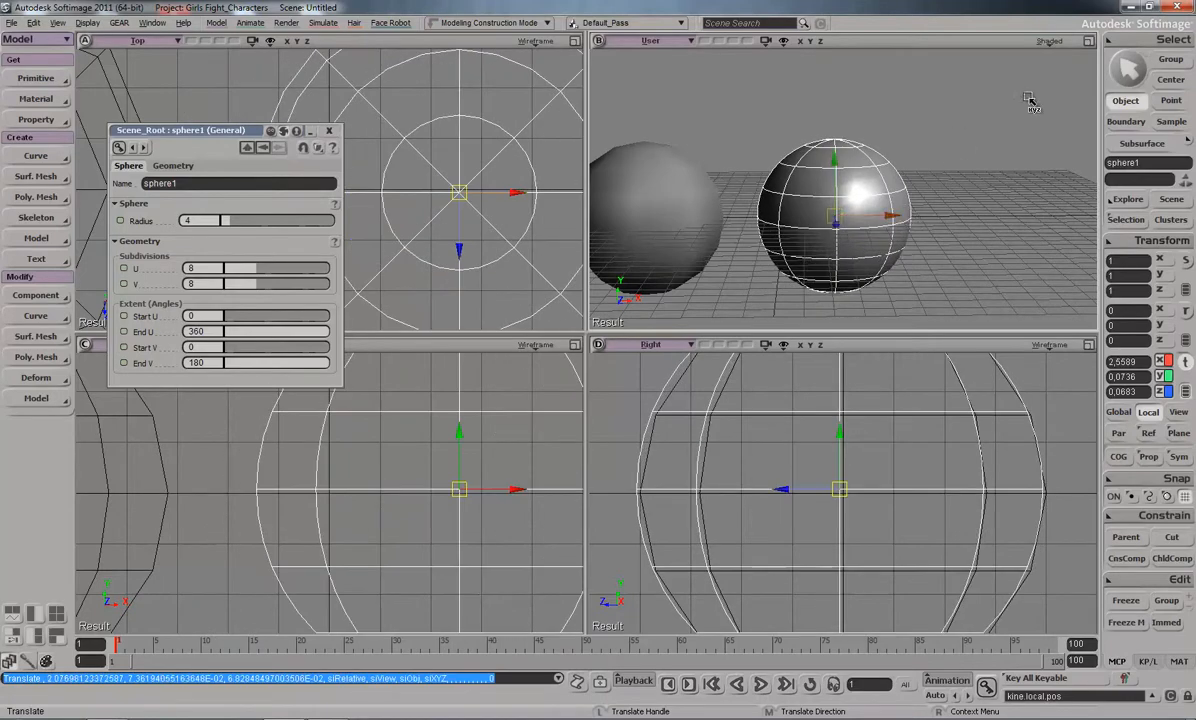
Maximize the User view and pull the polygon sphere's top points diagonally up toward the surface sphere.
{"action": "left_click", "coordinate": [1087, 41]}
{"action": "key", "text": "s"}
{"action": "left_click_drag", "start_coordinate": [544, 300], "coordinate": [613, 314]}
{"action": "middle_click_drag", "start_coordinate": [613, 314], "coordinate": [613, 285]}
{"action": "key", "text": "space"}
{"action": "left_click", "coordinate": [513, 309]}
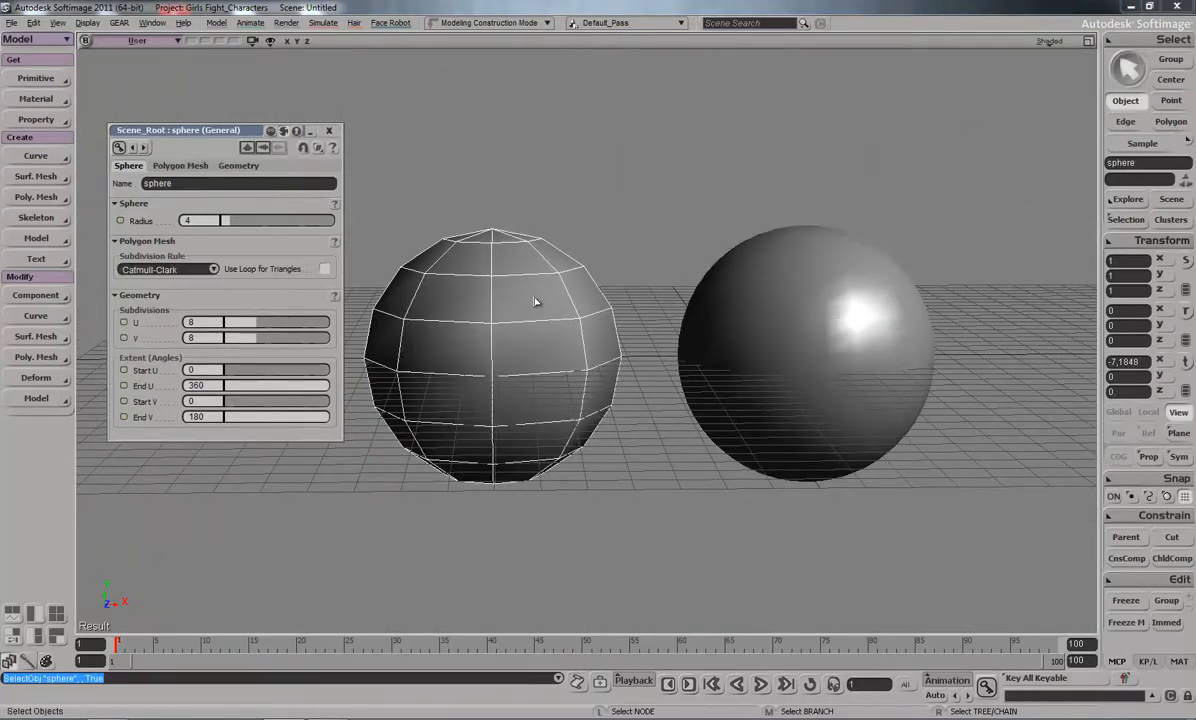
{"action": "key", "text": "t"}
{"action": "left_click_drag", "start_coordinate": [576, 151], "coordinate": [481, 300]}
{"action": "key", "text": "v"}
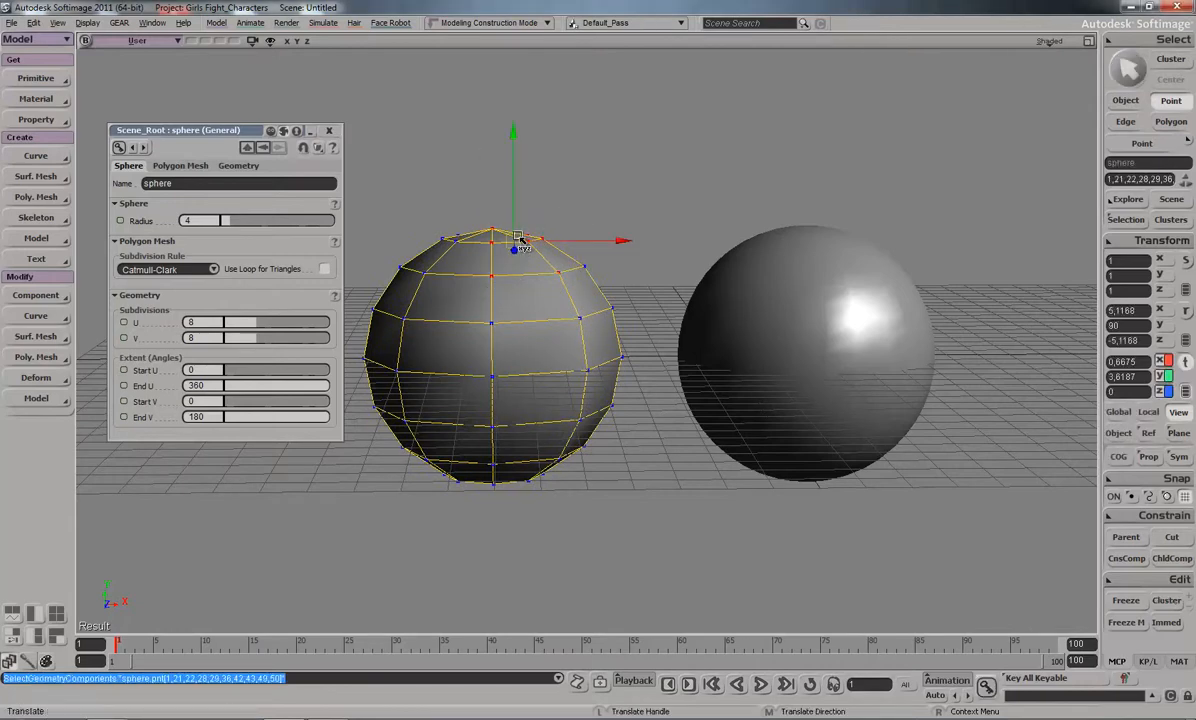
{"action": "left_click_drag", "start_coordinate": [553, 213], "coordinate": [596, 160]}
Pull the top control points of the surface sphere diagonally up and away from the polygon sphere.
{"action": "left_click", "coordinate": [809, 297]}
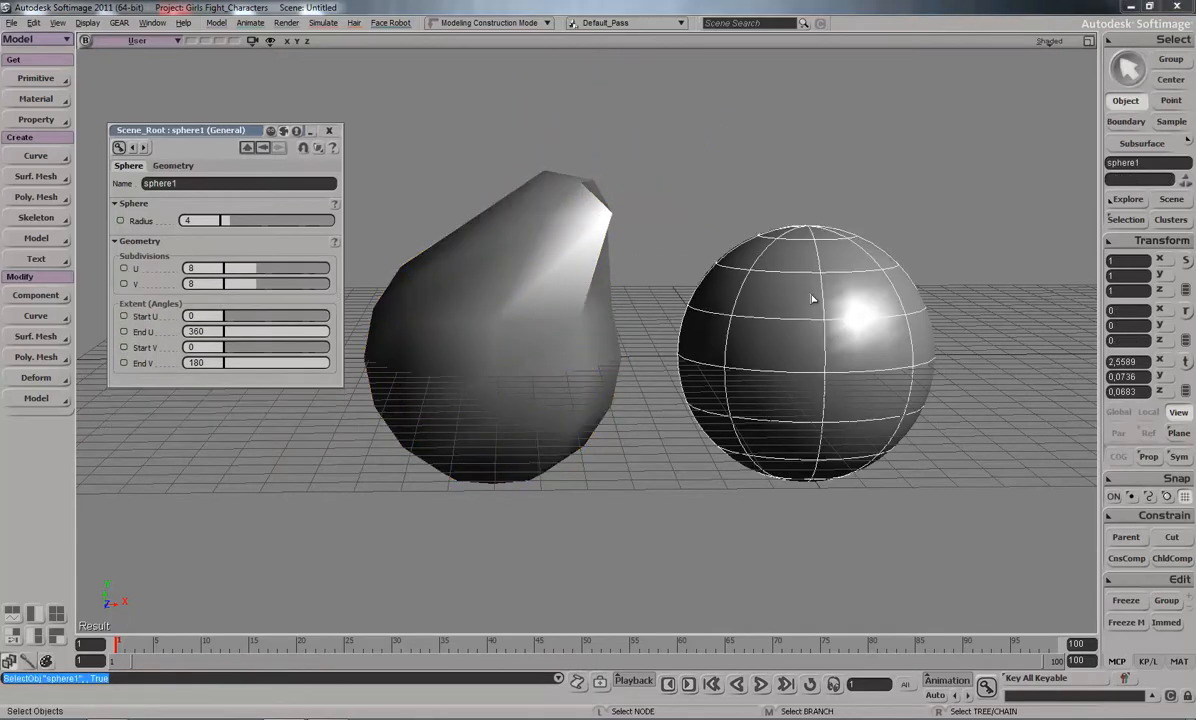
{"action": "key", "text": "t"}
{"action": "left_click_drag", "start_coordinate": [898, 145], "coordinate": [765, 239]}
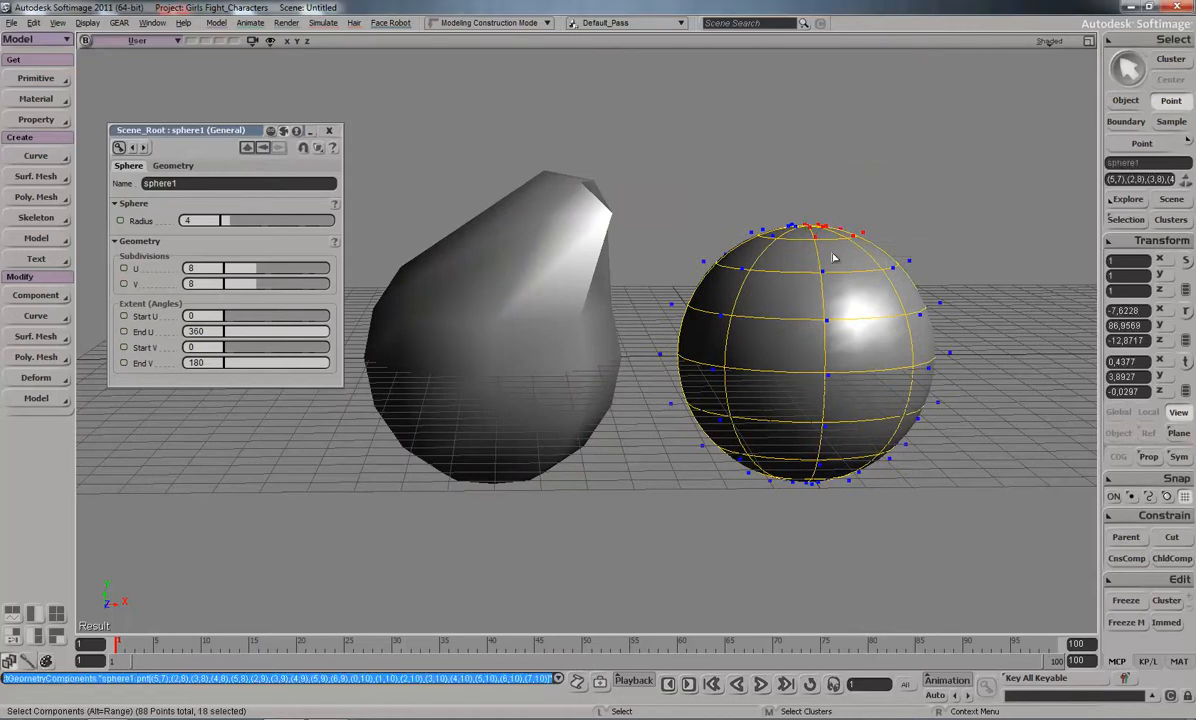
{"action": "key", "text": "v"}
{"action": "left_click_drag", "start_coordinate": [836, 250], "coordinate": [936, 127]}
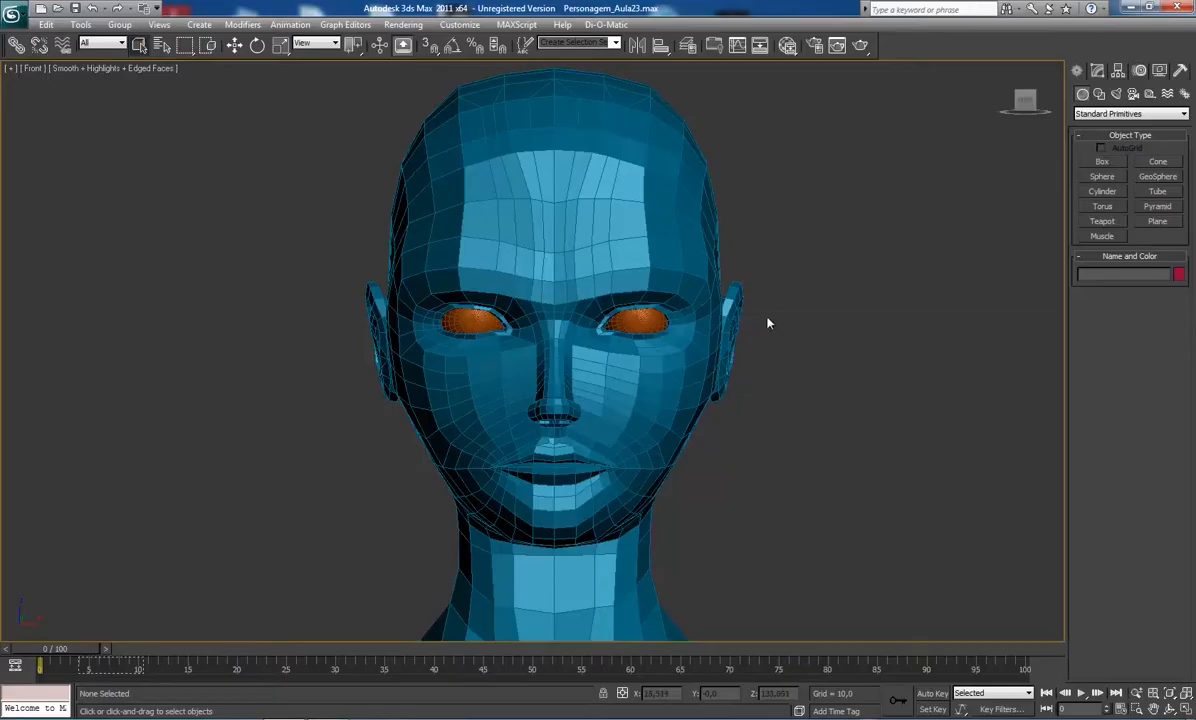
Switch to 3ds Max and examine the character's head mesh from the front in shaded and wireframe display.
{"action": "mouse_move", "coordinate": [768, 322]}
{"action": "middle_mouse_down"}
{"action": "mouse_move", "coordinate": [762, 264]}
{"action": "mouse_move", "coordinate": [724, 347]}
{"action": "mouse_move", "coordinate": [799, 307]}
{"action": "mouse_move", "coordinate": [795, 291]}
{"action": "mouse_move", "coordinate": [756, 331]}
{"action": "middle_mouse_up"}
{"action": "scroll", "coordinate": [761, 312], "scroll_direction": "down", "scroll_amount": 2}
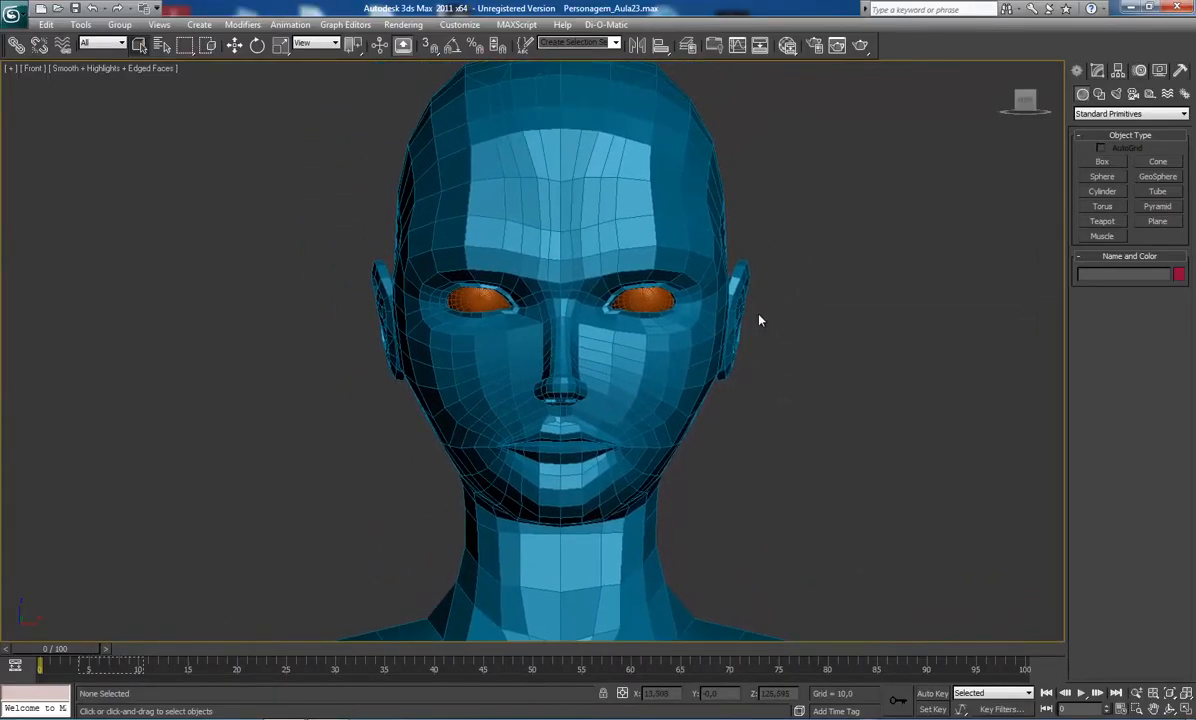
{"action": "scroll", "coordinate": [749, 326], "scroll_direction": "down", "scroll_amount": 2}
{"action": "scroll", "coordinate": [748, 326], "scroll_direction": "up", "scroll_amount": 4}
{"action": "scroll", "coordinate": [748, 326], "scroll_direction": "down", "scroll_amount": 2}
{"action": "scroll", "coordinate": [748, 326], "scroll_direction": "up", "scroll_amount": 1}
{"action": "key", "text": "F3"}
{"action": "scroll", "coordinate": [748, 326], "scroll_direction": "down", "scroll_amount": 2}
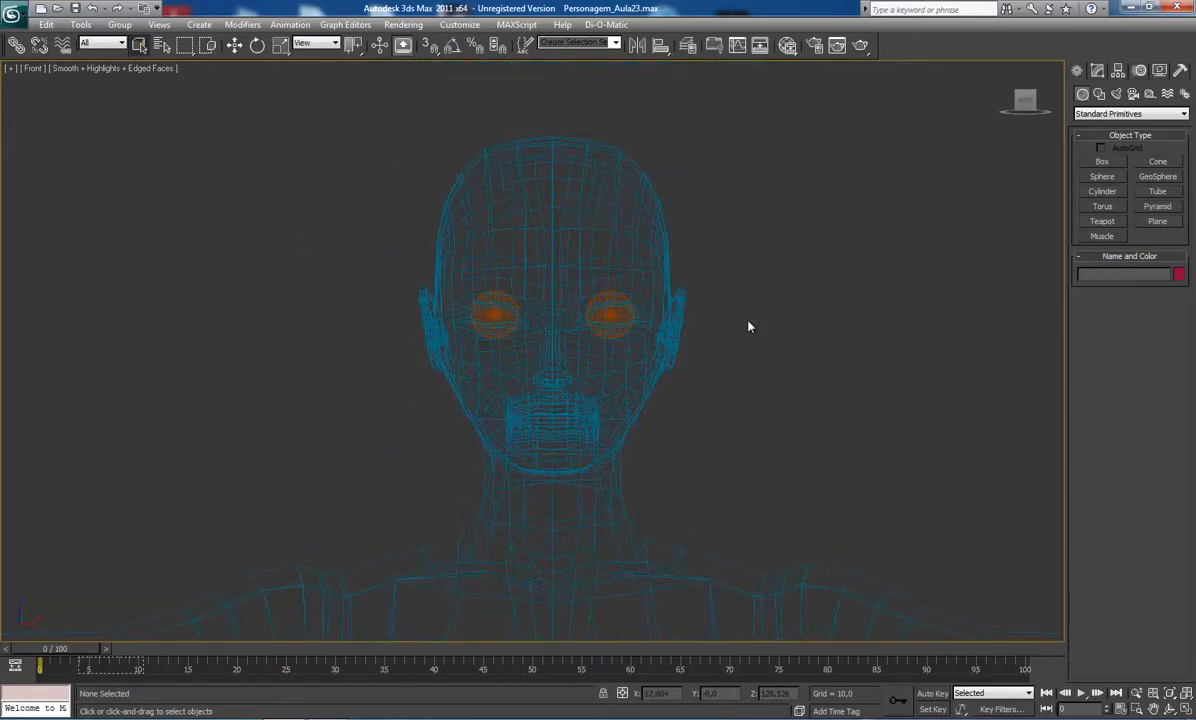
{"action": "key", "text": "F3"}
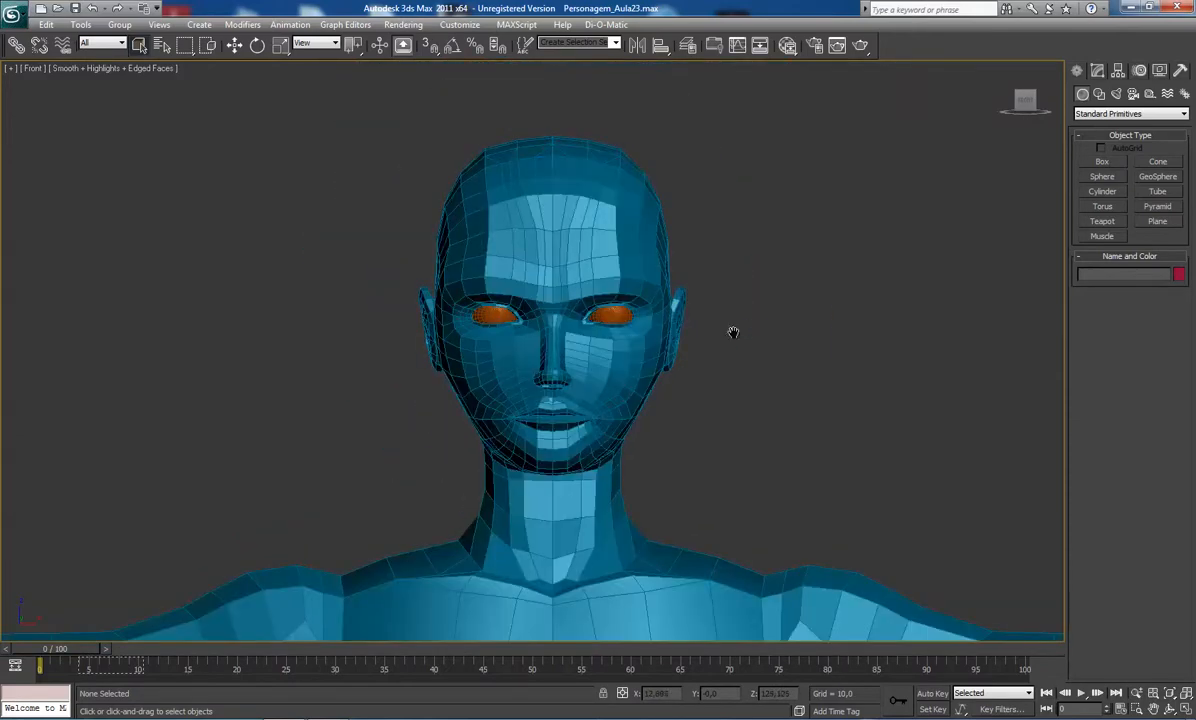
Examine the edge flow of the character's face, neck and upper body in the Front view.
{"action": "scroll", "coordinate": [734, 332], "scroll_direction": "up", "scroll_amount": 2}
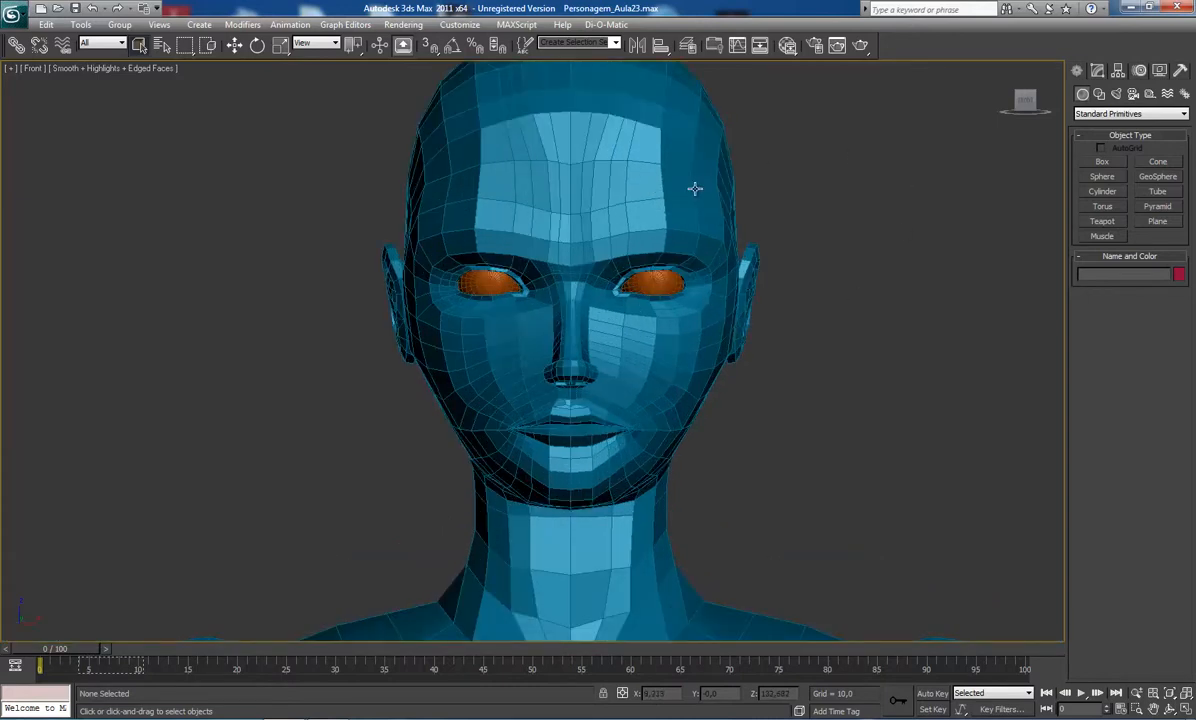
{"action": "middle_click_drag", "start_coordinate": [695, 188], "coordinate": [672, 219]}
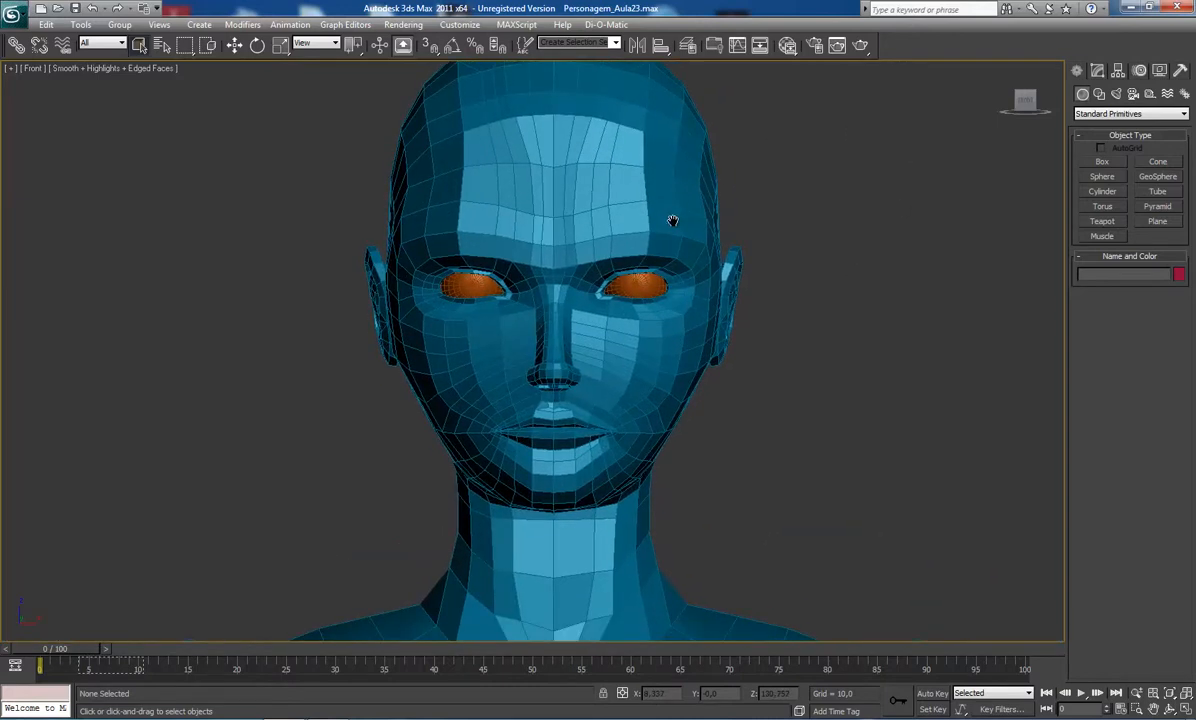
{"action": "mouse_move", "coordinate": [643, 295]}
{"action": "middle_mouse_down"}
{"action": "mouse_move", "coordinate": [642, 276]}
{"action": "mouse_move", "coordinate": [642, 295]}
{"action": "middle_mouse_up"}
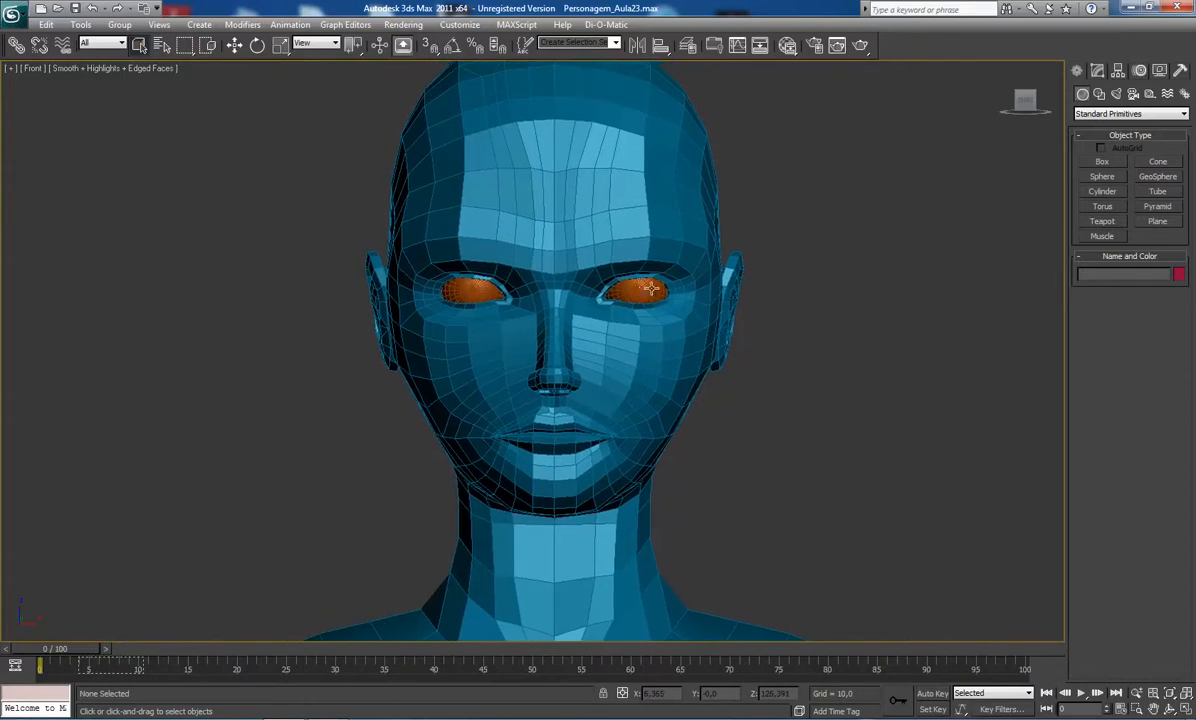
{"action": "middle_click_drag", "start_coordinate": [627, 354], "coordinate": [605, 472]}
{"action": "scroll", "coordinate": [687, 387], "scroll_direction": "down", "scroll_amount": 5}
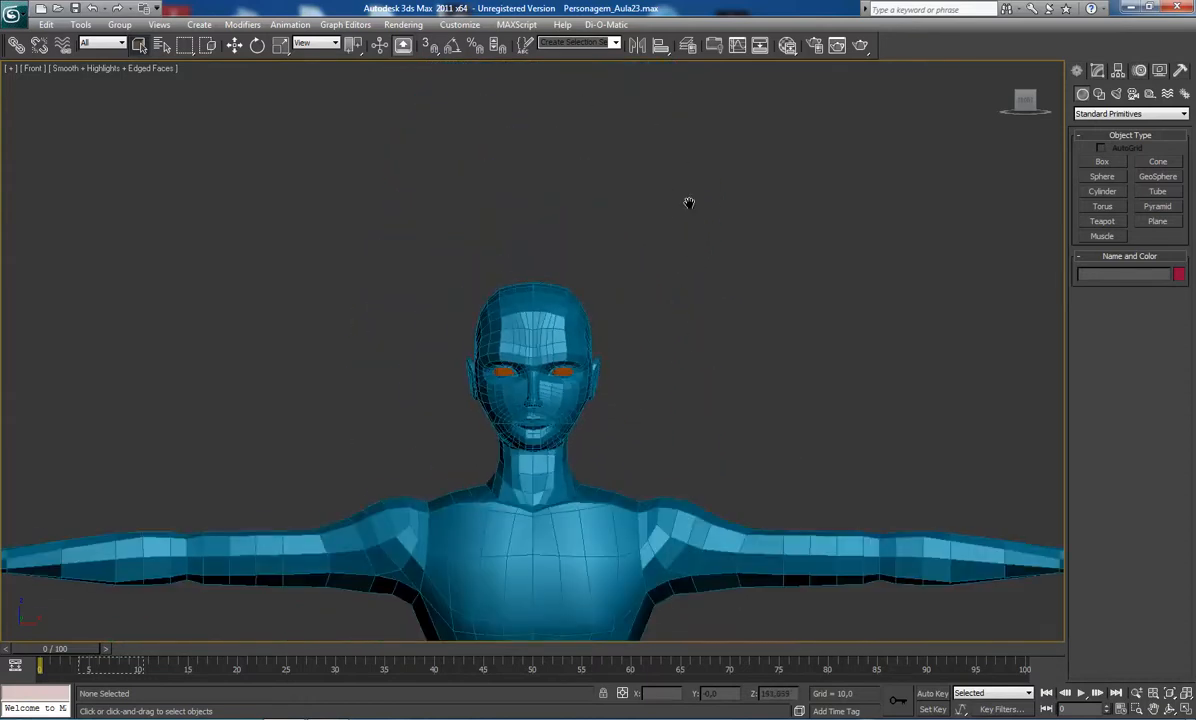
{"action": "scroll", "coordinate": [689, 203], "scroll_direction": "down", "scroll_amount": 6}
{"action": "middle_click_drag", "start_coordinate": [641, 421], "coordinate": [601, 491]}
{"action": "scroll", "coordinate": [654, 392], "scroll_direction": "up", "scroll_amount": 5}
{"action": "scroll", "coordinate": [669, 153], "scroll_direction": "up", "scroll_amount": 3}
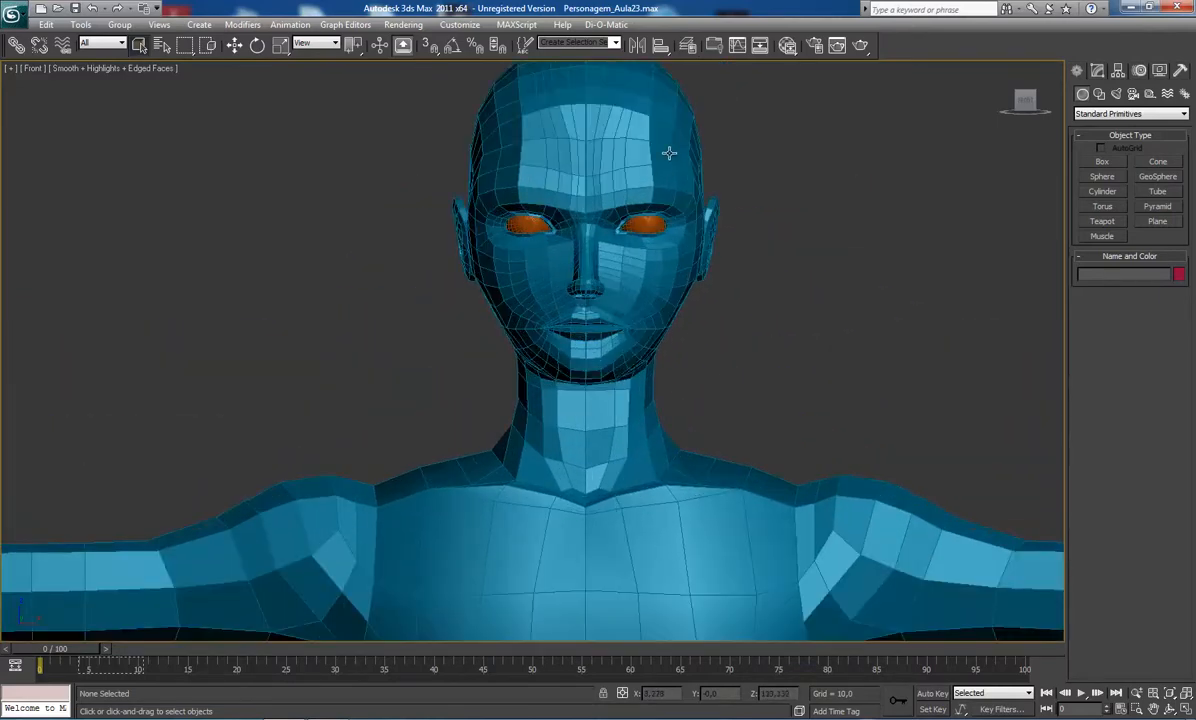
{"action": "scroll", "coordinate": [669, 153], "scroll_direction": "up", "scroll_amount": 4}
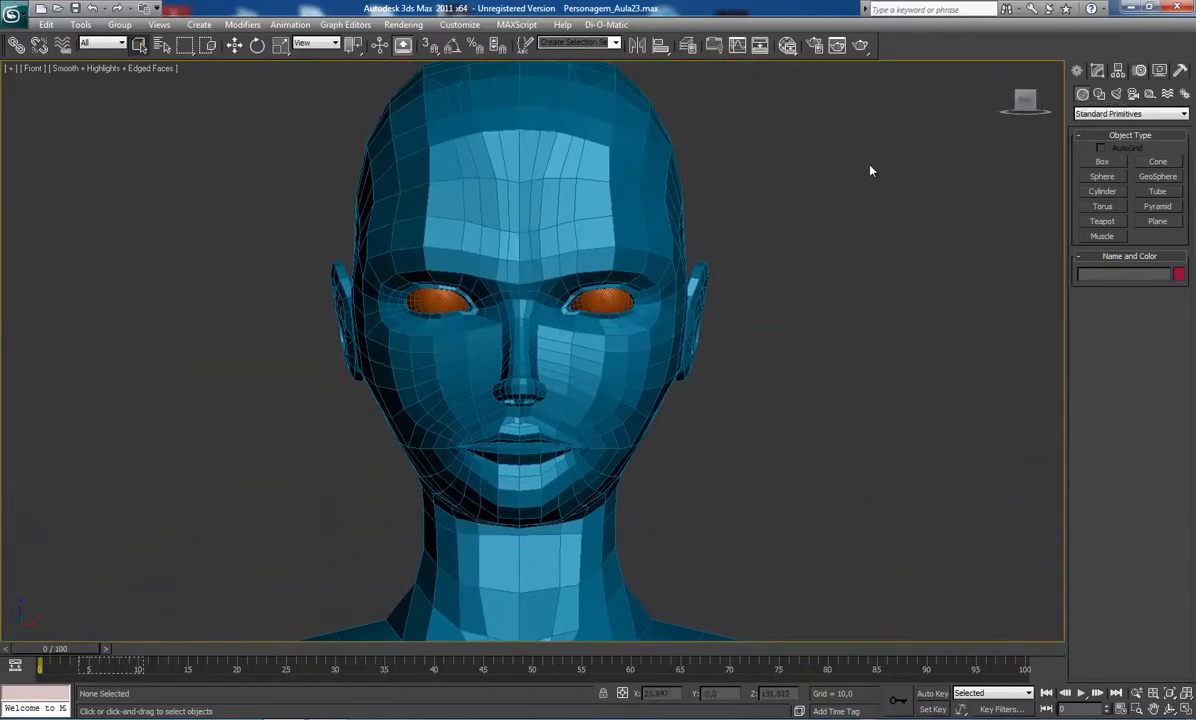
Create a long, thin horizontal box beside the character's head at mouth height in the Front view.
{"action": "left_click", "coordinate": [1100, 162]}
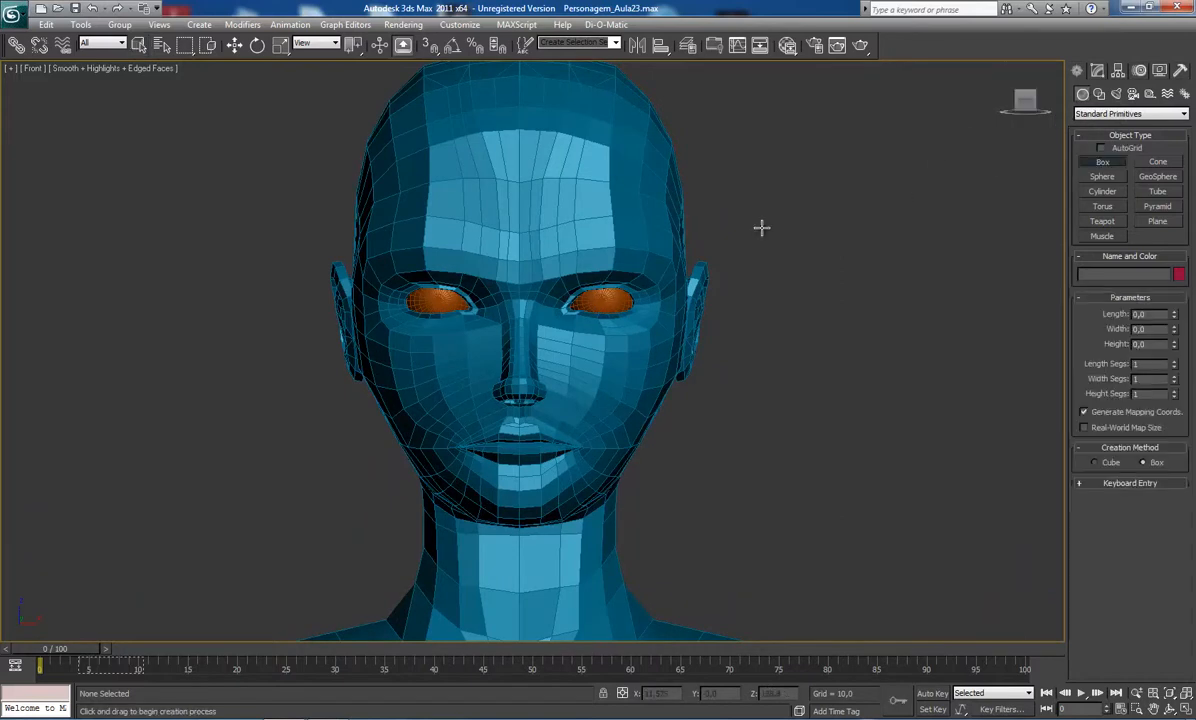
{"action": "middle_click_drag", "start_coordinate": [809, 171], "coordinate": [582, 152]}
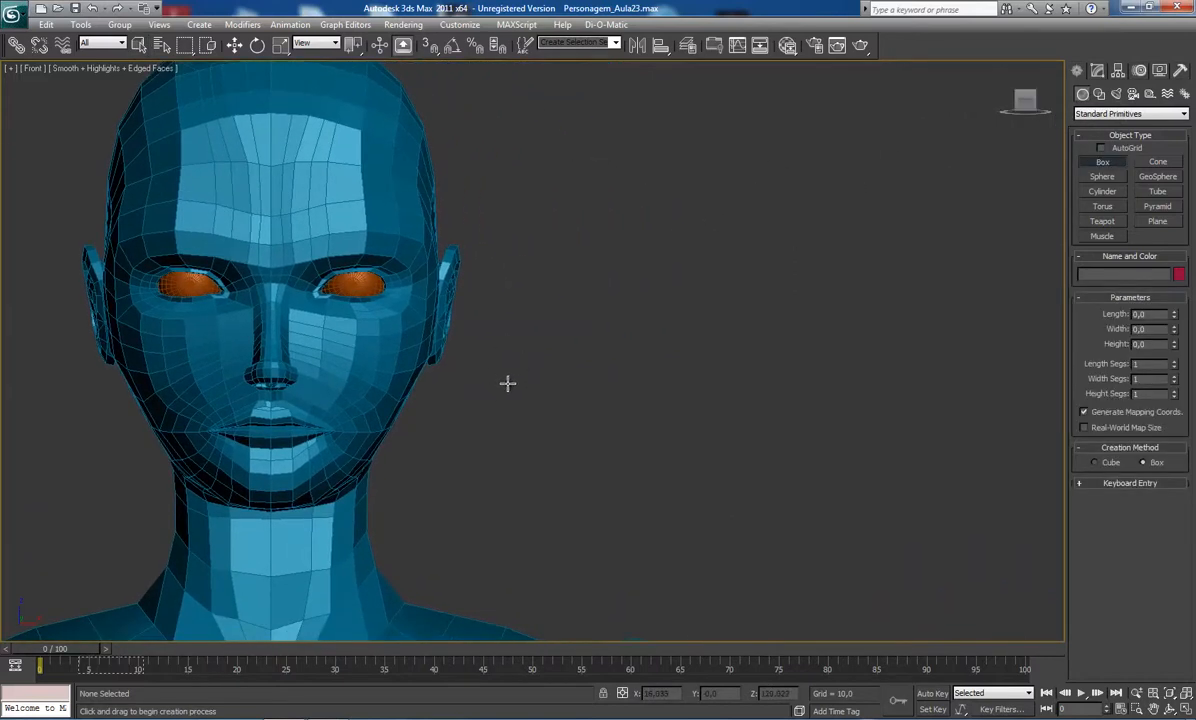
{"action": "left_click_drag", "start_coordinate": [480, 409], "coordinate": [740, 429]}
{"action": "left_click", "coordinate": [744, 415]}
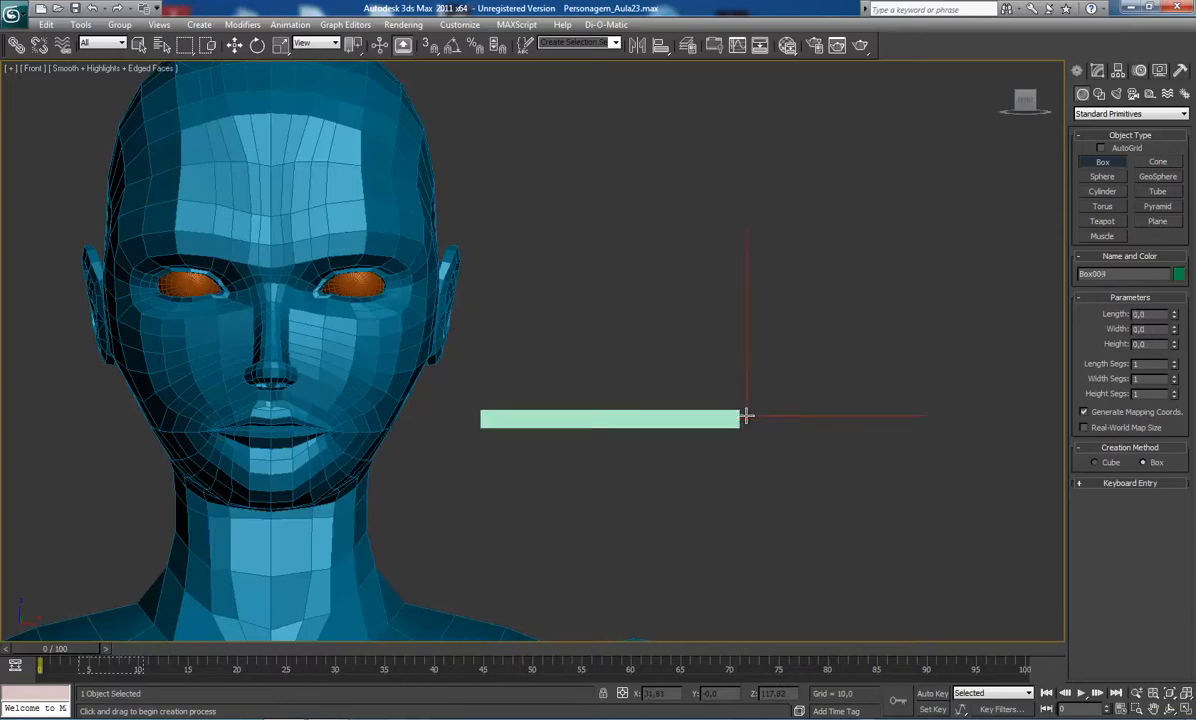
Set the long box's height to 1,22 in the Perspective view to give it thickness.
{"action": "key", "text": "p"}
{"action": "key", "text": "z"}
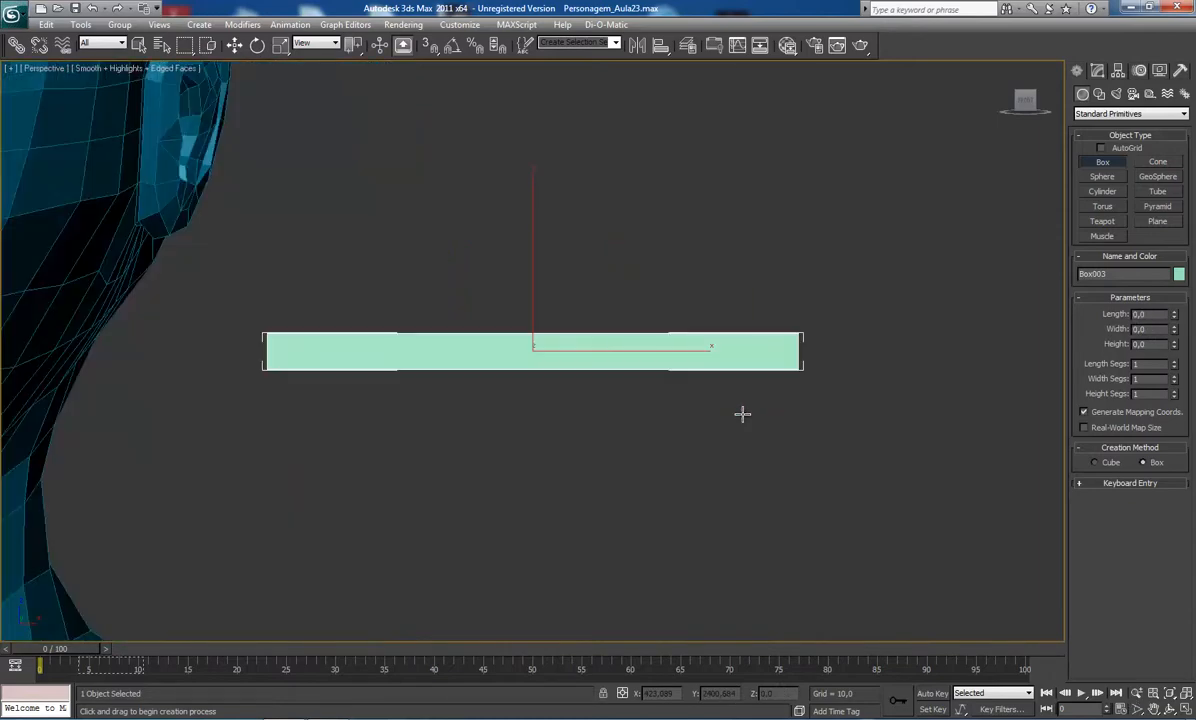
{"action": "key", "text": "ctrl+r"}
{"action": "left_click_drag", "start_coordinate": [536, 349], "coordinate": [535, 384]}
{"action": "key", "text": "w"}
{"action": "left_click", "coordinate": [1097, 71]}
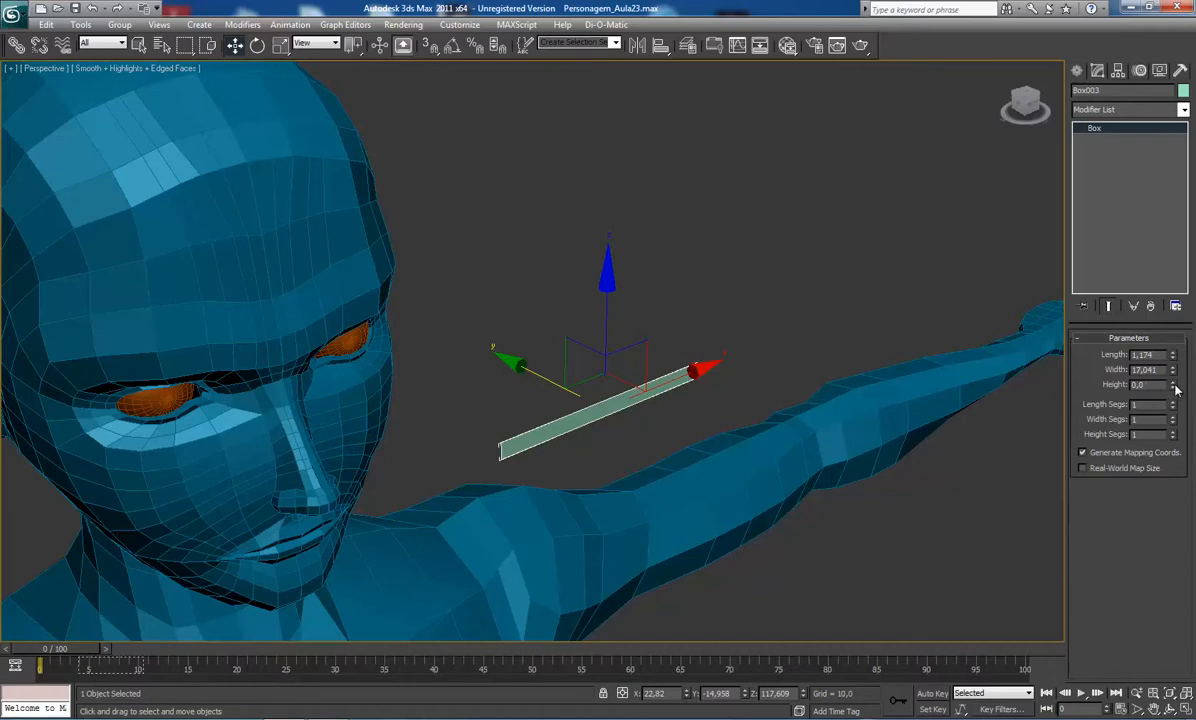
{"action": "left_click_drag", "start_coordinate": [1174, 388], "coordinate": [1107, 280]}
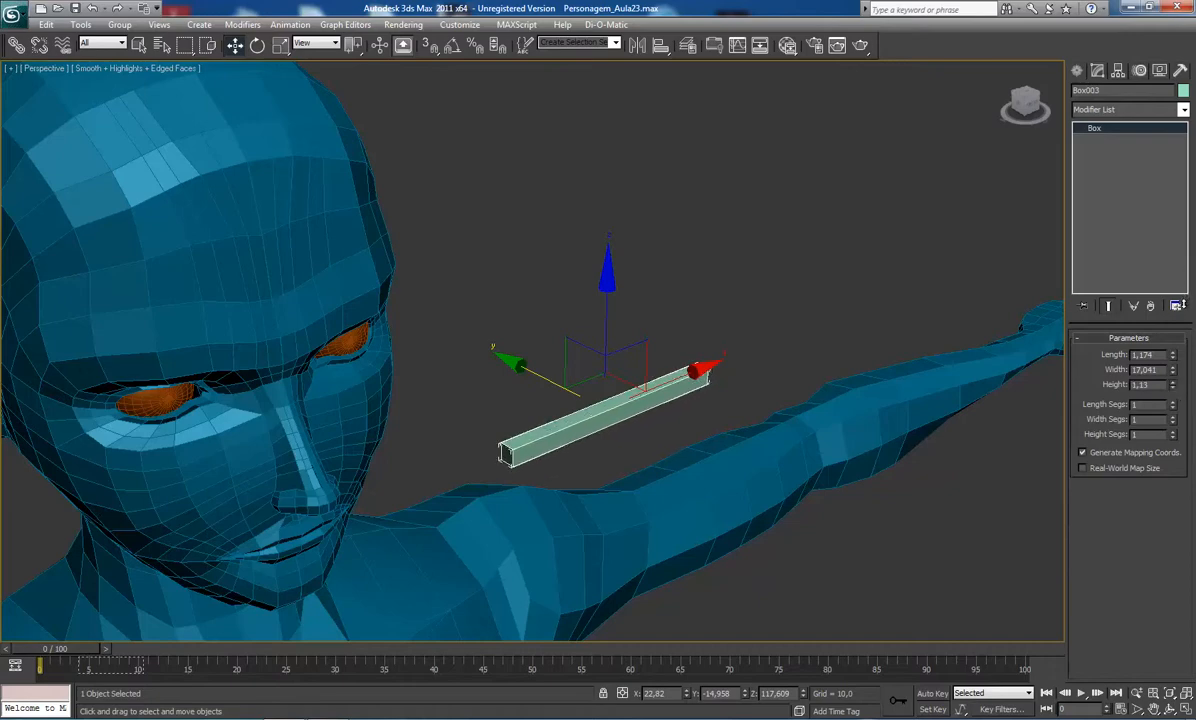
{"action": "left_click_drag", "start_coordinate": [1178, 306], "coordinate": [1185, 297]}
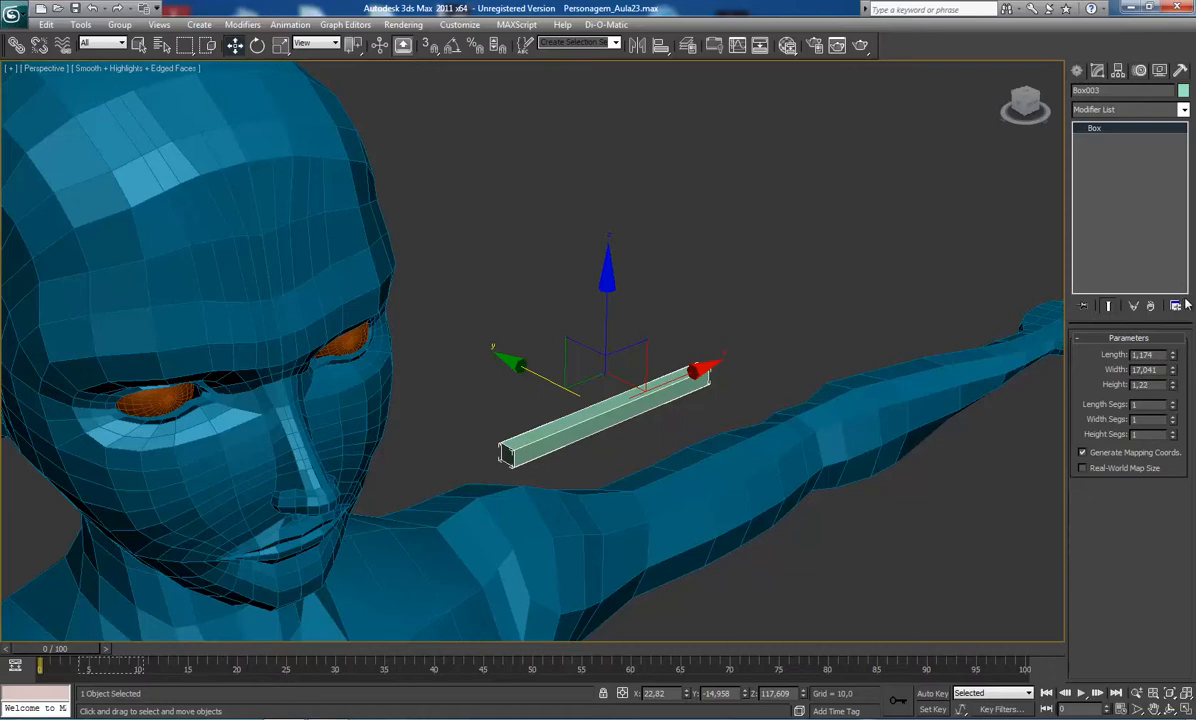
Set the box's width segments to 24.
{"action": "middle_click_drag", "start_coordinate": [446, 463], "coordinate": [409, 454], "text": "alt"}
{"action": "key", "text": "q"}
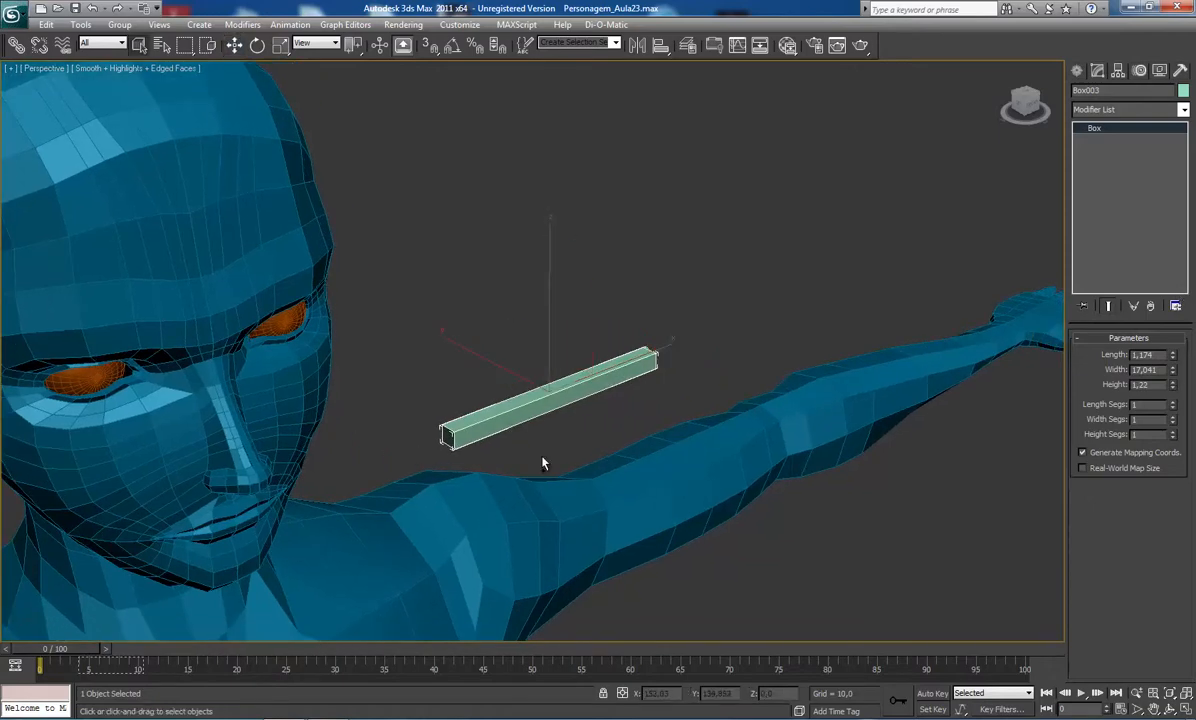
{"action": "middle_click_drag", "start_coordinate": [542, 463], "coordinate": [215, 373], "text": "alt"}
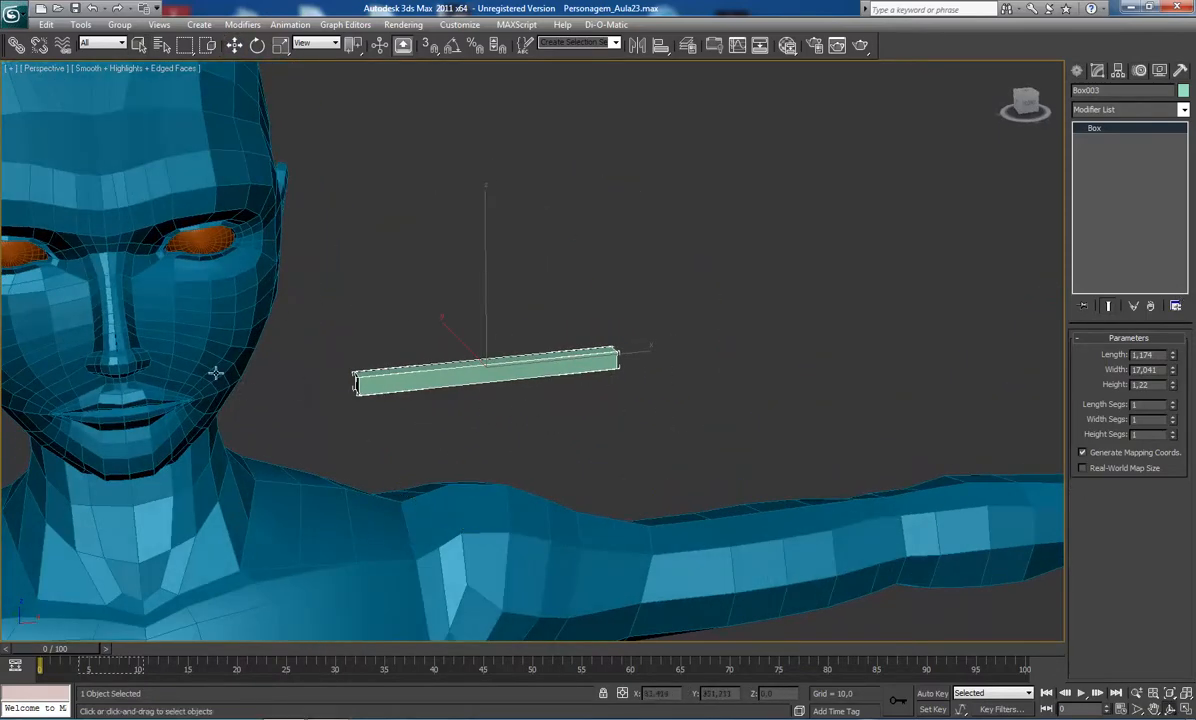
{"action": "scroll", "coordinate": [587, 365], "scroll_direction": "up", "scroll_amount": 2}
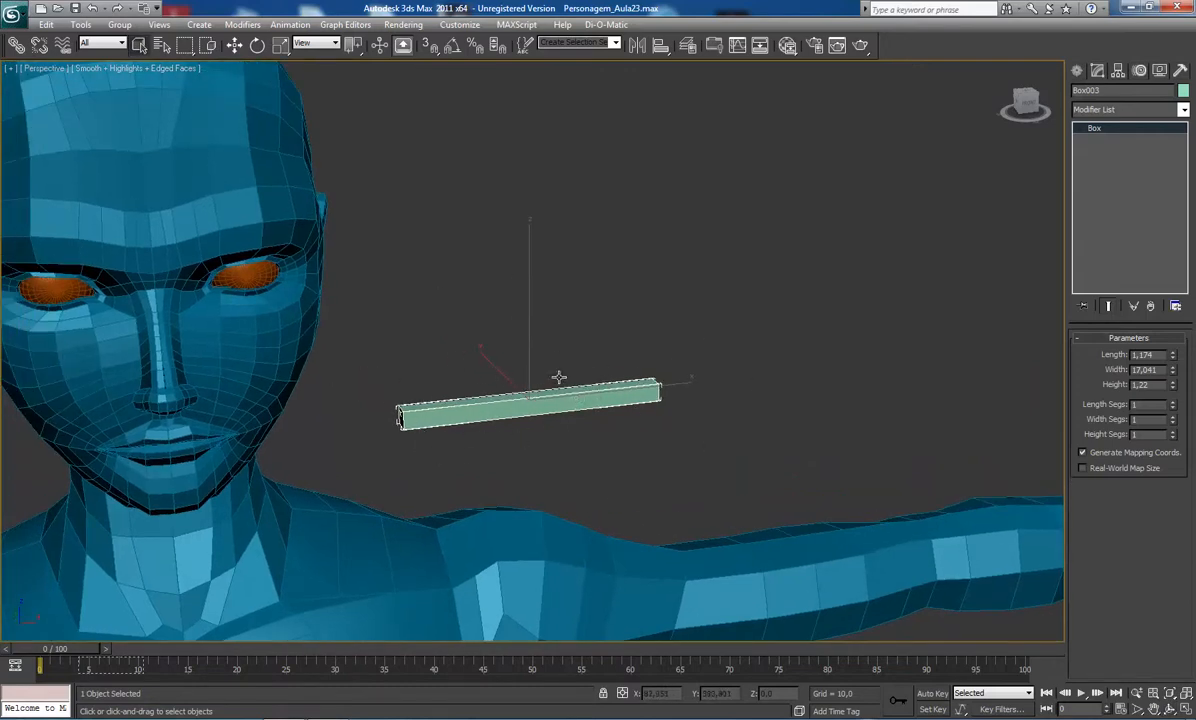
{"action": "left_click", "coordinate": [1174, 418]}
{"action": "left_click", "coordinate": [1174, 418]}
{"action": "left_click", "coordinate": [1174, 418]}
{"action": "left_click", "coordinate": [1174, 418]}
{"action": "left_click", "coordinate": [1174, 418]}
{"action": "left_click", "coordinate": [1174, 418]}
{"action": "left_click", "coordinate": [1174, 418]}
{"action": "left_click", "coordinate": [1174, 418]}
{"action": "left_click", "coordinate": [1174, 418]}
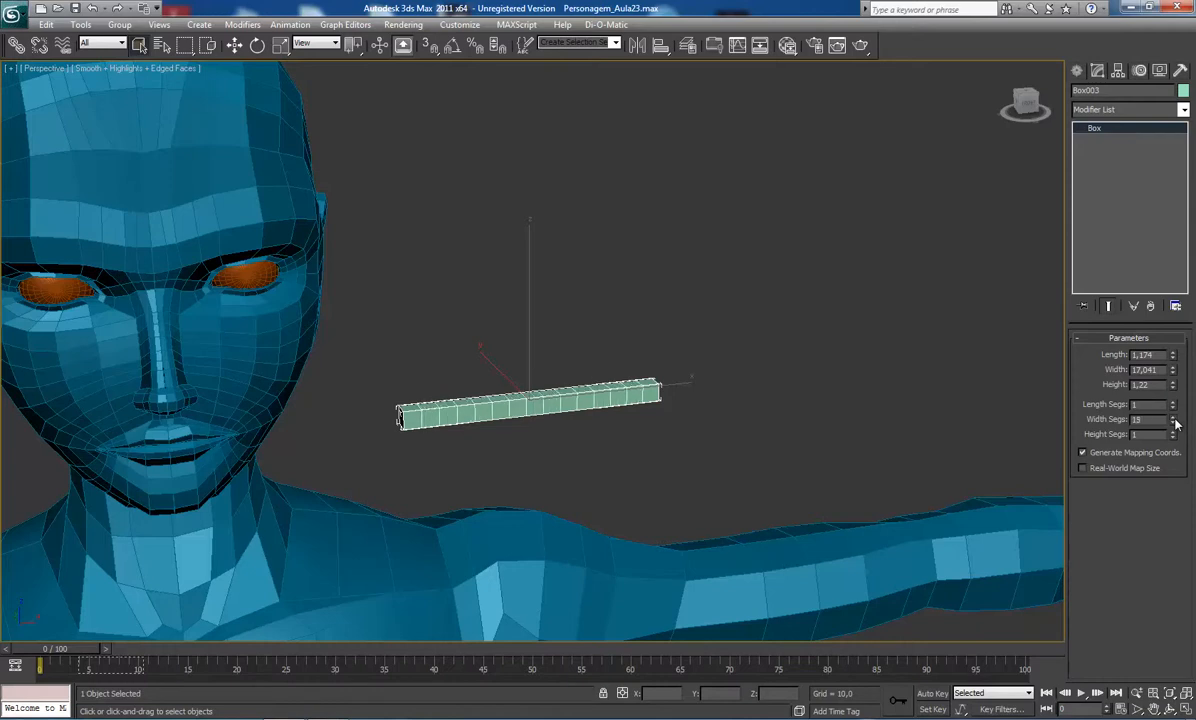
{"action": "left_click", "coordinate": [1174, 416]}
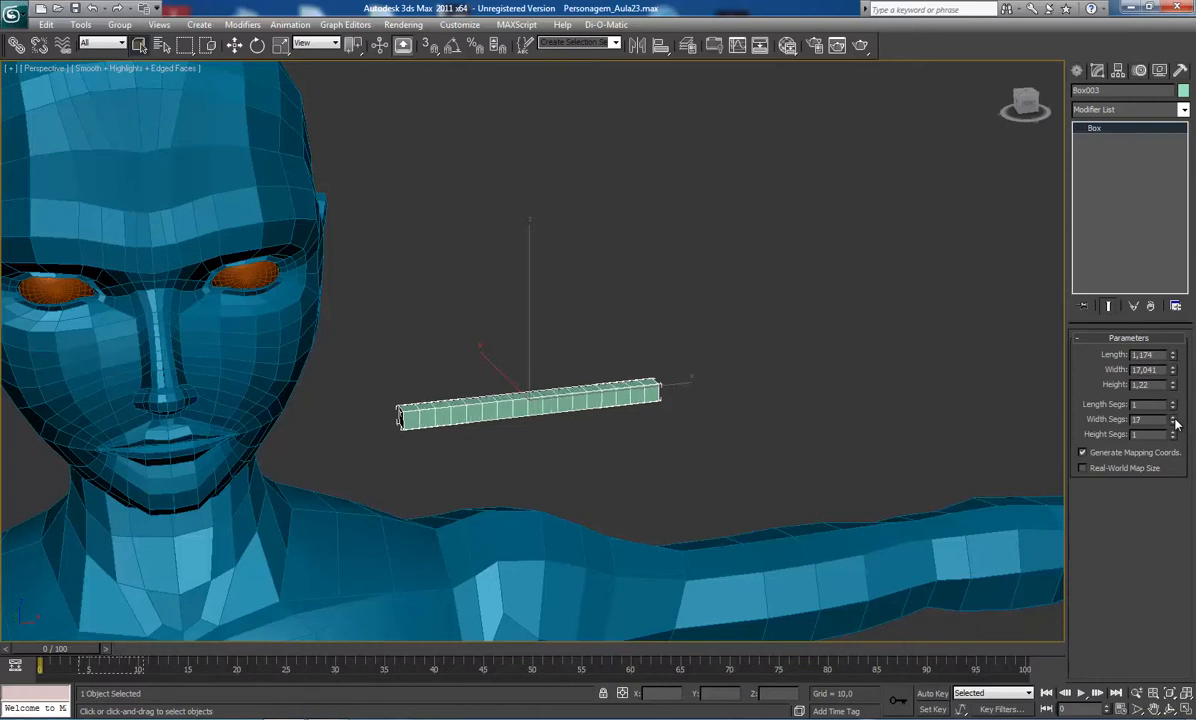
{"action": "left_click", "coordinate": [1174, 416]}
{"action": "left_click", "coordinate": [1175, 418]}
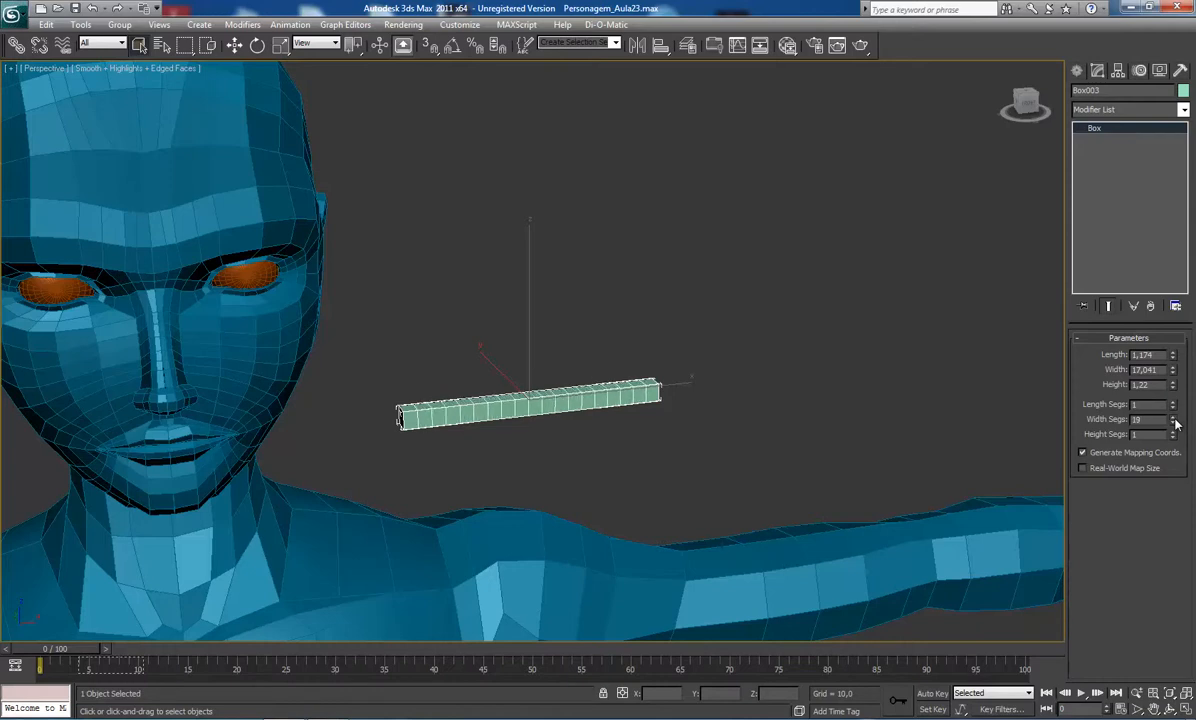
{"action": "left_click", "coordinate": [1175, 418]}
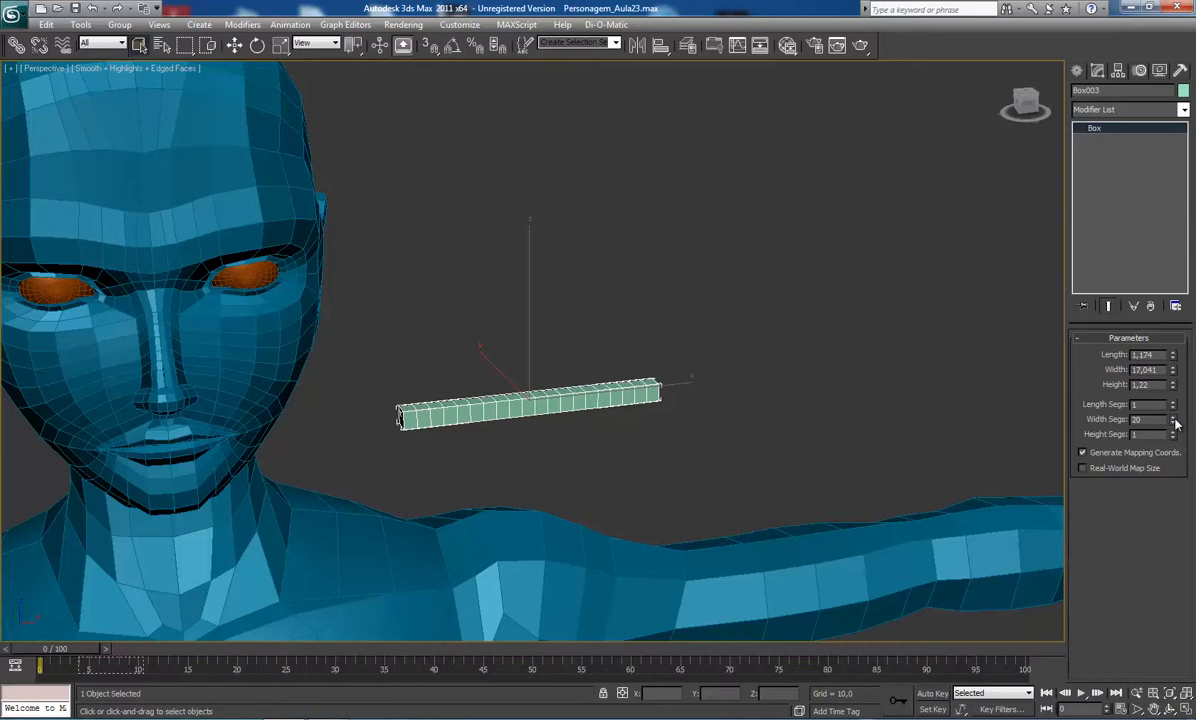
{"action": "left_click", "coordinate": [1175, 418]}
{"action": "left_click", "coordinate": [1175, 418]}
{"action": "left_click", "coordinate": [1175, 418]}
{"action": "left_click", "coordinate": [1175, 418]}
{"action": "left_click", "coordinate": [1175, 418]}
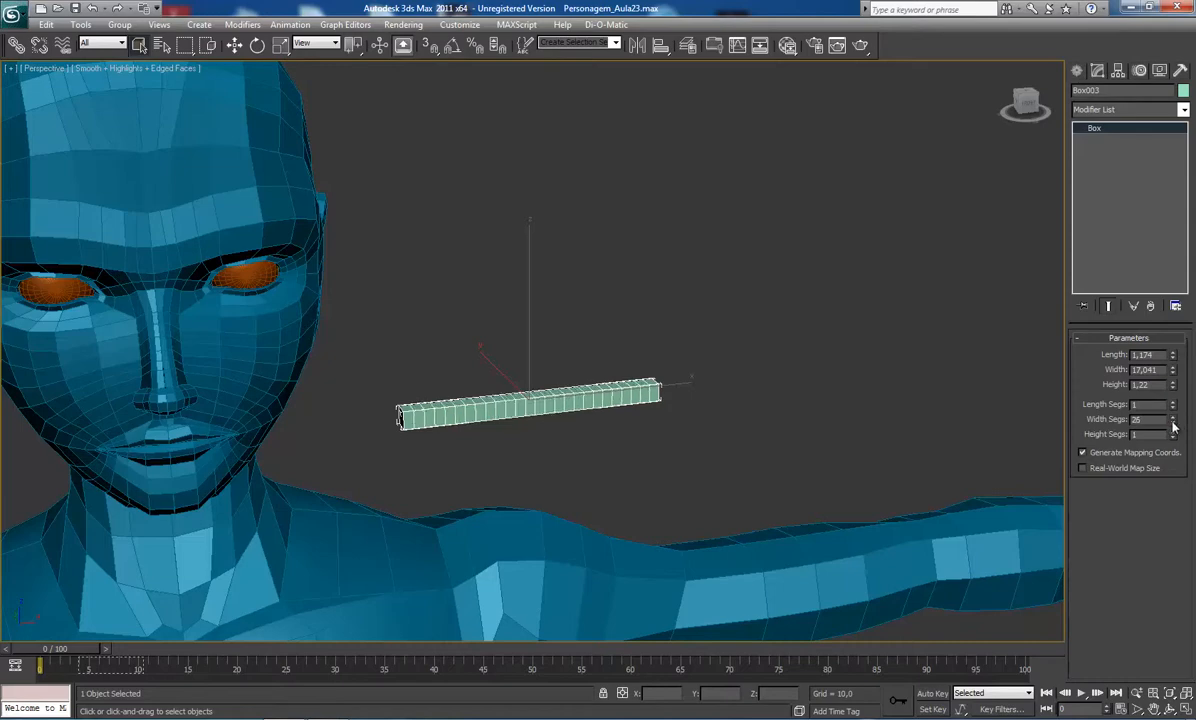
{"action": "left_click", "coordinate": [1175, 422]}
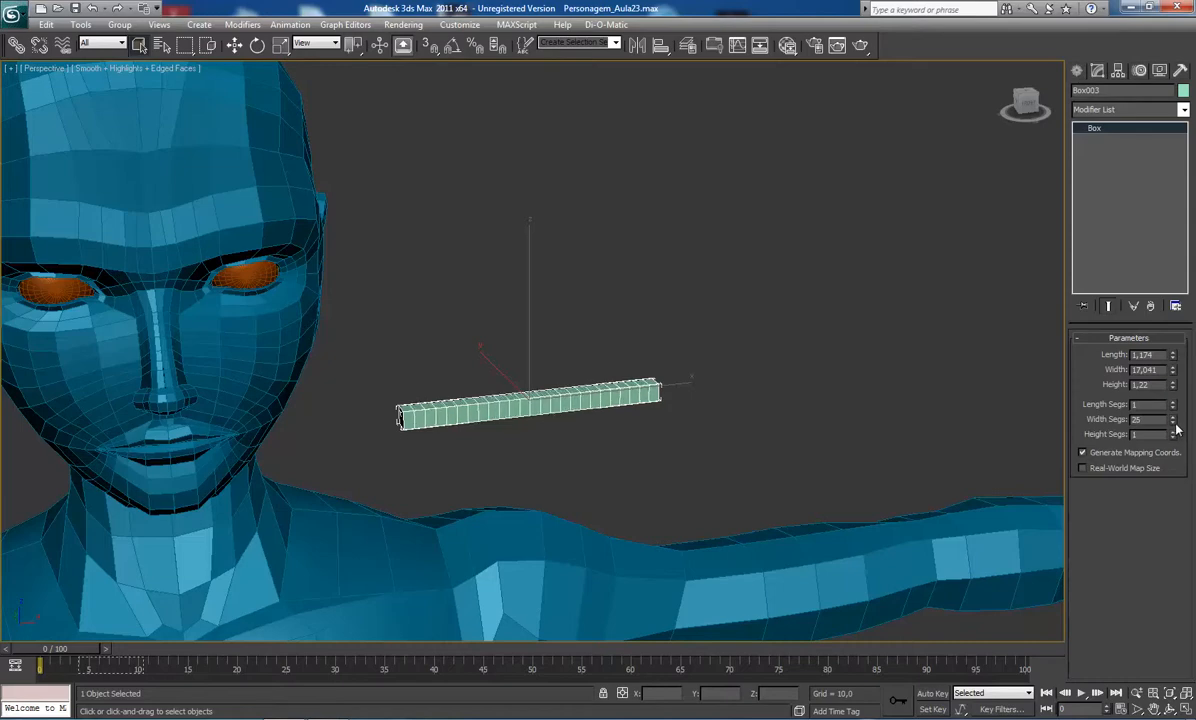
Enlarge the box in the Front view to a length of 1,291 and a width of 22,835.
{"action": "middle_click_drag", "start_coordinate": [708, 366], "coordinate": [756, 316]}
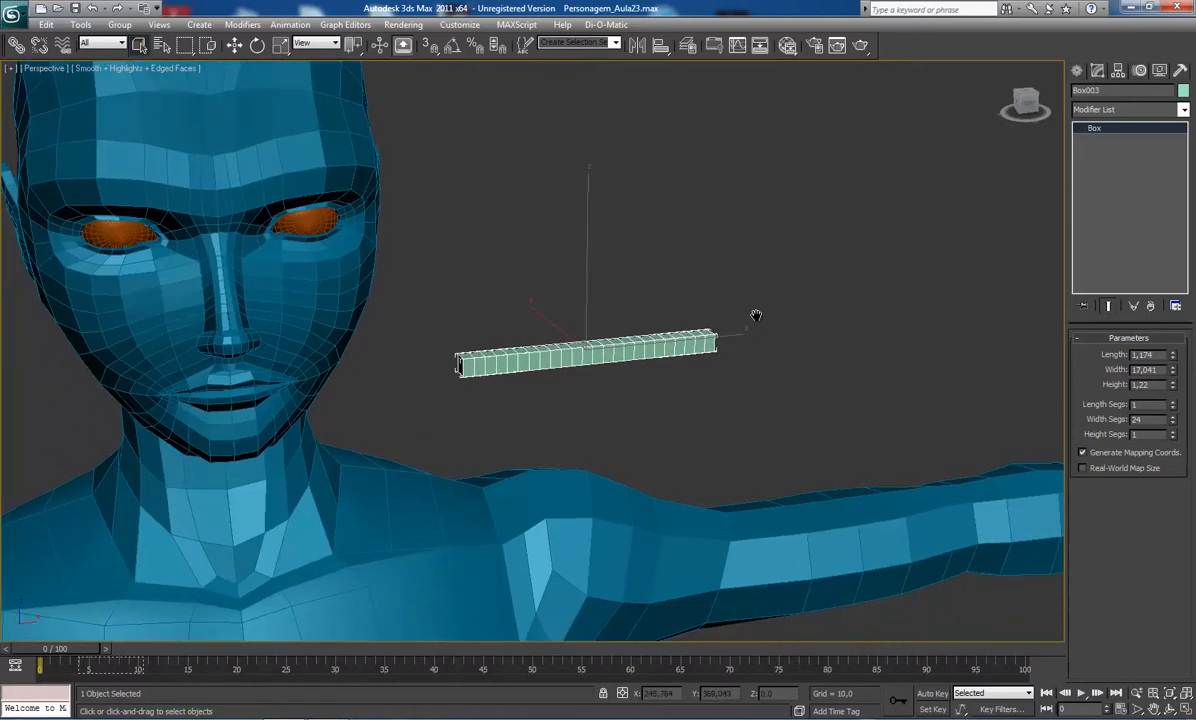
{"action": "key", "text": "f"}
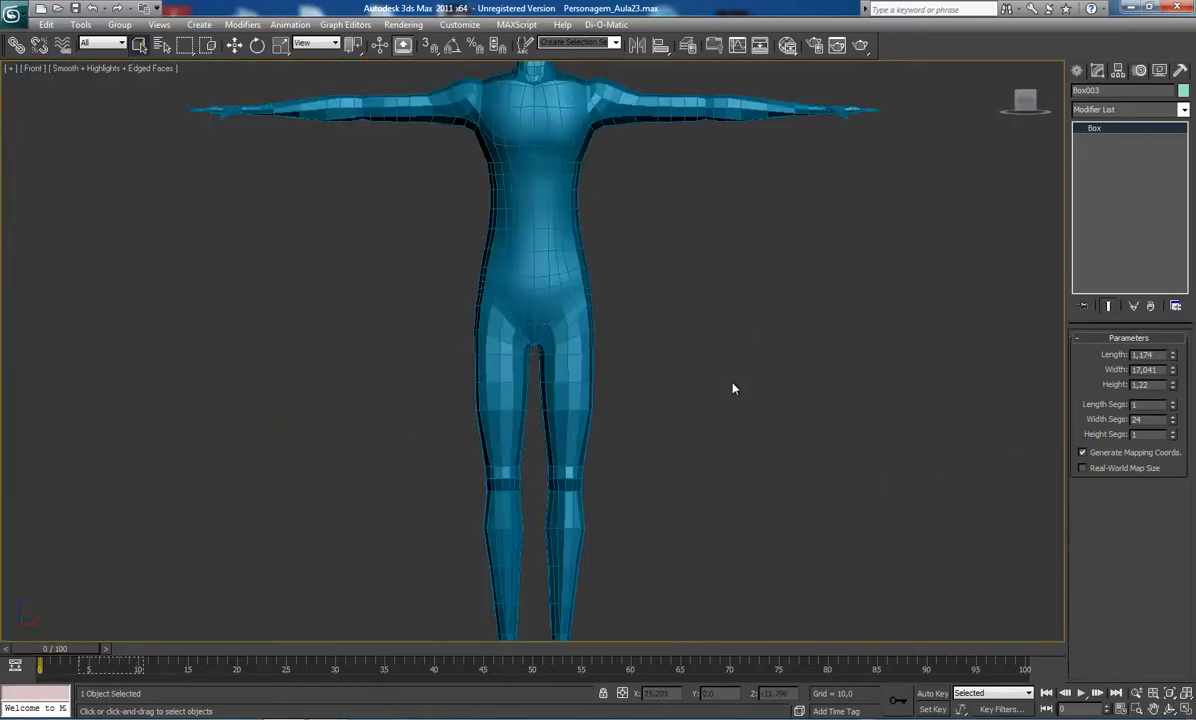
{"action": "key", "text": "z"}
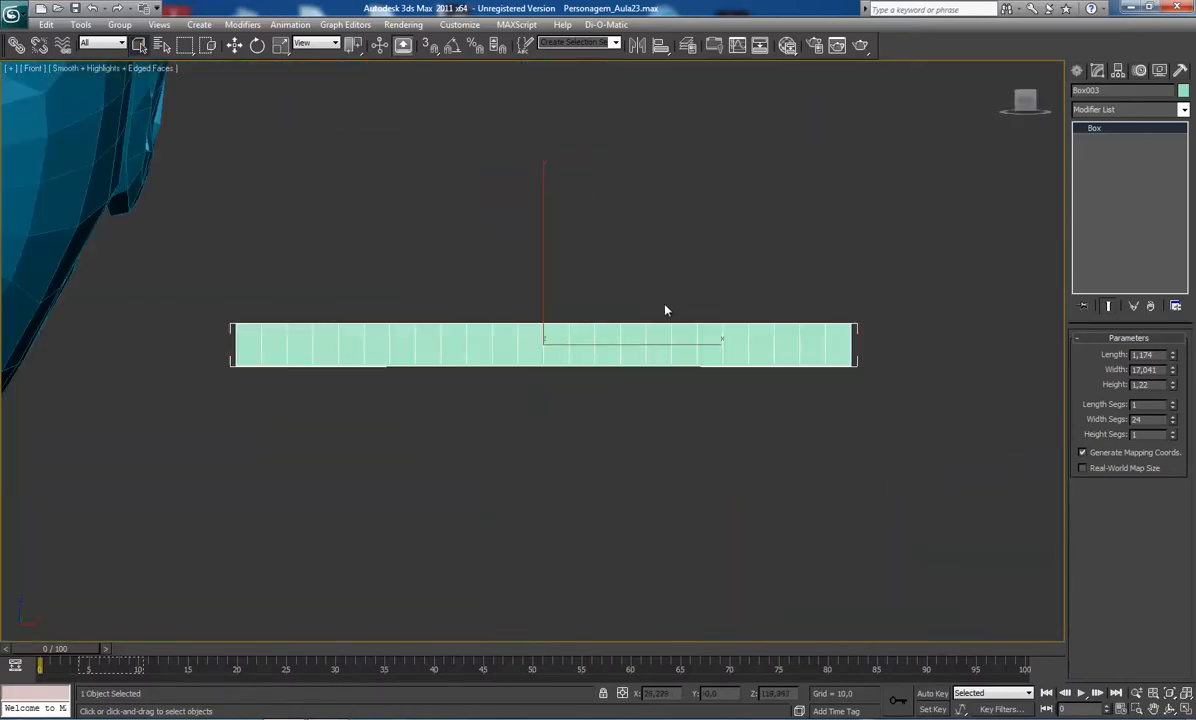
{"action": "middle_click_drag", "start_coordinate": [665, 310], "coordinate": [631, 334]}
{"action": "left_click", "coordinate": [1174, 352]}
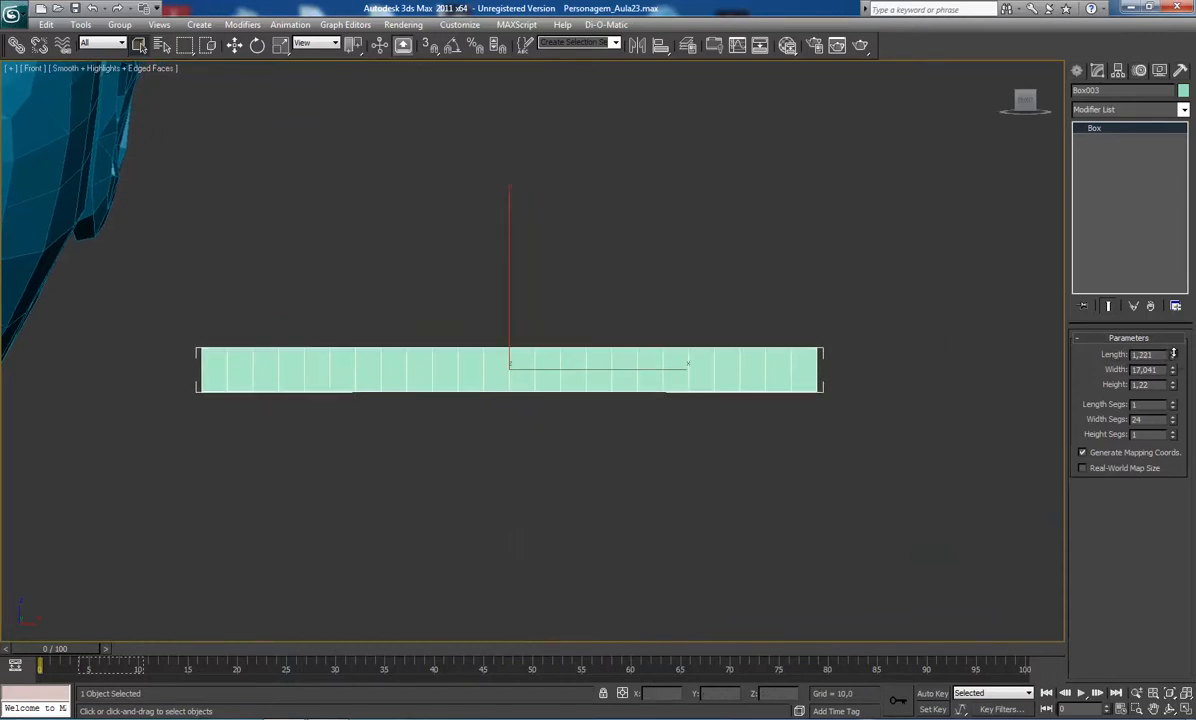
{"action": "mouse_move", "coordinate": [1174, 352]}
{"action": "left_mouse_down"}
{"action": "mouse_move", "coordinate": [1173, 366]}
{"action": "mouse_move", "coordinate": [1178, 344]}
{"action": "left_mouse_up"}
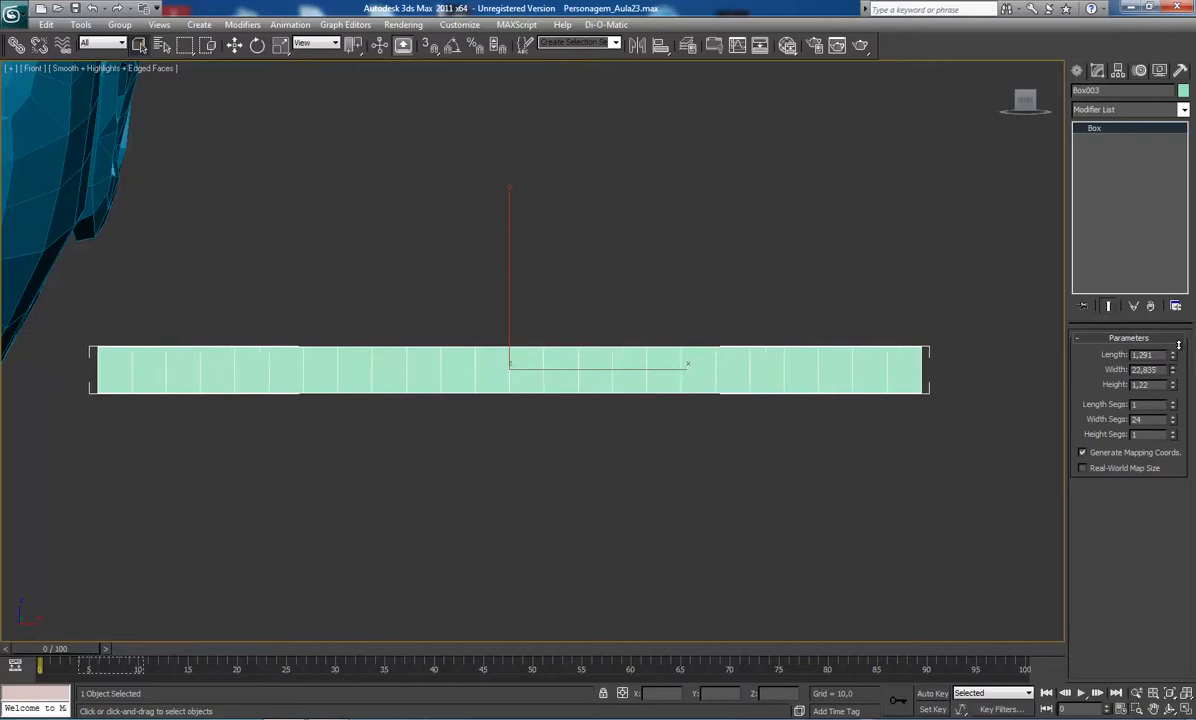
Convert the segmented box to an Editable Poly in the Perspective view.
{"action": "scroll", "coordinate": [585, 342], "scroll_direction": "down", "scroll_amount": 5}
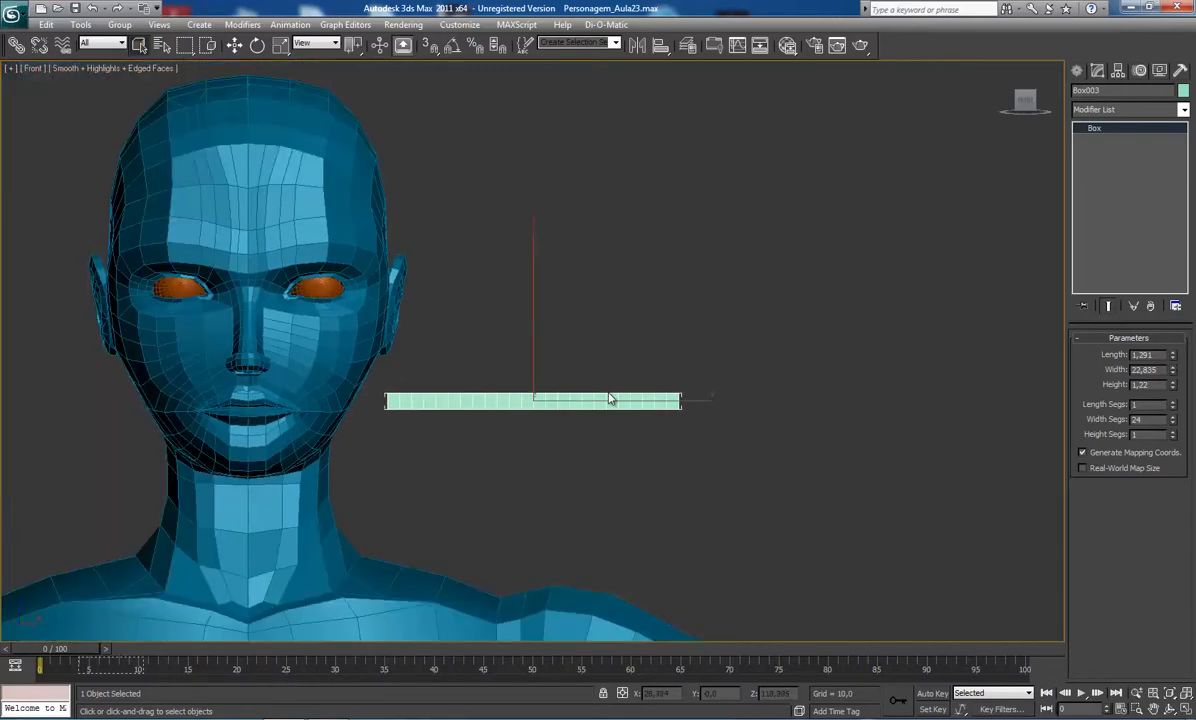
{"action": "key", "text": "ctrl+r"}
{"action": "left_click_drag", "start_coordinate": [569, 390], "coordinate": [593, 403]}
{"action": "key", "text": "z"}
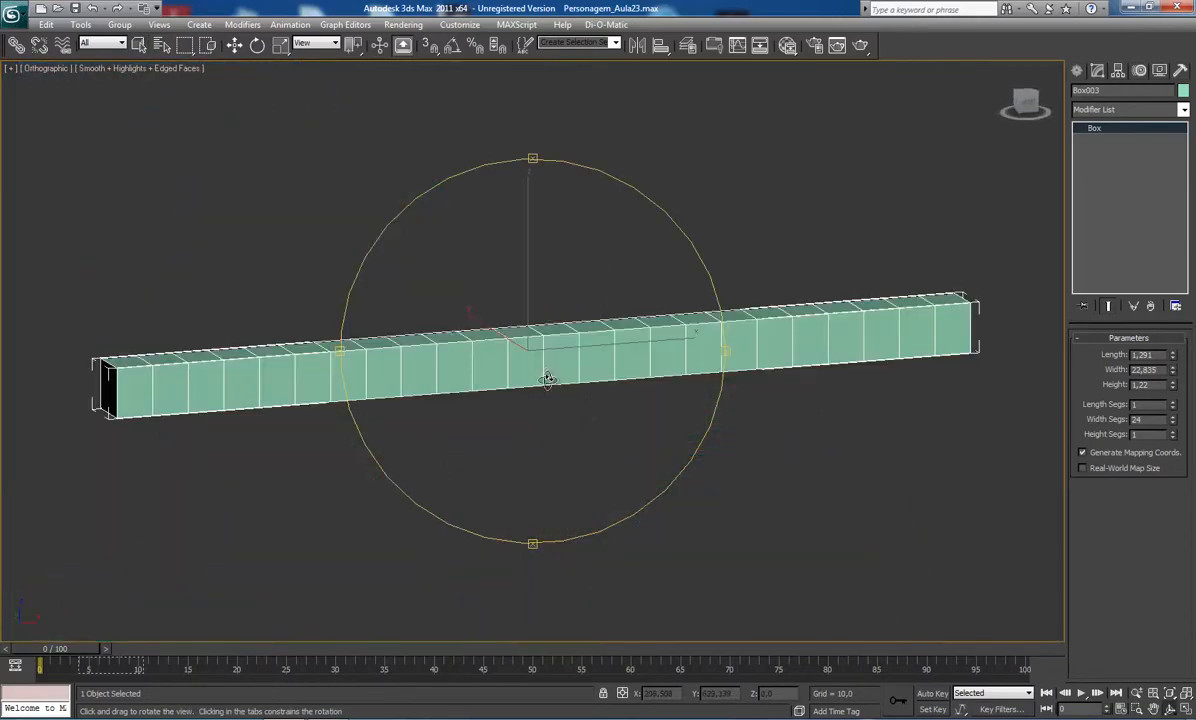
{"action": "left_click_drag", "start_coordinate": [518, 361], "coordinate": [547, 369]}
{"action": "key", "text": "p"}
{"action": "key", "text": "z"}
{"action": "scroll", "coordinate": [518, 366], "scroll_direction": "down", "scroll_amount": 5}
{"action": "scroll", "coordinate": [553, 365], "scroll_direction": "up", "scroll_amount": 5}
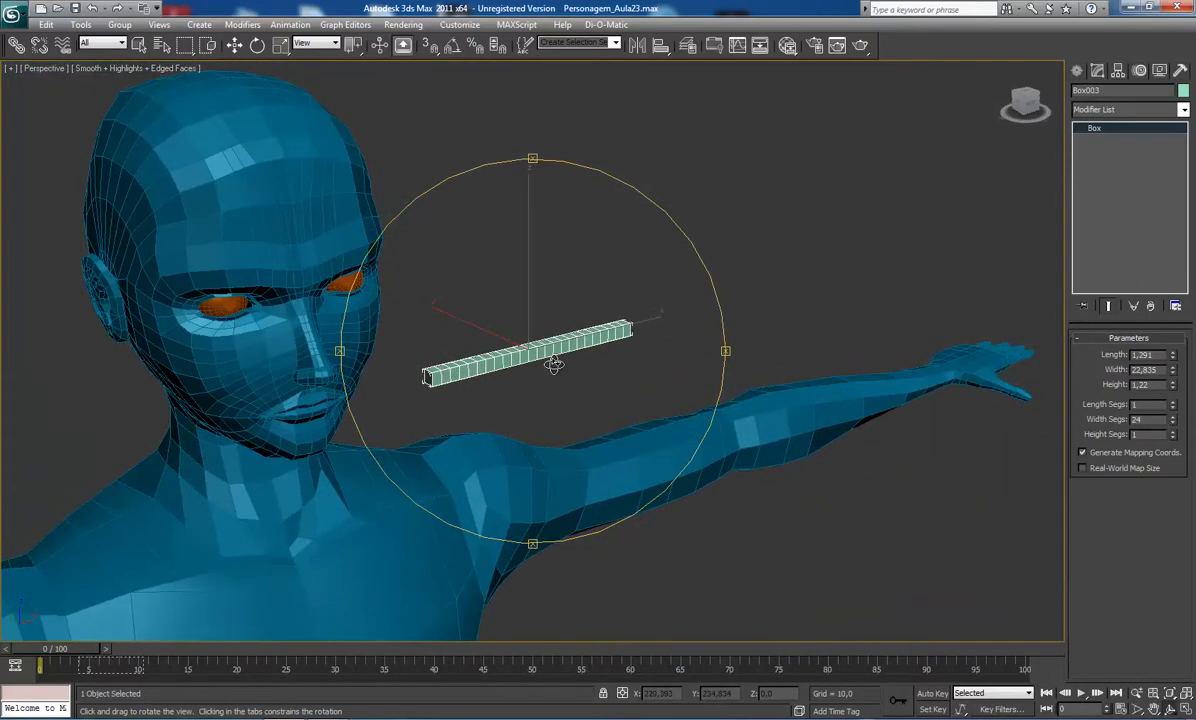
{"action": "right_click", "coordinate": [554, 364]}
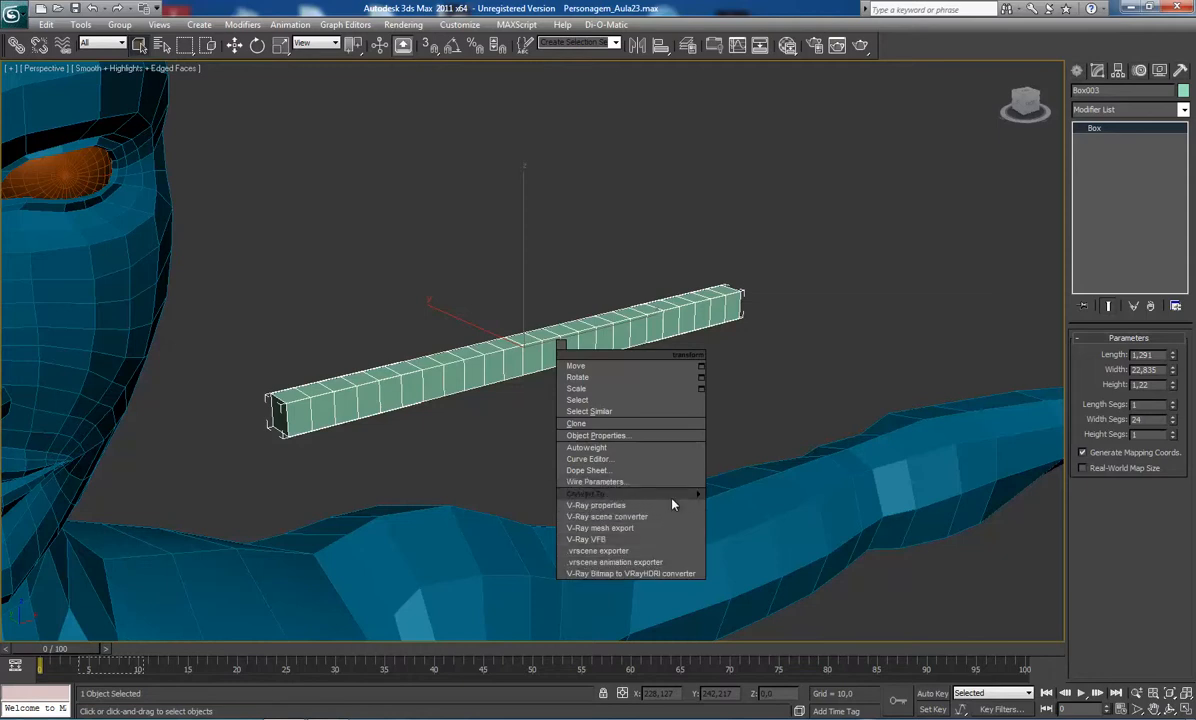
{"action": "mouse_move", "coordinate": [676, 496]}
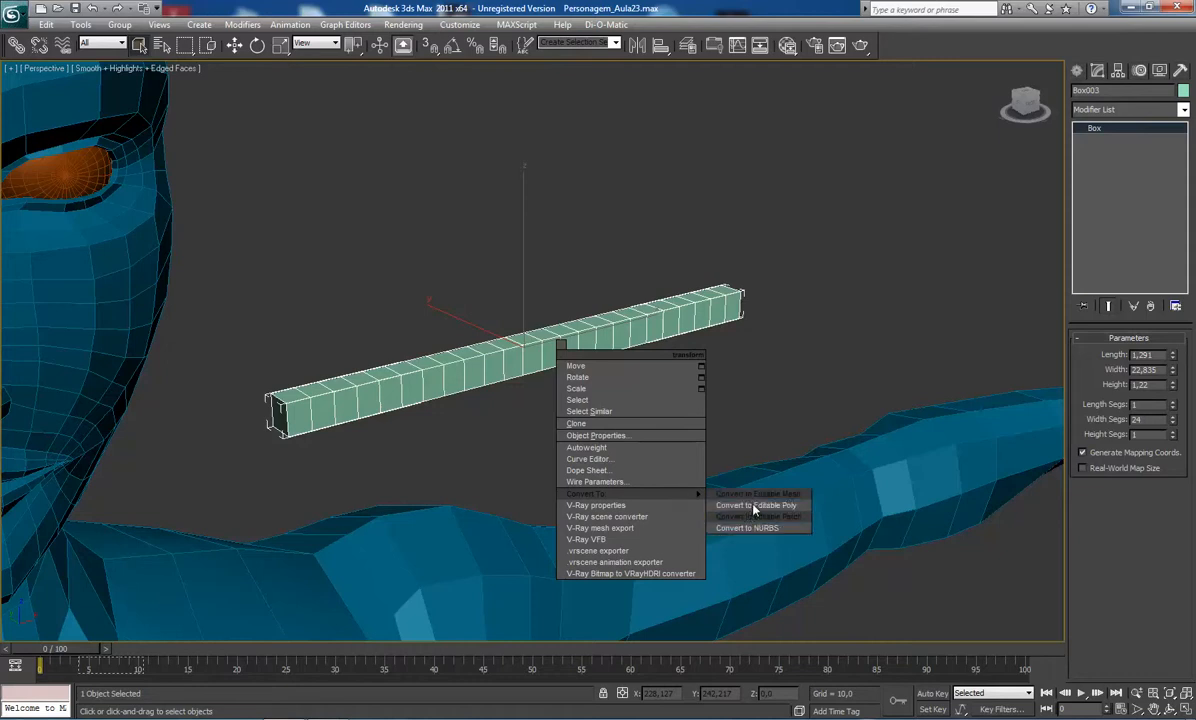
{"action": "left_click", "coordinate": [754, 506]}
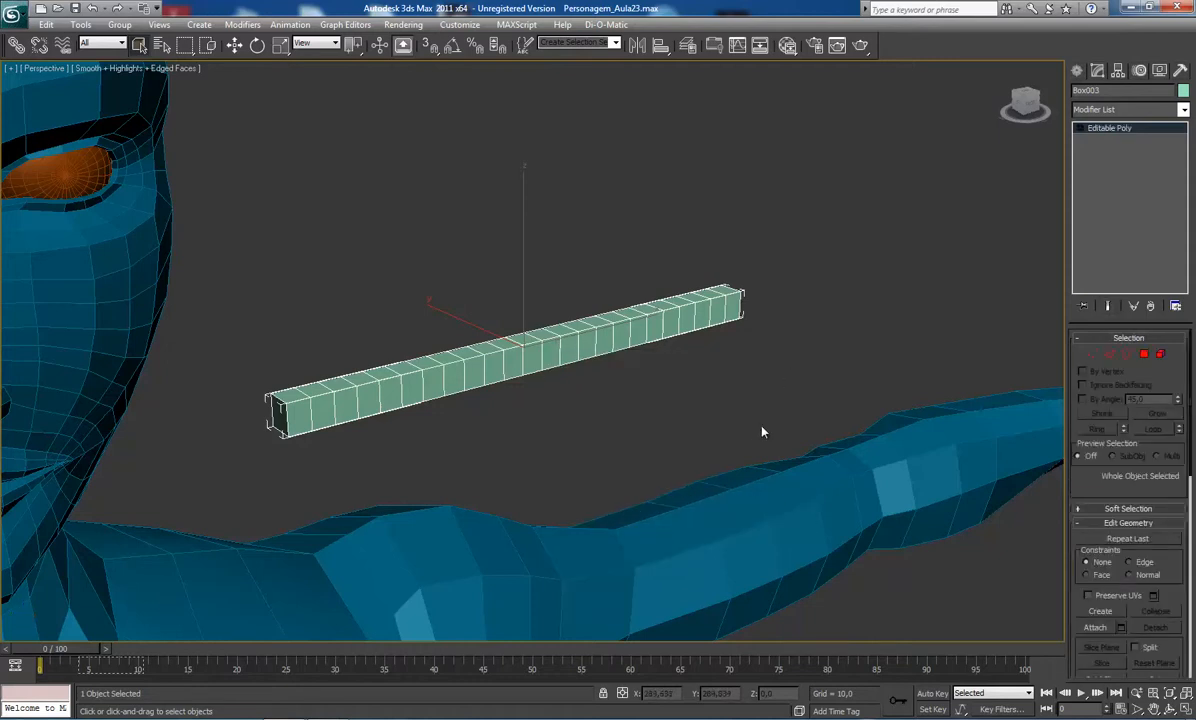
Add a Bend modifier to the Editable Poly box.
{"action": "left_click", "coordinate": [1118, 112]}
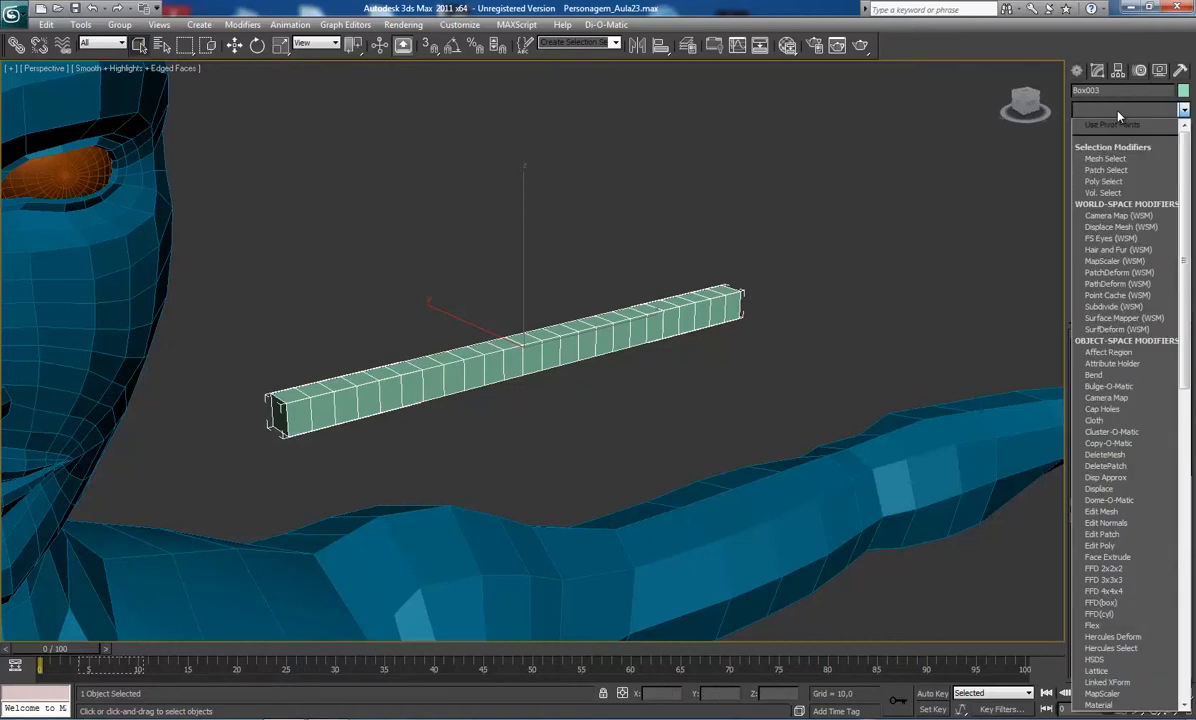
{"action": "left_click", "coordinate": [800, 242]}
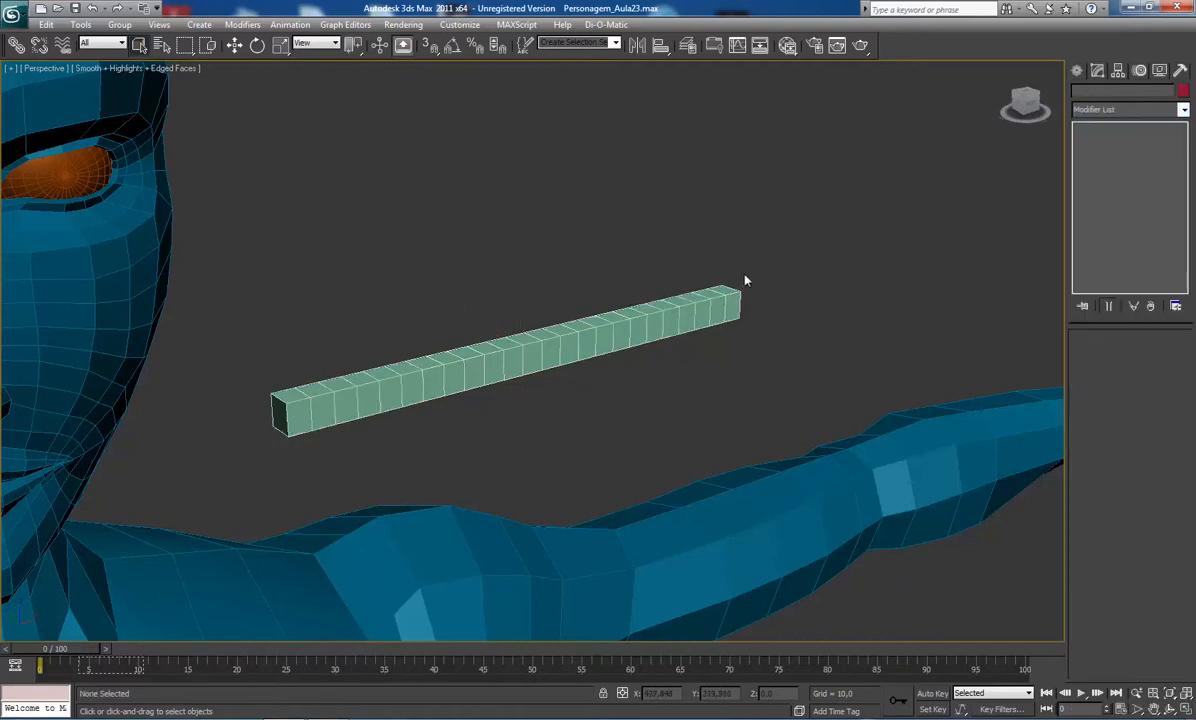
{"action": "left_click", "coordinate": [683, 302]}
{"action": "left_click", "coordinate": [1106, 110]}
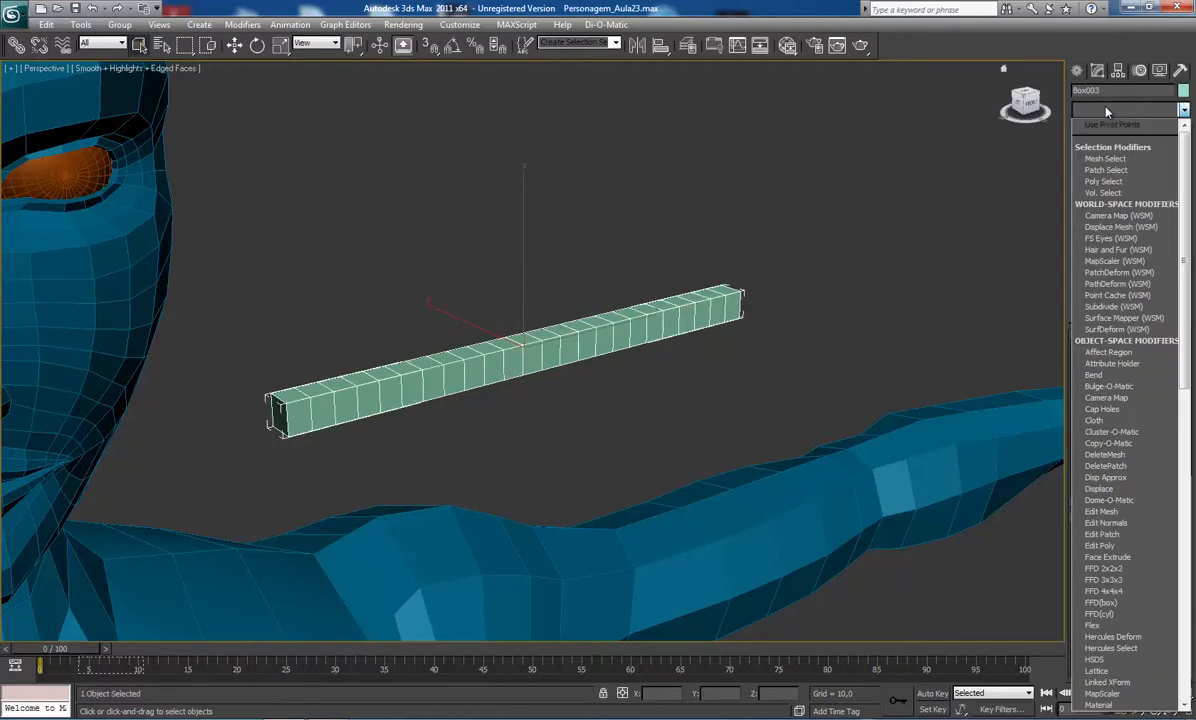
{"action": "key", "text": "b"}
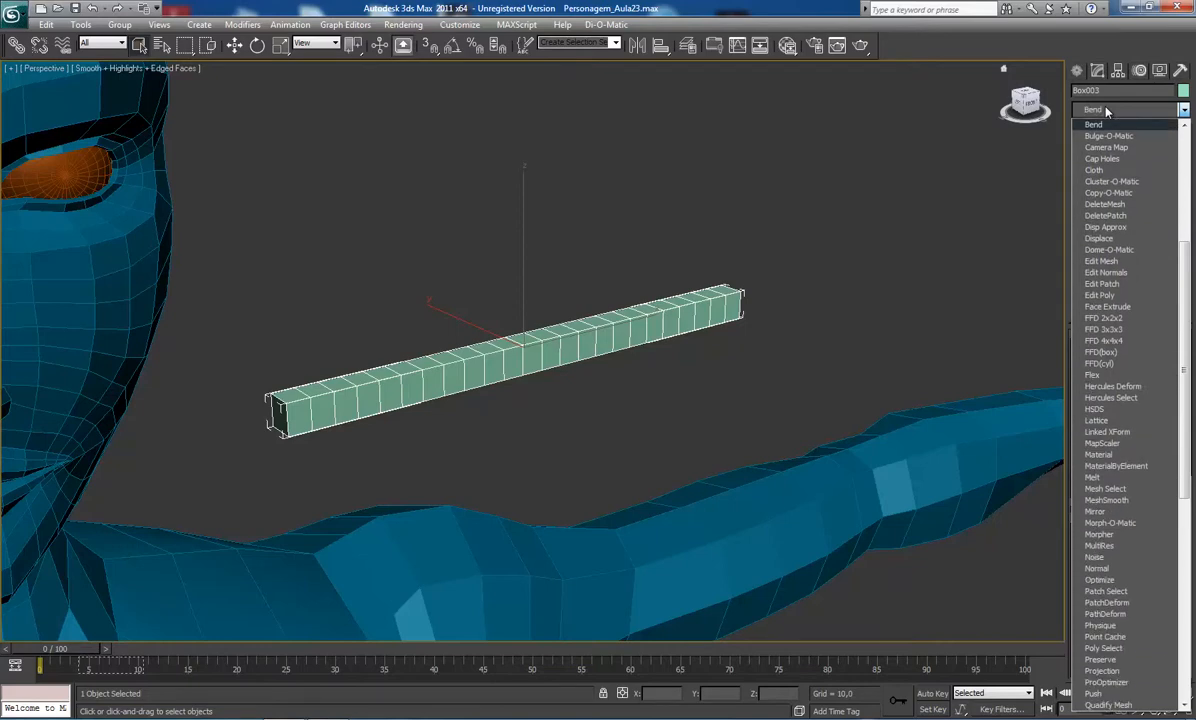
{"action": "key", "text": "Return"}
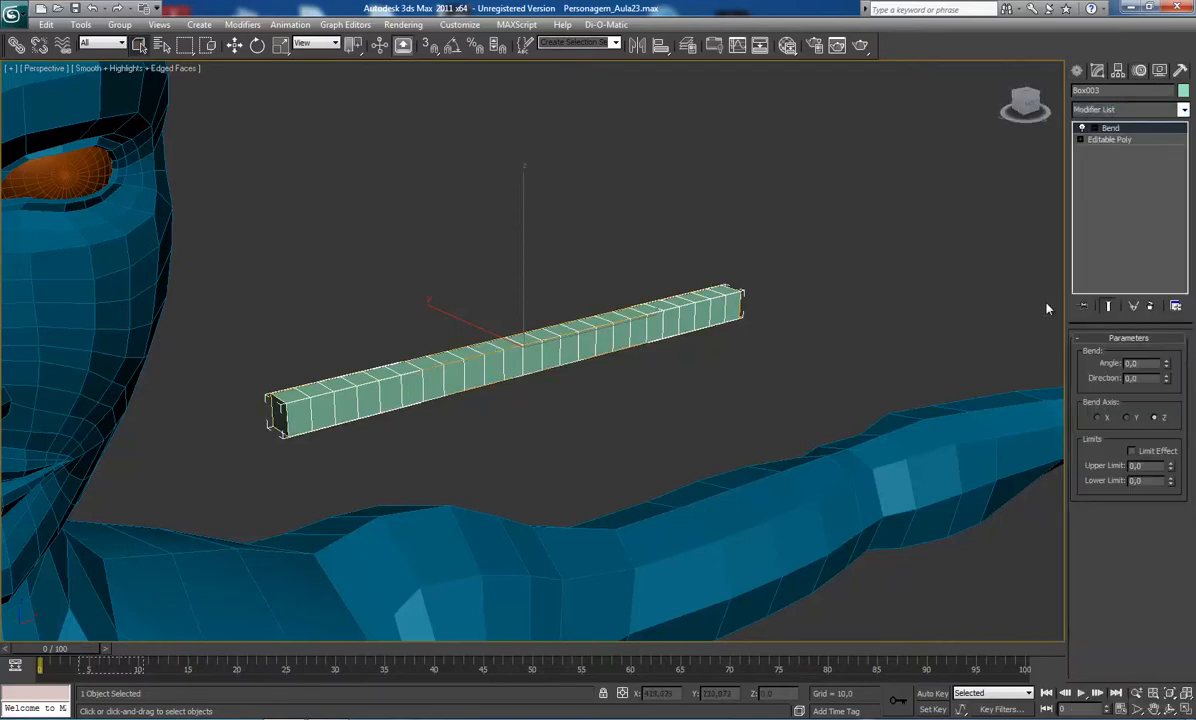
Try bending the box about the Z axis by varying the bend angle, and reset the angle to 0.
{"action": "mouse_move", "coordinate": [710, 230]}
{"action": "middle_mouse_down"}
{"action": "mouse_move", "coordinate": [724, 218]}
{"action": "mouse_move", "coordinate": [715, 247]}
{"action": "middle_mouse_up"}
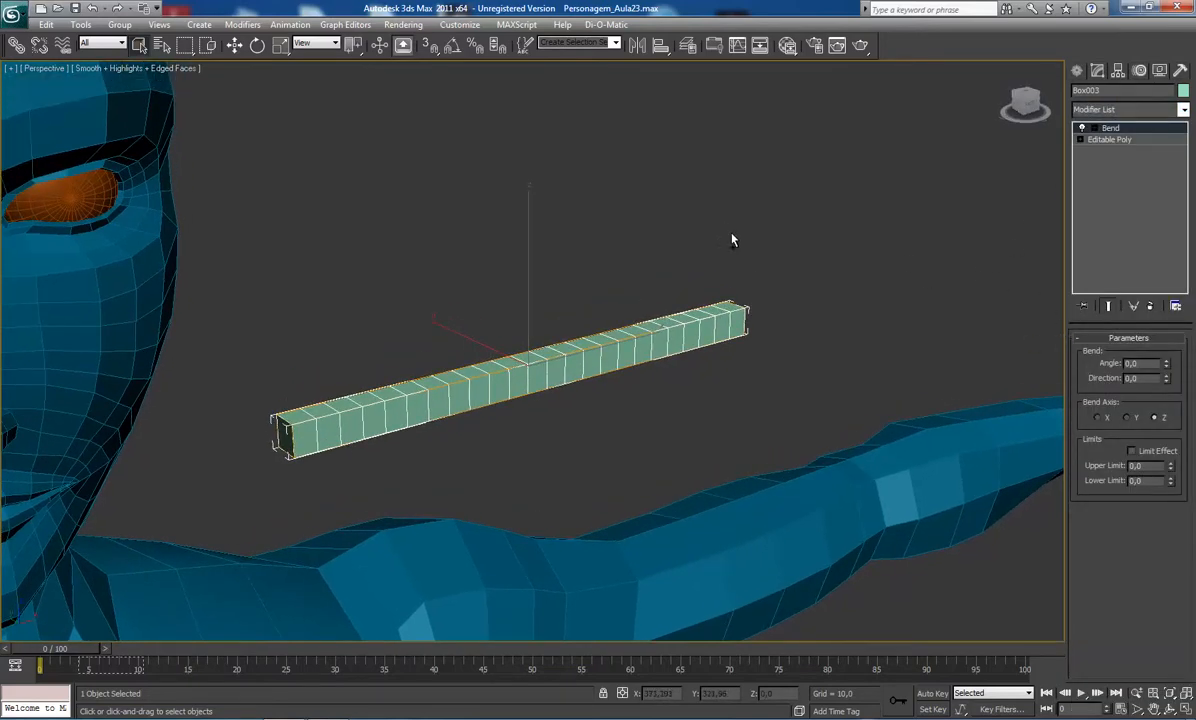
{"action": "key", "text": "ctrl+r"}
{"action": "left_click_drag", "start_coordinate": [521, 334], "coordinate": [505, 355]}
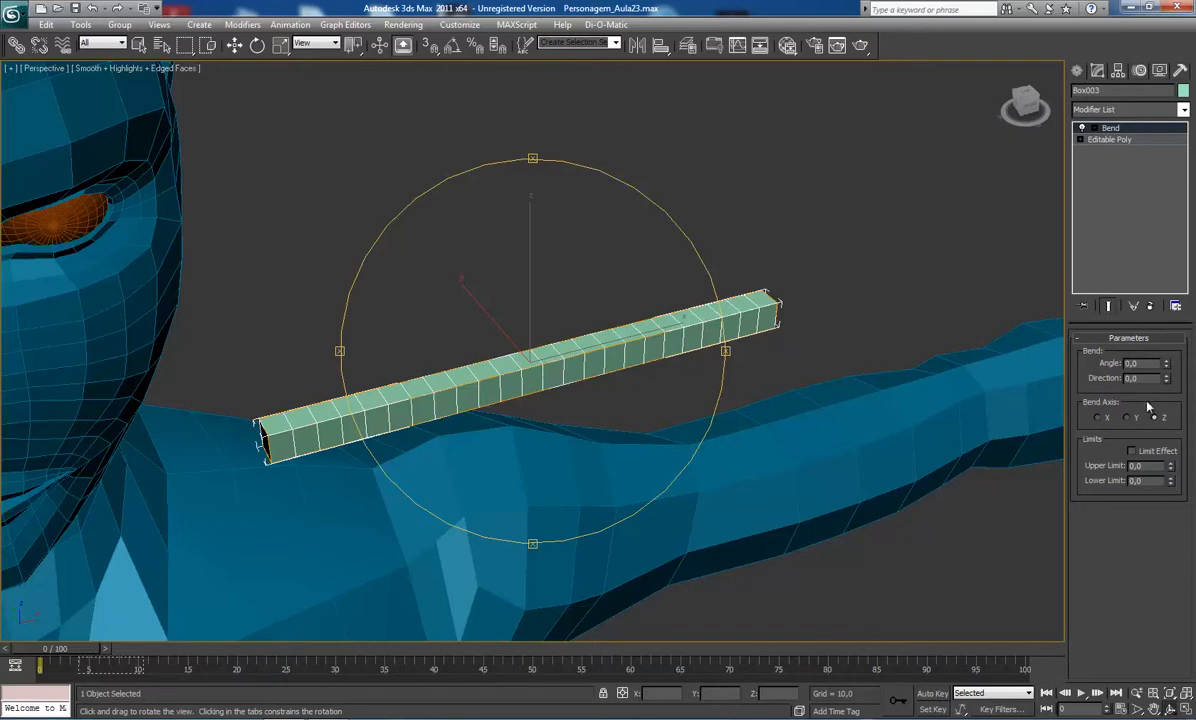
{"action": "key", "text": "Escape"}
{"action": "left_click_drag", "start_coordinate": [1167, 368], "coordinate": [1165, 343]}
{"action": "right_click", "coordinate": [1166, 363]}
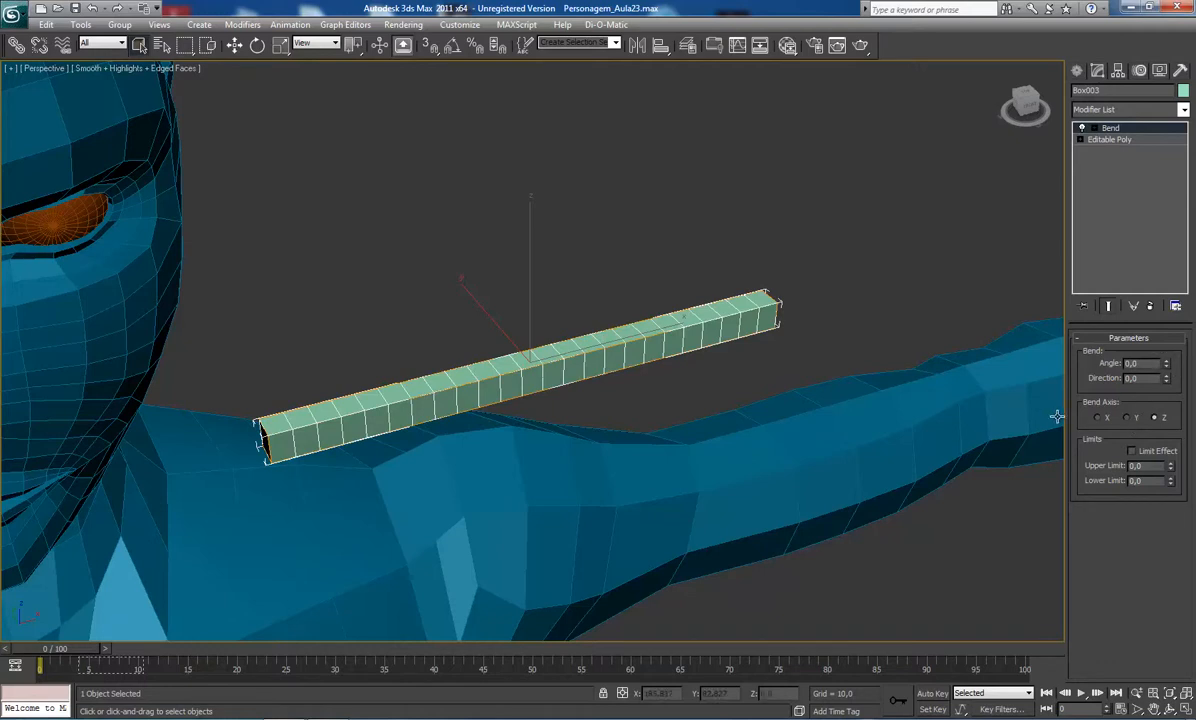
Try bending the box about the X axis and about the Y axis, undoing each bend.
{"action": "left_click", "coordinate": [1096, 417]}
{"action": "left_click_drag", "start_coordinate": [1166, 364], "coordinate": [1149, 213]}
{"action": "key", "text": "ctrl+z"}
{"action": "left_click", "coordinate": [1127, 417]}
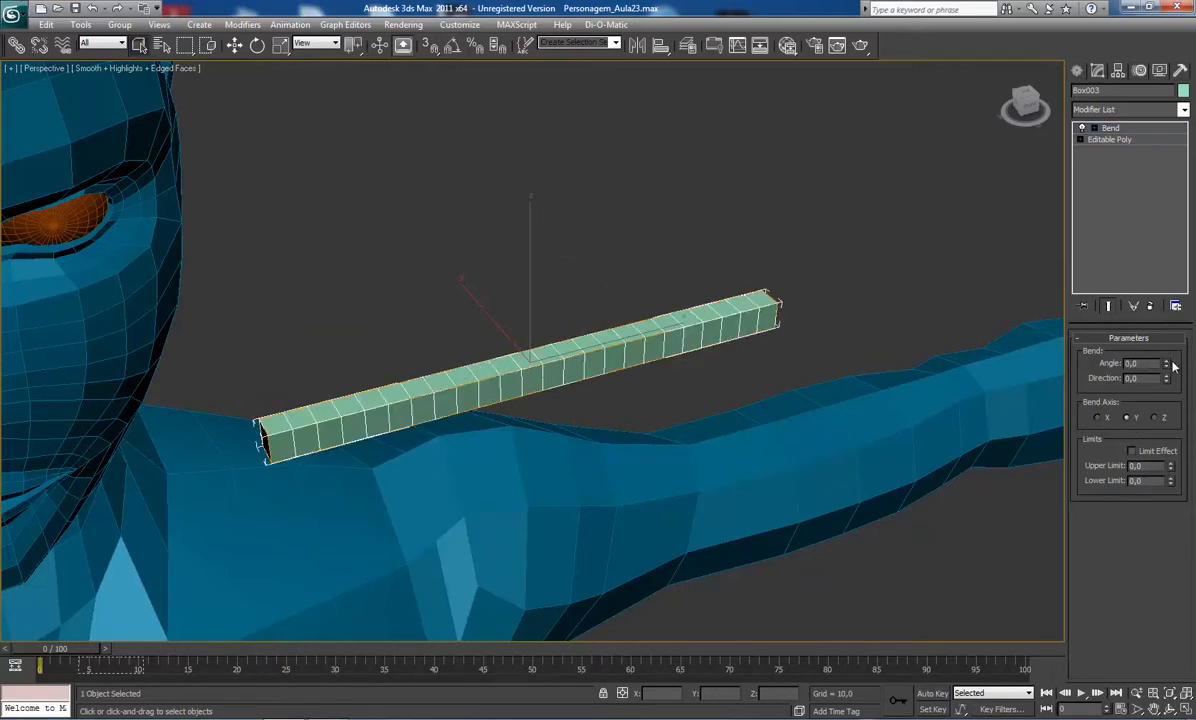
{"action": "left_click_drag", "start_coordinate": [1166, 364], "coordinate": [1161, 312]}
{"action": "key", "text": "ctrl+z"}
Set the bend axis back to Z, try varying the bend angle again and cancel the change.
{"action": "left_click", "coordinate": [1160, 418]}
{"action": "left_click_drag", "start_coordinate": [1166, 365], "coordinate": [1147, 339]}
{"action": "right_click", "coordinate": [1147, 339]}
Try moving the Bend gizmo upward along the Z axis and undo the move.
{"action": "left_click", "coordinate": [1094, 129]}
{"action": "left_click", "coordinate": [1117, 140]}
{"action": "key", "text": "w"}
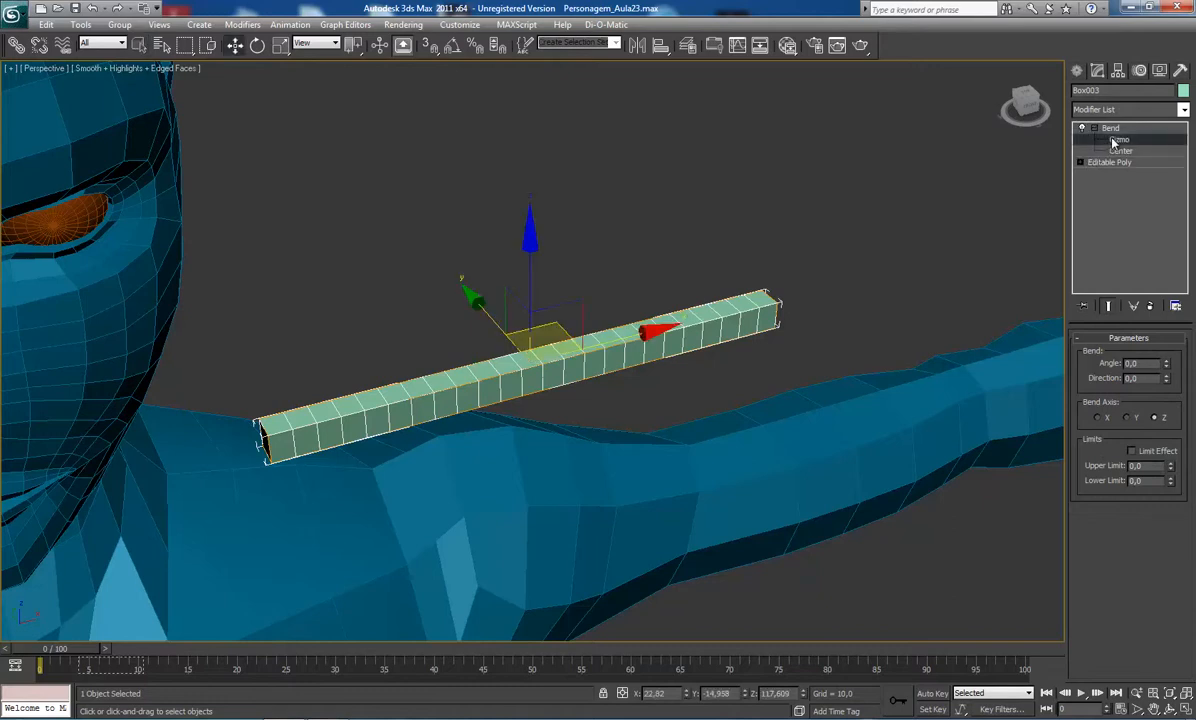
{"action": "left_click_drag", "start_coordinate": [640, 328], "coordinate": [493, 352]}
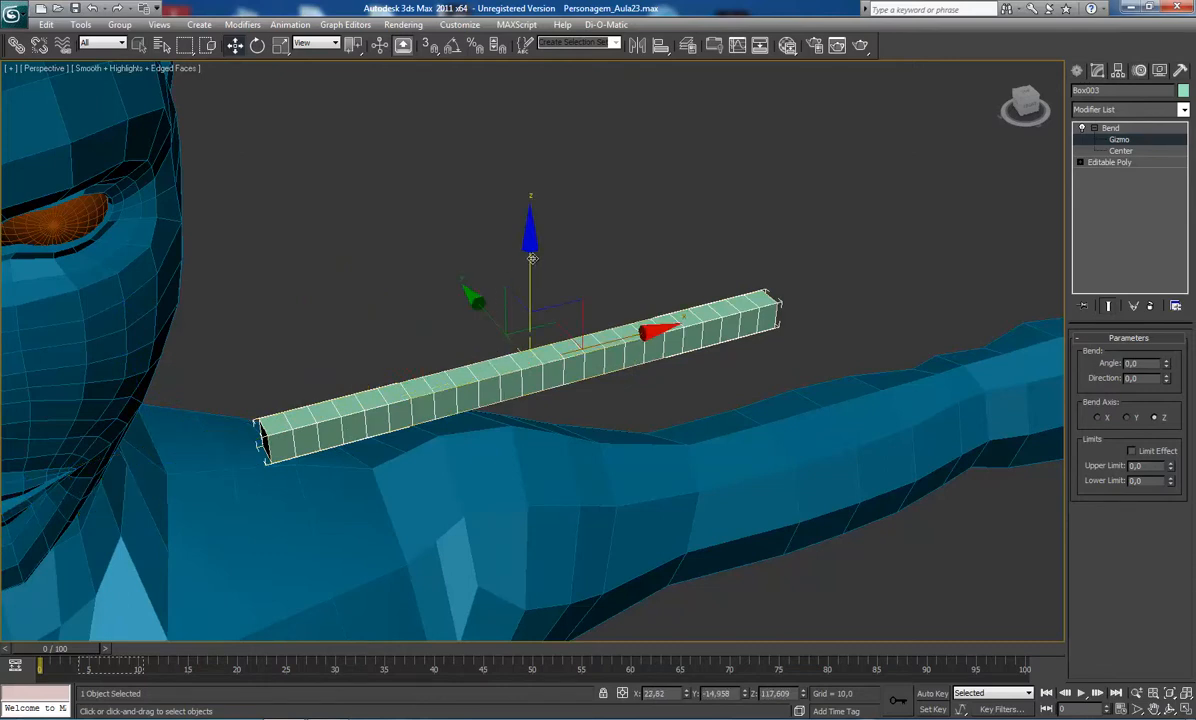
{"action": "left_click_drag", "start_coordinate": [527, 267], "coordinate": [518, 156]}
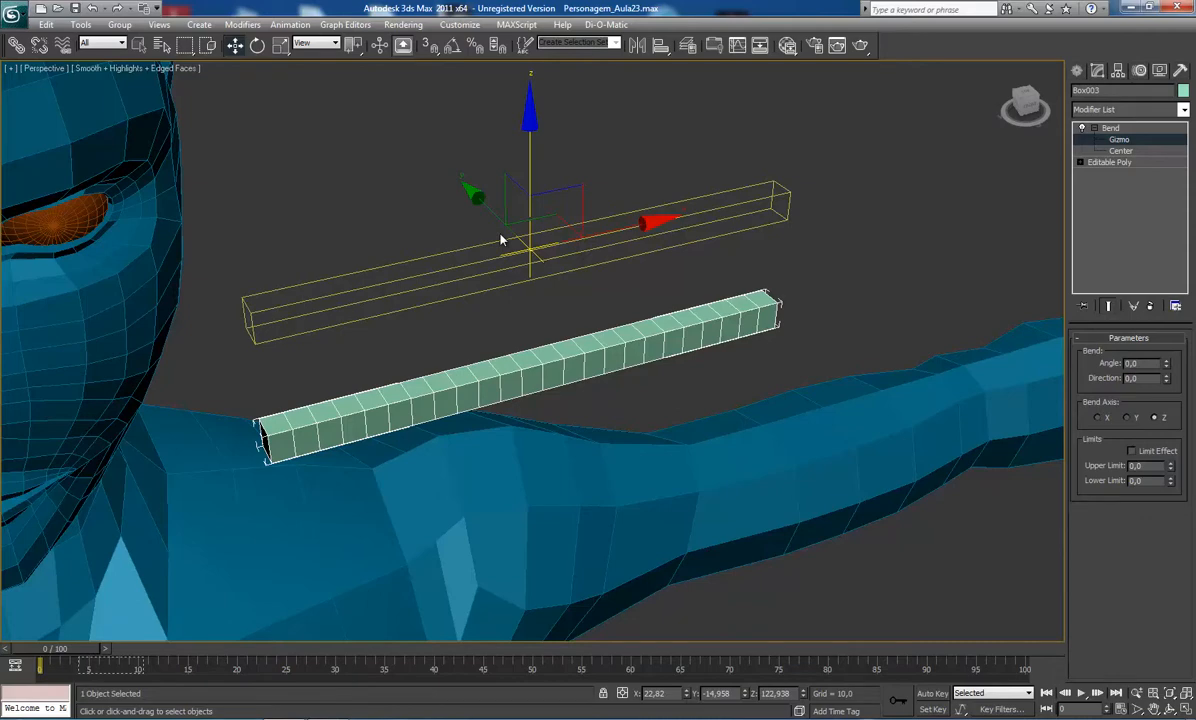
{"action": "key", "text": "ctrl+z"}
Try moving the Bend center upward along the Z axis and undo the move.
{"action": "left_click", "coordinate": [1120, 151]}
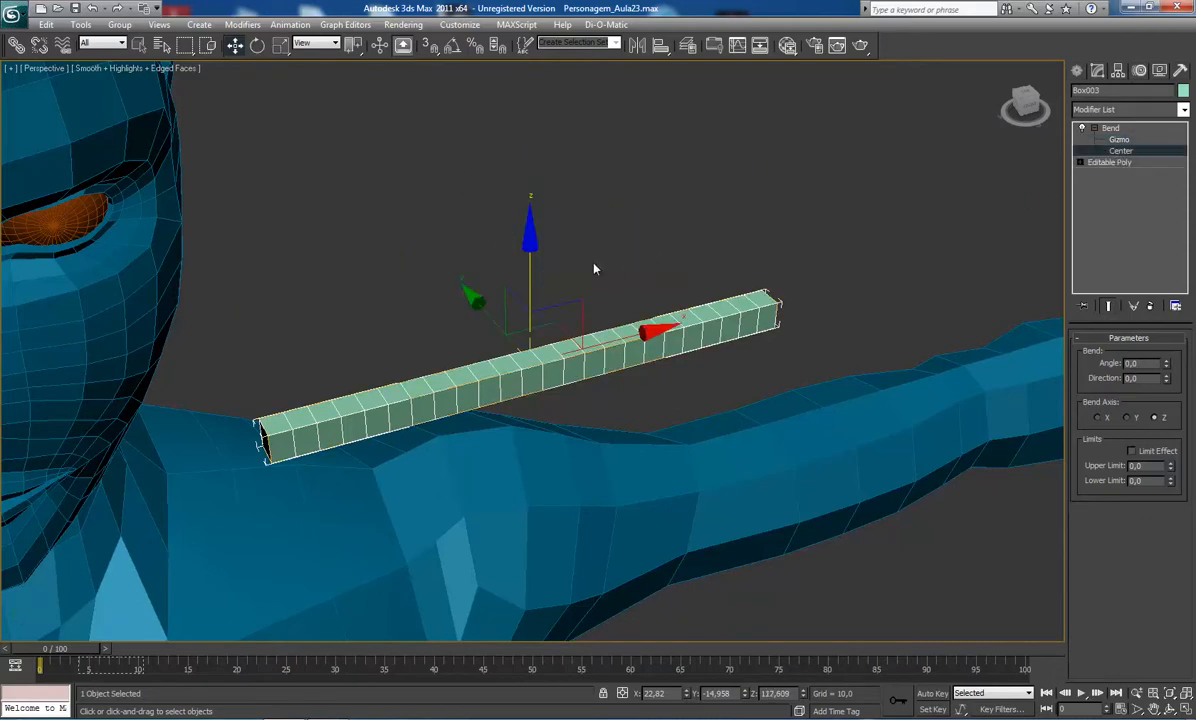
{"action": "left_click_drag", "start_coordinate": [532, 251], "coordinate": [528, 133]}
{"action": "key", "text": "ctrl+z"}
Set the bend axis to X and try bending the box with the gizmo at its far end and at its middle, undoing both.
{"action": "left_click", "coordinate": [1098, 418]}
{"action": "key", "text": "1"}
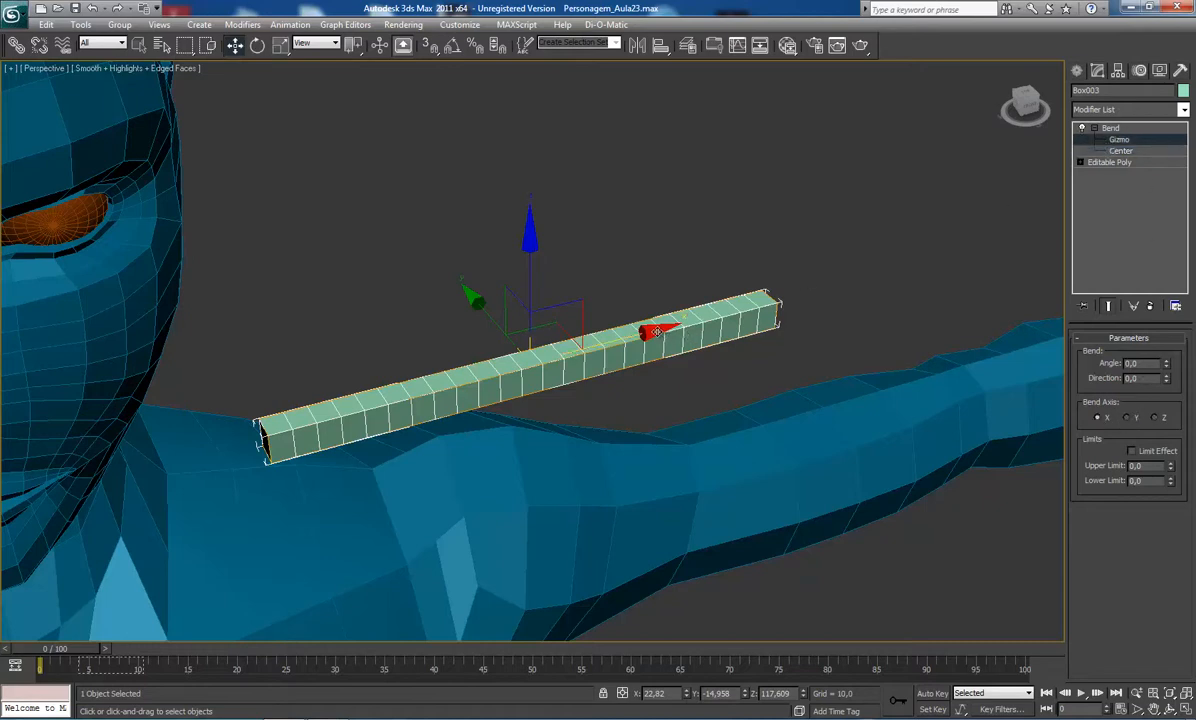
{"action": "left_click_drag", "start_coordinate": [776, 300], "coordinate": [900, 231]}
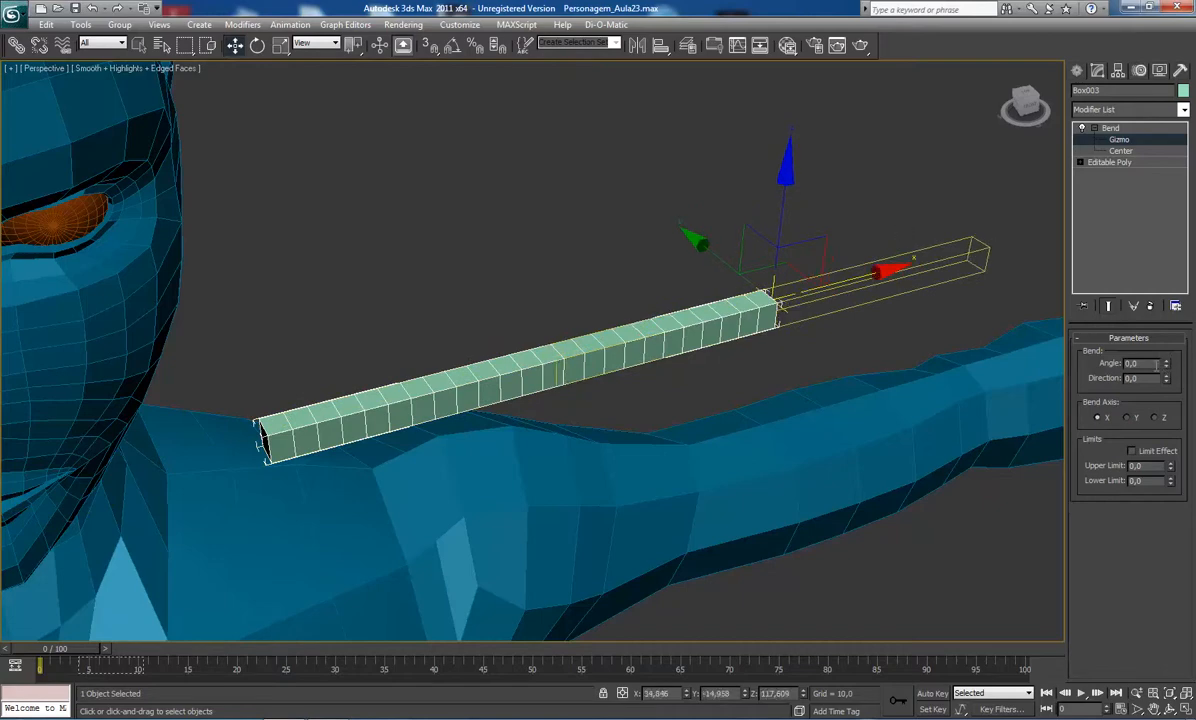
{"action": "left_click_drag", "start_coordinate": [1167, 367], "coordinate": [1160, 228]}
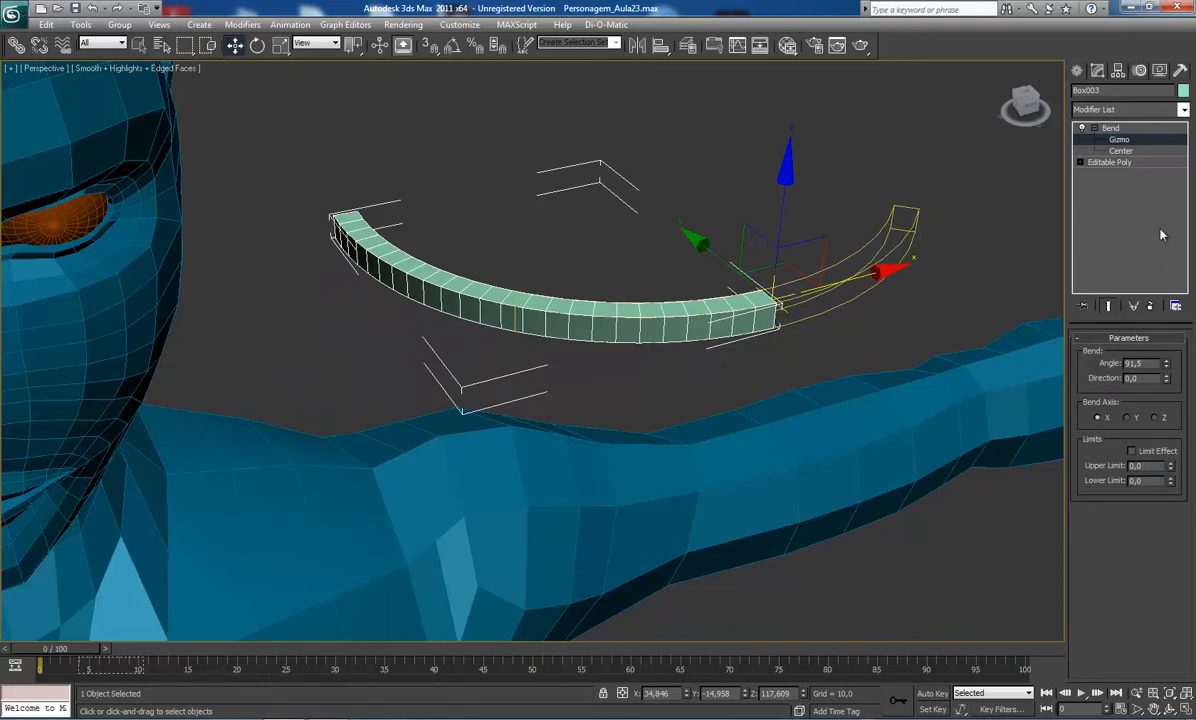
{"action": "key", "text": "ctrl+z"}
{"action": "key", "text": "ctrl+z"}
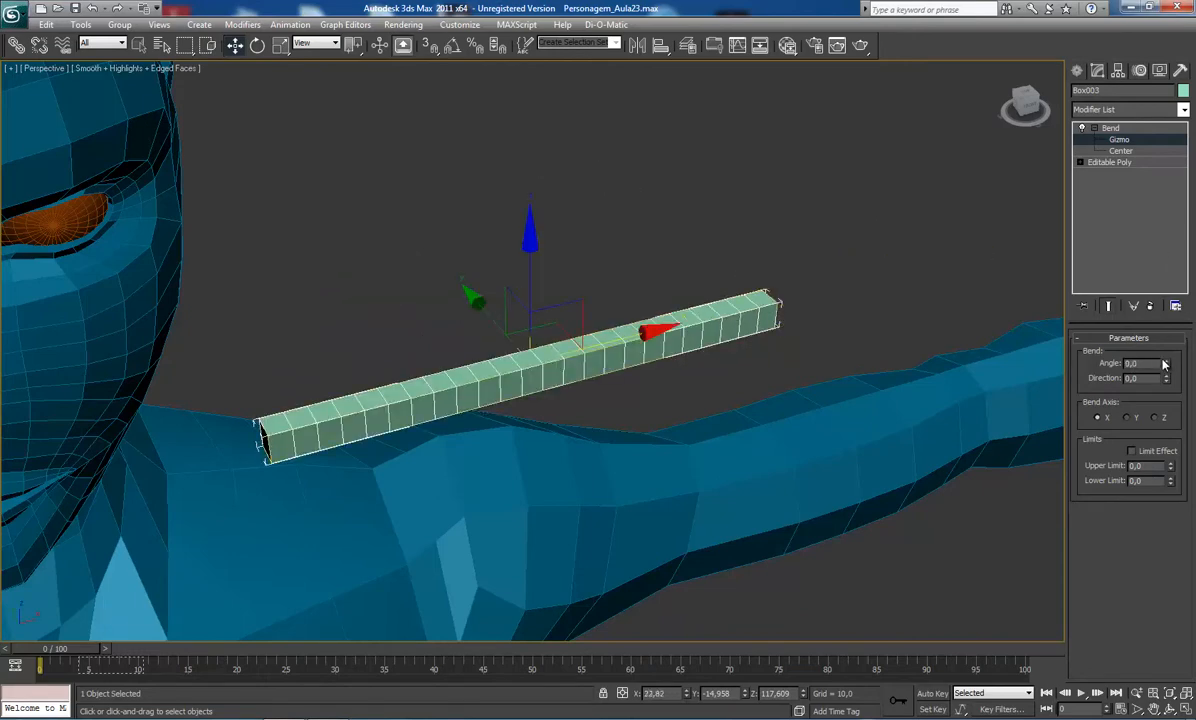
{"action": "left_click_drag", "start_coordinate": [1168, 364], "coordinate": [1110, 80]}
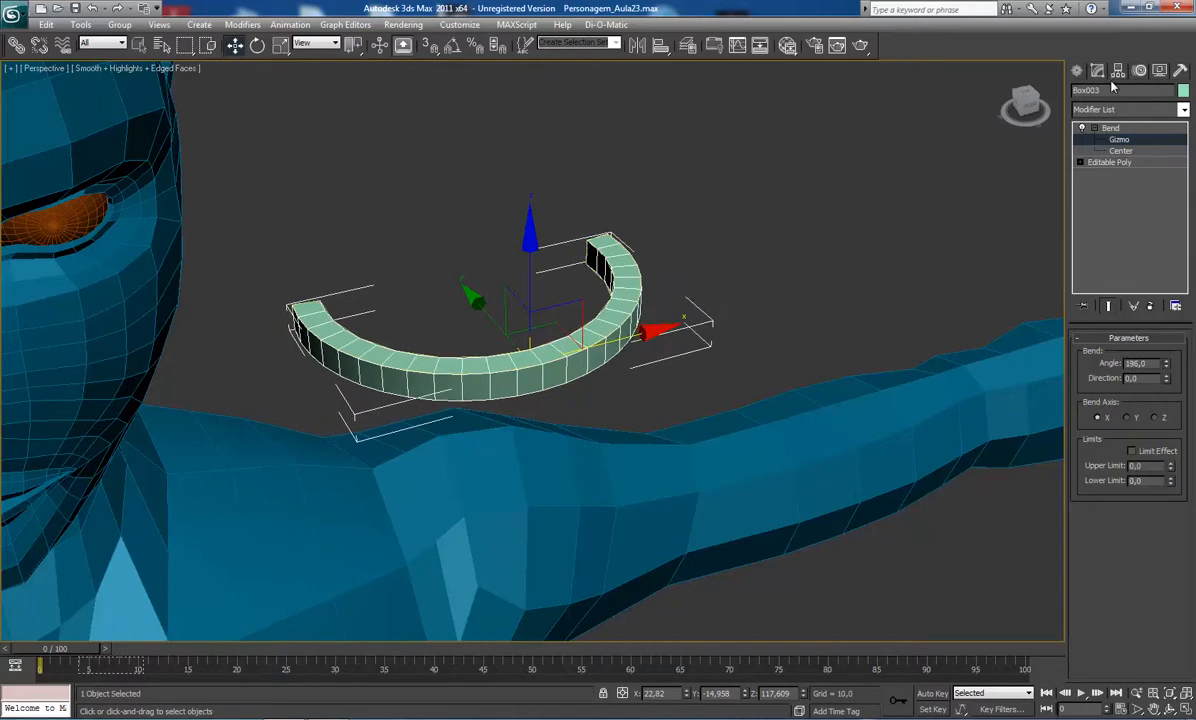
{"action": "key", "text": "ctrl+z"}
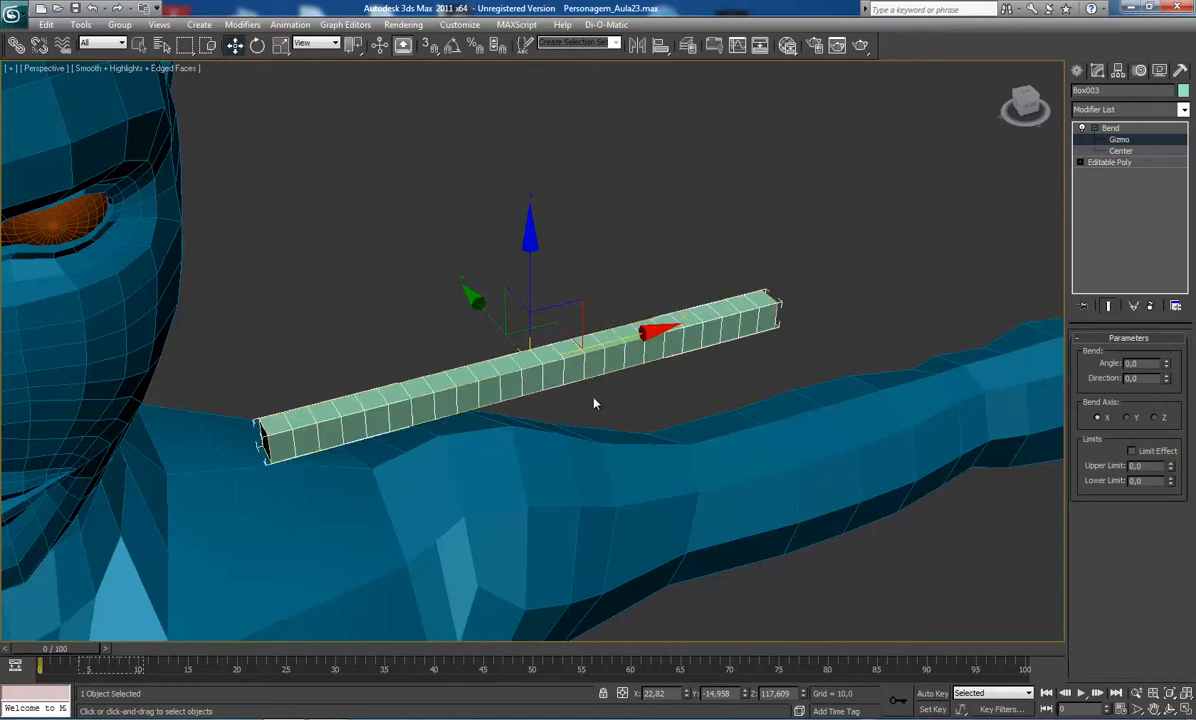
Examine the box's segments in wireframe display and return to shaded display.
{"action": "key", "text": "F3"}
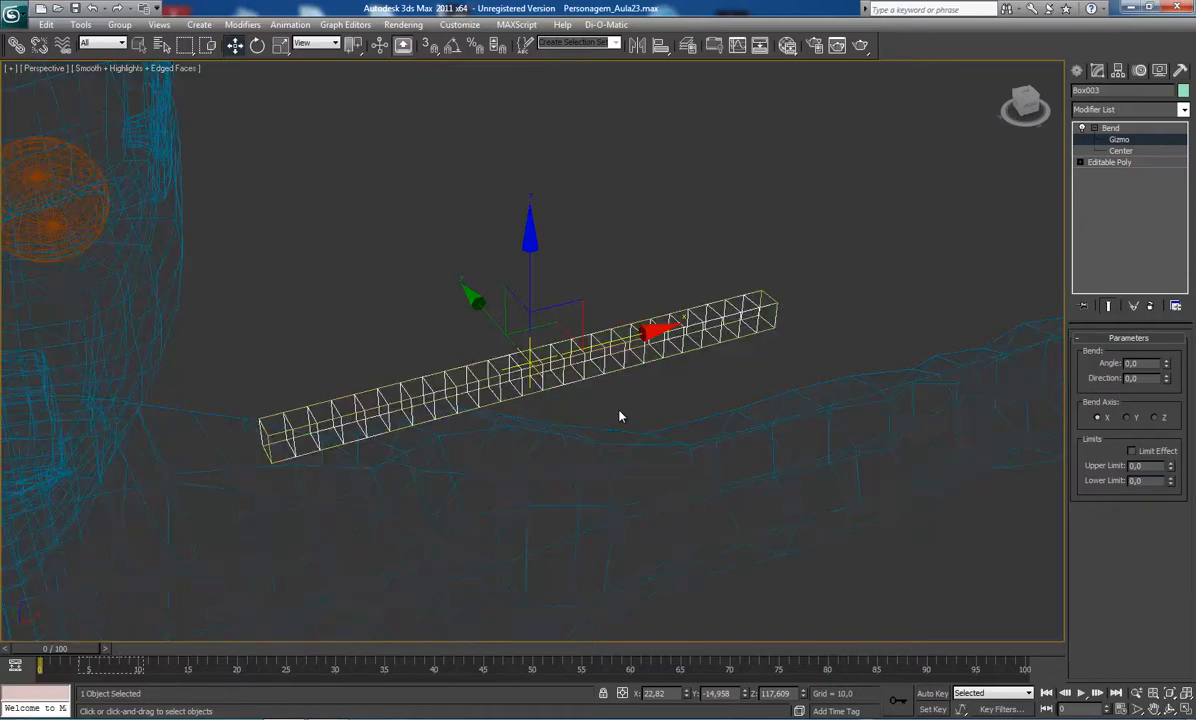
{"action": "middle_click_drag", "start_coordinate": [590, 406], "coordinate": [505, 341], "text": "alt"}
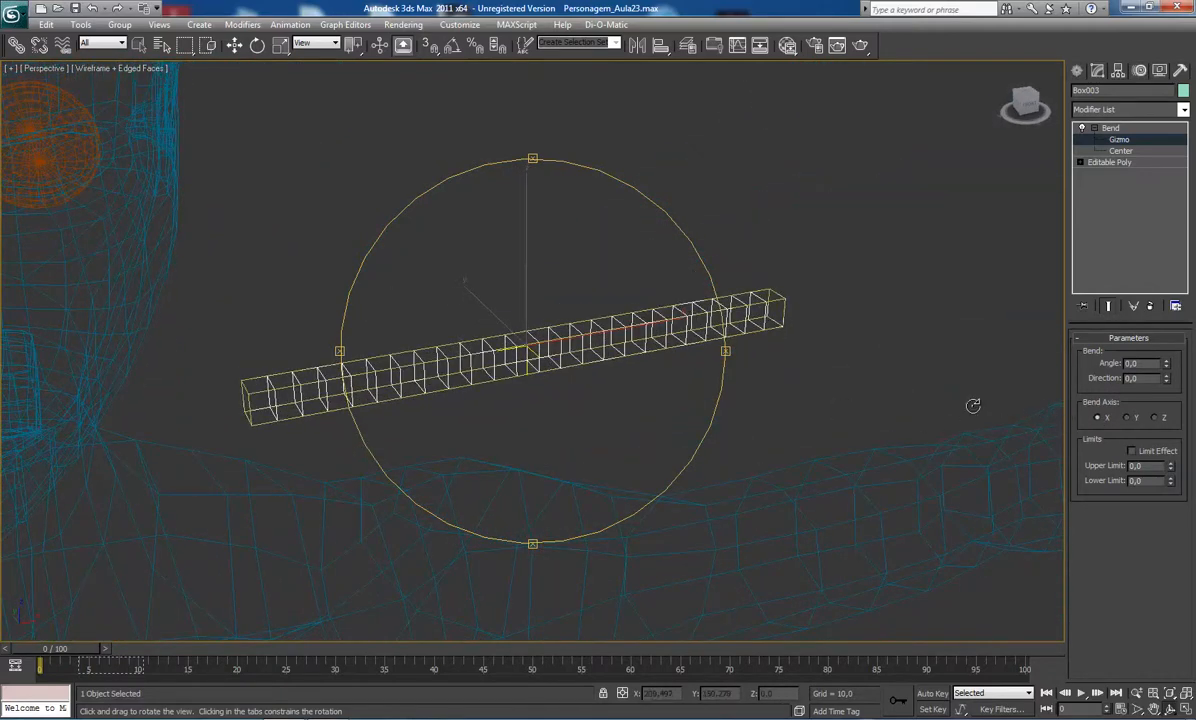
{"action": "key", "text": "F3"}
{"action": "middle_click_drag", "start_coordinate": [461, 362], "coordinate": [532, 322], "text": "alt"}
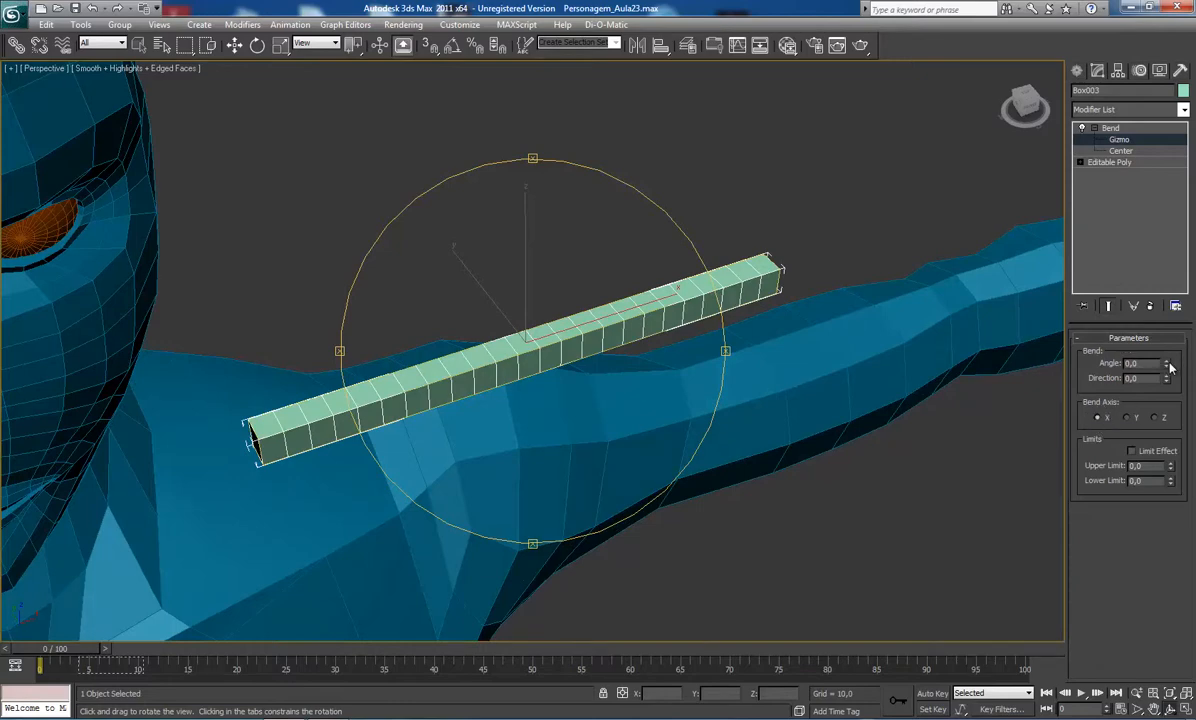
Bend the box about the X axis with an angle of 200.
{"action": "left_click_drag", "start_coordinate": [1170, 368], "coordinate": [1129, 72]}
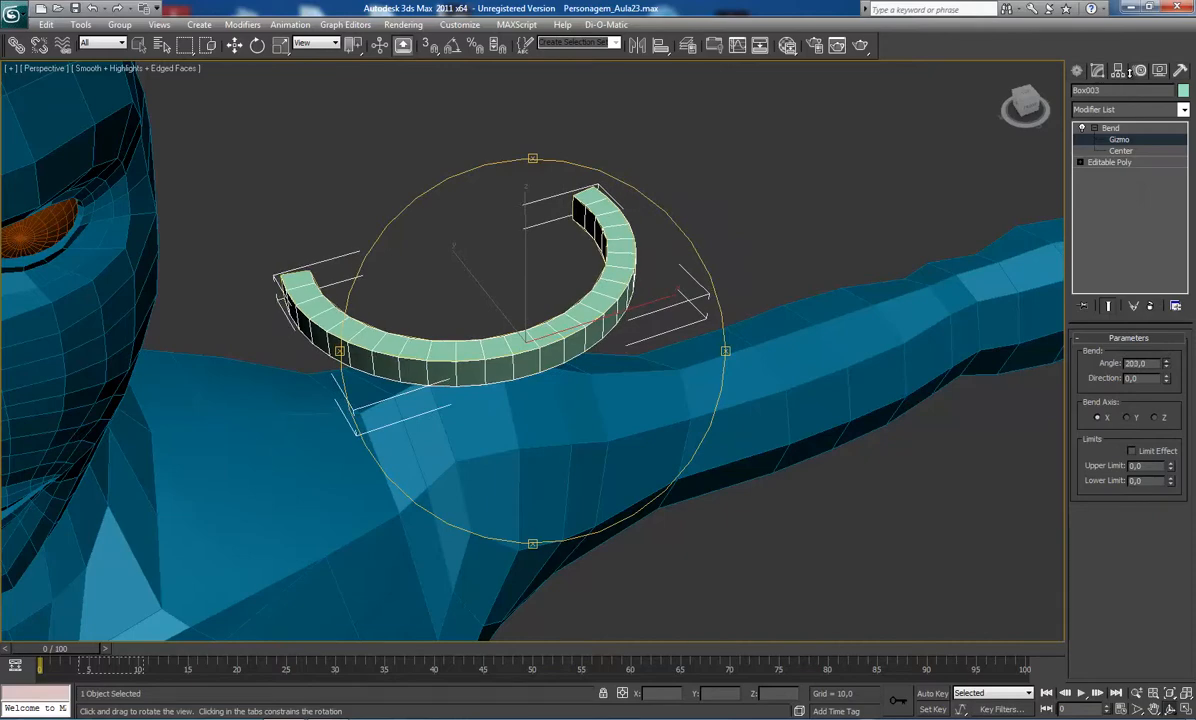
{"action": "left_click_drag", "start_coordinate": [486, 330], "coordinate": [894, 387]}
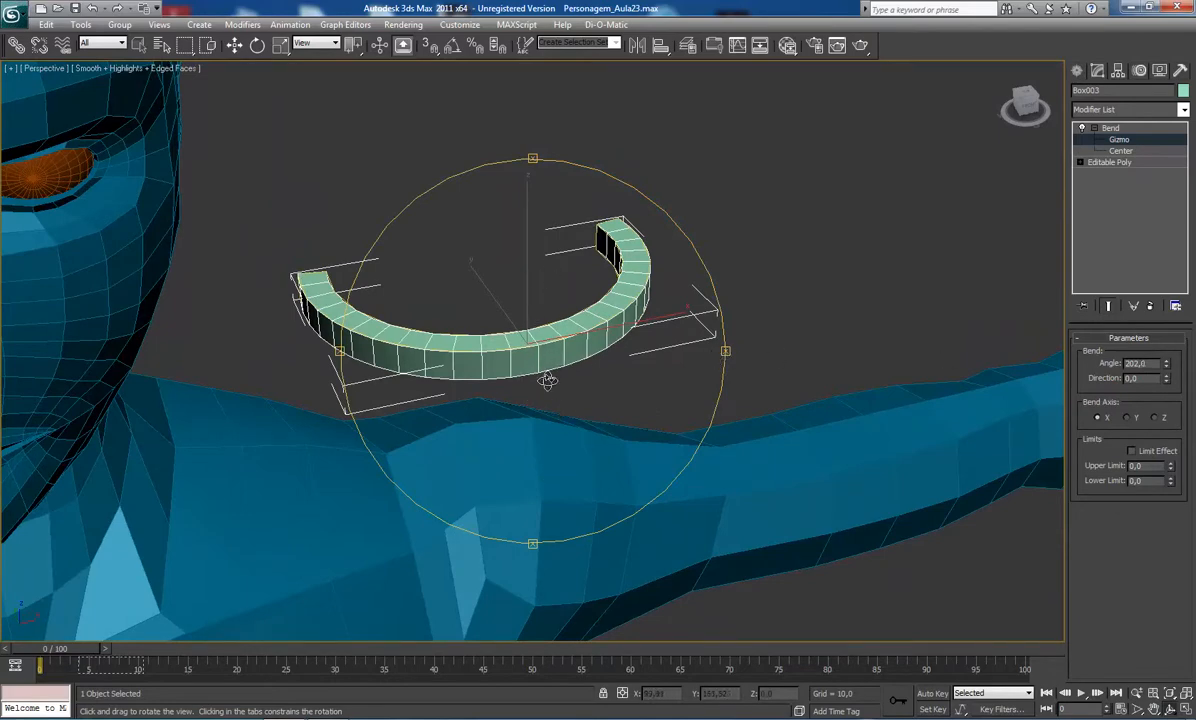
{"action": "left_click_drag", "start_coordinate": [614, 395], "coordinate": [551, 382]}
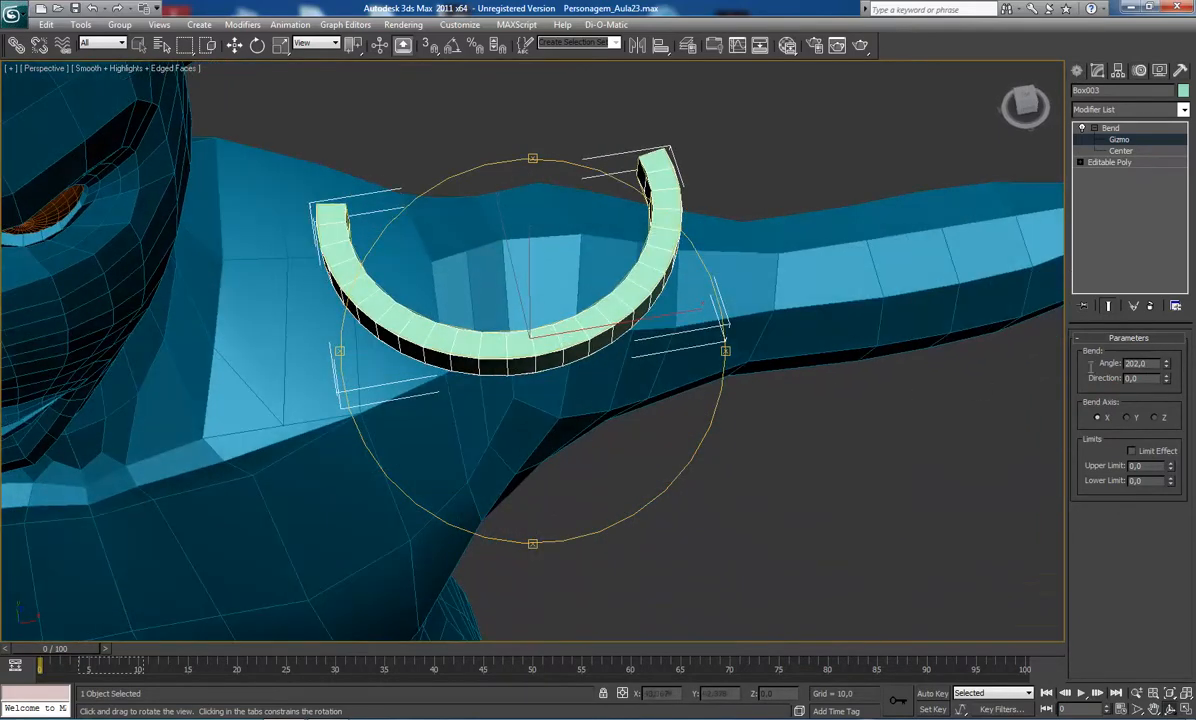
{"action": "double_click", "coordinate": [1142, 363]}
{"action": "type", "text": "200"}
{"action": "key", "text": "Return"}
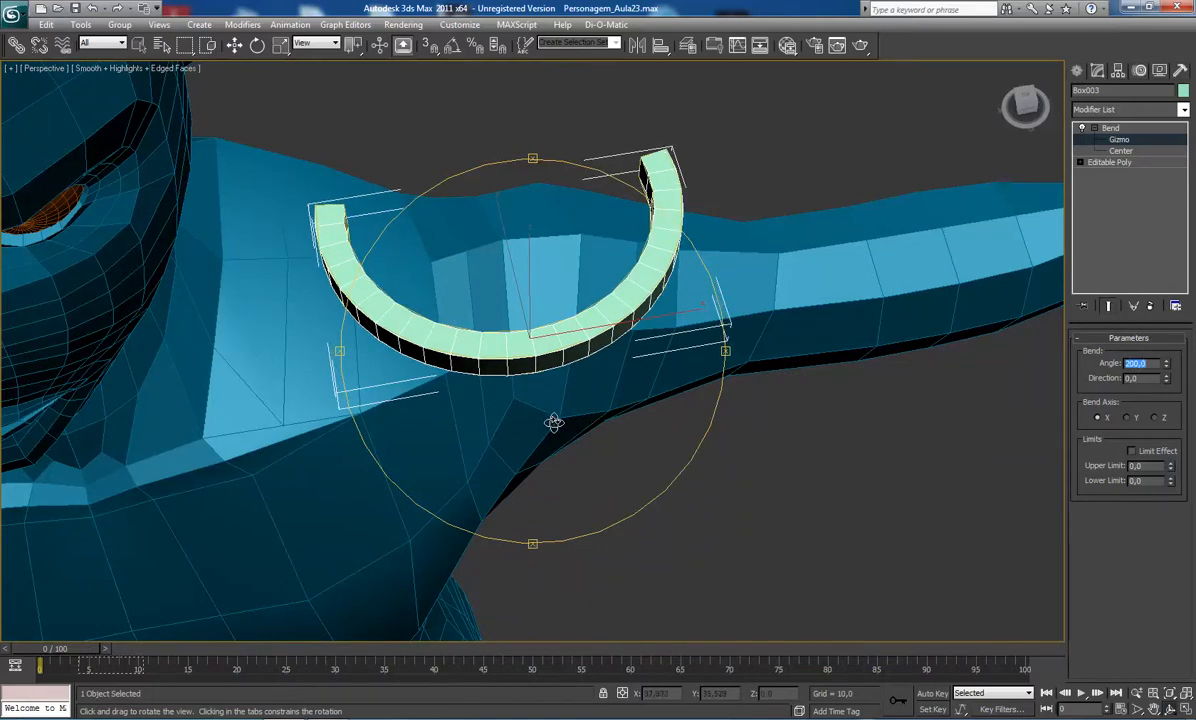
Try raising the Bend gizmo of the curved box along Z and undo the move.
{"action": "left_click_drag", "start_coordinate": [518, 395], "coordinate": [507, 343]}
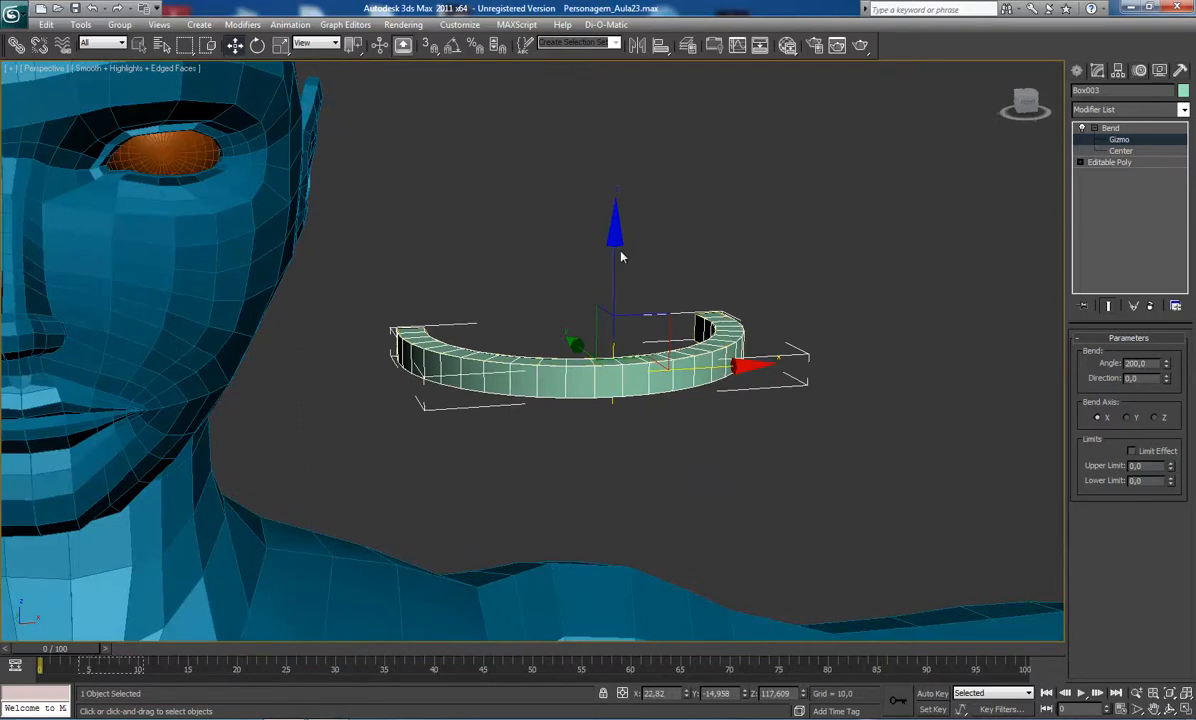
{"action": "left_click_drag", "start_coordinate": [617, 253], "coordinate": [613, 162]}
{"action": "key", "text": "ctrl+z"}
Leave gizmo editing and move the whole bent box up along Z to about 120.146.
{"action": "left_click", "coordinate": [1110, 128]}
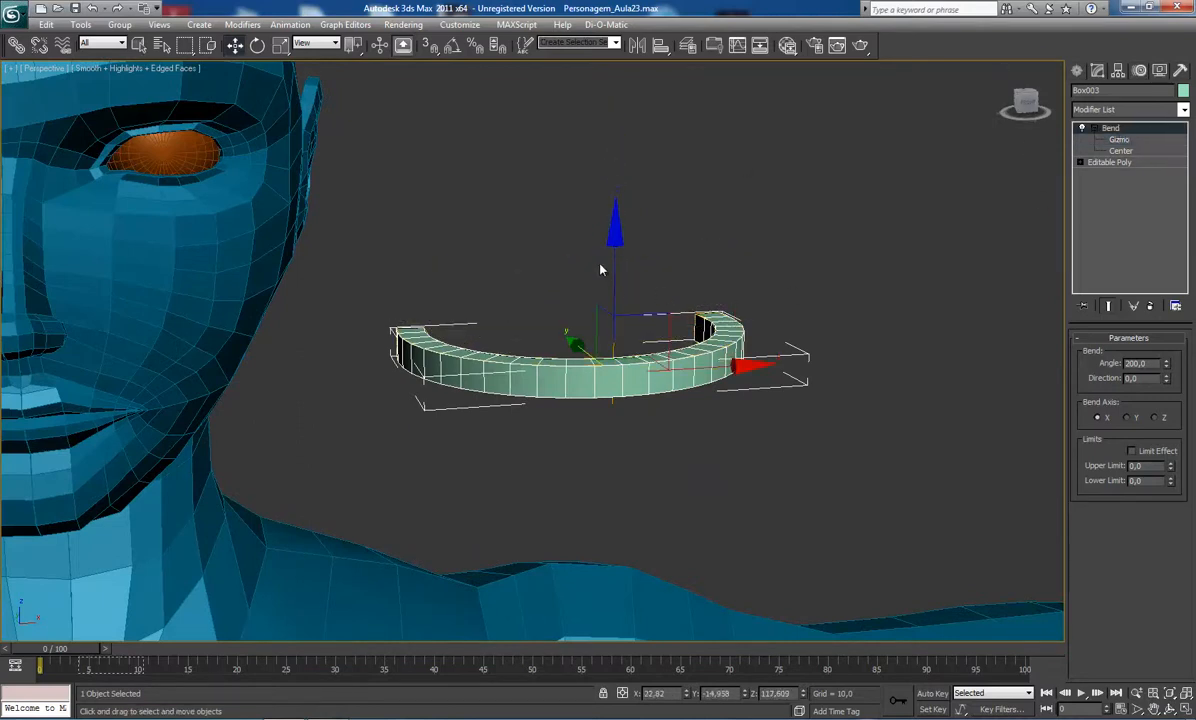
{"action": "left_click_drag", "start_coordinate": [613, 268], "coordinate": [616, 193]}
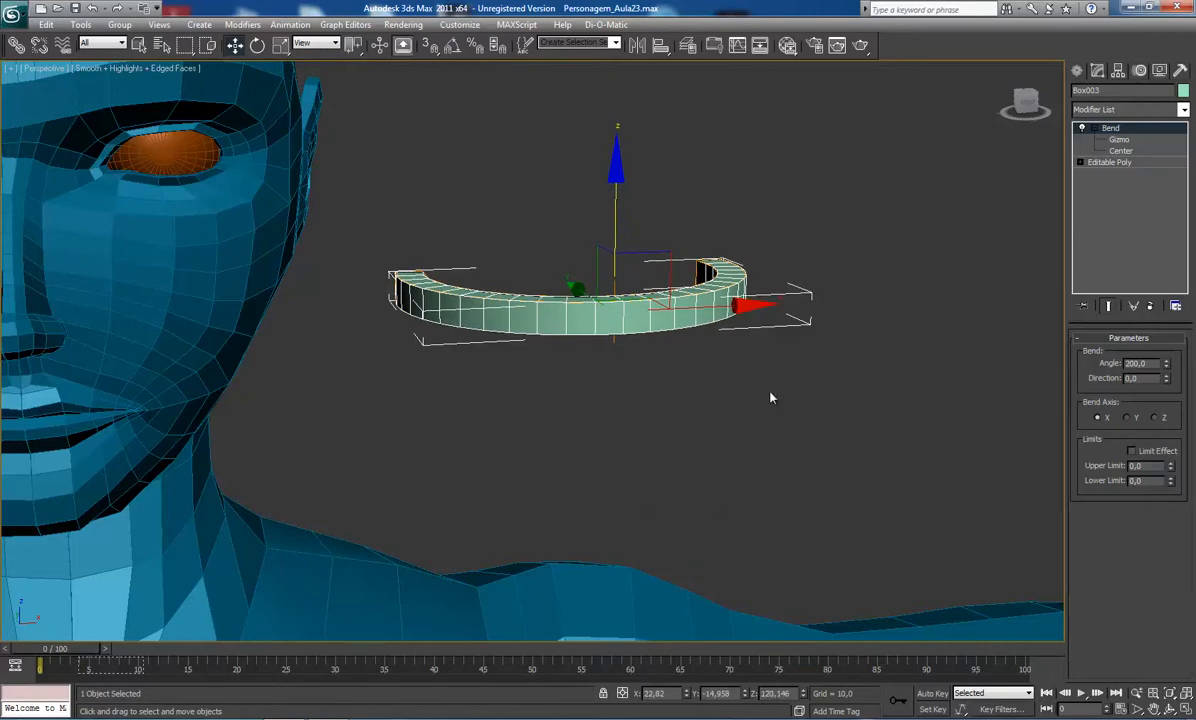
{"action": "scroll", "coordinate": [763, 408], "scroll_direction": "up", "scroll_amount": 2}
{"action": "scroll", "coordinate": [763, 408], "scroll_direction": "down", "scroll_amount": 4}
{"action": "scroll", "coordinate": [763, 408], "scroll_direction": "up", "scroll_amount": 5}
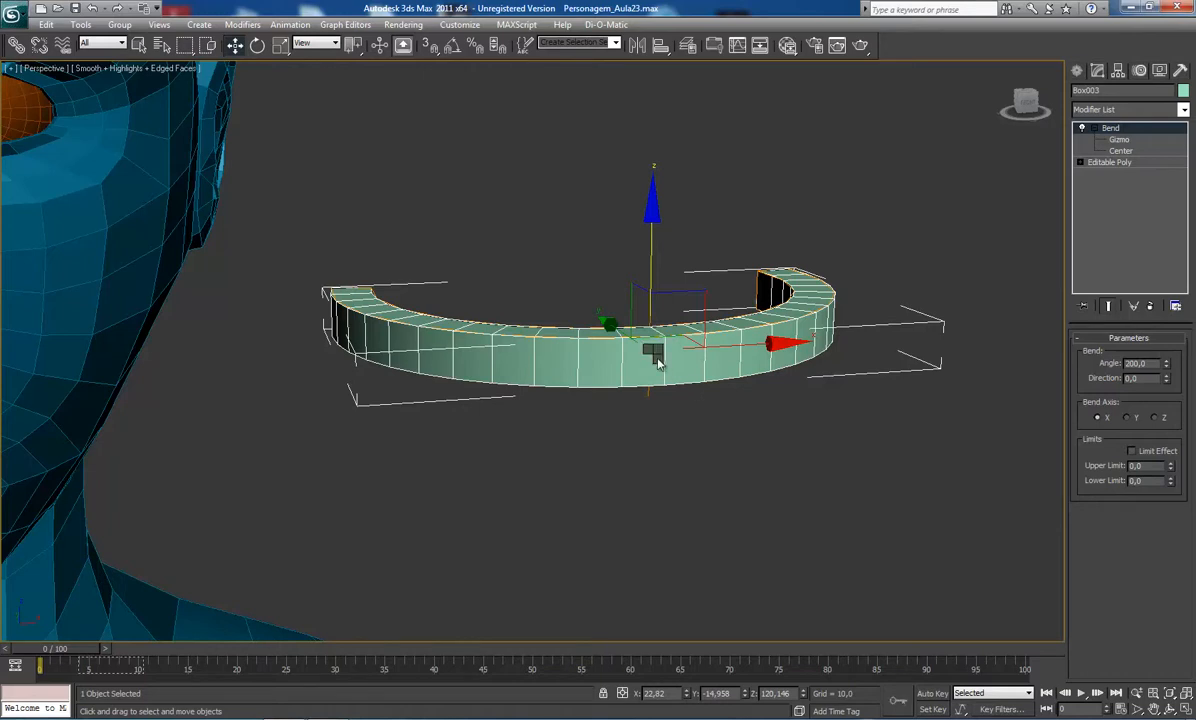
{"action": "right_click", "coordinate": [654, 393]}
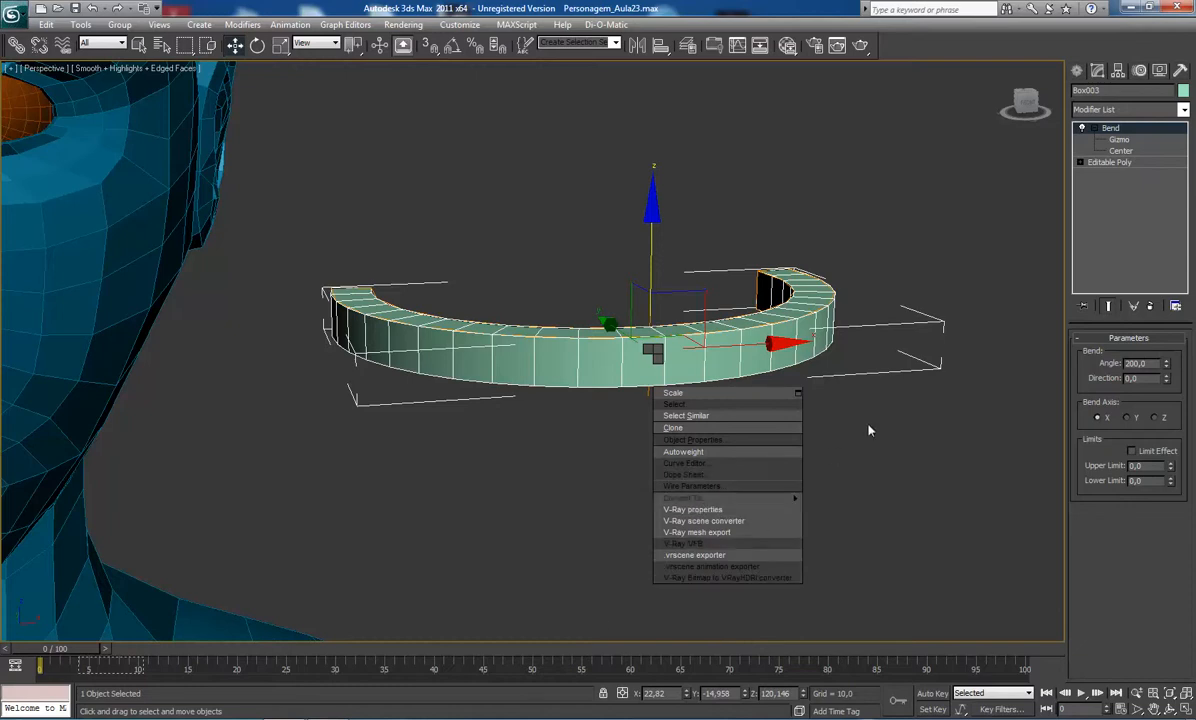
{"action": "left_click", "coordinate": [796, 120]}
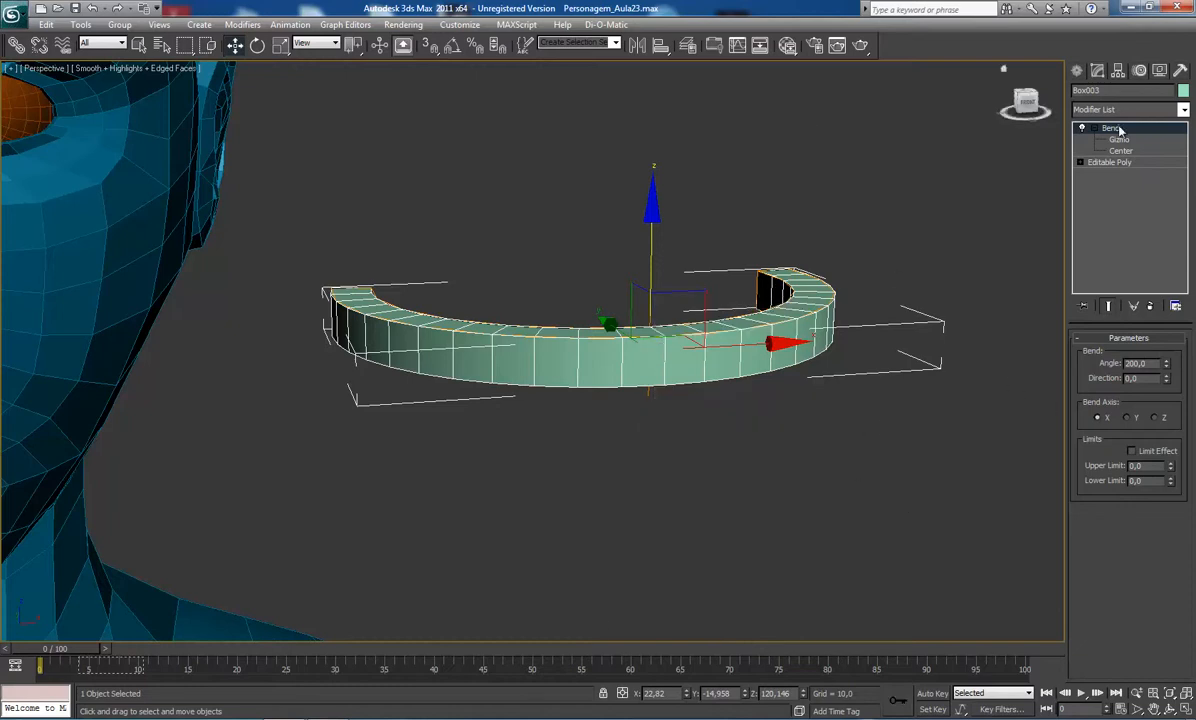
{"action": "right_click", "coordinate": [1119, 129]}
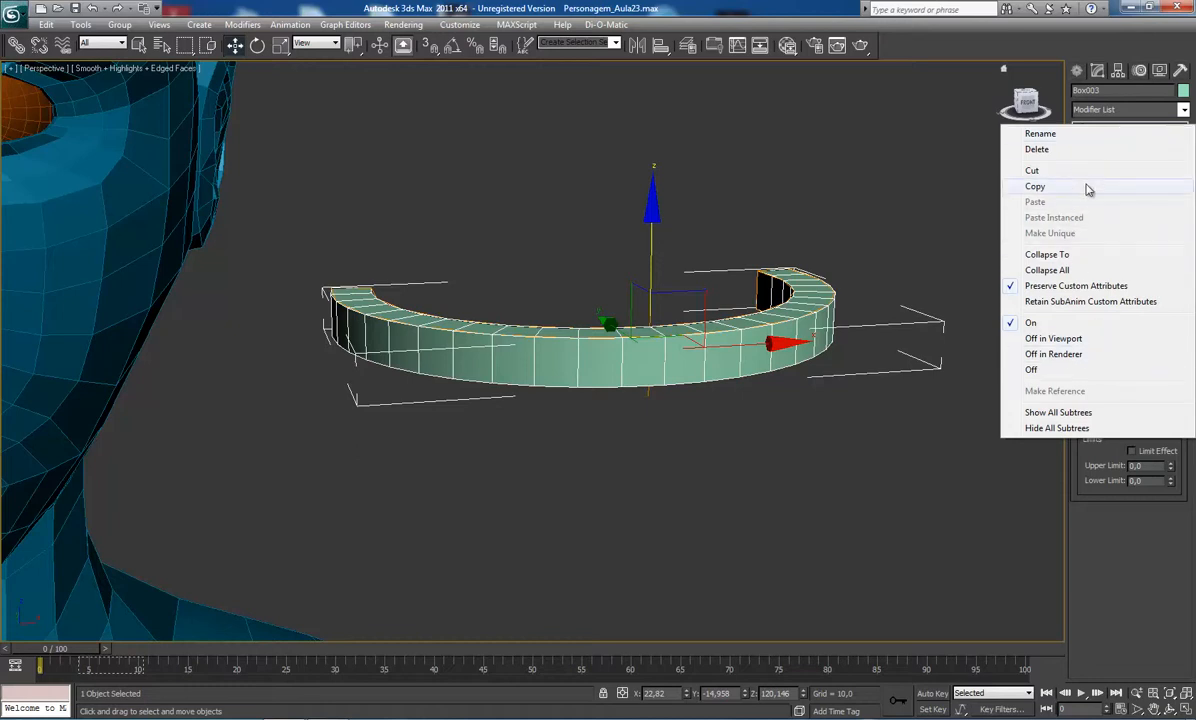
{"action": "left_click", "coordinate": [786, 321]}
{"action": "right_click", "coordinate": [1139, 130]}
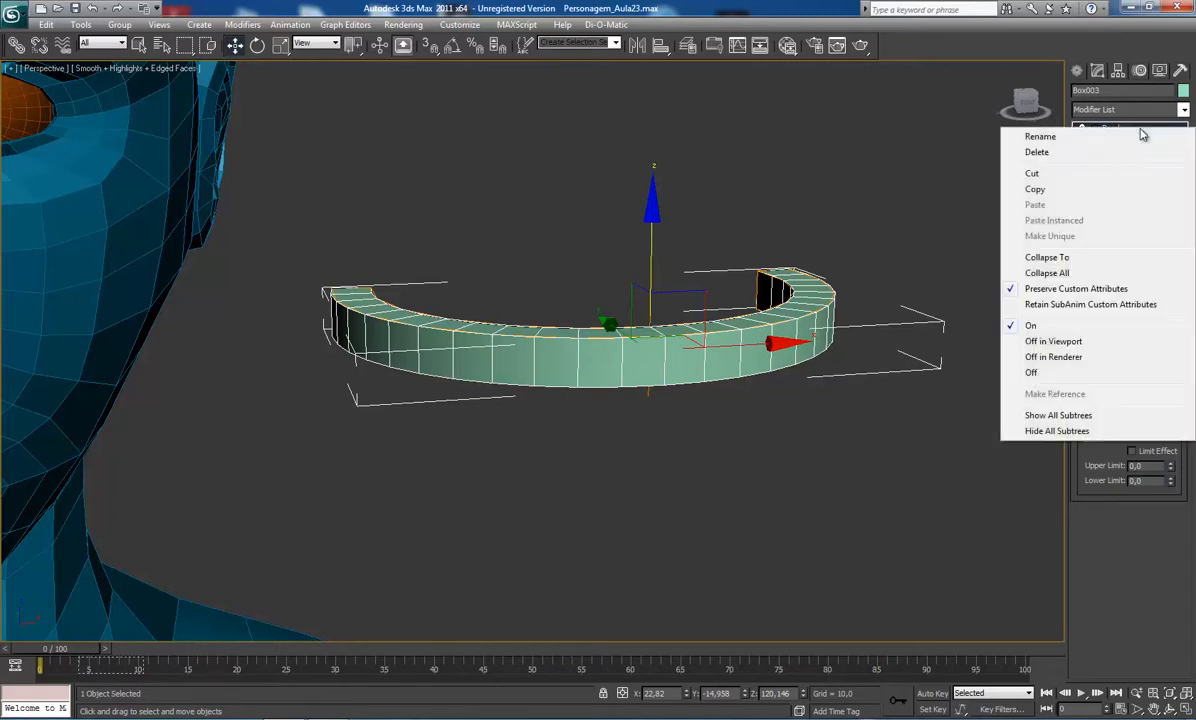
{"action": "left_click", "coordinate": [783, 456]}
{"action": "key", "text": "ctrl+z"}
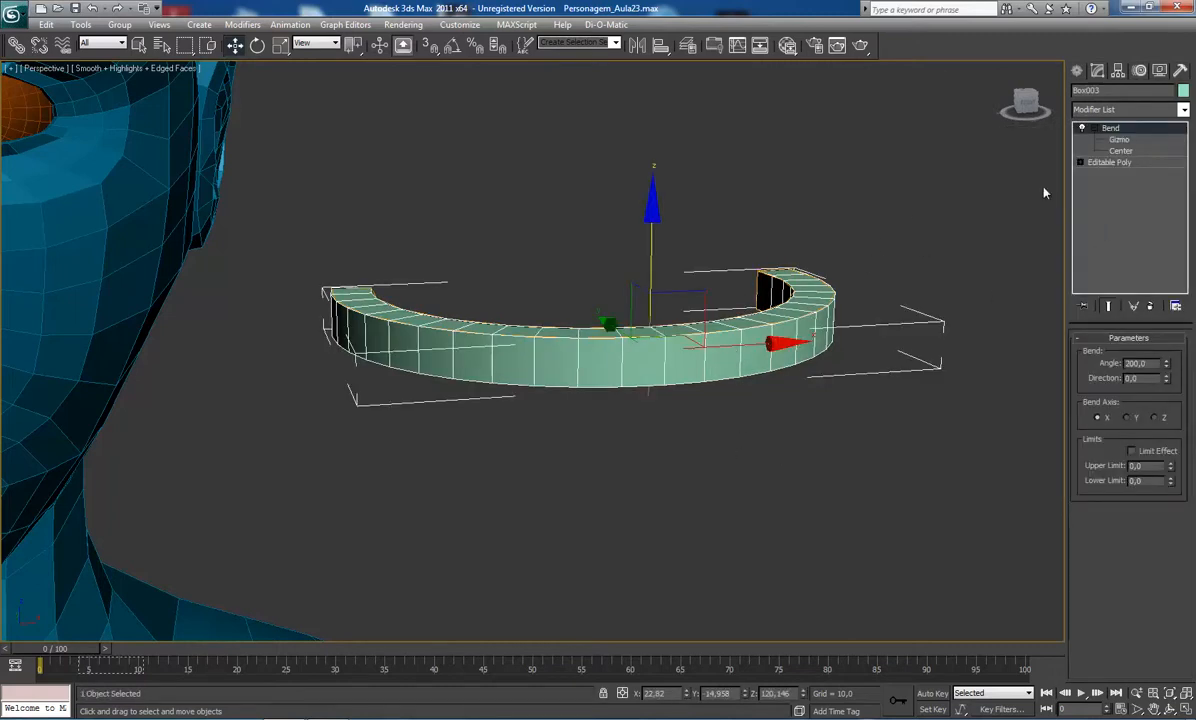
Collapse the Bend modifier into the box's Editable Poly and accept the warning.
{"action": "right_click", "coordinate": [1120, 138]}
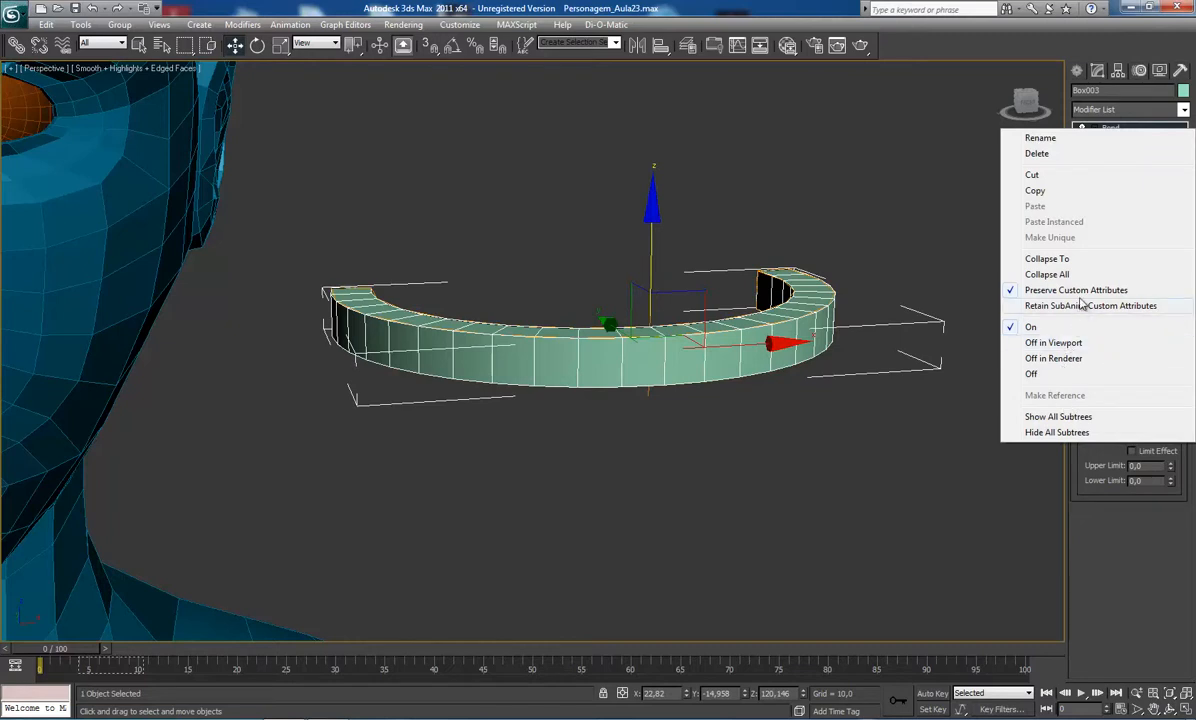
{"action": "left_click", "coordinate": [1045, 259]}
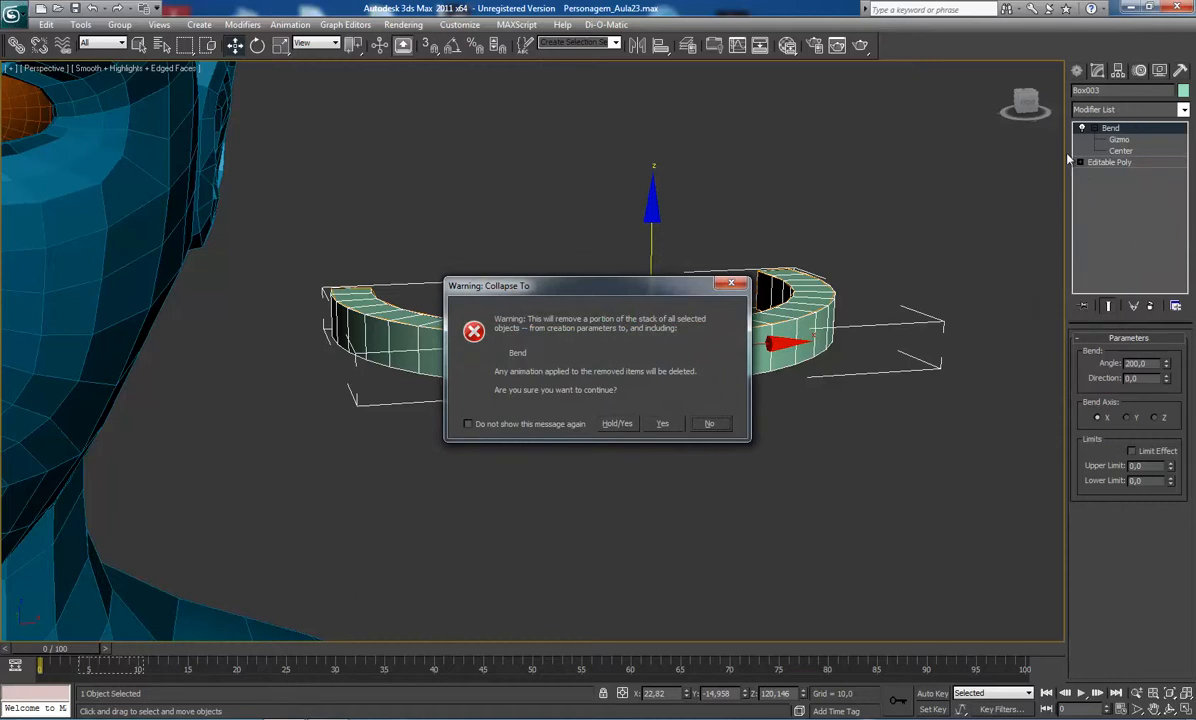
{"action": "left_click", "coordinate": [663, 424]}
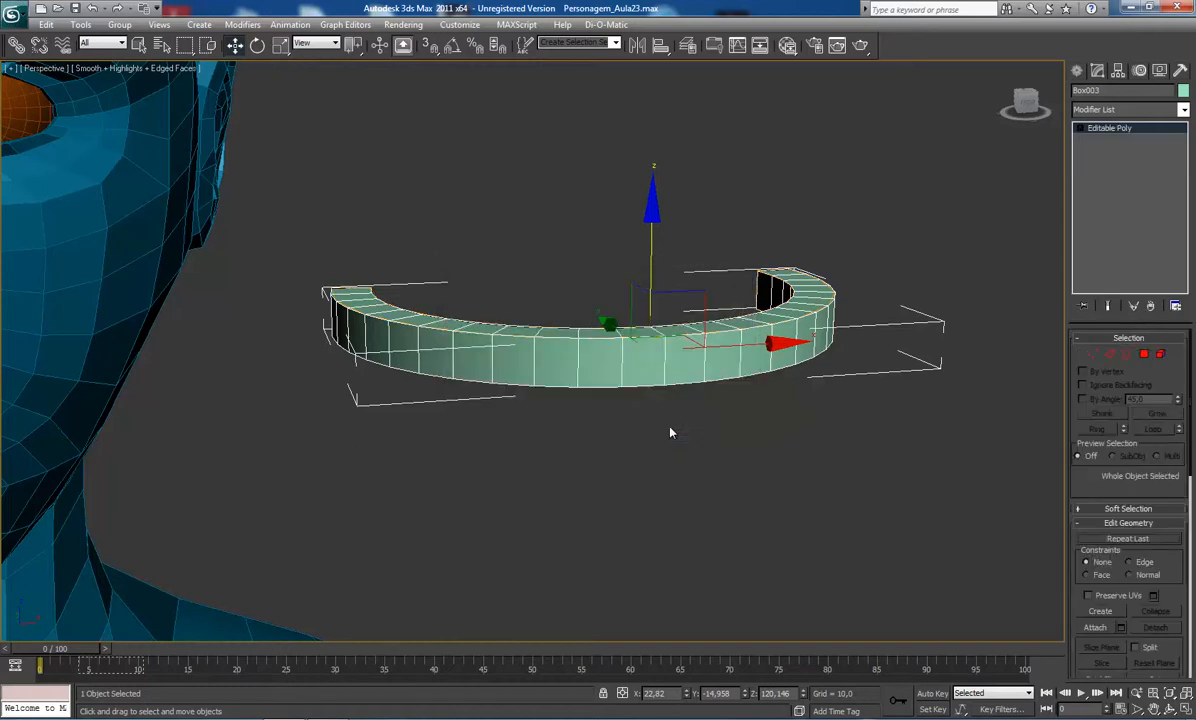
Select a polygon at one end of the curved box in Polygon mode and isolate the object.
{"action": "middle_click_drag", "start_coordinate": [894, 248], "coordinate": [876, 285]}
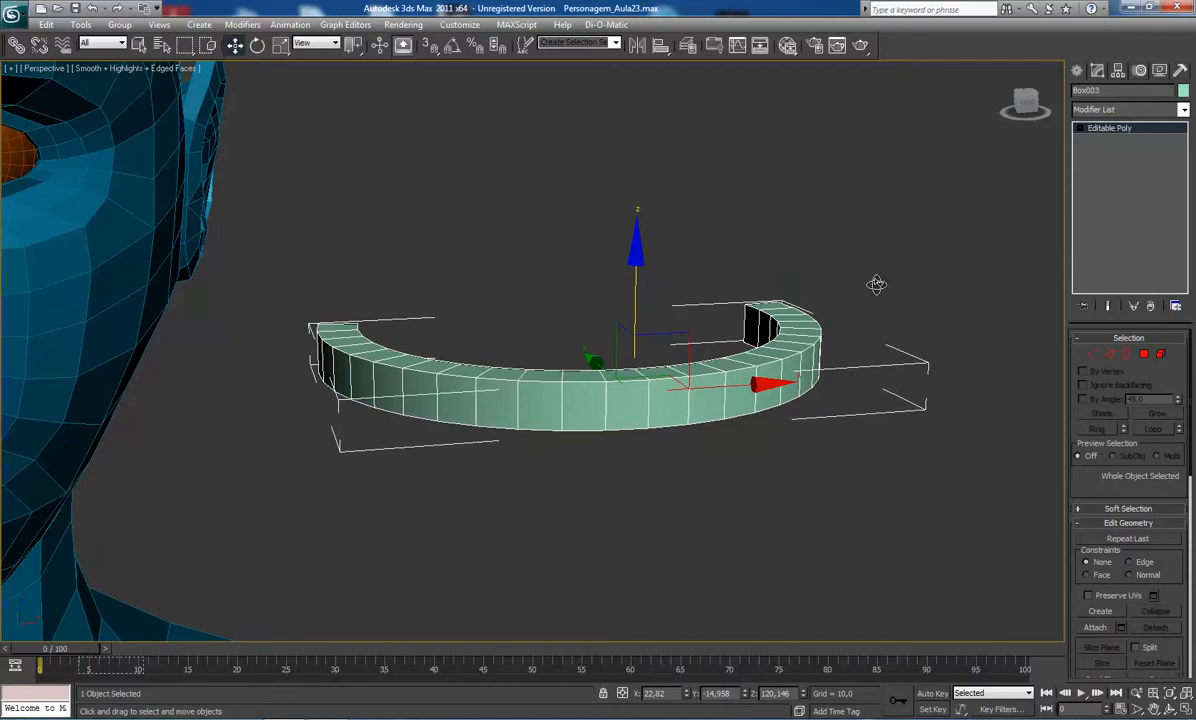
{"action": "mouse_move", "coordinate": [640, 320]}
{"action": "middle_mouse_down", "text": "alt"}
{"action": "mouse_move", "coordinate": [603, 339]}
{"action": "mouse_move", "coordinate": [614, 224]}
{"action": "mouse_move", "coordinate": [654, 316]}
{"action": "middle_mouse_up", "text": "alt"}
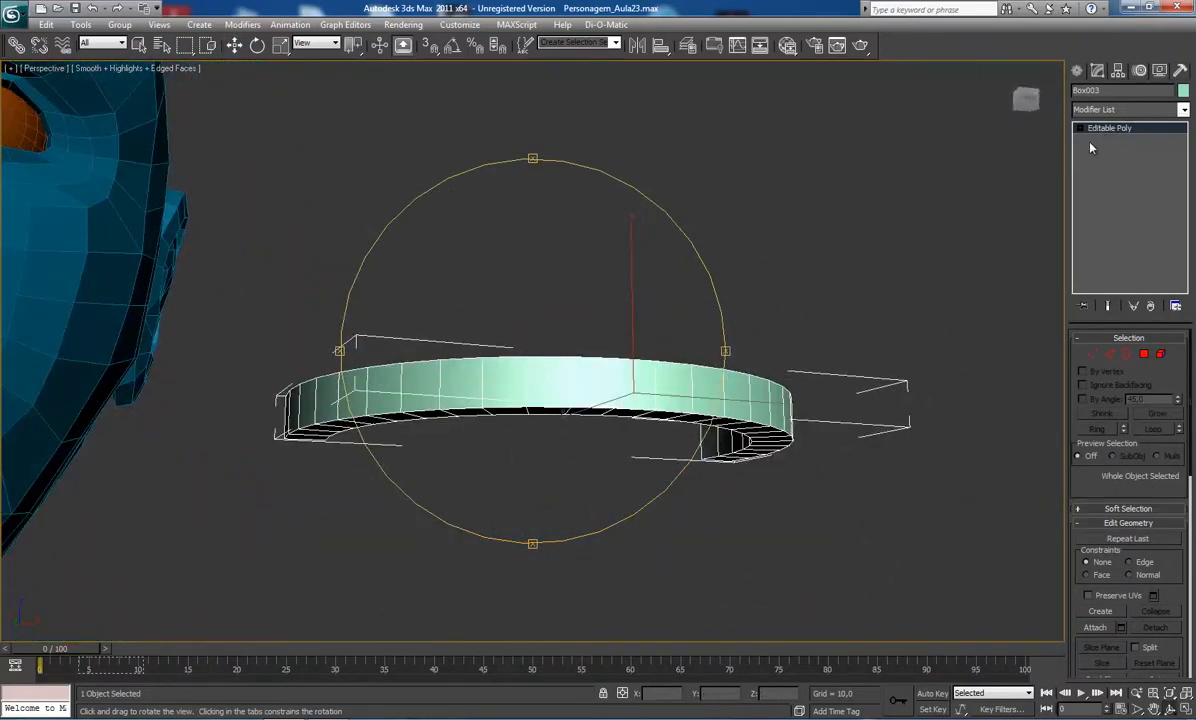
{"action": "mouse_move", "coordinate": [485, 320]}
{"action": "middle_mouse_down", "text": "alt"}
{"action": "mouse_move", "coordinate": [514, 395]}
{"action": "mouse_move", "coordinate": [489, 294]}
{"action": "mouse_move", "coordinate": [486, 323]}
{"action": "middle_mouse_up", "text": "alt"}
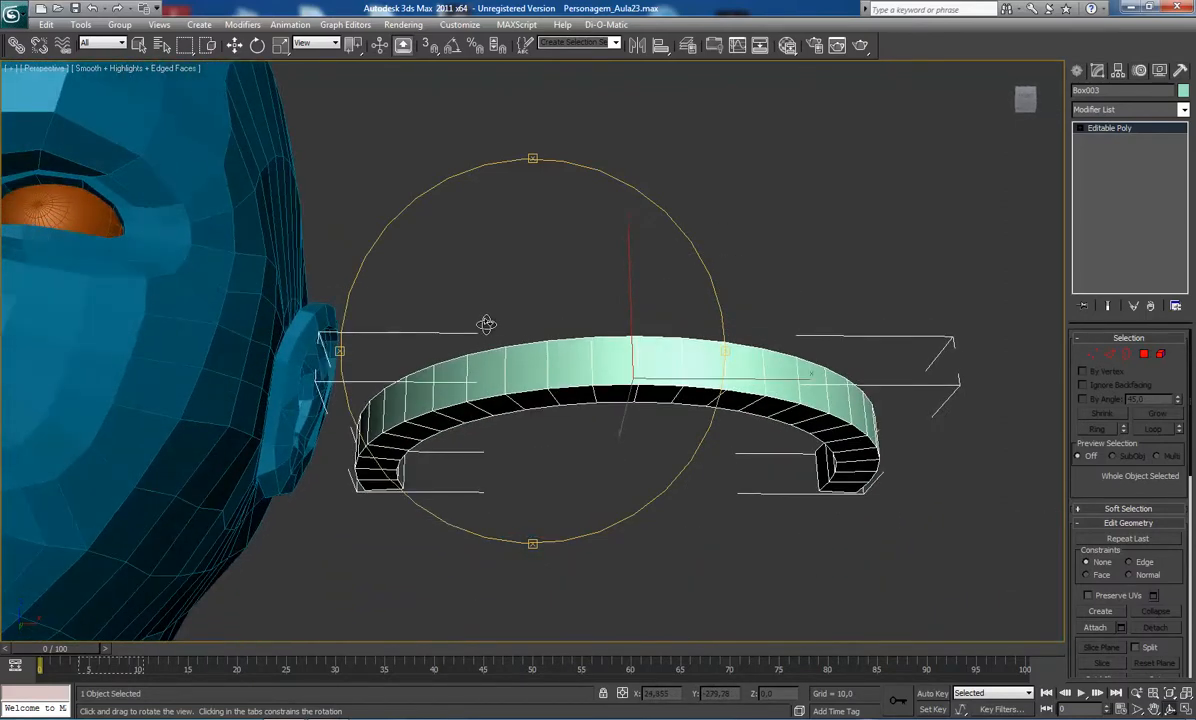
{"action": "left_click", "coordinate": [1143, 355]}
{"action": "left_click", "coordinate": [839, 484]}
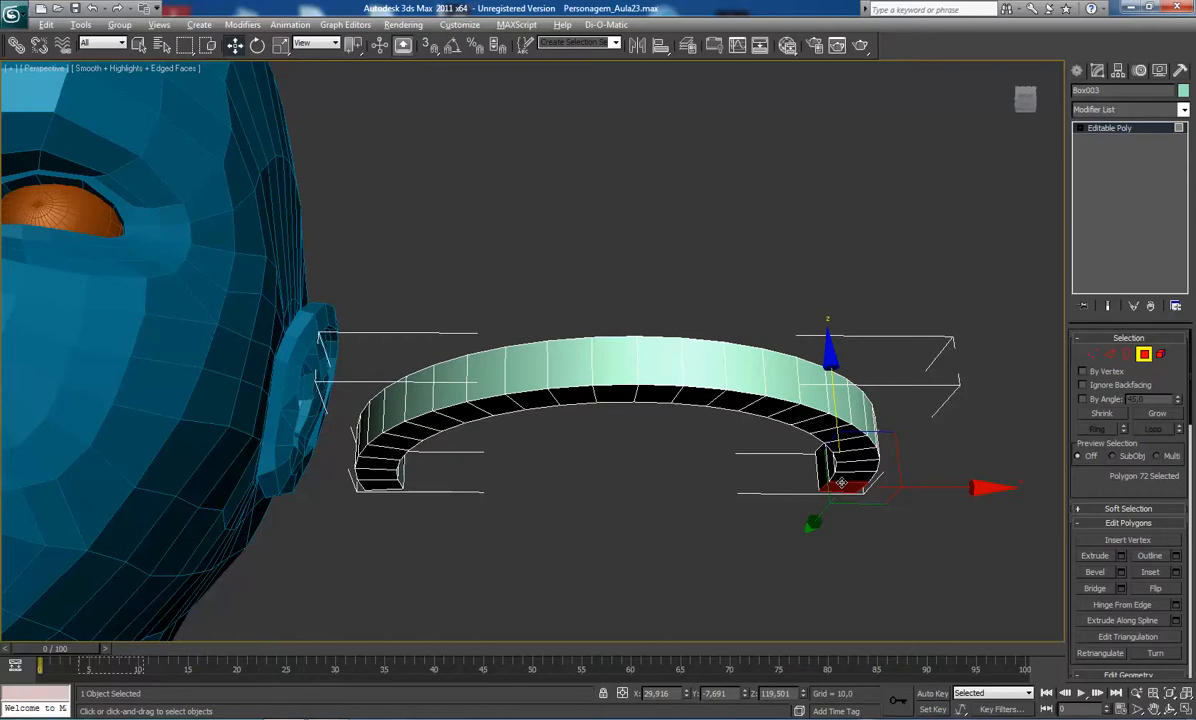
{"action": "key", "text": "alt+q"}
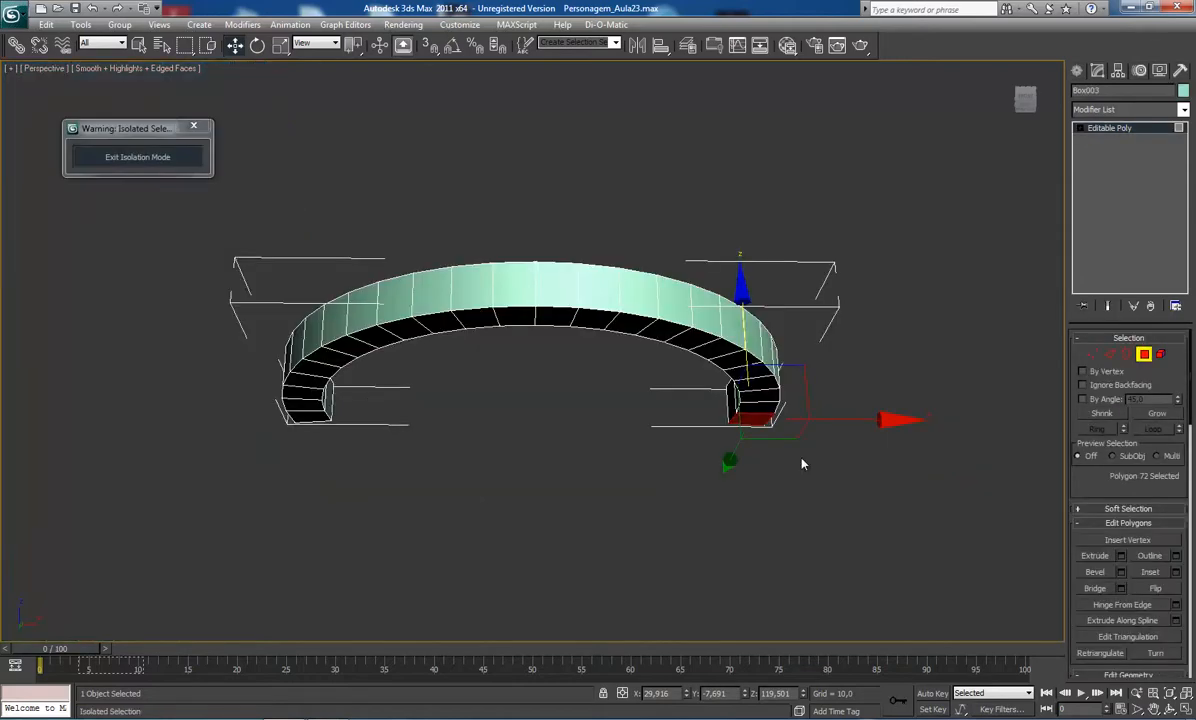
Extend the polygon selection along the curved box's whole underside, from one end of the arc to the other.
{"action": "key", "text": "ctrl+r"}
{"action": "left_click_drag", "start_coordinate": [623, 413], "coordinate": [627, 380]}
{"action": "key", "text": "q"}
{"action": "left_click", "coordinate": [762, 440], "text": "ctrl"}
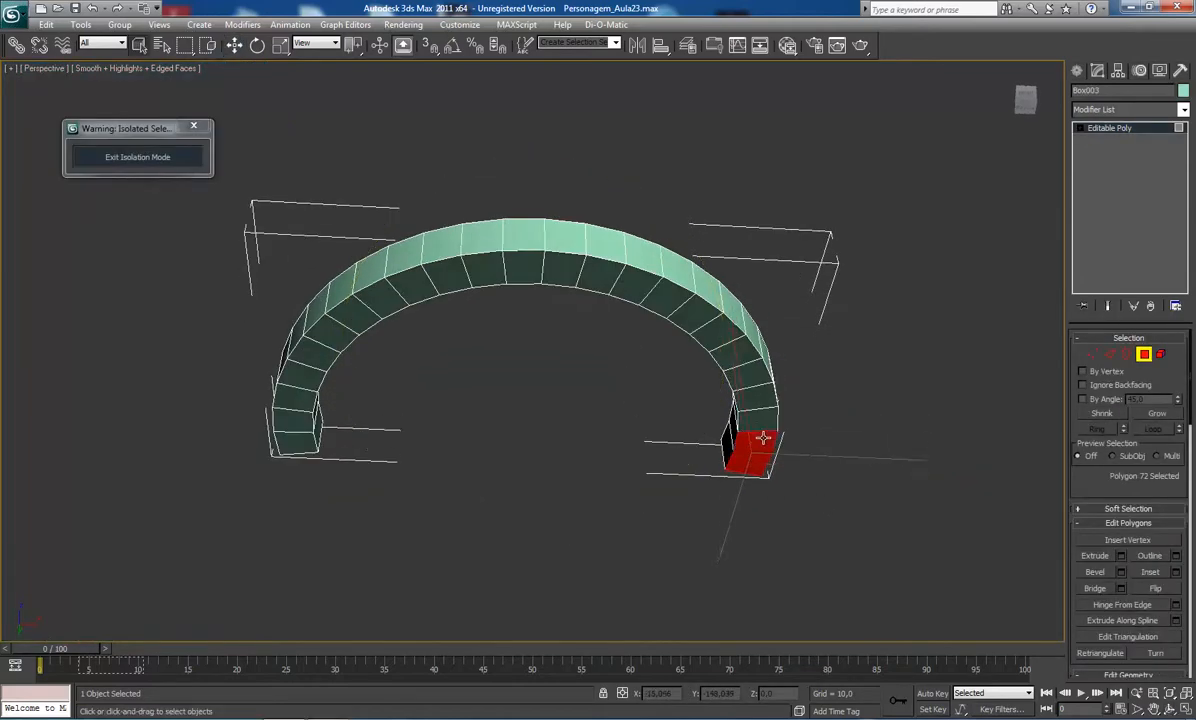
{"action": "left_click", "coordinate": [756, 419], "text": "ctrl"}
{"action": "left_click", "coordinate": [749, 395], "text": "ctrl"}
{"action": "left_click", "coordinate": [739, 372], "text": "ctrl"}
{"action": "left_click", "coordinate": [728, 352], "text": "ctrl"}
{"action": "left_click", "coordinate": [714, 344], "text": "ctrl"}
{"action": "left_click", "coordinate": [705, 321], "text": "ctrl"}
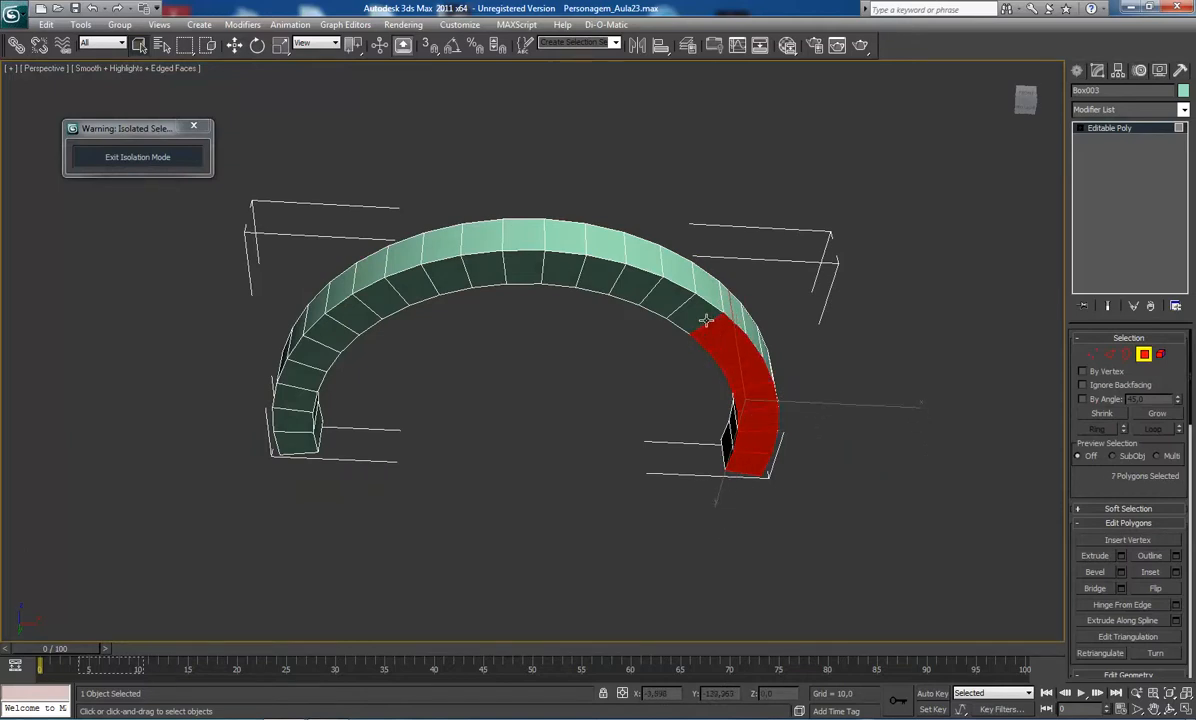
{"action": "left_click", "coordinate": [668, 300], "text": "ctrl"}
{"action": "left_click", "coordinate": [625, 283], "text": "ctrl"}
{"action": "left_click", "coordinate": [590, 275], "text": "ctrl"}
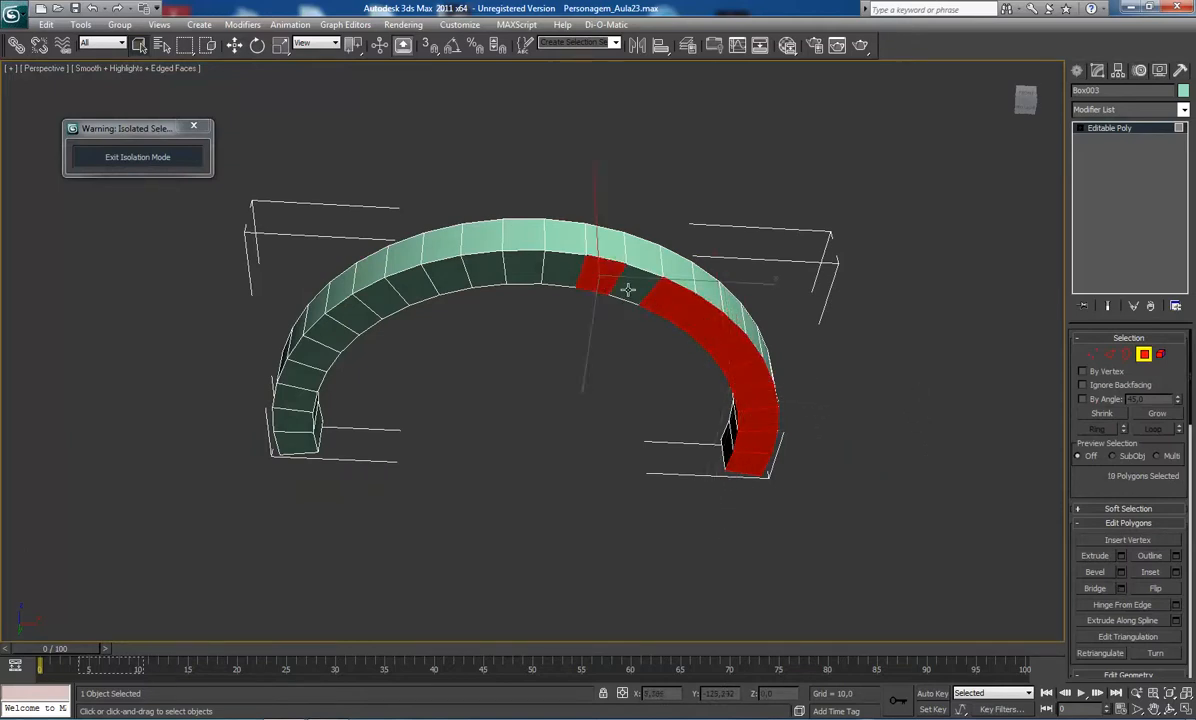
{"action": "left_click", "coordinate": [566, 270], "text": "ctrl"}
{"action": "left_click", "coordinate": [546, 271], "text": "ctrl"}
{"action": "left_click", "coordinate": [524, 267], "text": "ctrl"}
{"action": "left_click", "coordinate": [447, 272], "text": "ctrl"}
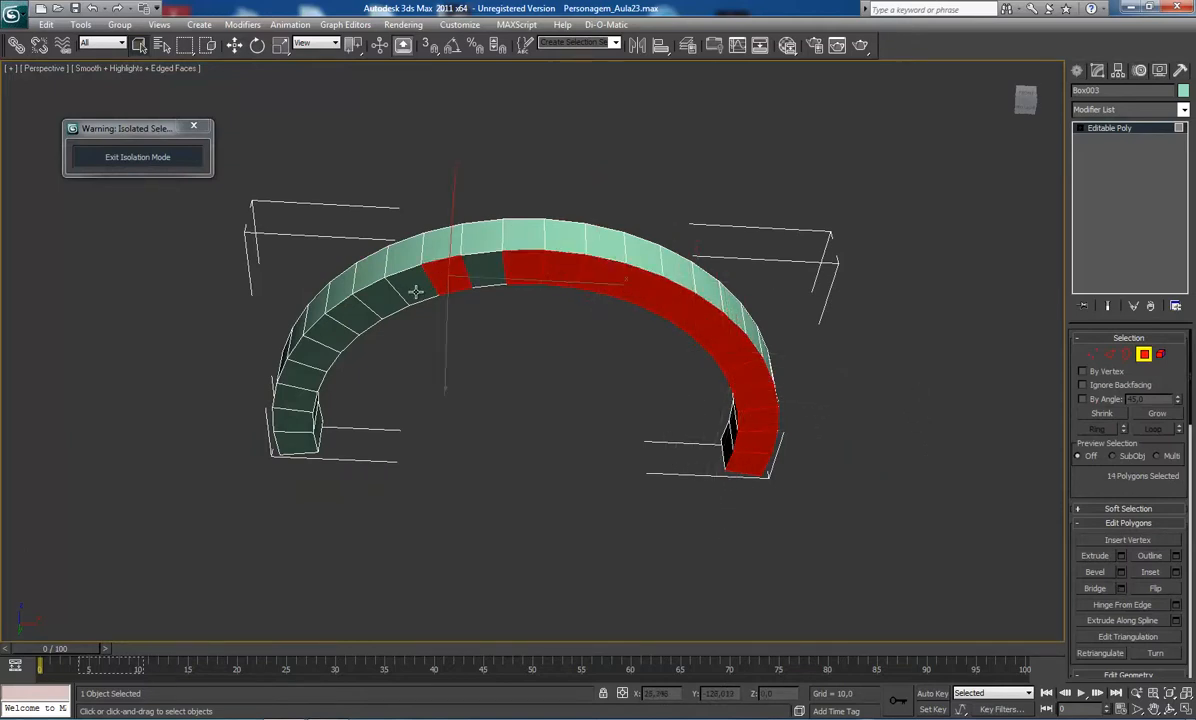
{"action": "left_click", "coordinate": [487, 270], "text": "ctrl"}
{"action": "left_click", "coordinate": [385, 290], "text": "ctrl"}
{"action": "left_click", "coordinate": [362, 302], "text": "ctrl"}
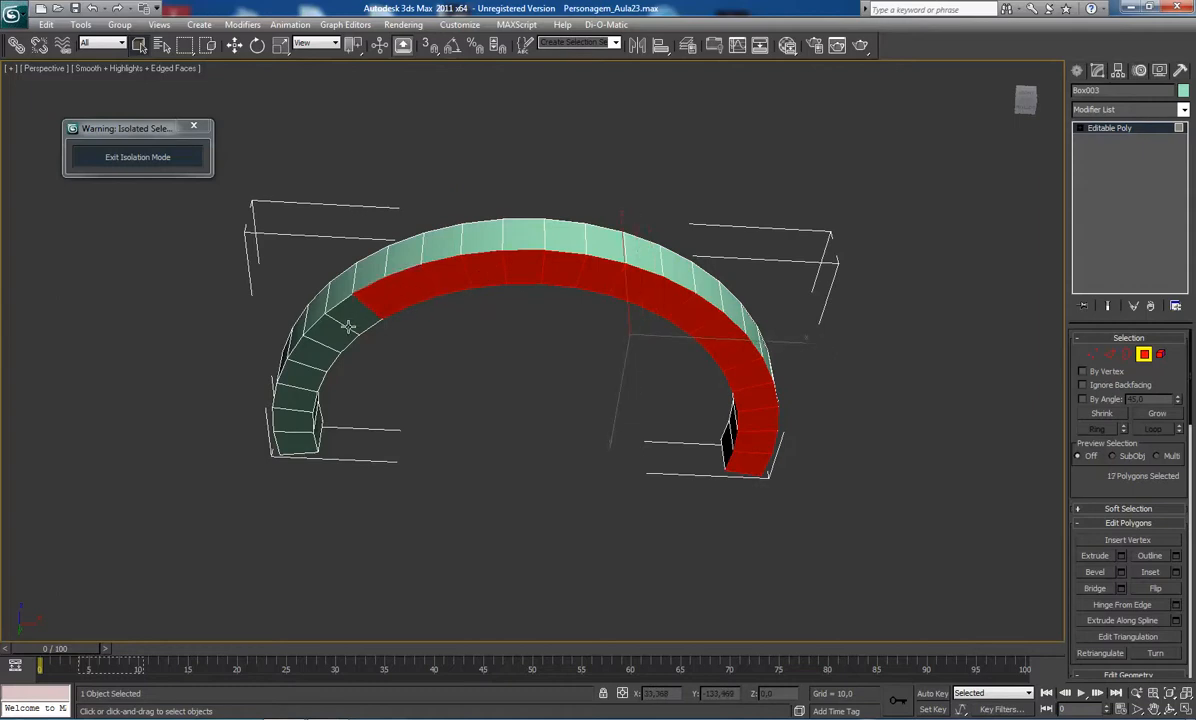
{"action": "left_click", "coordinate": [340, 322], "text": "ctrl"}
{"action": "left_click", "coordinate": [318, 336], "text": "ctrl"}
{"action": "left_click", "coordinate": [302, 350], "text": "ctrl"}
{"action": "left_click", "coordinate": [292, 368], "text": "ctrl"}
{"action": "left_click", "coordinate": [296, 392], "text": "ctrl"}
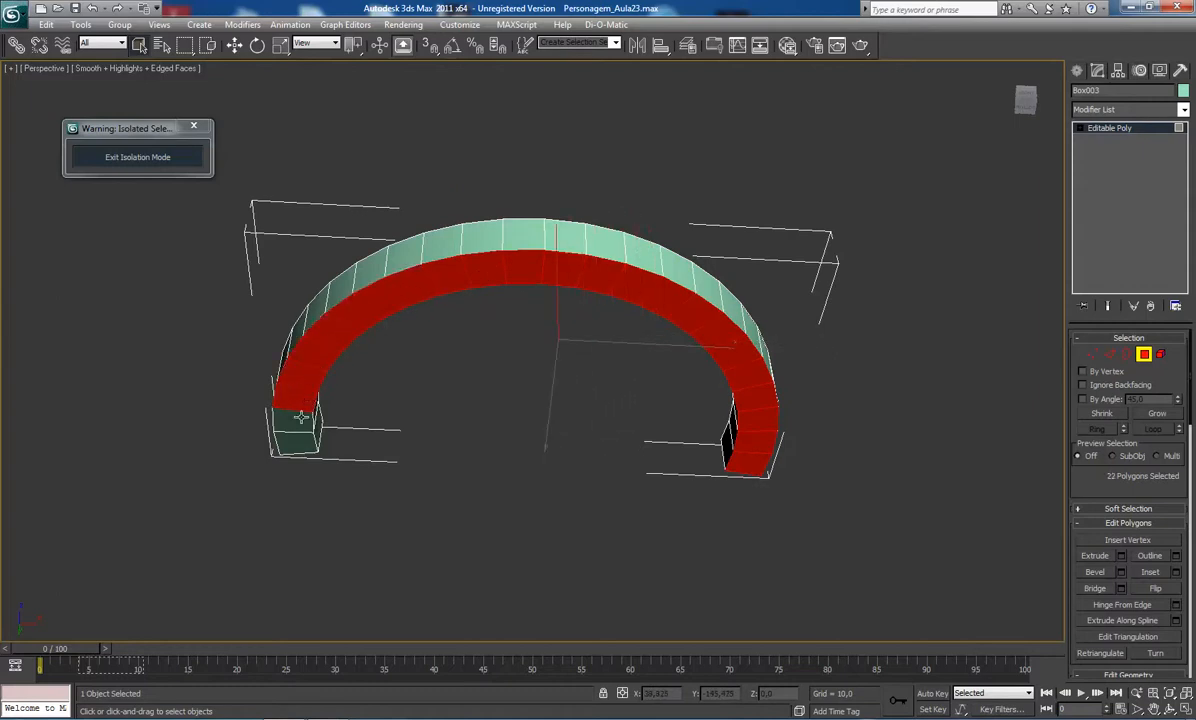
{"action": "left_click", "coordinate": [294, 404], "text": "ctrl"}
{"action": "left_click", "coordinate": [297, 441], "text": "ctrl"}
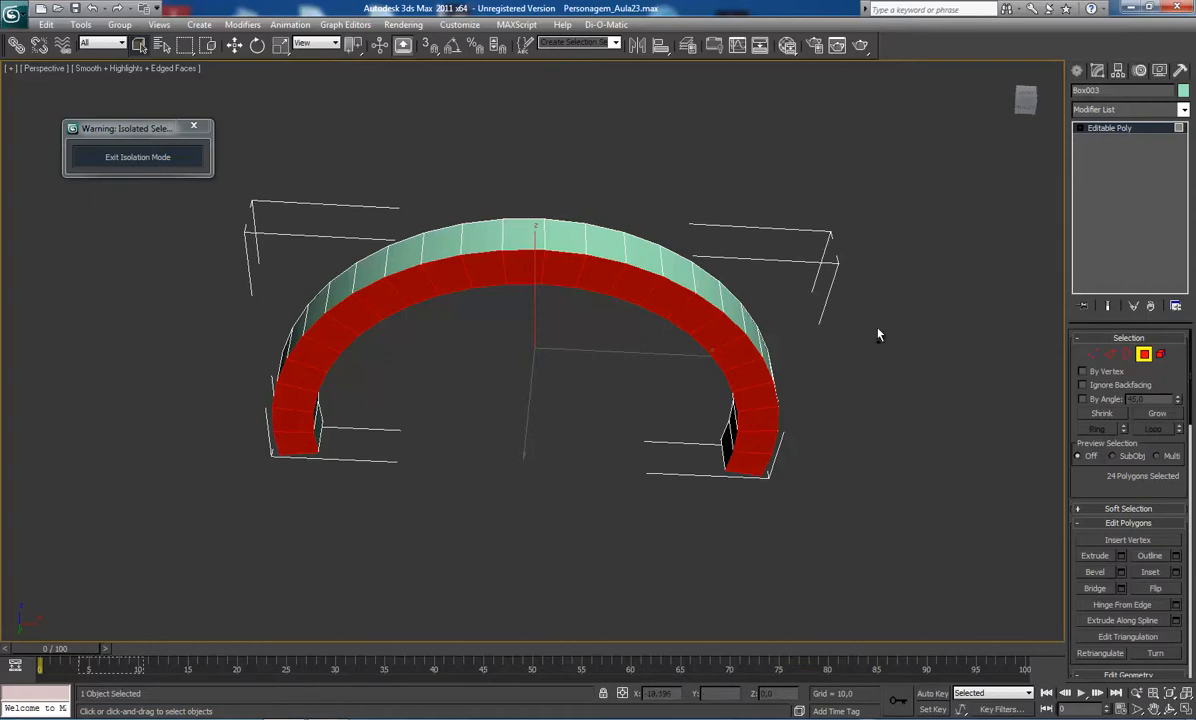
Exit isolation mode to bring the character model back into the scene.
{"action": "middle_click_drag", "start_coordinate": [497, 318], "coordinate": [497, 366], "text": "alt"}
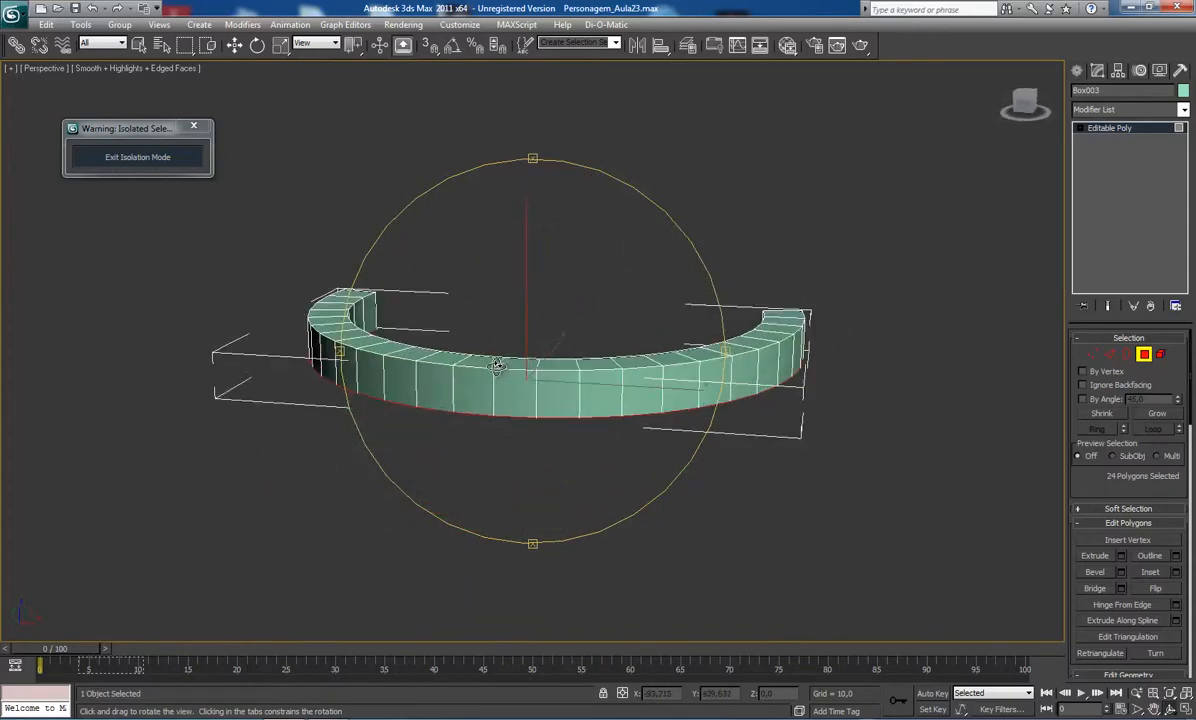
{"action": "scroll", "coordinate": [495, 364], "scroll_direction": "down", "scroll_amount": 5}
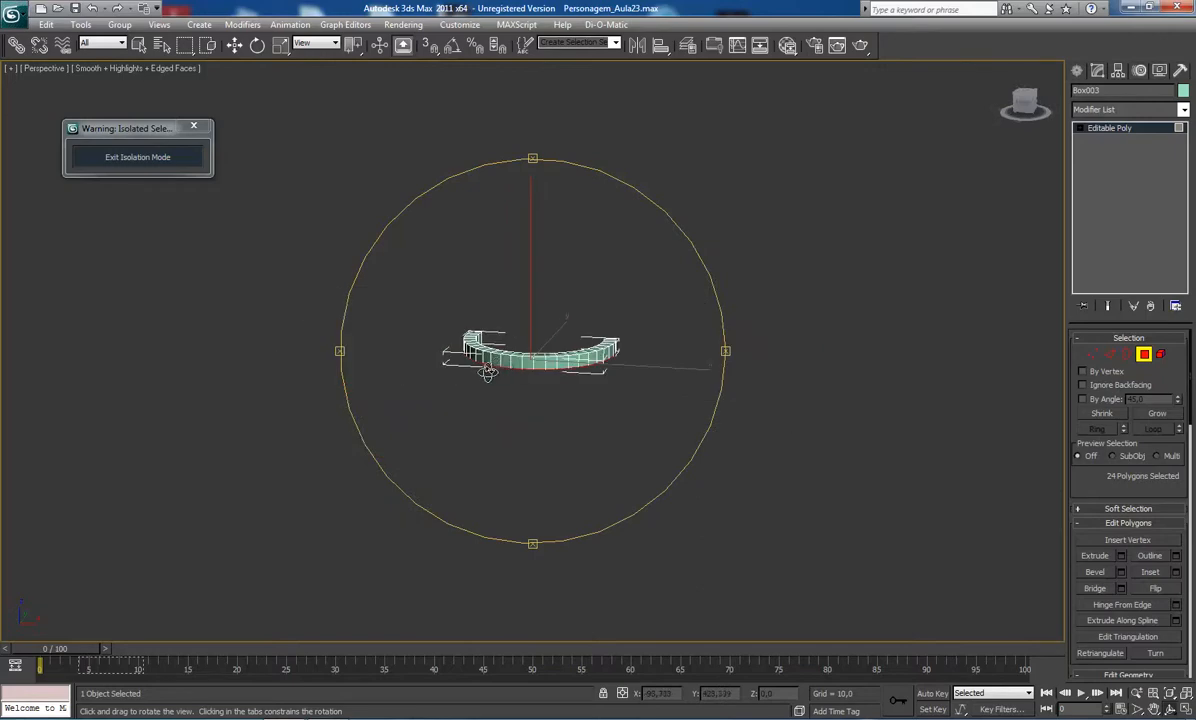
{"action": "left_click", "coordinate": [137, 157]}
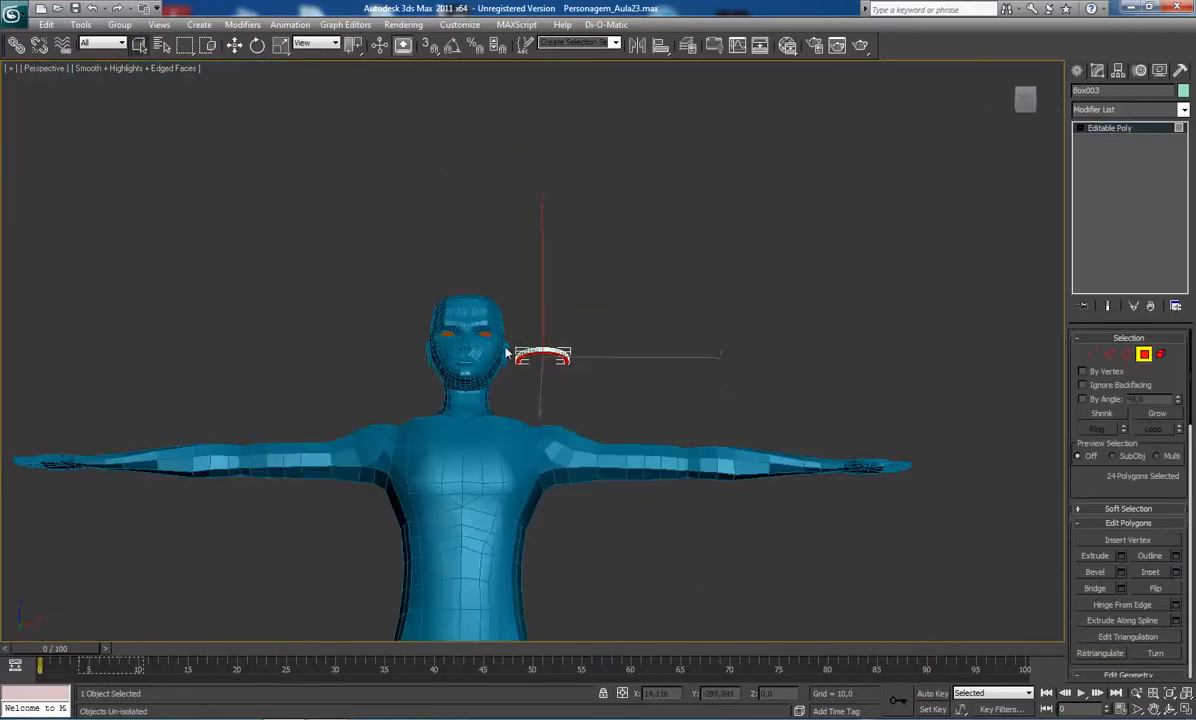
Extrude the selected underside polygons downward to add a second row of faces to the curved box.
{"action": "scroll", "coordinate": [506, 347], "scroll_direction": "up", "scroll_amount": 5}
{"action": "middle_click_drag", "start_coordinate": [604, 323], "coordinate": [565, 334]}
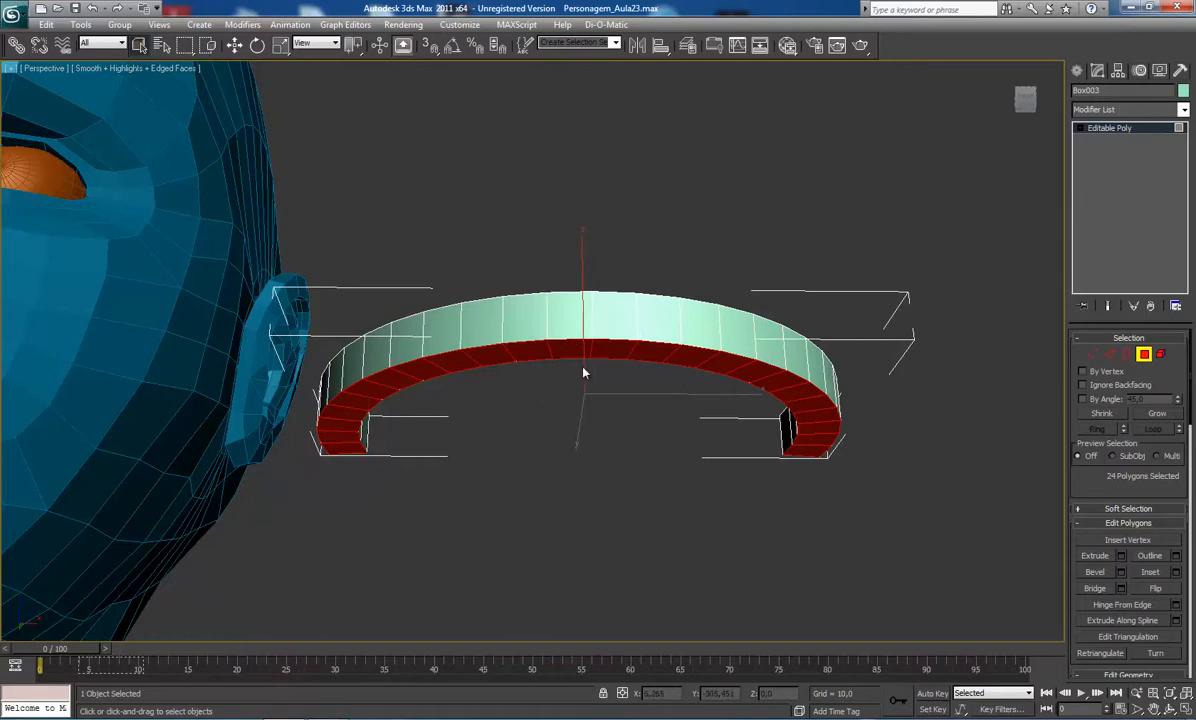
{"action": "middle_click_drag", "start_coordinate": [584, 372], "coordinate": [673, 411], "text": "alt"}
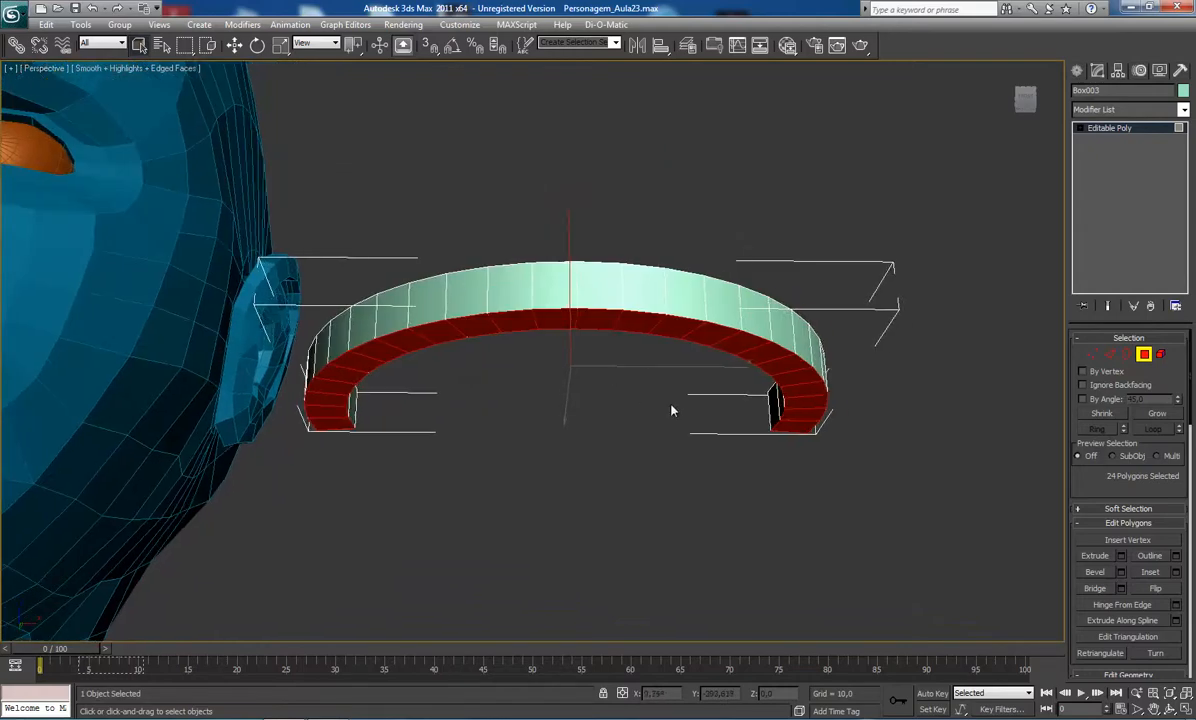
{"action": "left_click", "coordinate": [1094, 556]}
{"action": "left_click_drag", "start_coordinate": [561, 320], "coordinate": [572, 309]}
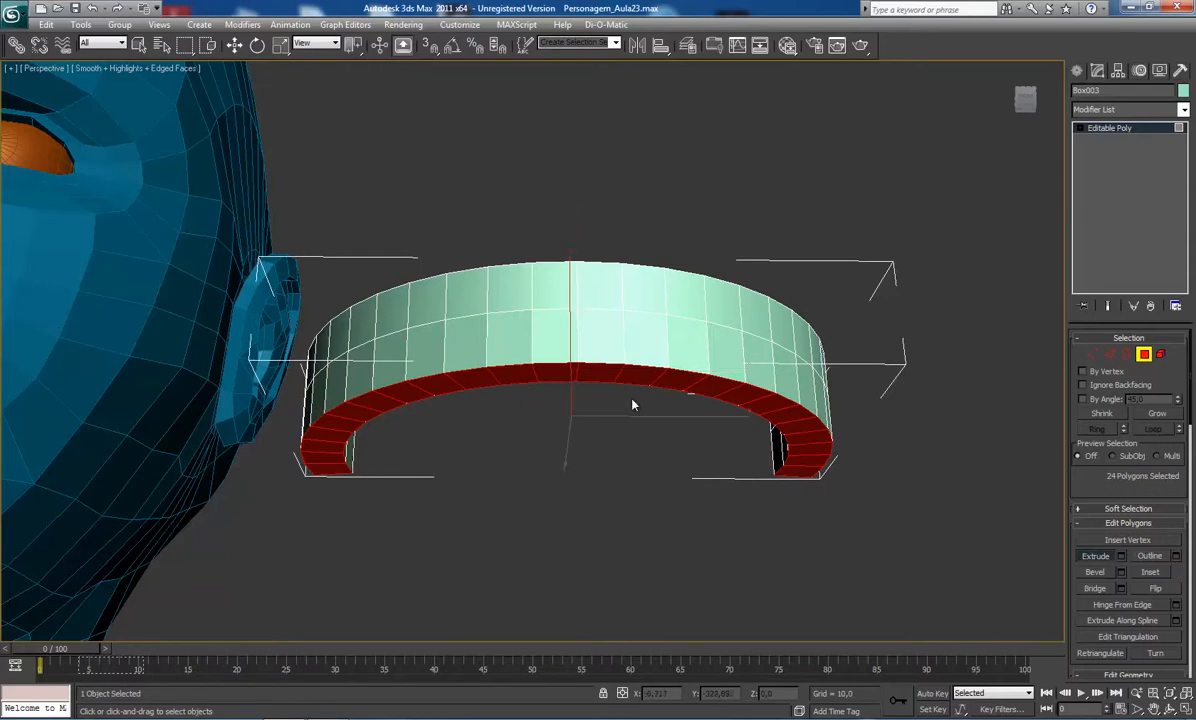
Move the extruded underside polygons slightly along Z to about 117.872.
{"action": "key", "text": "ctrl+r"}
{"action": "scroll", "coordinate": [571, 385], "scroll_direction": "up", "scroll_amount": 1}
{"action": "key", "text": "z"}
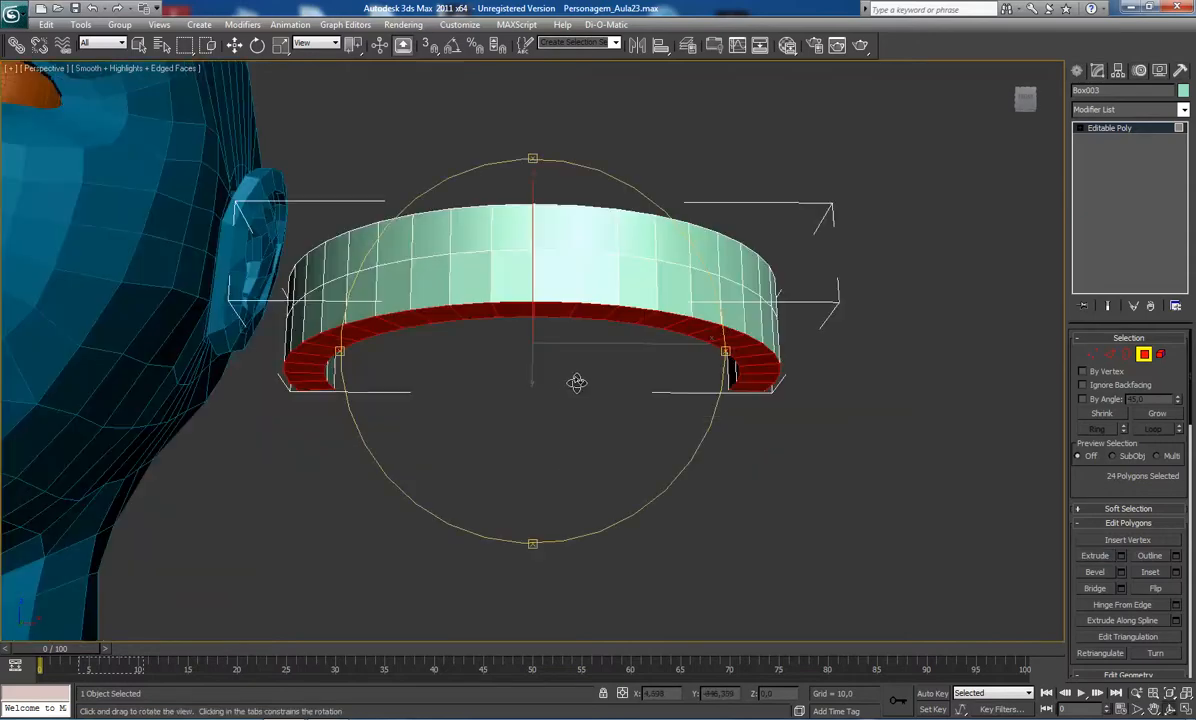
{"action": "scroll", "coordinate": [573, 385], "scroll_direction": "down", "scroll_amount": 2}
{"action": "mouse_move", "coordinate": [572, 385]}
{"action": "left_mouse_down"}
{"action": "mouse_move", "coordinate": [598, 416]}
{"action": "mouse_move", "coordinate": [590, 435]}
{"action": "mouse_move", "coordinate": [552, 351]}
{"action": "mouse_move", "coordinate": [465, 390]}
{"action": "mouse_move", "coordinate": [464, 423]}
{"action": "mouse_move", "coordinate": [449, 374]}
{"action": "mouse_move", "coordinate": [555, 385]}
{"action": "left_mouse_up"}
{"action": "right_click", "coordinate": [555, 385]}
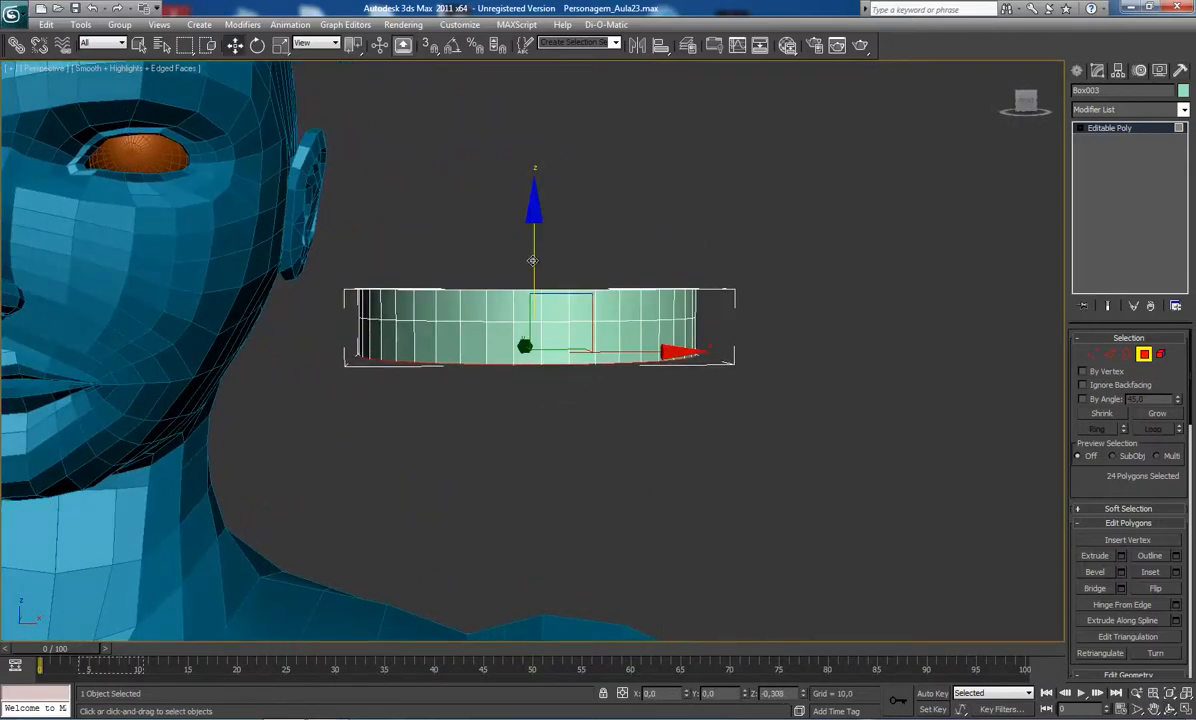
{"action": "left_click_drag", "start_coordinate": [533, 260], "coordinate": [533, 264]}
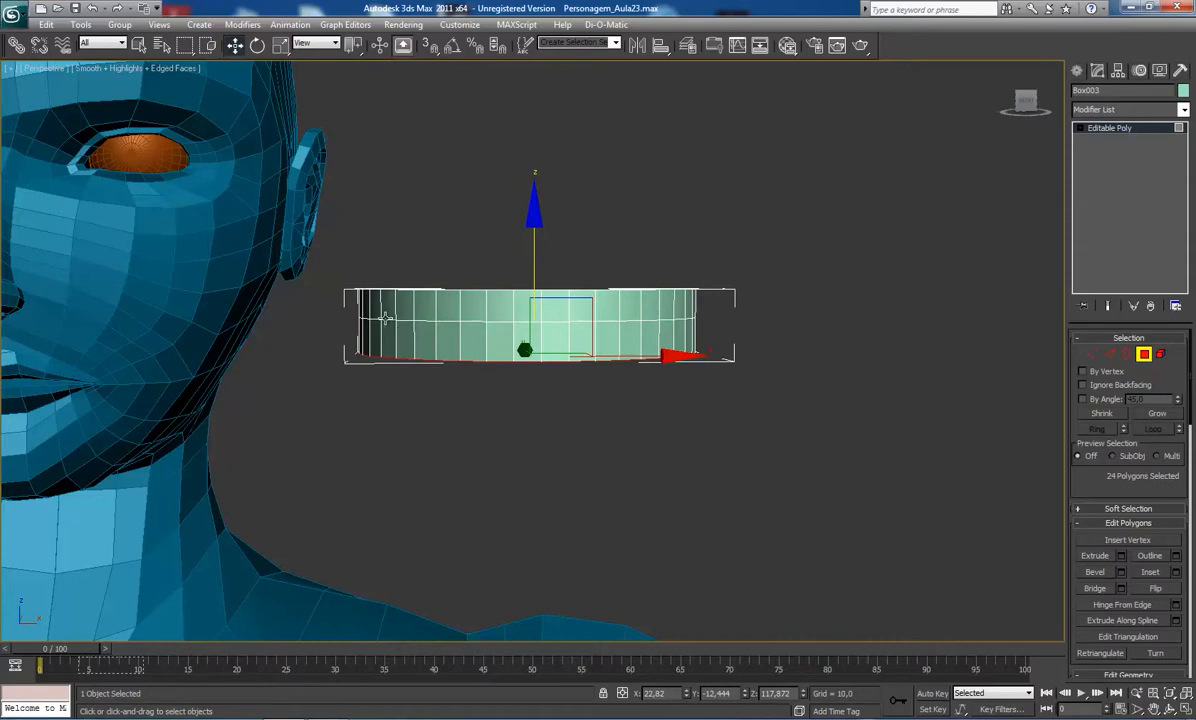
Examine the thickened curved box beside the character's head from several angles and distances.
{"action": "scroll", "coordinate": [366, 388], "scroll_direction": "up", "scroll_amount": 3}
{"action": "key", "text": "ctrl+r"}
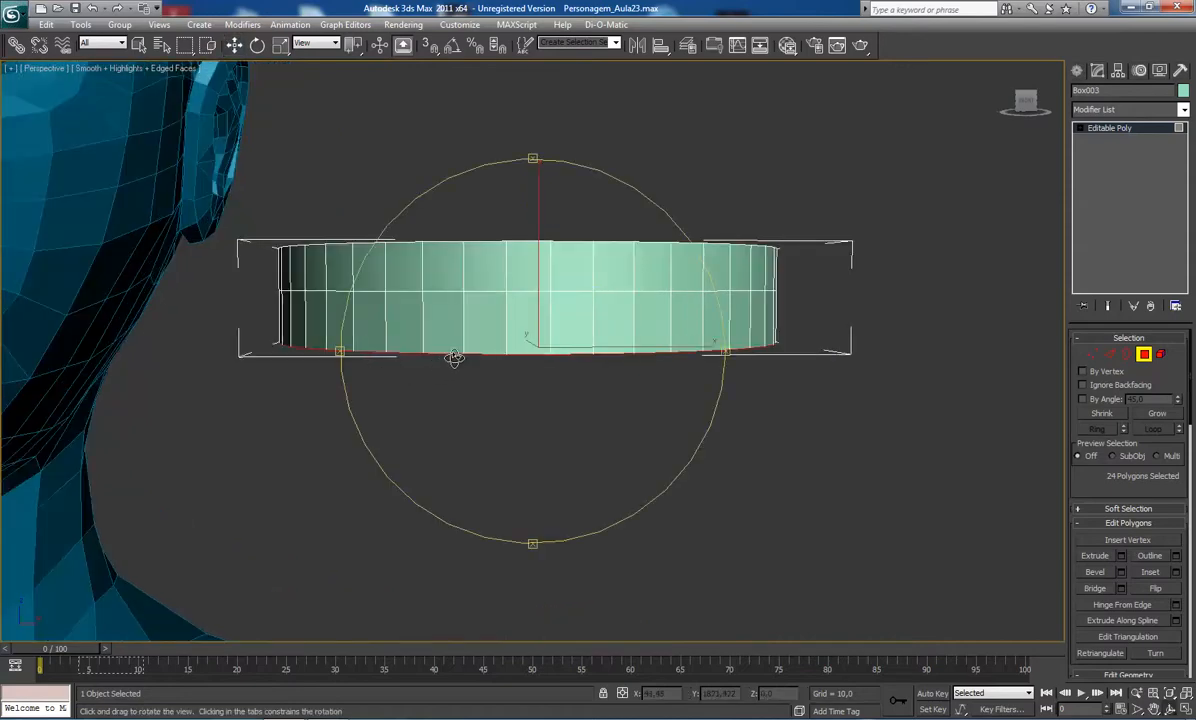
{"action": "left_click_drag", "start_coordinate": [454, 358], "coordinate": [535, 338]}
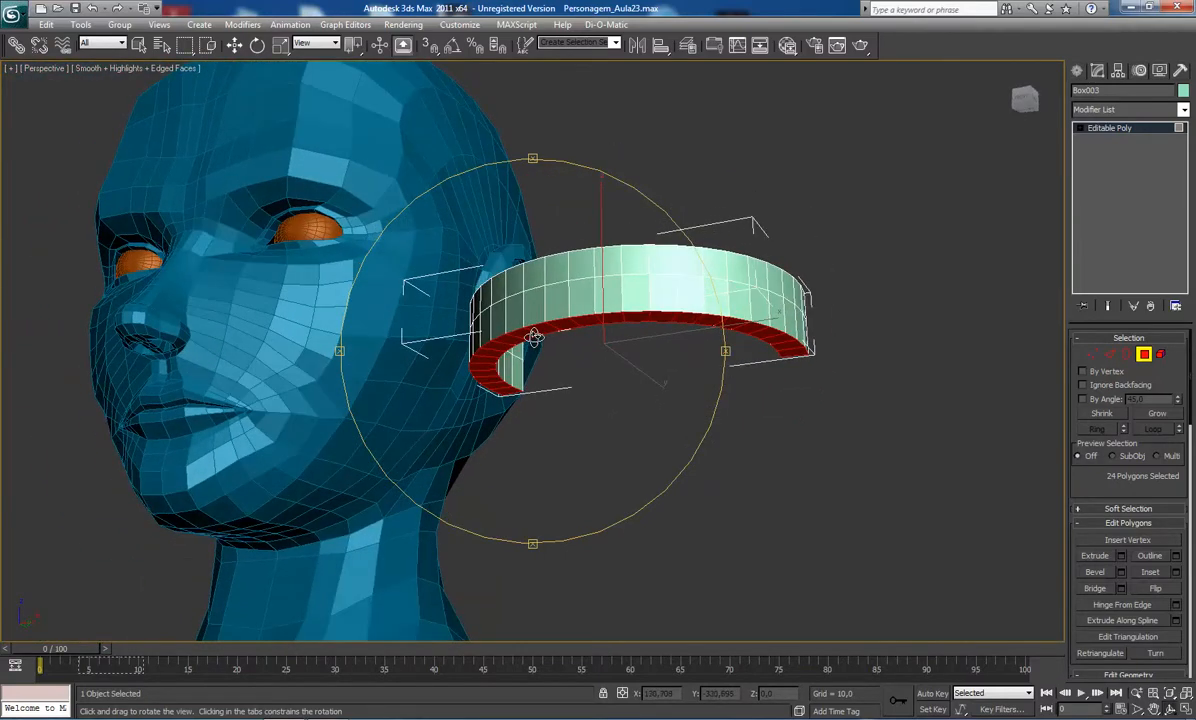
{"action": "scroll", "coordinate": [482, 344], "scroll_direction": "down", "scroll_amount": 5}
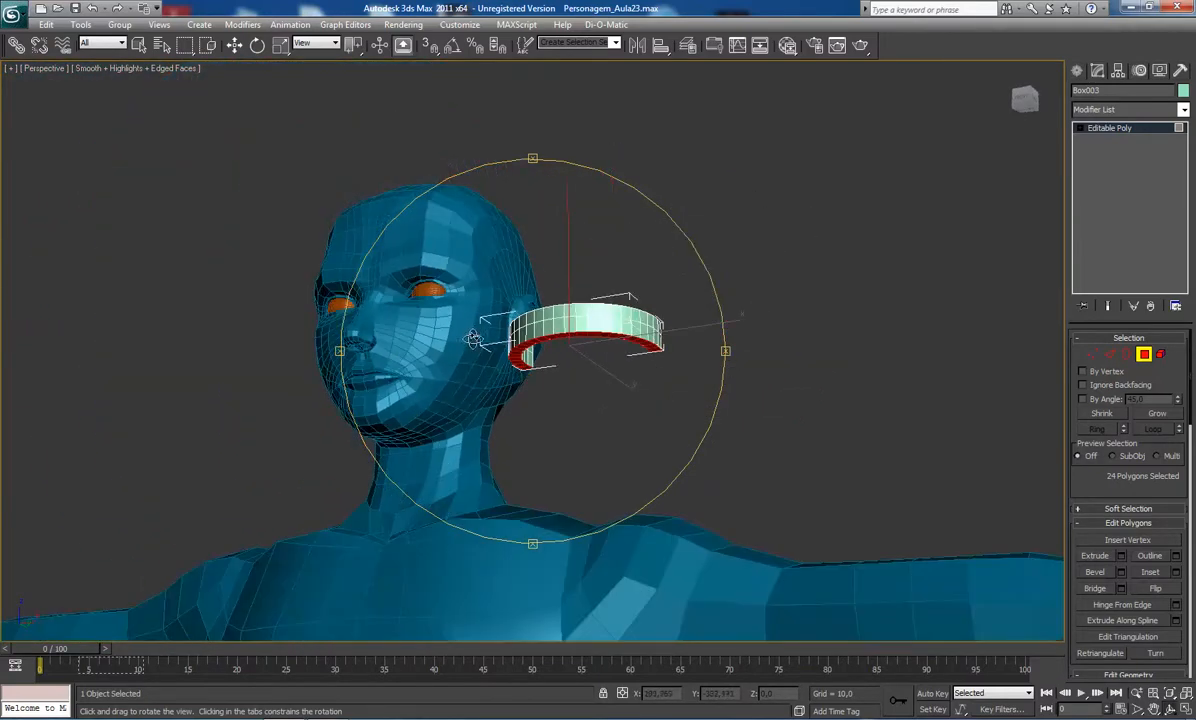
{"action": "scroll", "coordinate": [456, 375], "scroll_direction": "down", "scroll_amount": 4}
{"action": "scroll", "coordinate": [510, 294], "scroll_direction": "up", "scroll_amount": 10}
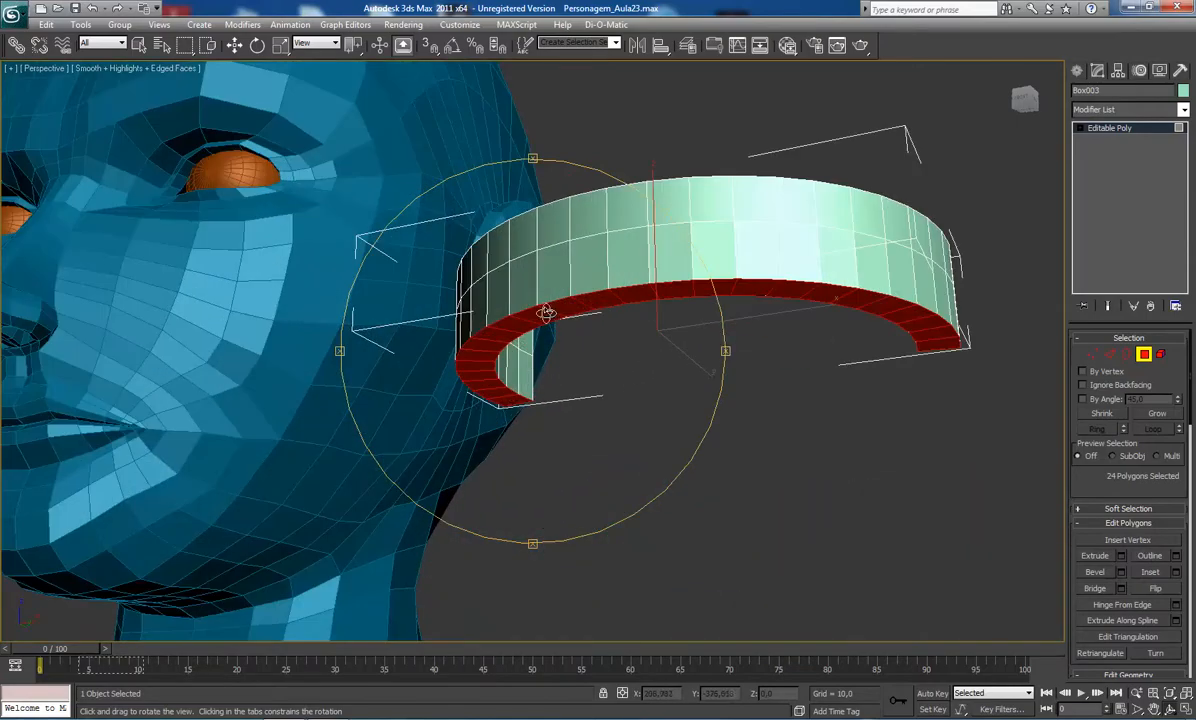
{"action": "left_click_drag", "start_coordinate": [535, 278], "coordinate": [546, 366]}
{"action": "left_click_drag", "start_coordinate": [553, 316], "coordinate": [542, 347]}
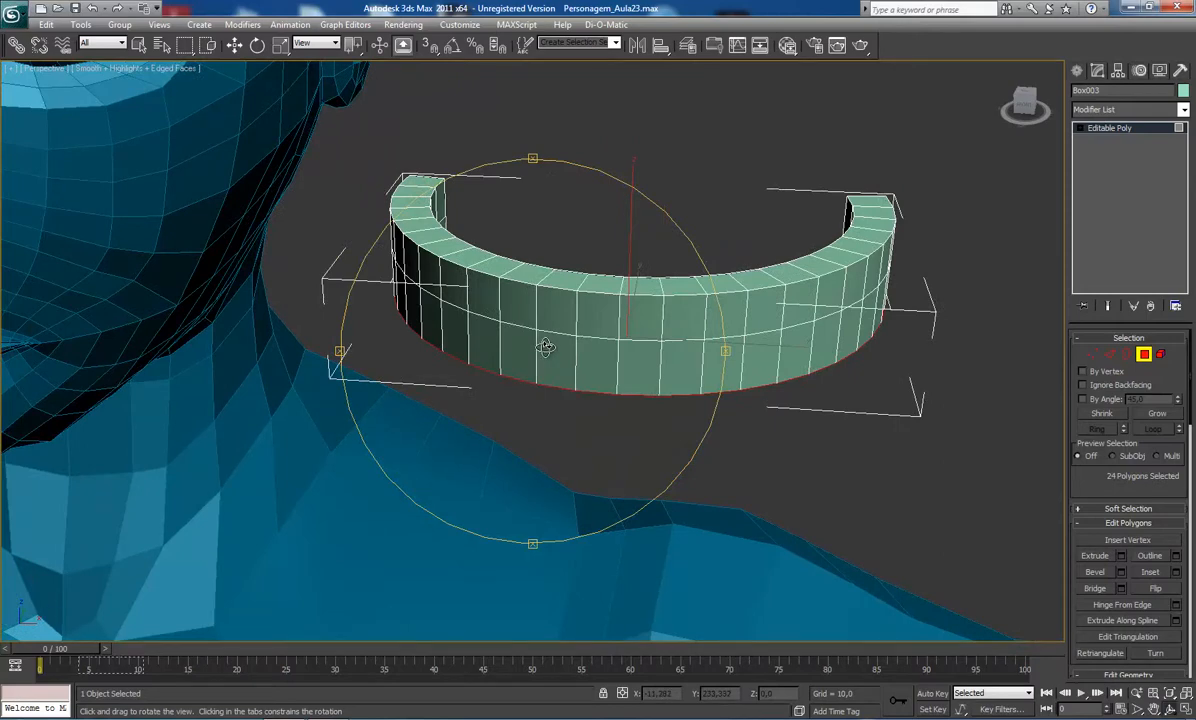
{"action": "left_click_drag", "start_coordinate": [566, 371], "coordinate": [566, 325]}
{"action": "scroll", "coordinate": [561, 355], "scroll_direction": "down", "scroll_amount": 5}
Select the curved box's middle column of vertices in Front view using Vertex mode and check it in Perspective.
{"action": "key", "text": "f"}
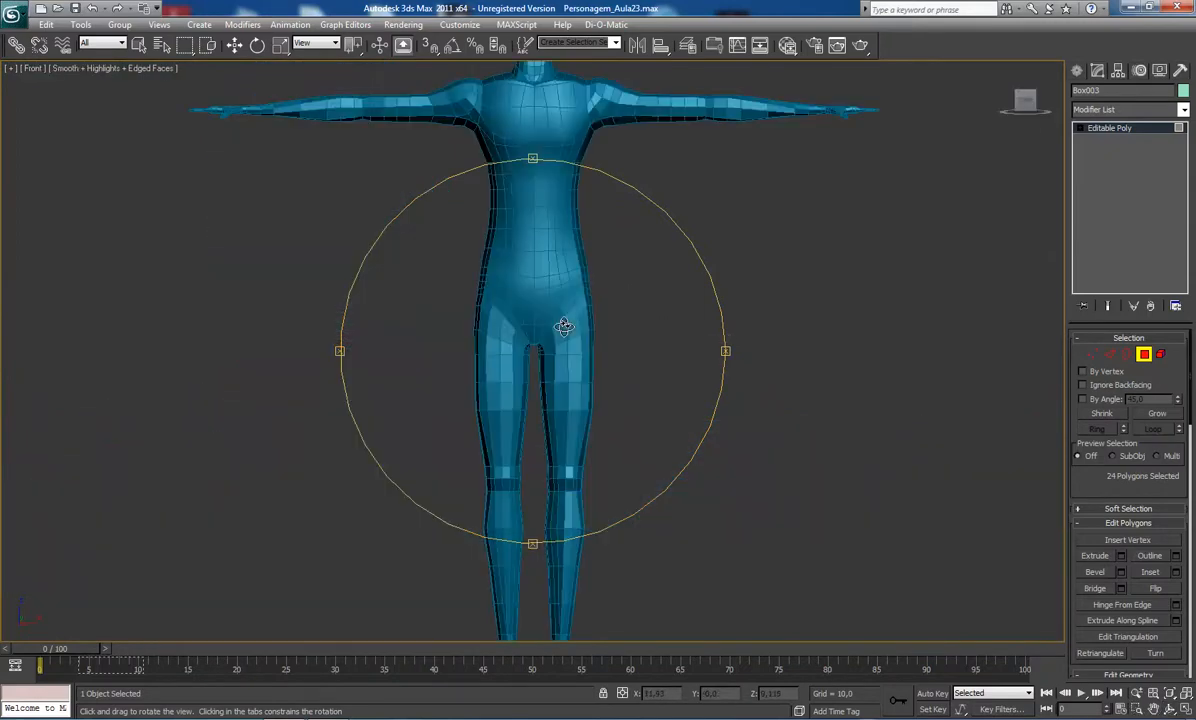
{"action": "key", "text": "z"}
{"action": "scroll", "coordinate": [580, 330], "scroll_direction": "down", "scroll_amount": 4}
{"action": "left_click", "coordinate": [1144, 354]}
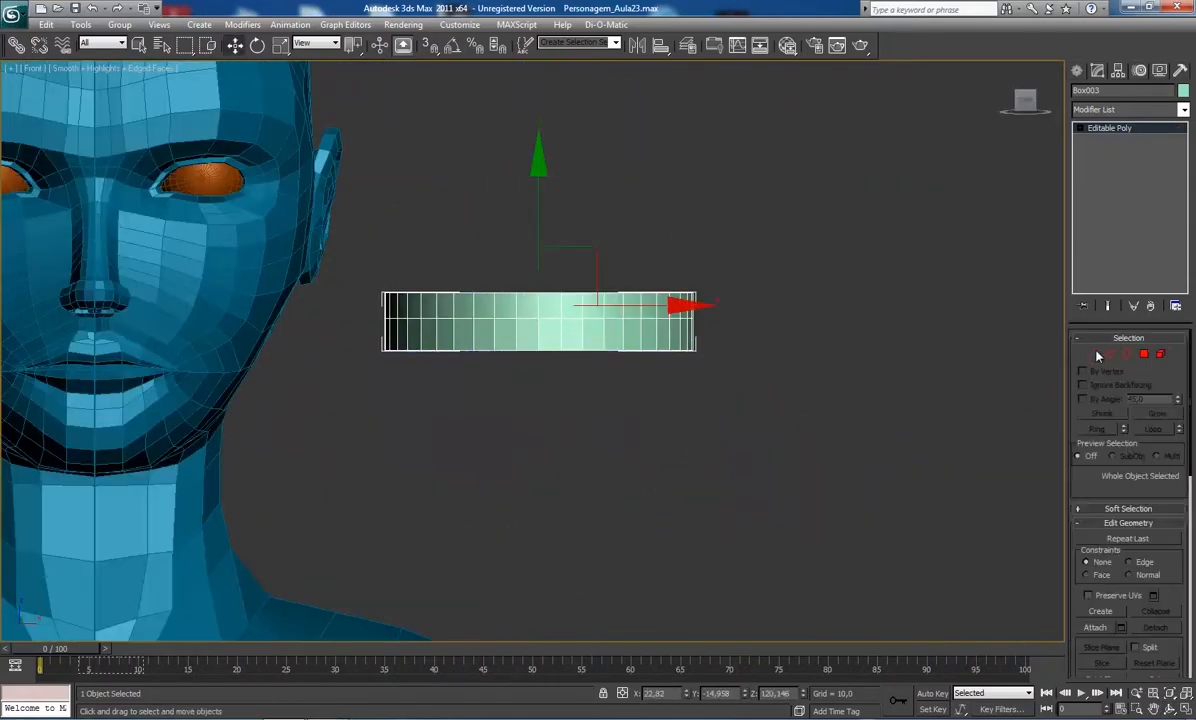
{"action": "middle_click_drag", "start_coordinate": [650, 330], "coordinate": [668, 385]}
{"action": "left_click", "coordinate": [1092, 354]}
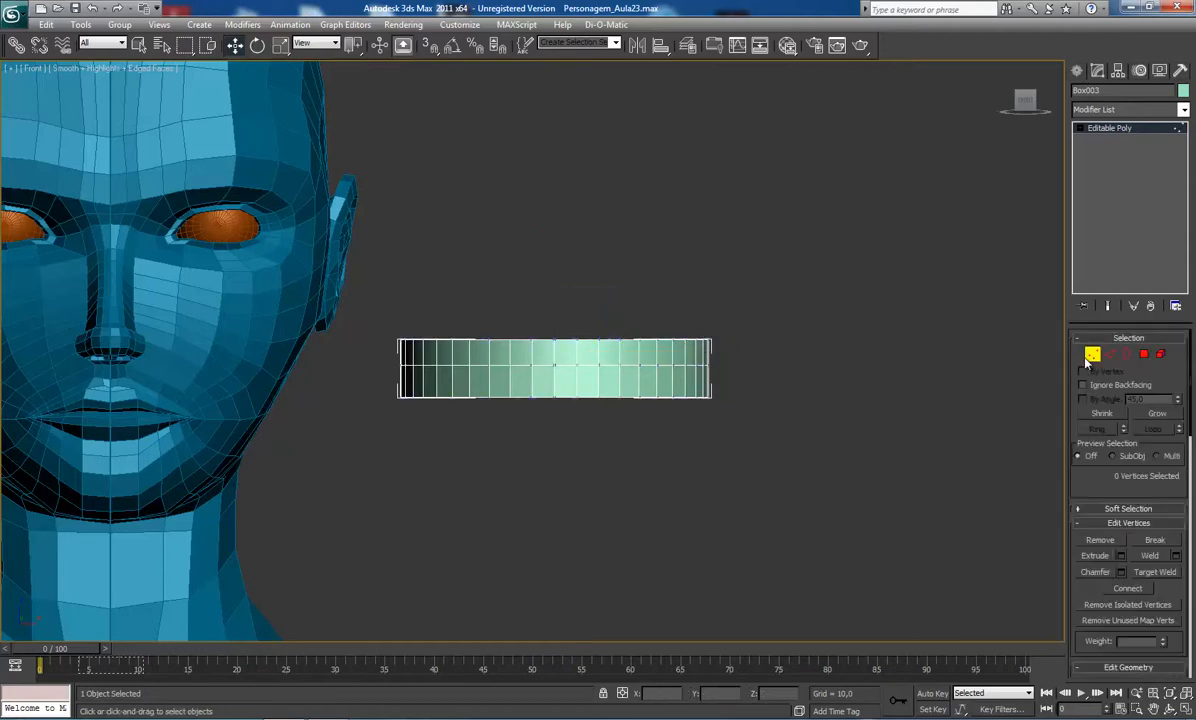
{"action": "scroll", "coordinate": [667, 323], "scroll_direction": "up", "scroll_amount": 3}
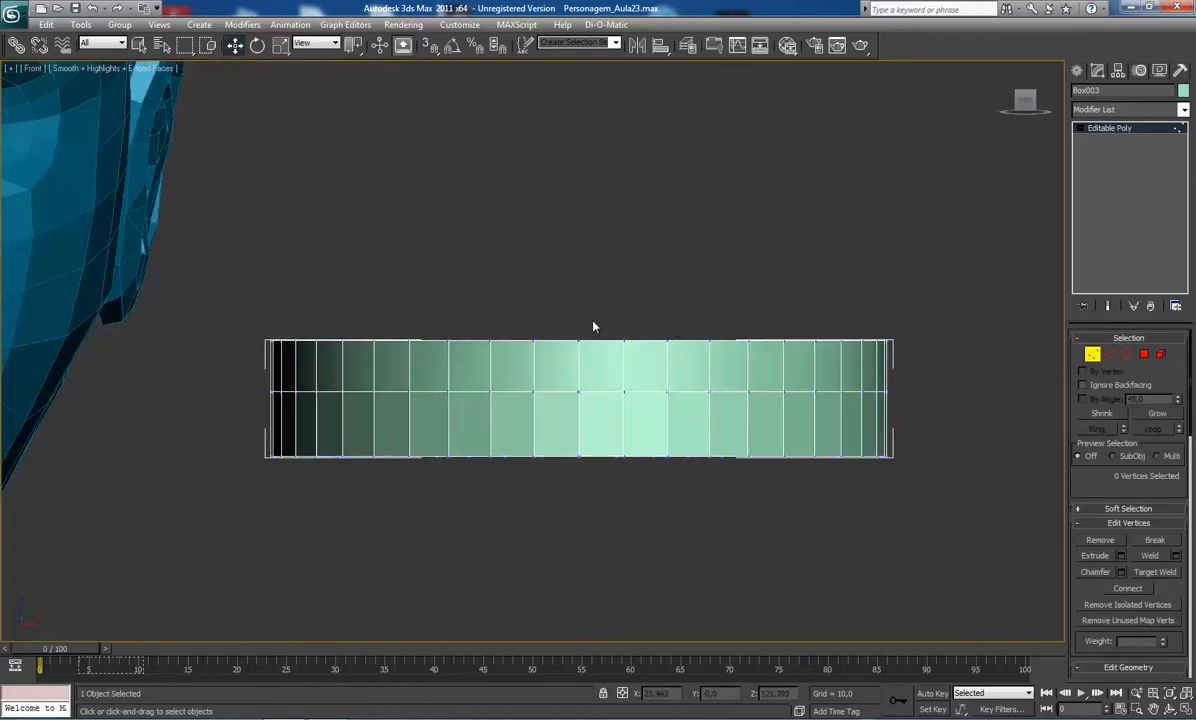
{"action": "middle_click_drag", "start_coordinate": [593, 326], "coordinate": [552, 262]}
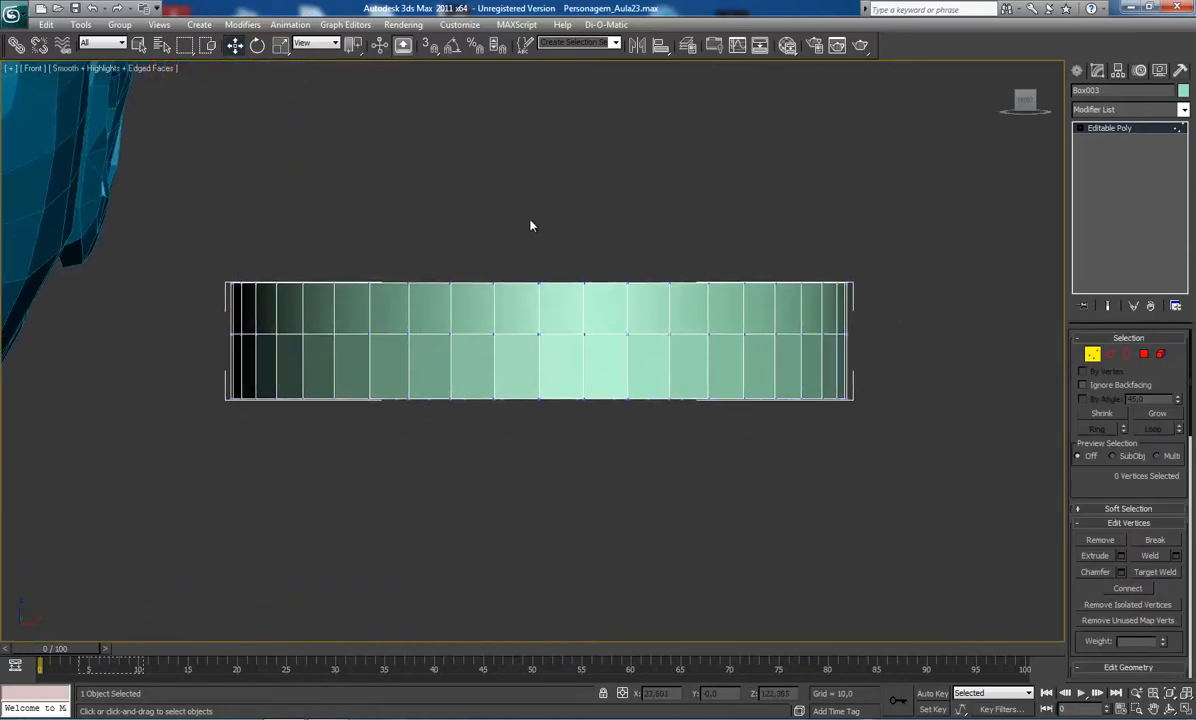
{"action": "left_click_drag", "start_coordinate": [530, 226], "coordinate": [566, 456]}
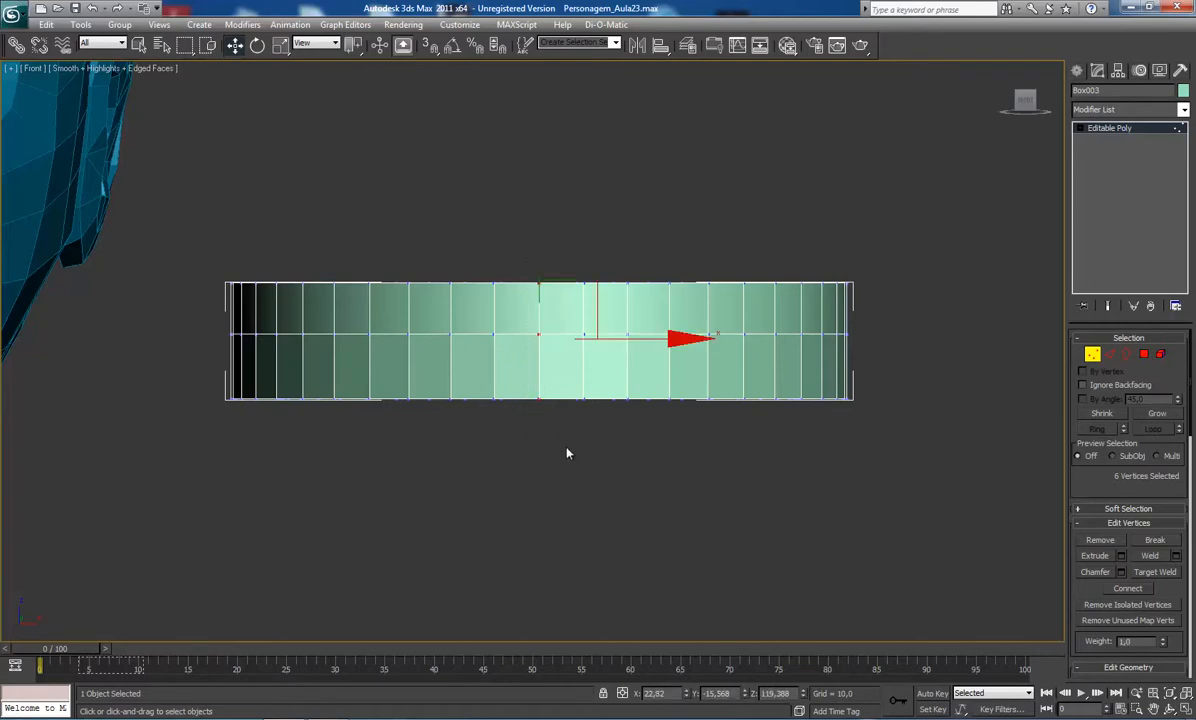
{"action": "key", "text": "p"}
{"action": "scroll", "coordinate": [566, 452], "scroll_direction": "up", "scroll_amount": 6}
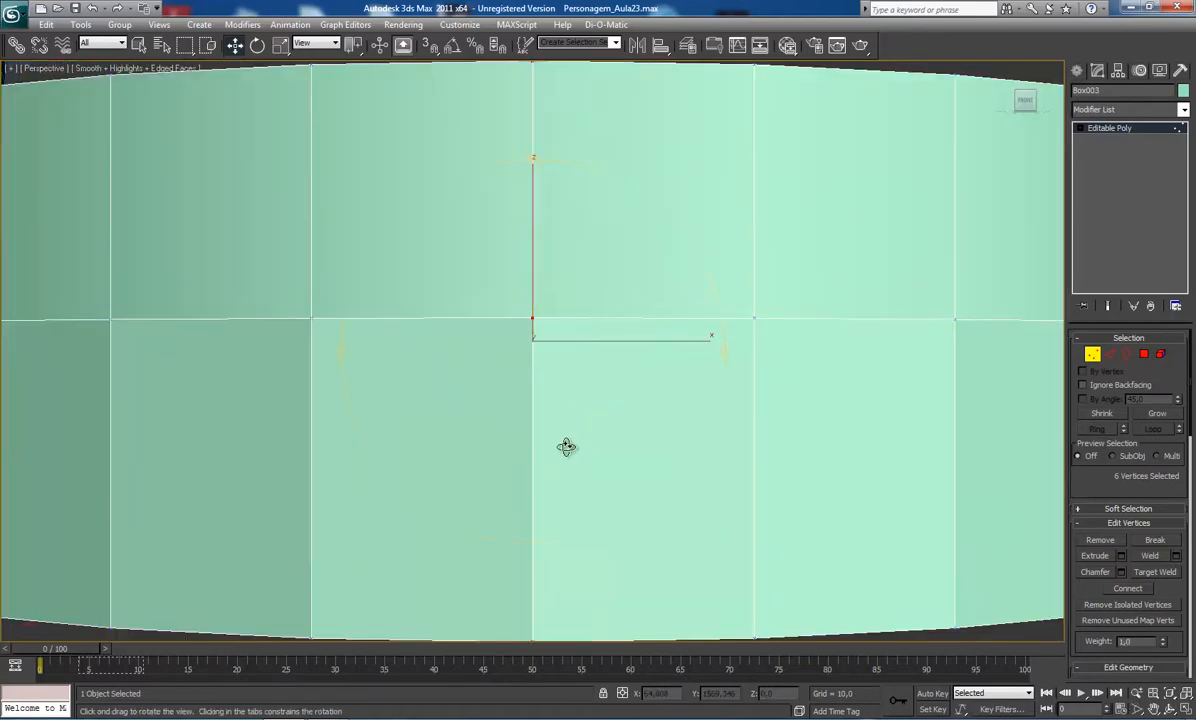
{"action": "scroll", "coordinate": [542, 358], "scroll_direction": "down", "scroll_amount": 10}
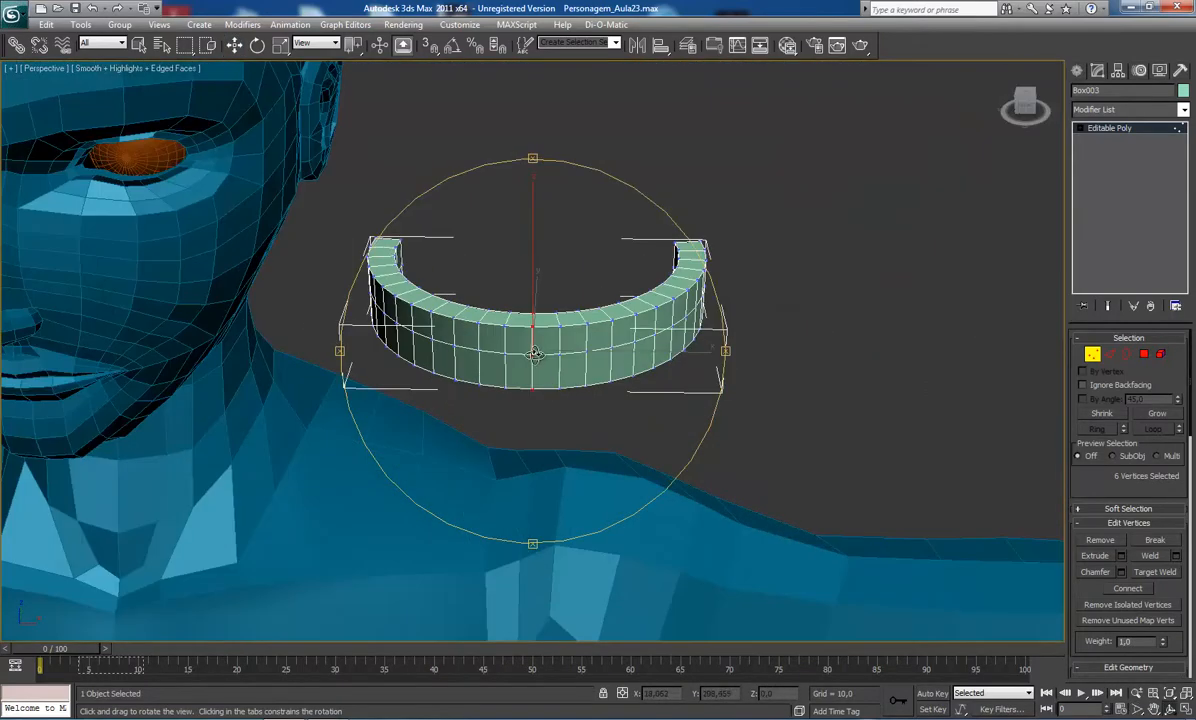
{"action": "mouse_move", "coordinate": [536, 354]}
{"action": "middle_mouse_down", "text": "alt"}
{"action": "mouse_move", "coordinate": [490, 366]}
{"action": "mouse_move", "coordinate": [494, 395]}
{"action": "mouse_move", "coordinate": [454, 406]}
{"action": "mouse_move", "coordinate": [495, 342]}
{"action": "mouse_move", "coordinate": [529, 387]}
{"action": "mouse_move", "coordinate": [470, 364]}
{"action": "mouse_move", "coordinate": [547, 379]}
{"action": "mouse_move", "coordinate": [554, 338]}
{"action": "middle_mouse_up", "text": "alt"}
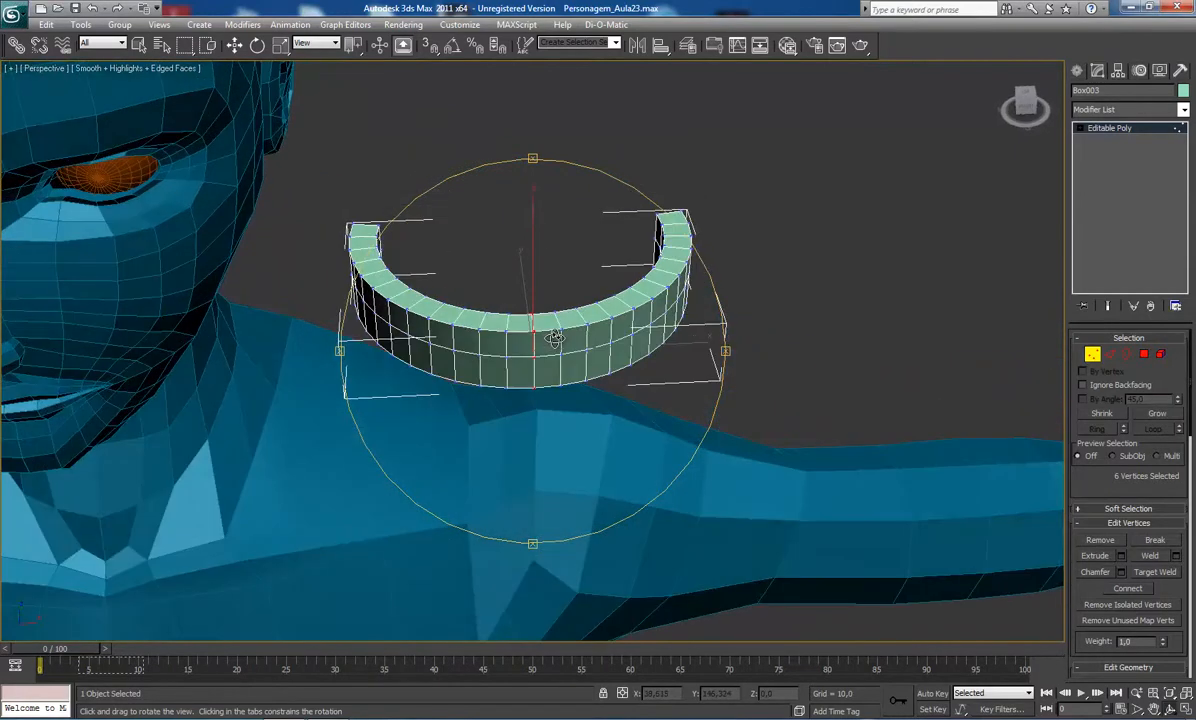
Leave Vertex mode and scale the whole curved box non-uniformly along X to about 77.7 percent.
{"action": "left_click", "coordinate": [1107, 129]}
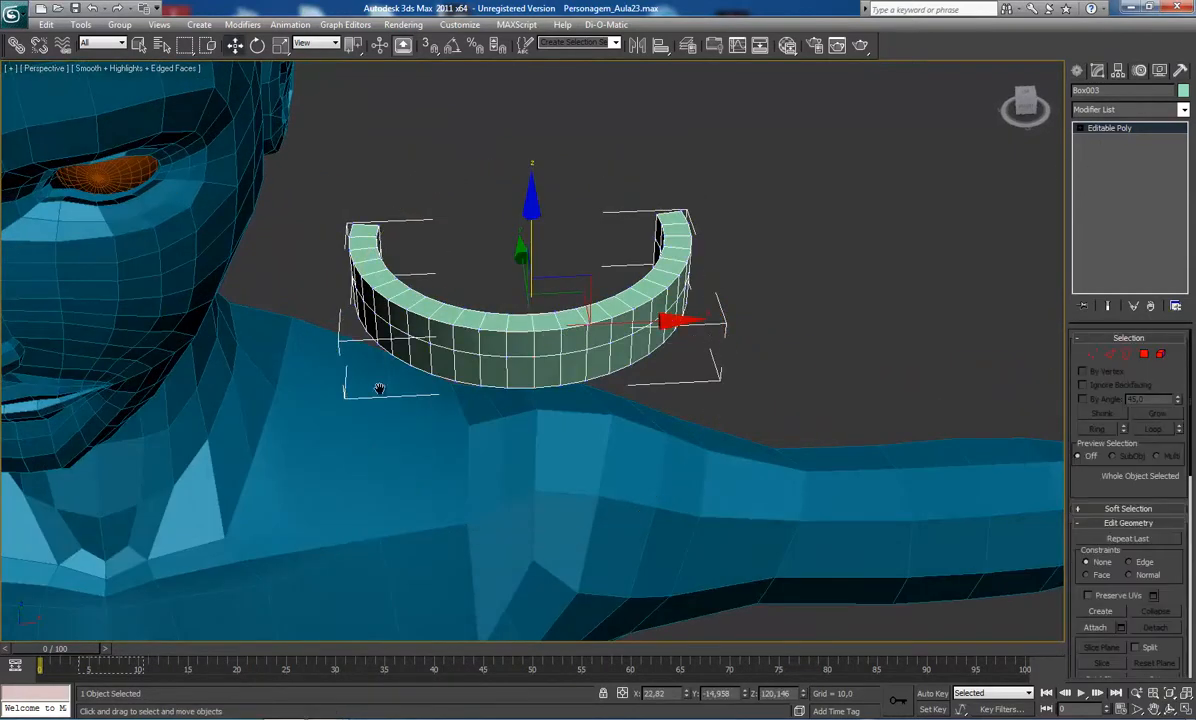
{"action": "middle_click_drag", "start_coordinate": [379, 389], "coordinate": [400, 414]}
{"action": "key", "text": "r"}
{"action": "key", "text": "r"}
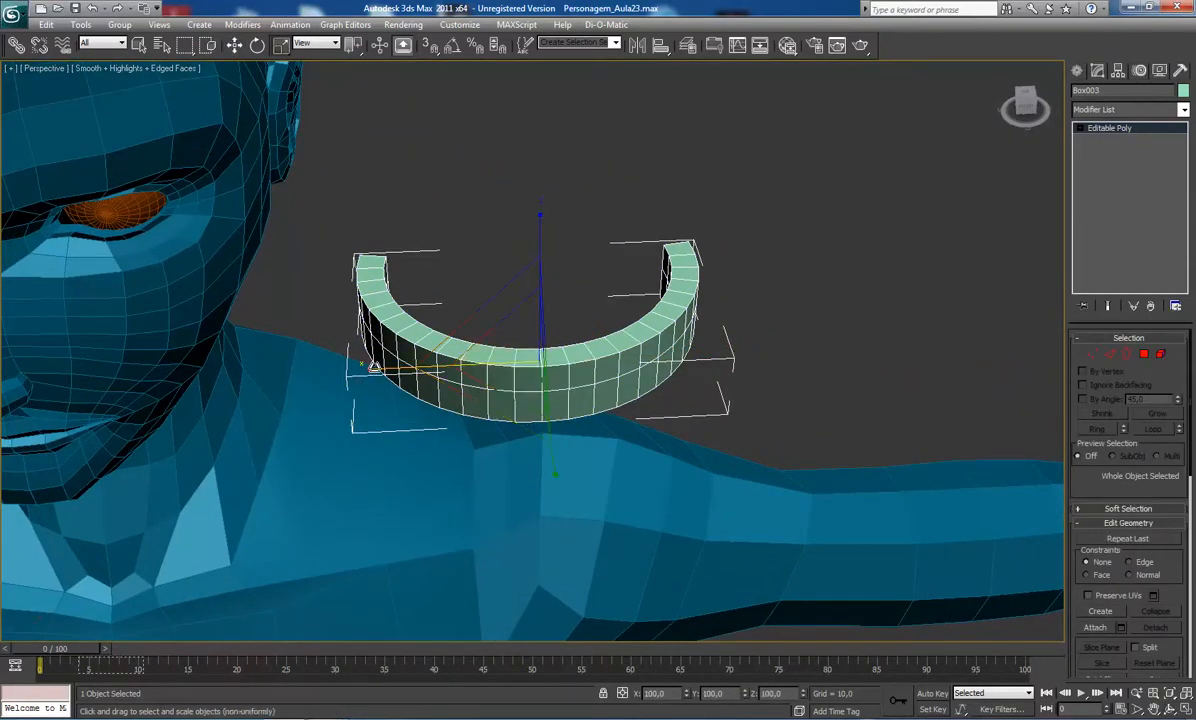
{"action": "left_click_drag", "start_coordinate": [364, 377], "coordinate": [389, 369]}
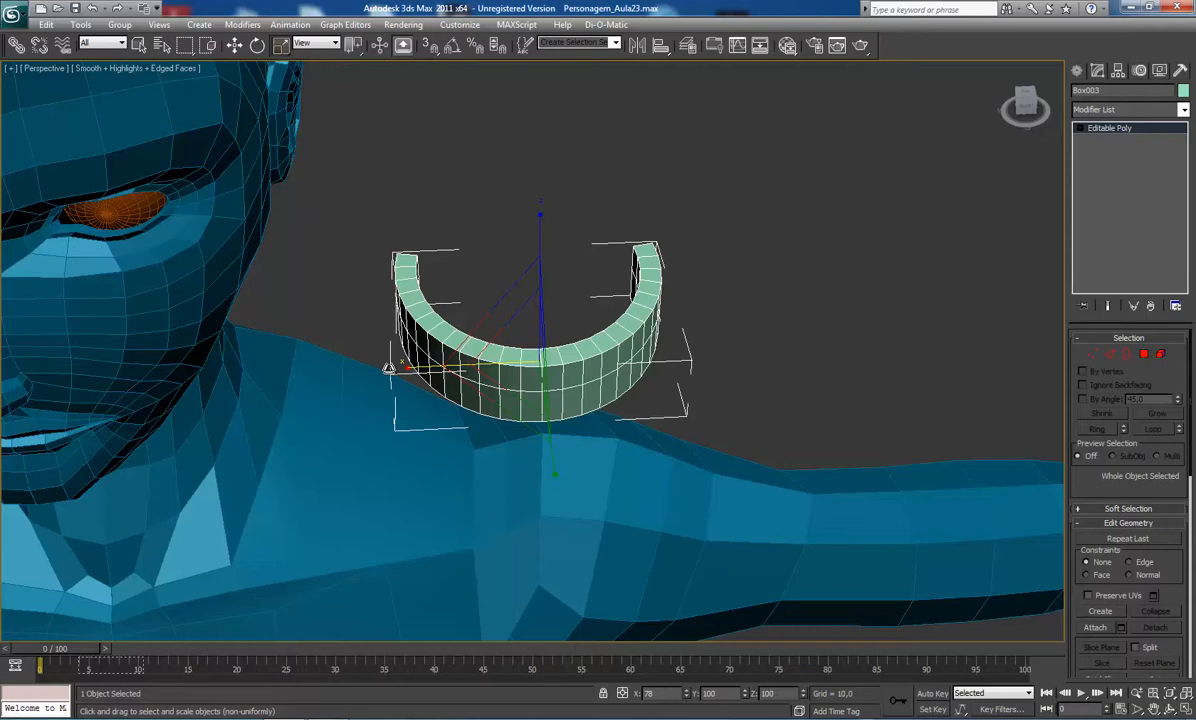
{"action": "key", "text": "r"}
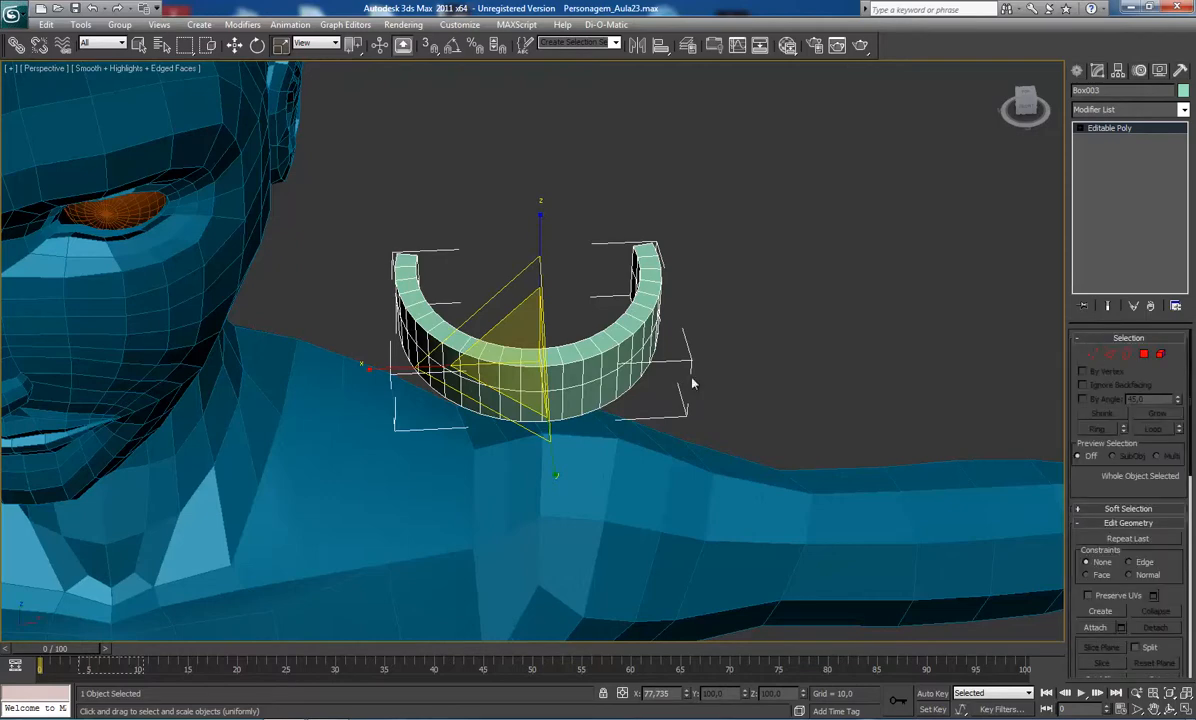
{"action": "key", "text": "z"}
{"action": "key", "text": "q"}
{"action": "scroll", "coordinate": [561, 395], "scroll_direction": "up", "scroll_amount": 3}
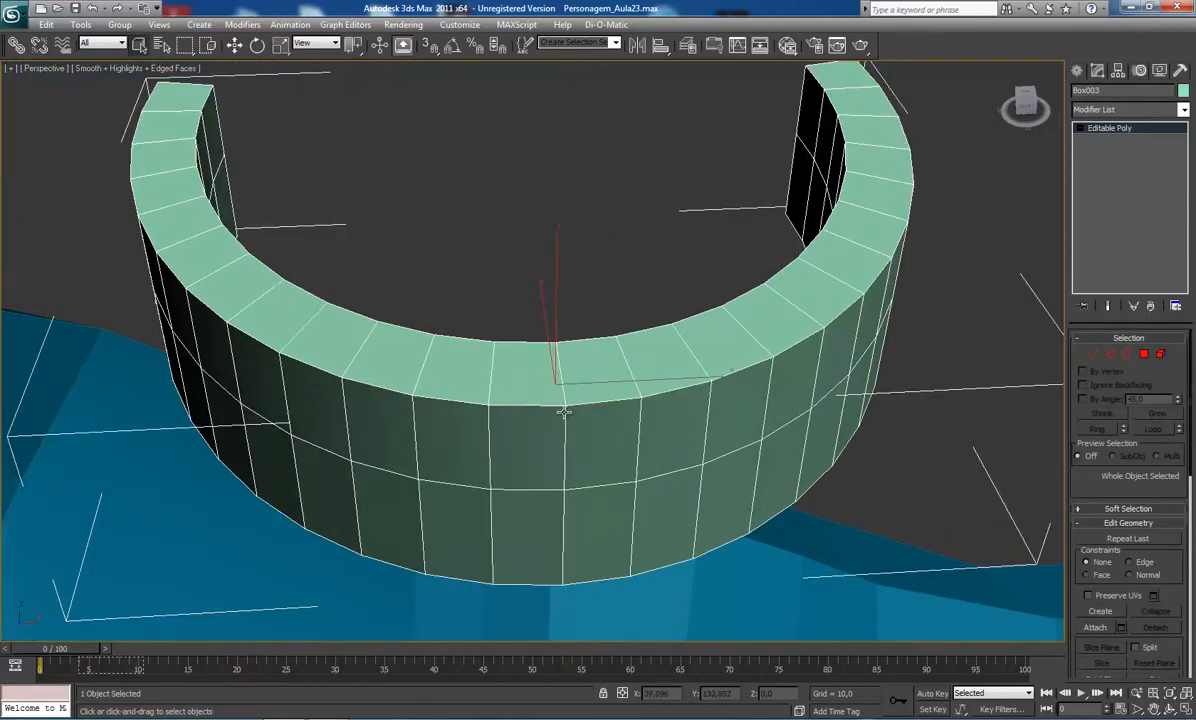
Return to Vertex mode on the curved box's middle column of vertices and ready the Move tool.
{"action": "left_click", "coordinate": [1092, 354]}
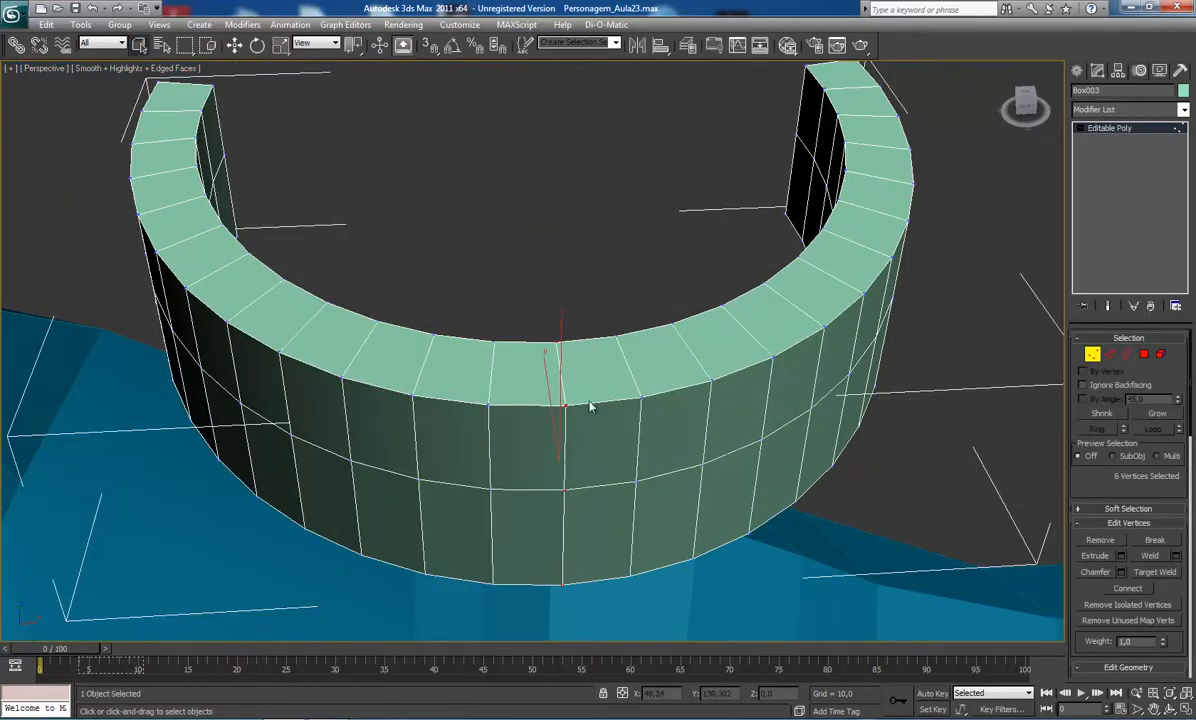
{"action": "middle_click_drag", "start_coordinate": [818, 419], "coordinate": [496, 356], "text": "alt"}
{"action": "left_click_drag", "start_coordinate": [515, 295], "coordinate": [570, 389]}
{"action": "right_click", "coordinate": [570, 389]}
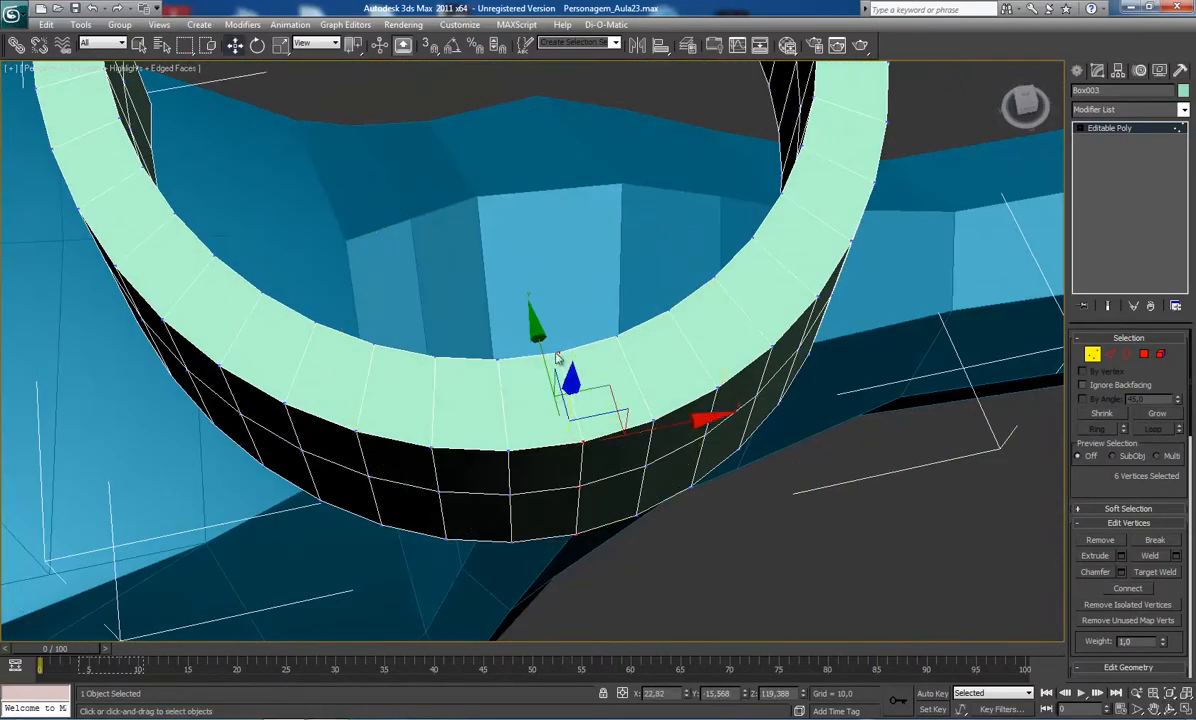
Enable soft selection for the middle column of vertices and inspect its influence across the curved box.
{"action": "left_click", "coordinate": [1128, 509]}
{"action": "scroll", "coordinate": [1080, 462], "scroll_direction": "down", "scroll_amount": 2}
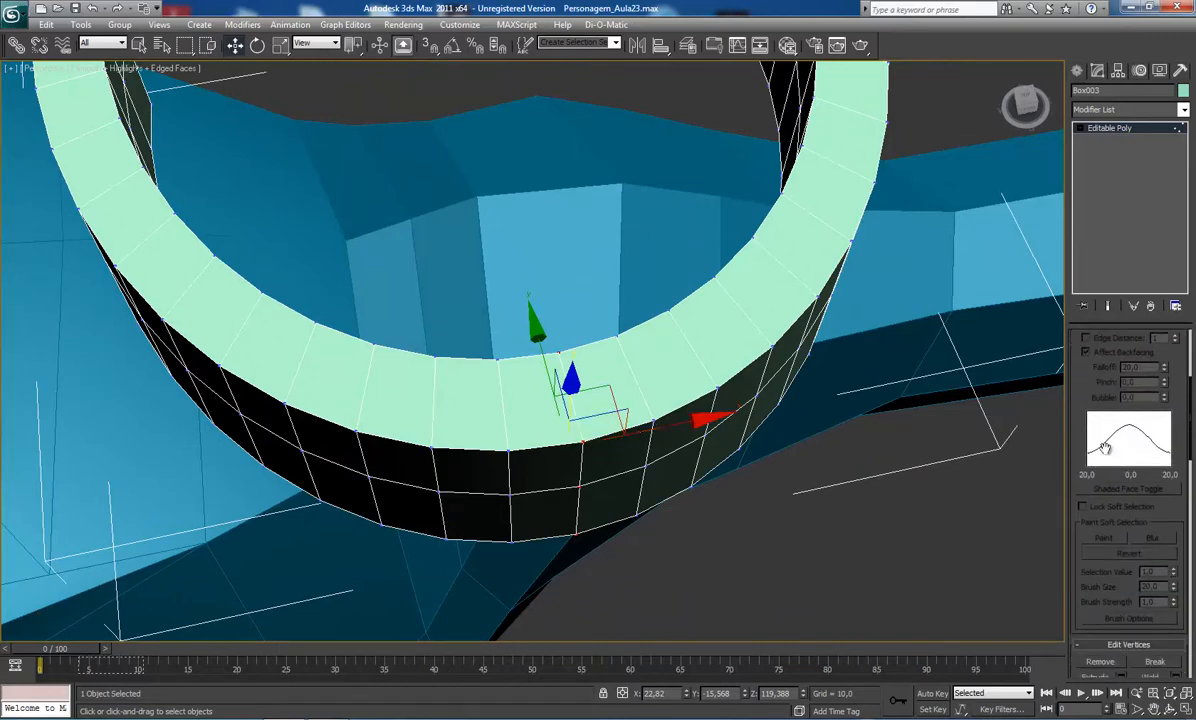
{"action": "scroll", "coordinate": [1080, 462], "scroll_direction": "up", "scroll_amount": 1}
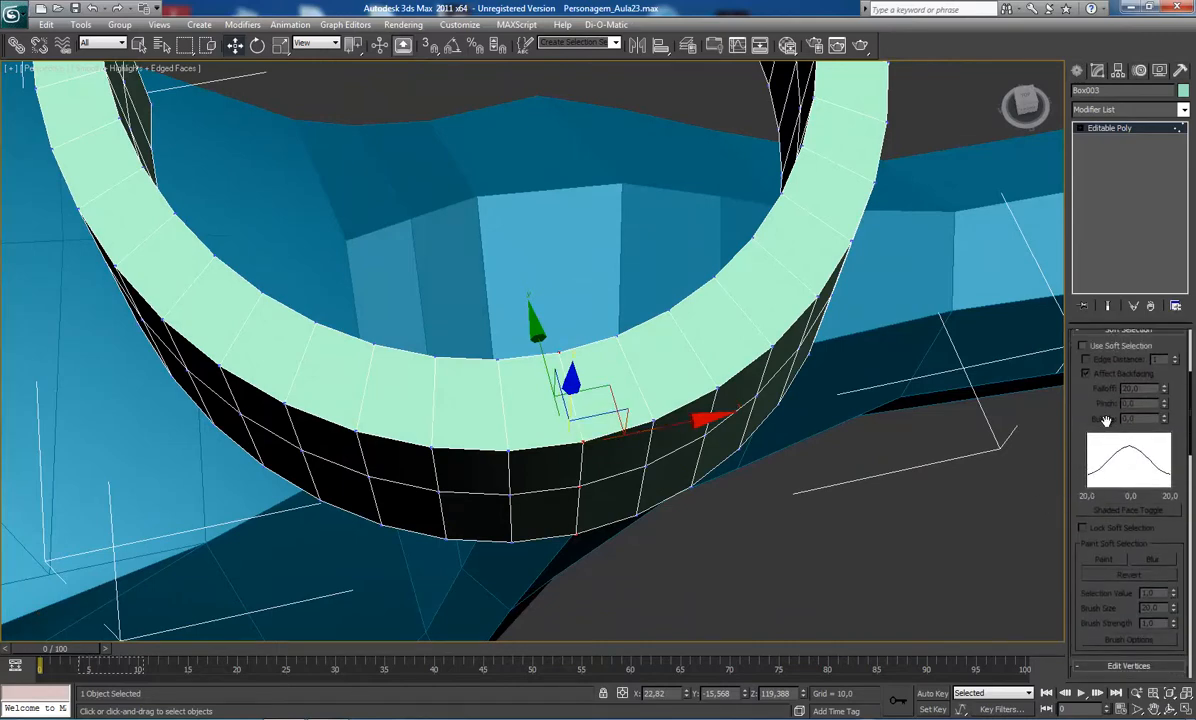
{"action": "left_click", "coordinate": [1127, 348]}
{"action": "scroll", "coordinate": [620, 410], "scroll_direction": "down", "scroll_amount": 6}
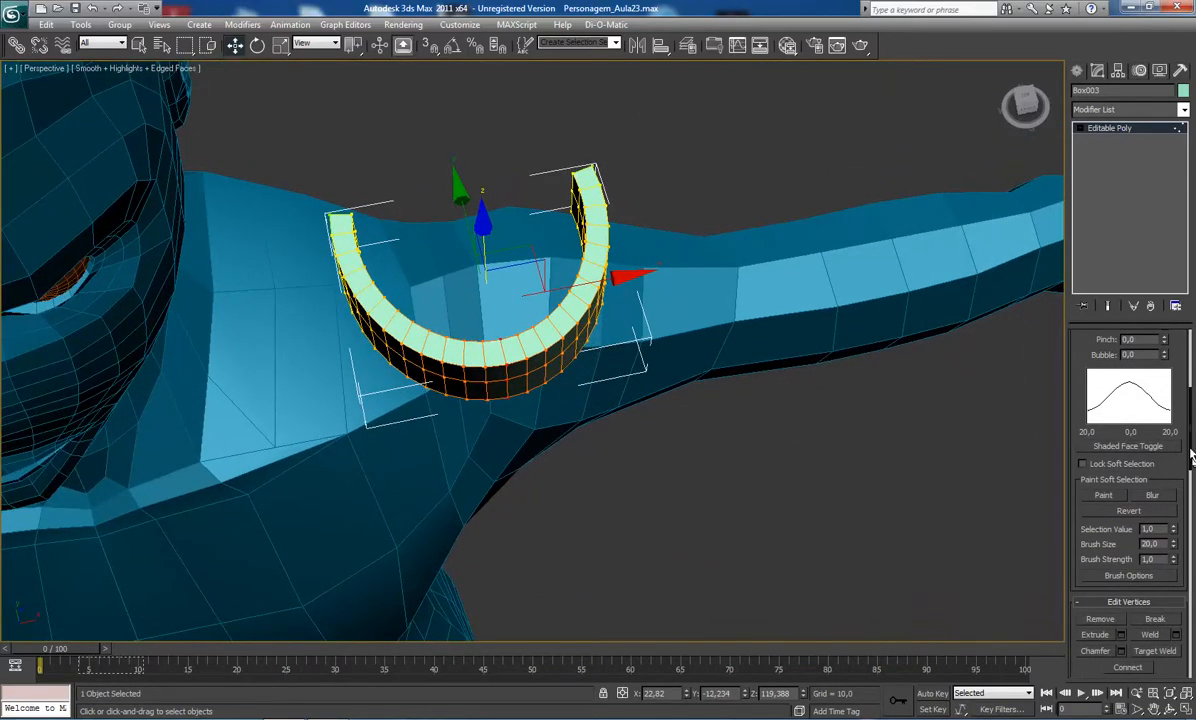
{"action": "scroll", "coordinate": [508, 448], "scroll_direction": "up", "scroll_amount": 4}
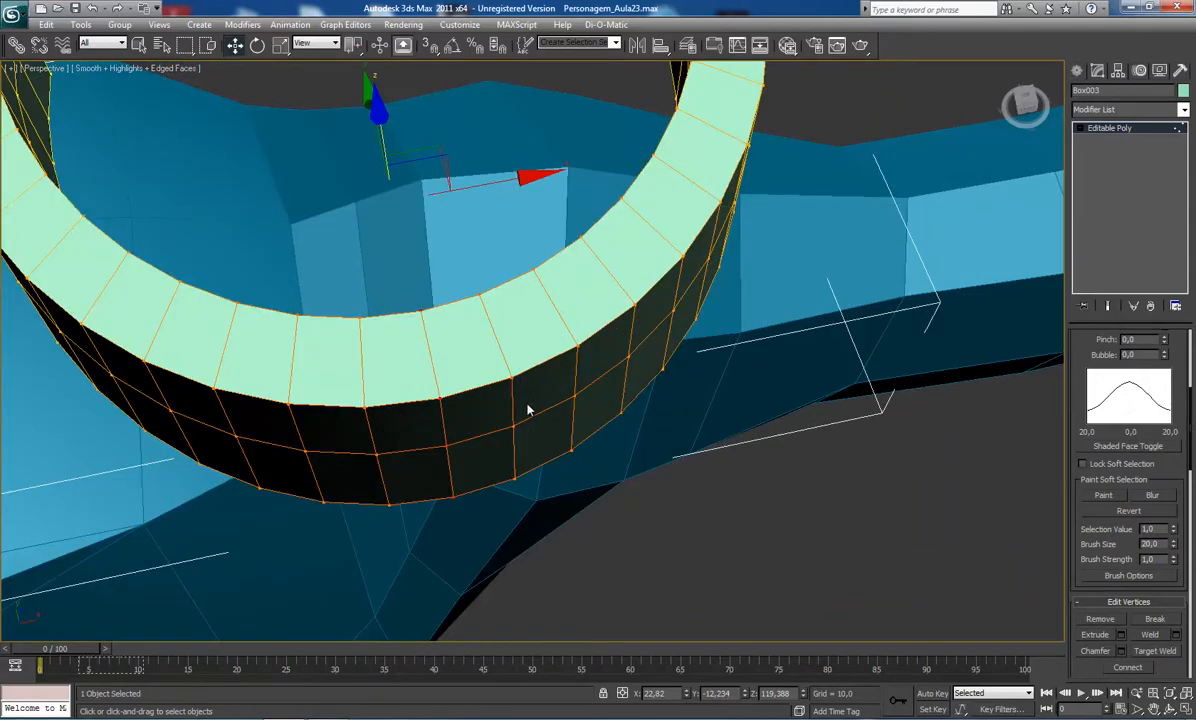
{"action": "scroll", "coordinate": [1124, 400], "scroll_direction": "up", "scroll_amount": 3}
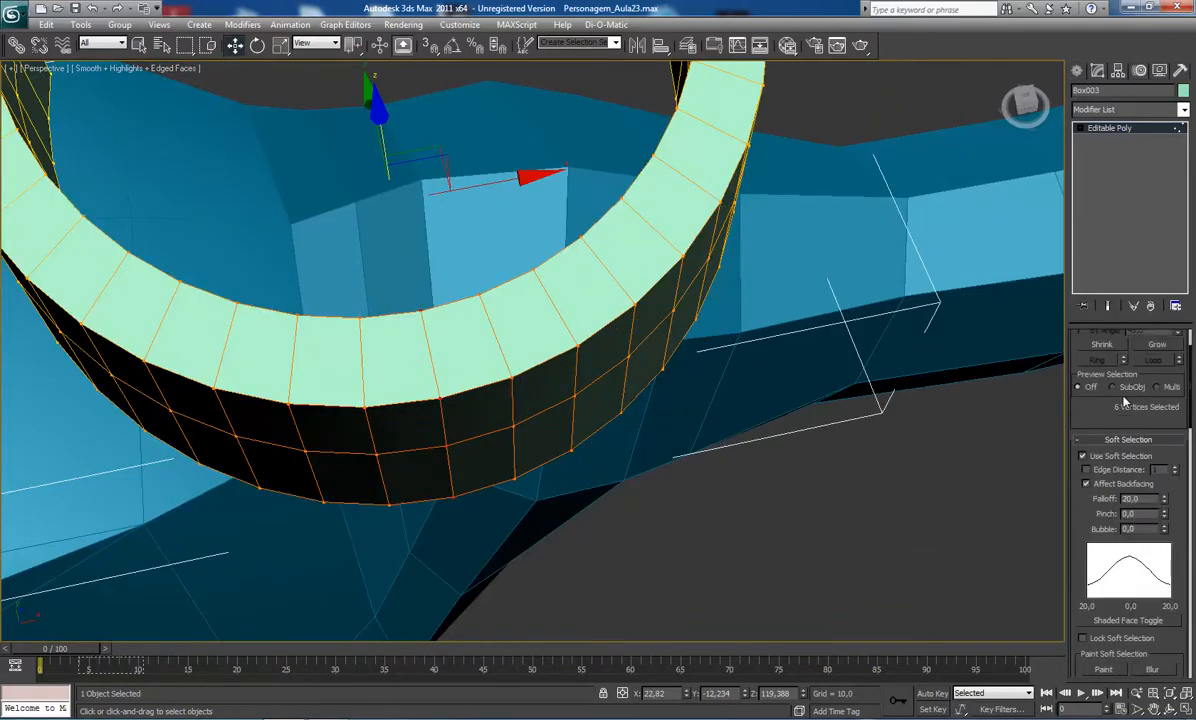
Turn soft selection off and inspect the middle column of vertices from several angles.
{"action": "left_click", "coordinate": [1083, 456]}
{"action": "middle_click_drag", "start_coordinate": [755, 475], "coordinate": [551, 372], "text": "alt"}
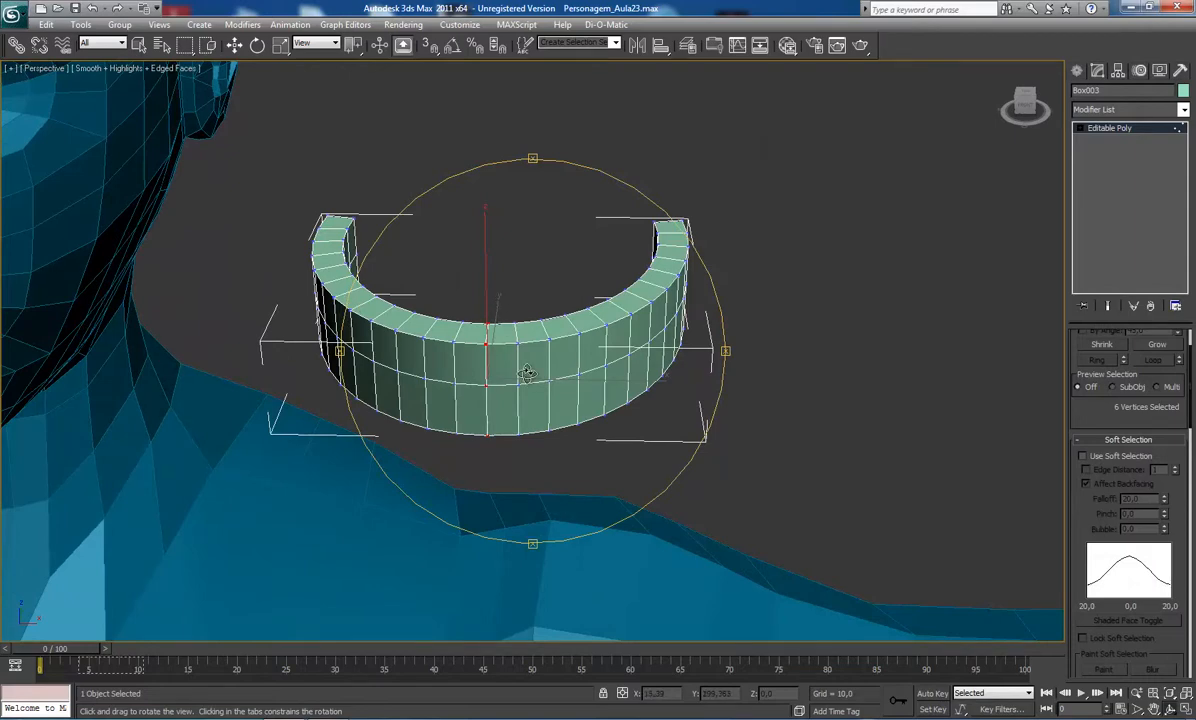
{"action": "left_click_drag", "start_coordinate": [527, 374], "coordinate": [587, 399]}
{"action": "scroll", "coordinate": [587, 400], "scroll_direction": "up", "scroll_amount": 4}
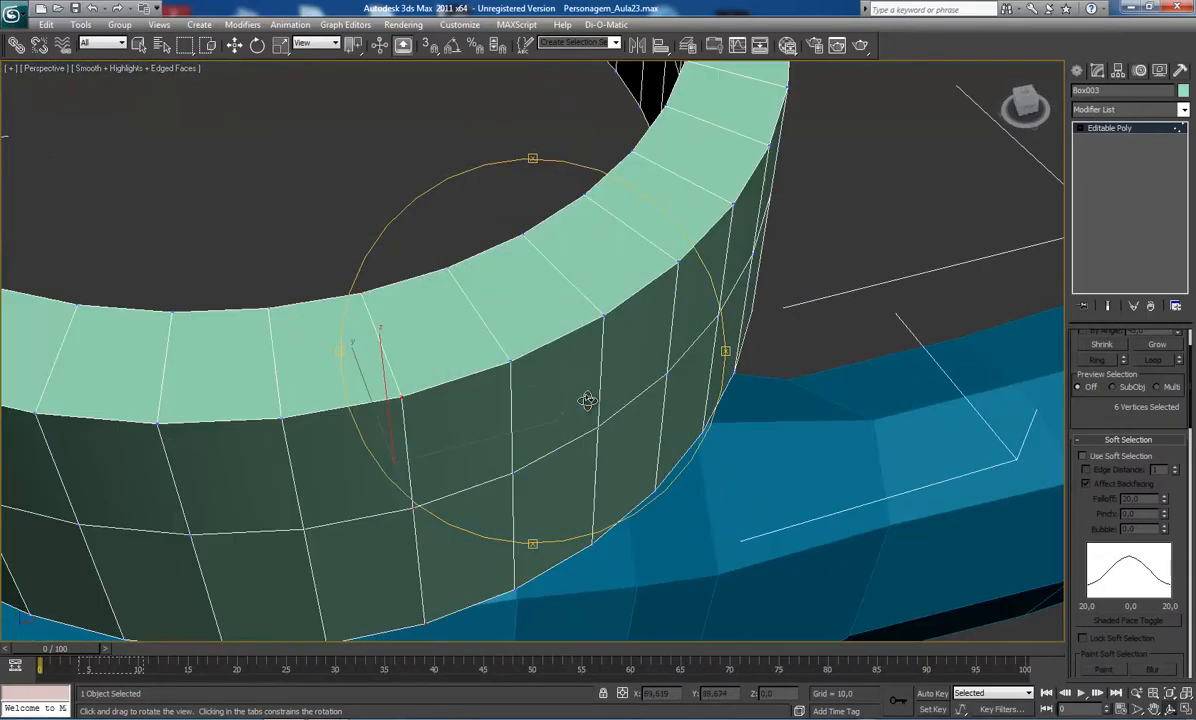
{"action": "scroll", "coordinate": [587, 399], "scroll_direction": "down", "scroll_amount": 6}
{"action": "right_click", "coordinate": [591, 428]}
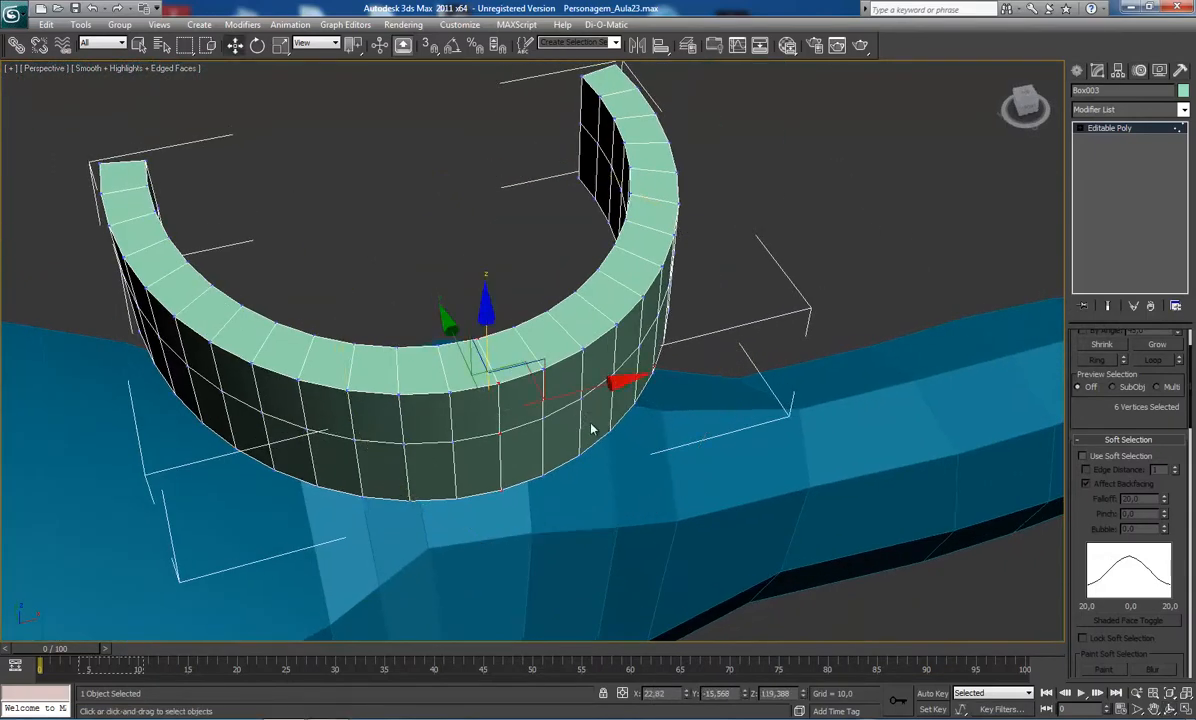
Enable soft selection with a falloff of 5.2 and try moving the middle vertices slightly along Y.
{"action": "left_click", "coordinate": [1090, 456]}
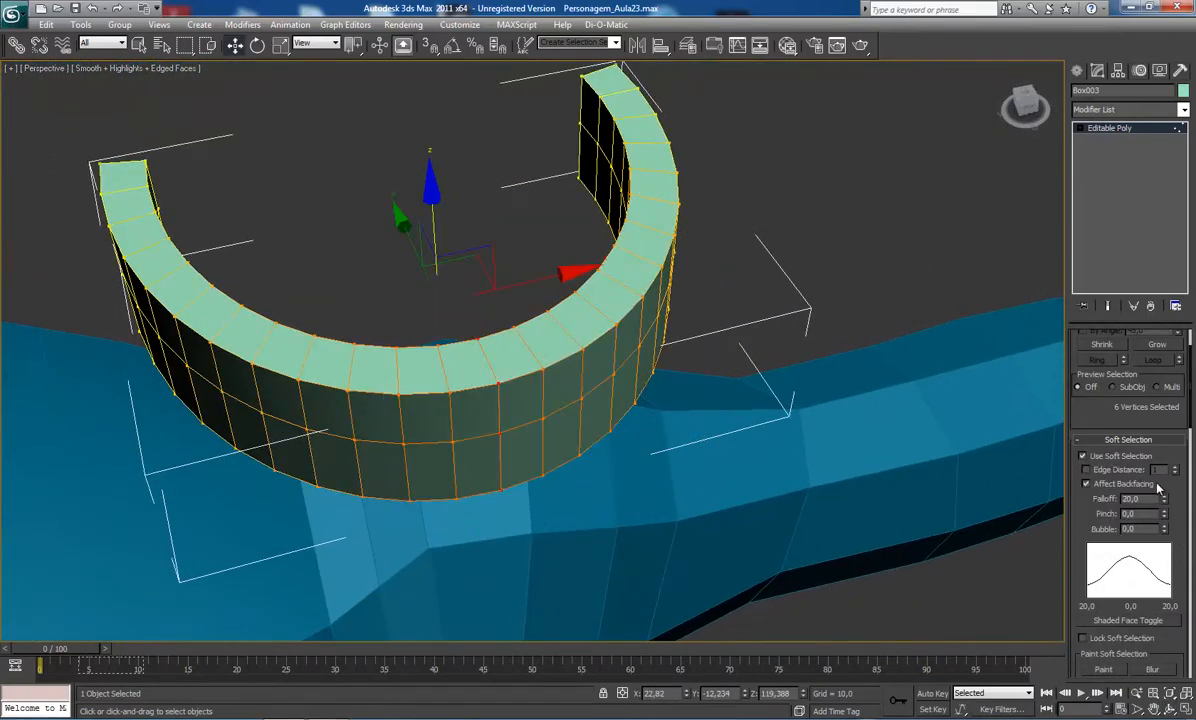
{"action": "left_click_drag", "start_coordinate": [1162, 499], "coordinate": [1162, 549]}
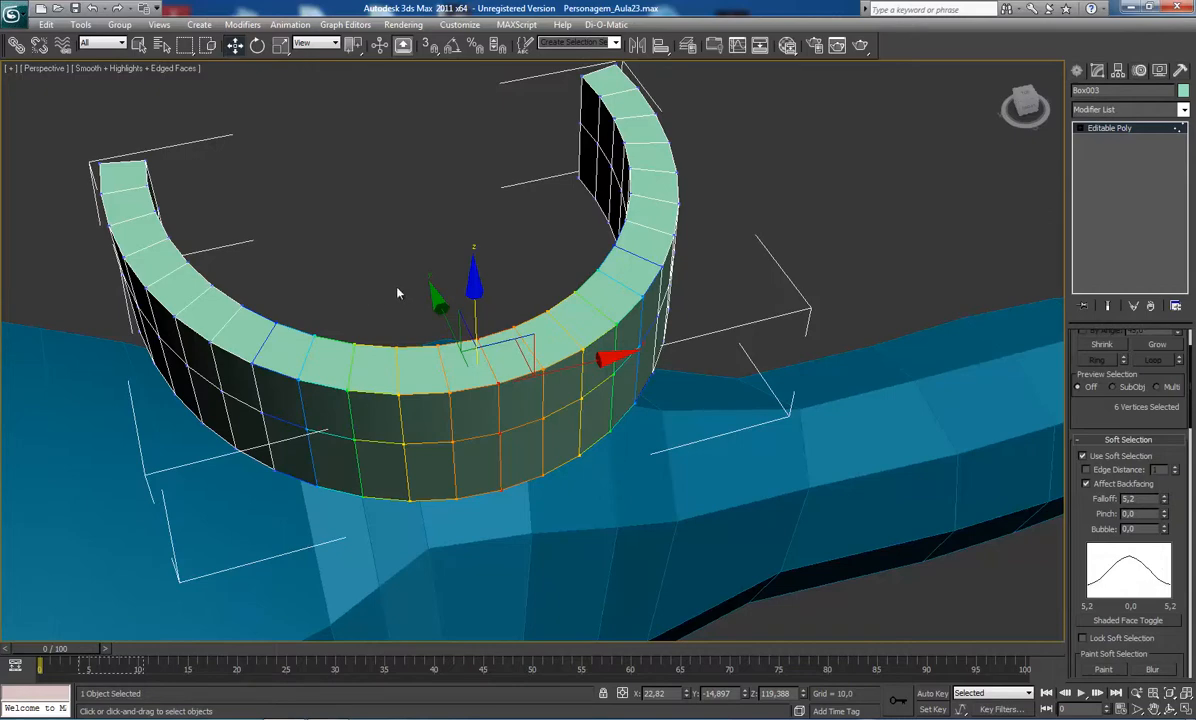
{"action": "left_click_drag", "start_coordinate": [437, 298], "coordinate": [440, 293]}
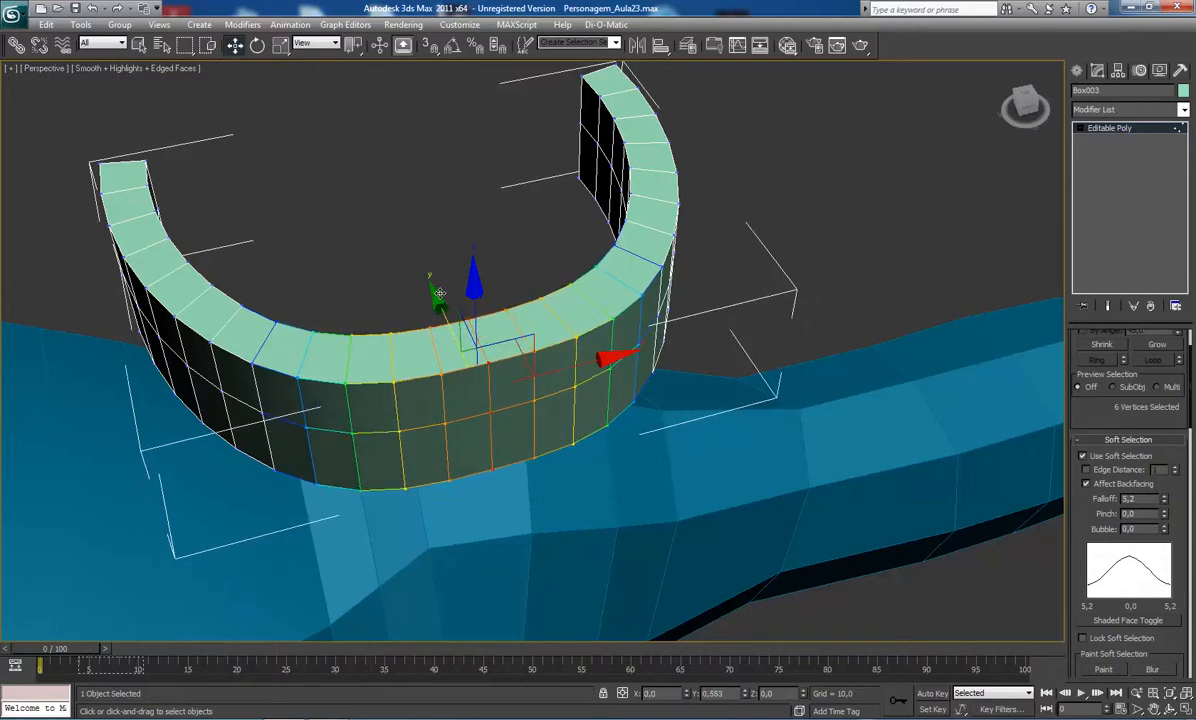
{"action": "key", "text": "ctrl+z"}
Set the soft selection falloff to about 7.072 and move the middle vertices along Y to about -13.723.
{"action": "left_click_drag", "start_coordinate": [1165, 501], "coordinate": [1171, 470]}
{"action": "left_click_drag", "start_coordinate": [435, 290], "coordinate": [425, 268]}
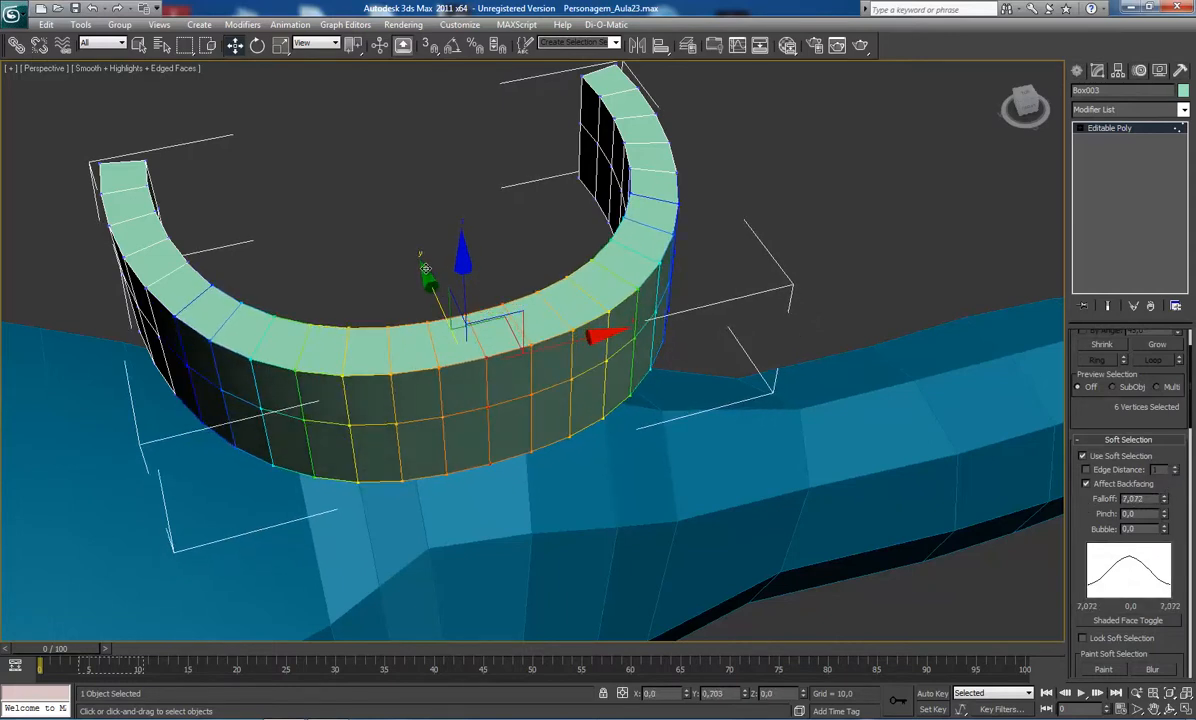
{"action": "left_click_drag", "start_coordinate": [425, 268], "coordinate": [421, 256]}
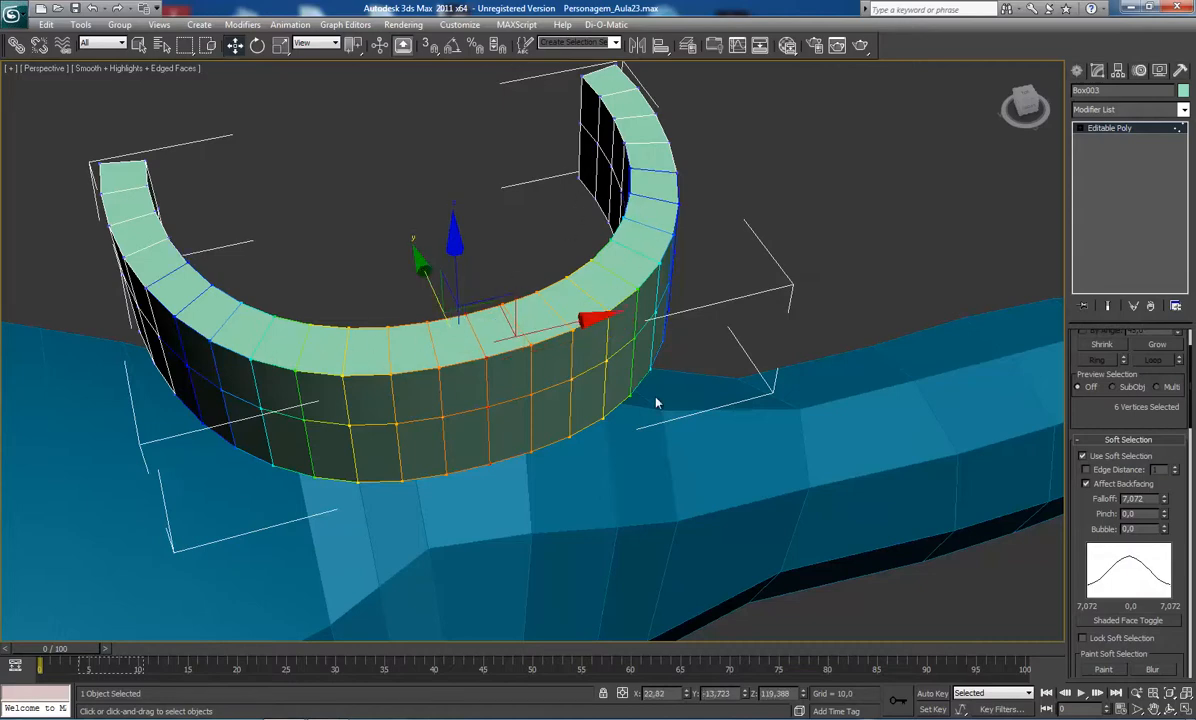
Raise the soft selection falloff to about 8.557 and move the middle vertices along Y to about -12.843.
{"action": "middle_click_drag", "start_coordinate": [657, 402], "coordinate": [603, 374], "text": "alt"}
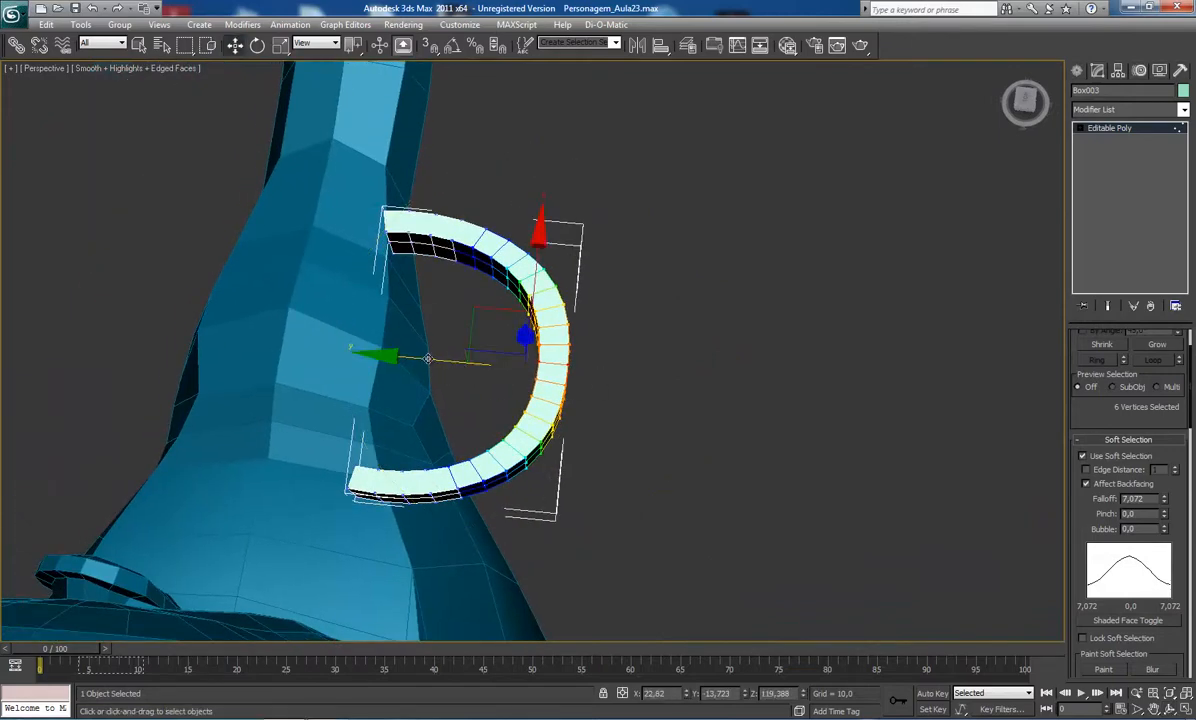
{"action": "left_click_drag", "start_coordinate": [399, 335], "coordinate": [395, 334]}
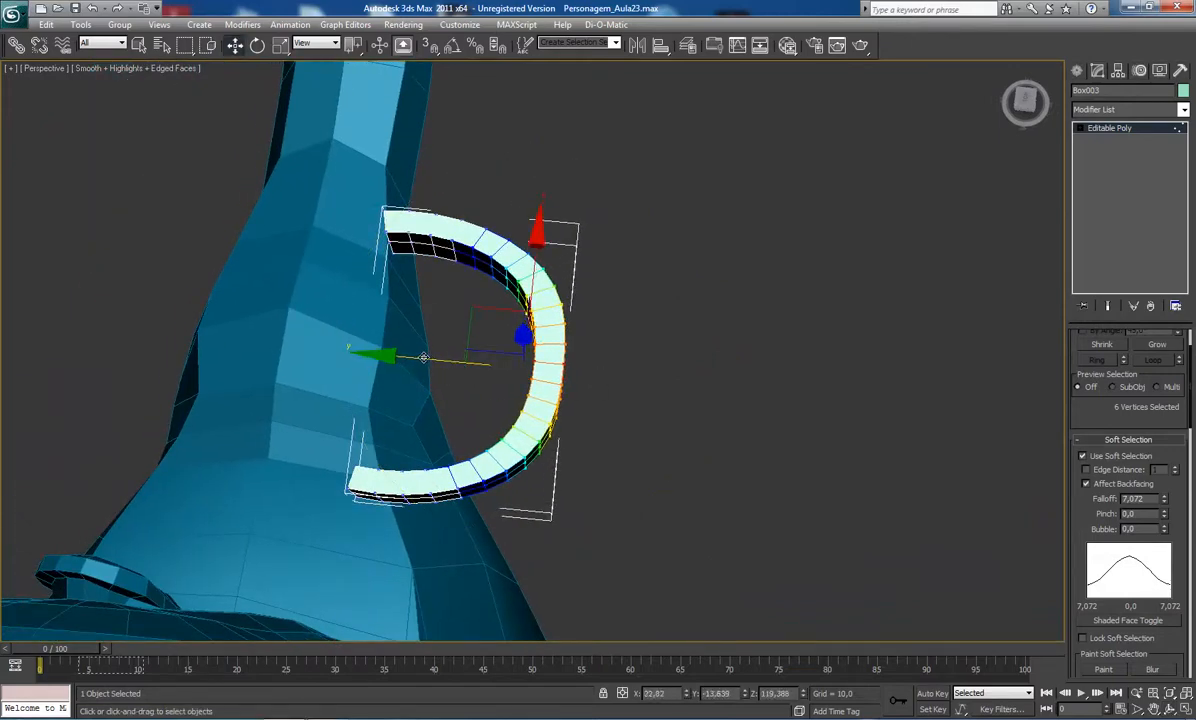
{"action": "key", "text": "ctrl+z"}
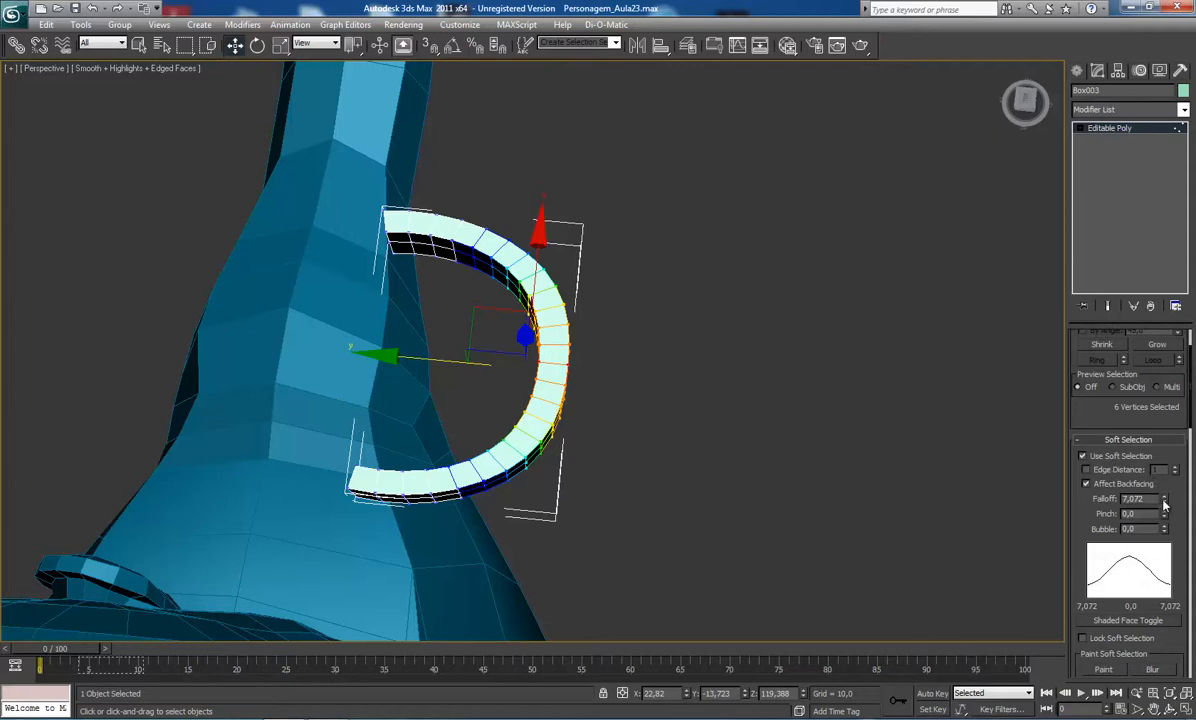
{"action": "left_click_drag", "start_coordinate": [1164, 501], "coordinate": [1164, 483]}
{"action": "left_click_drag", "start_coordinate": [380, 338], "coordinate": [374, 338]}
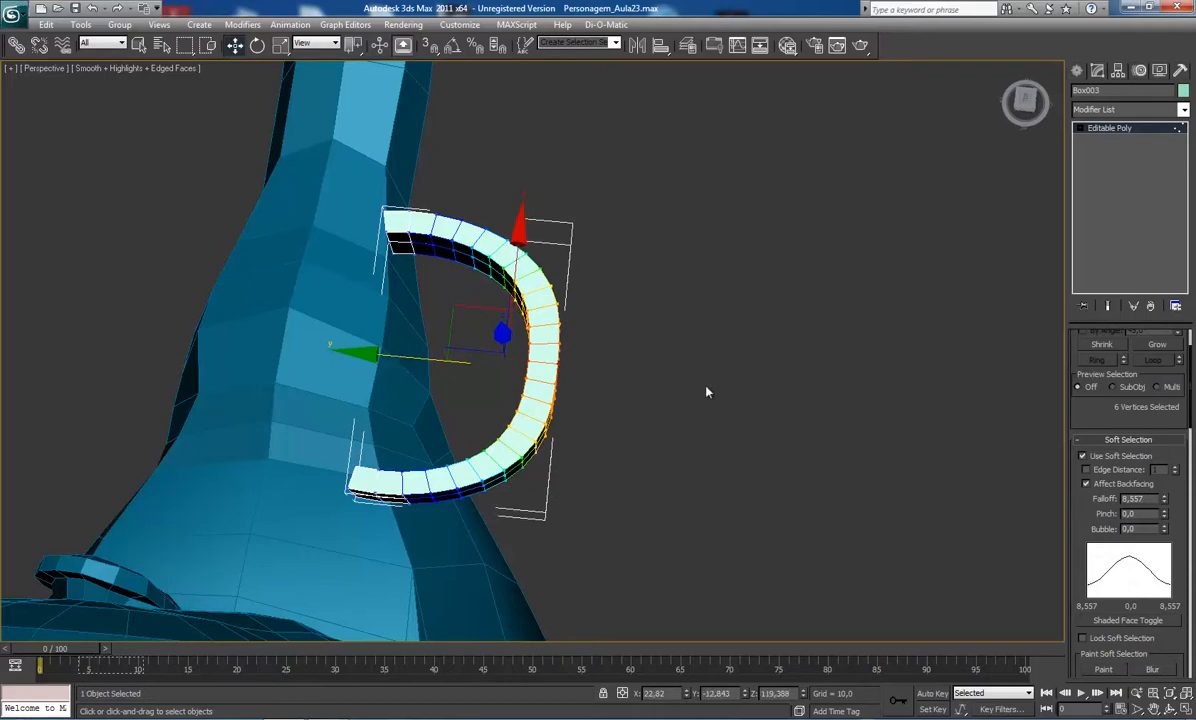
{"action": "middle_click_drag", "start_coordinate": [707, 392], "coordinate": [729, 357], "text": "alt"}
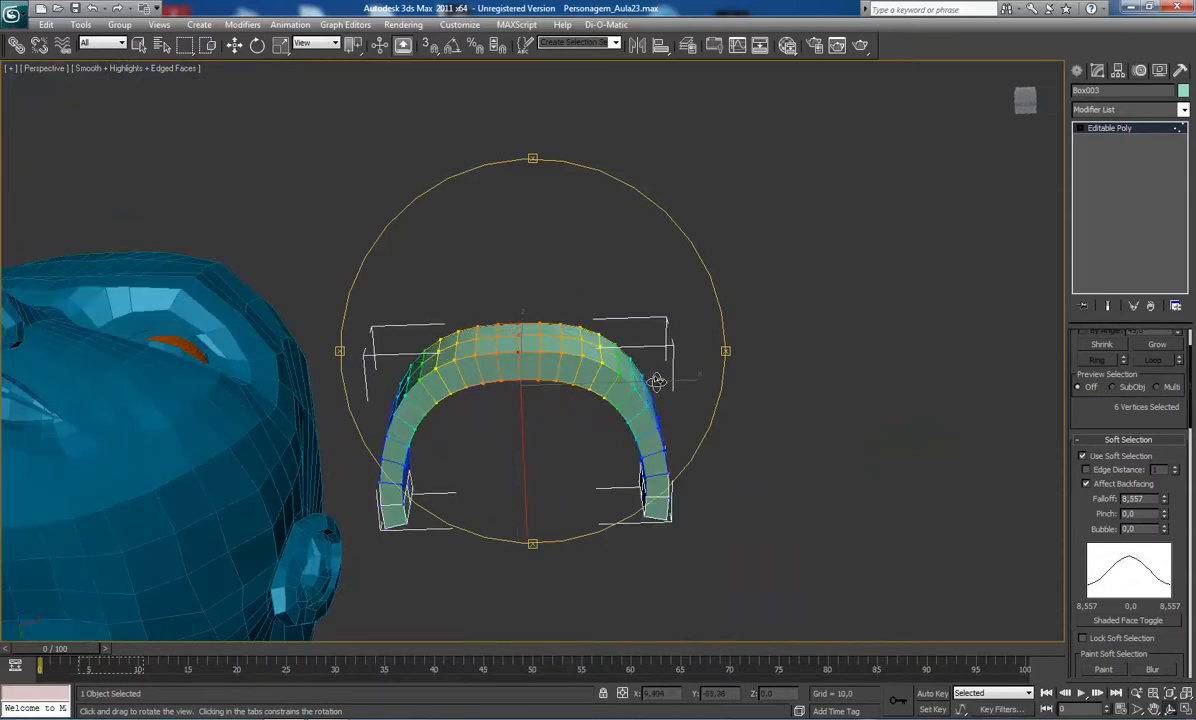
In Polygon mode, select a single underside polygon near the middle of the arch and turn off soft selection.
{"action": "key", "text": "4"}
{"action": "middle_click_drag", "start_coordinate": [553, 414], "coordinate": [569, 366]}
{"action": "scroll", "coordinate": [568, 386], "scroll_direction": "up", "scroll_amount": 5}
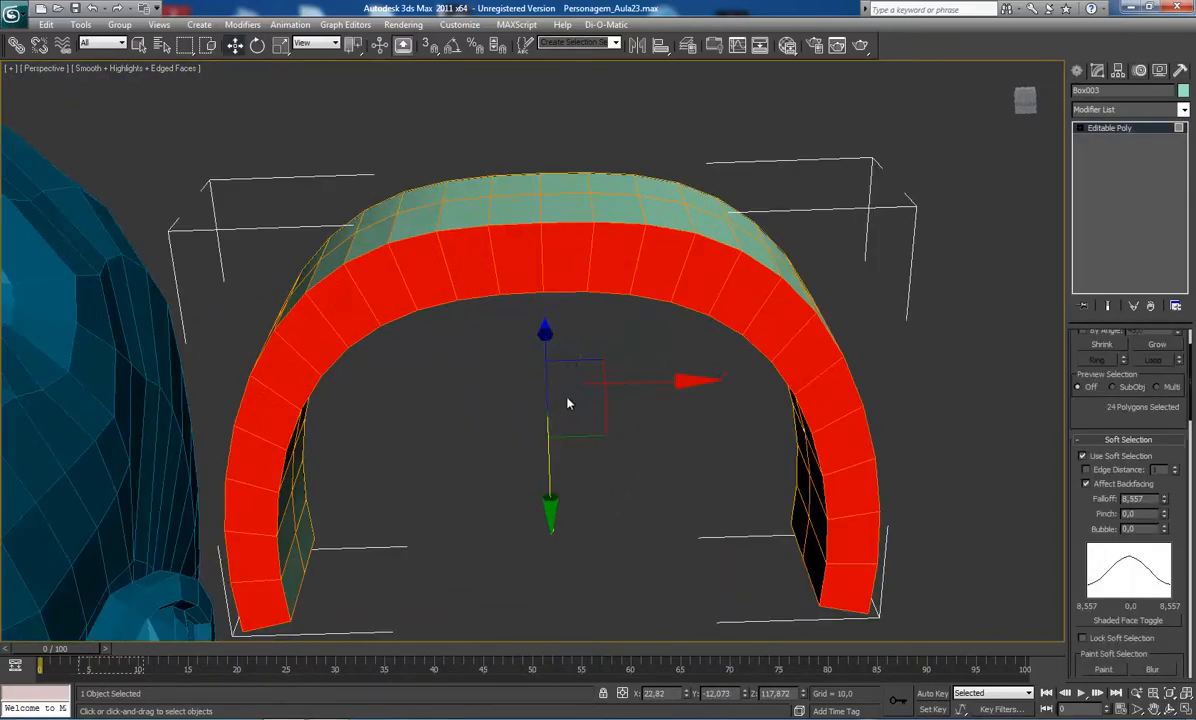
{"action": "left_click", "coordinate": [559, 401]}
{"action": "left_click", "coordinate": [595, 283]}
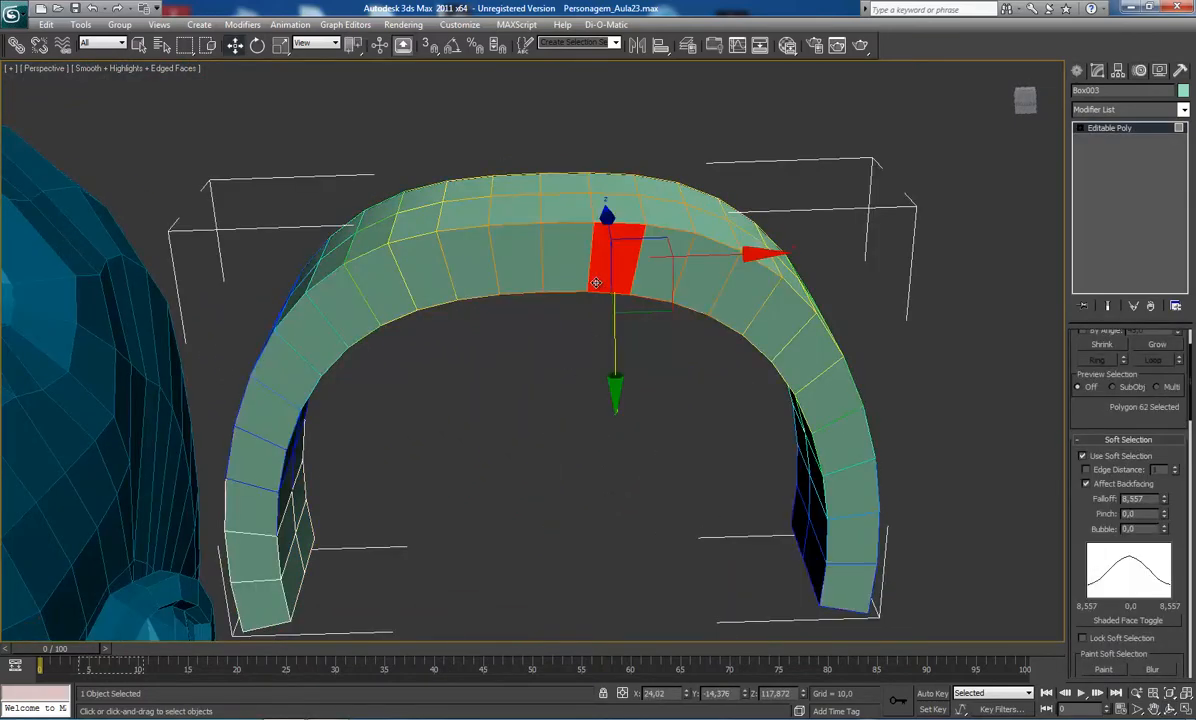
{"action": "left_click", "coordinate": [1130, 460]}
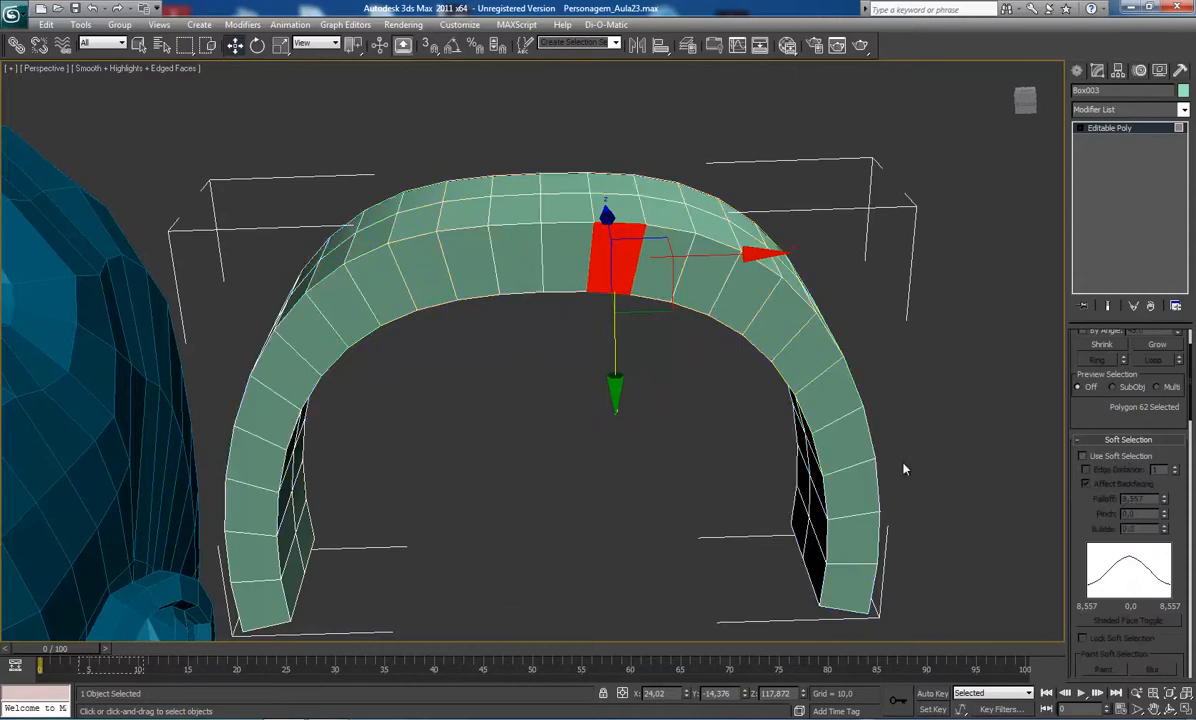
In Edge mode, select the whole inner edge loop on the underside of the curved box.
{"action": "middle_click_drag", "start_coordinate": [806, 440], "coordinate": [762, 408]}
{"action": "key", "text": "2"}
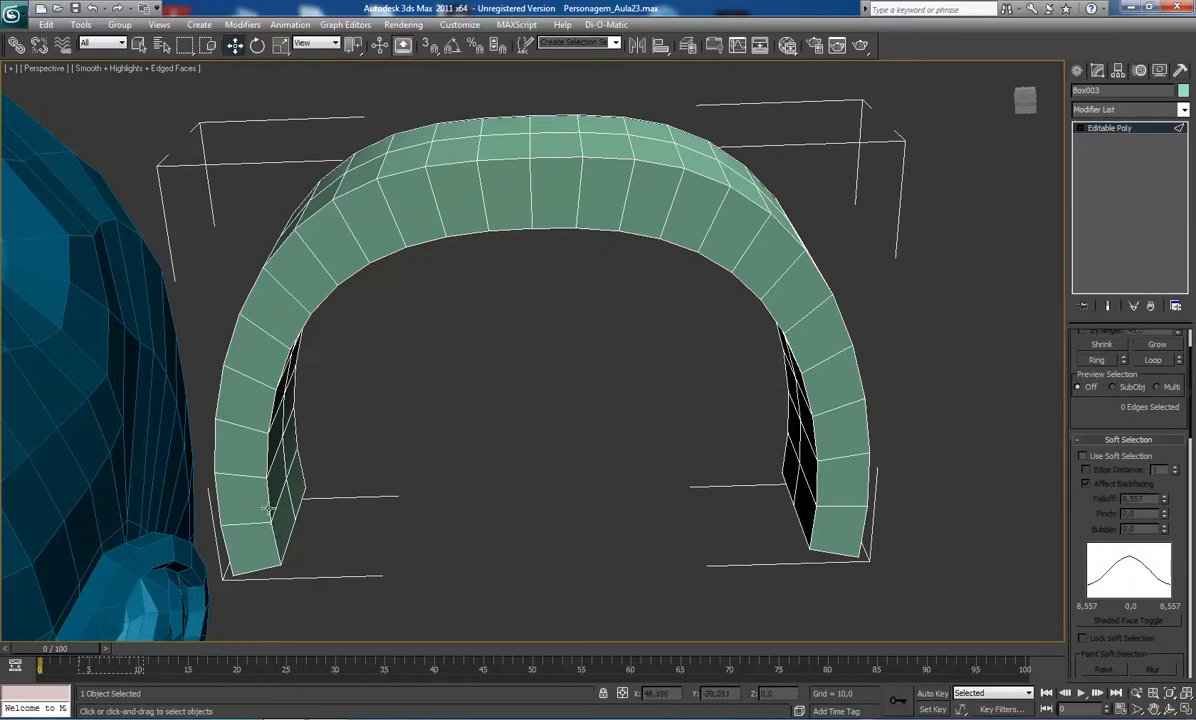
{"action": "left_click", "coordinate": [268, 508]}
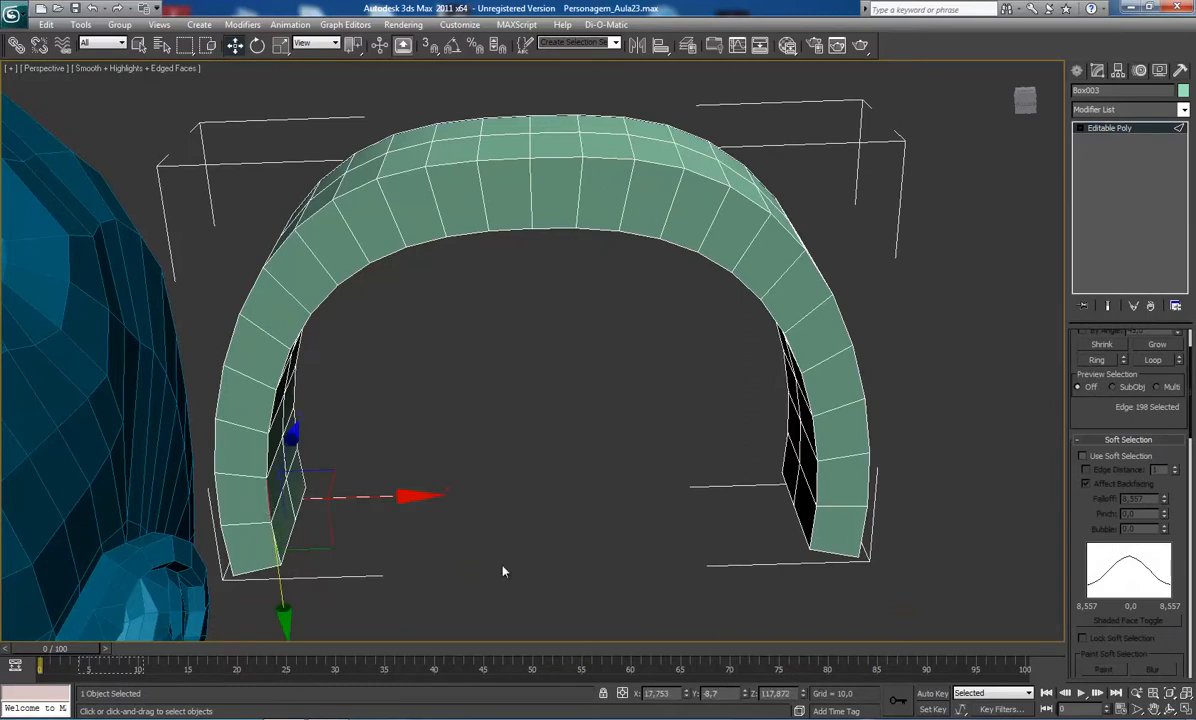
{"action": "left_click", "coordinate": [1152, 362]}
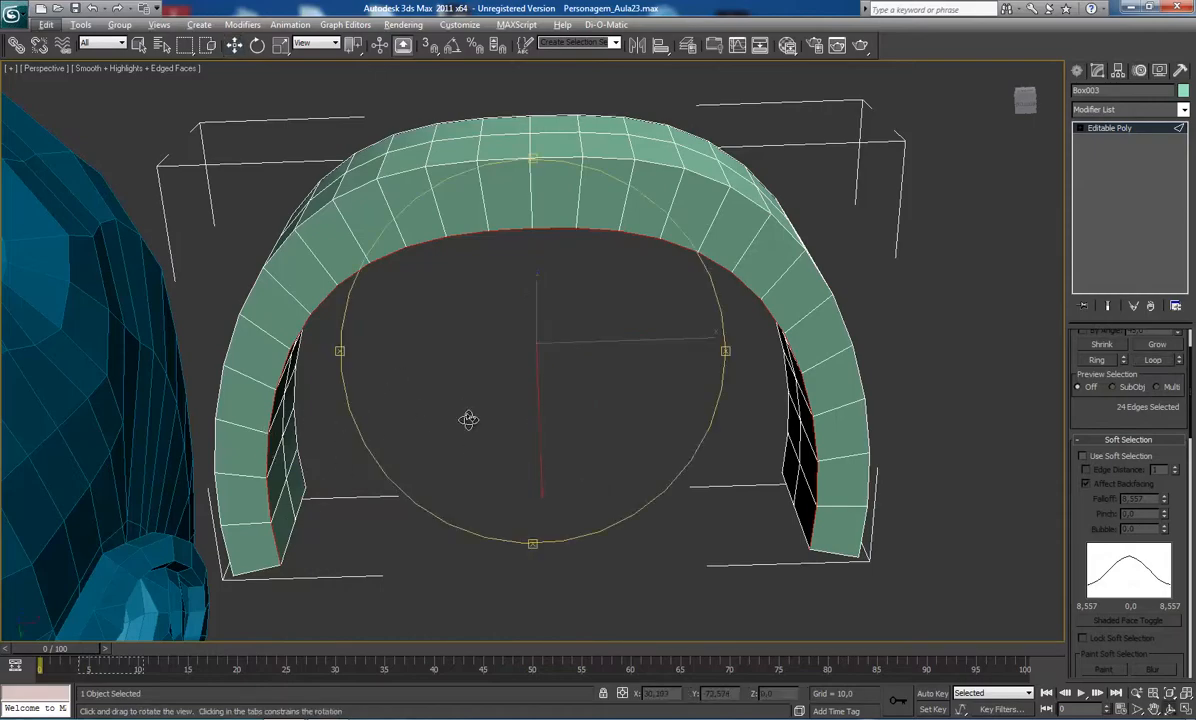
Deselect the inner loop's edges along both legs, keeping only the 12 edges across the arch's middle.
{"action": "middle_click_drag", "start_coordinate": [467, 419], "coordinate": [515, 383], "text": "alt"}
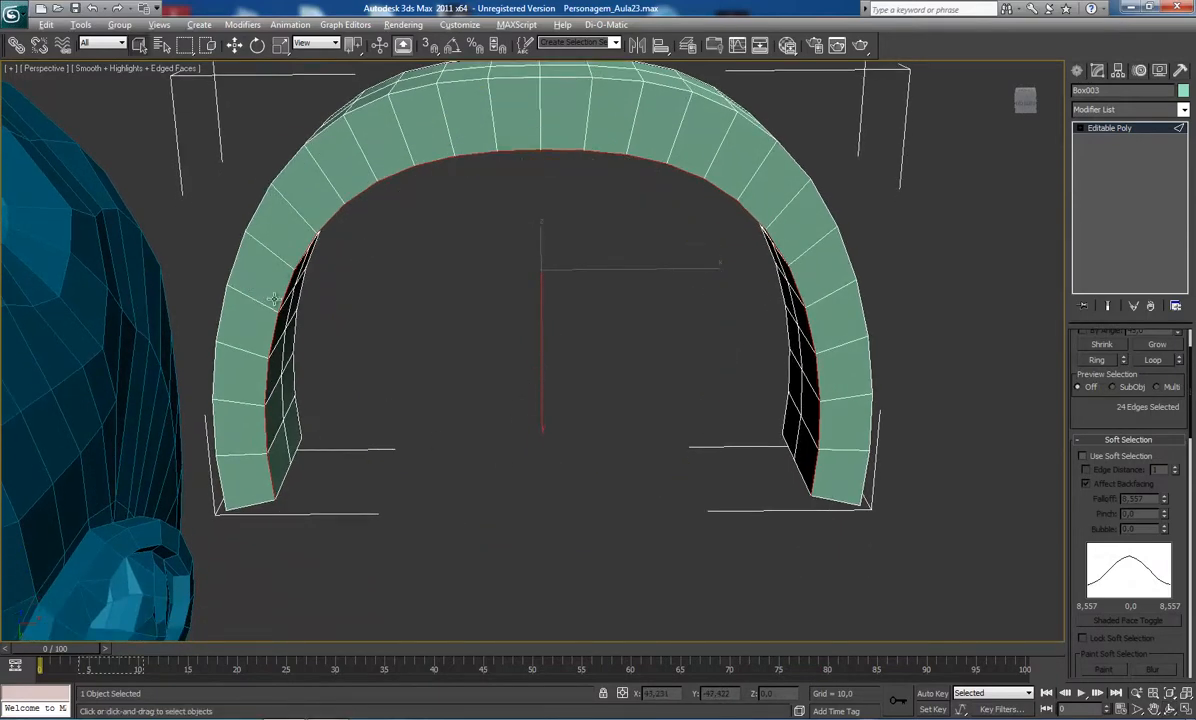
{"action": "left_click_drag", "start_coordinate": [246, 254], "coordinate": [400, 555], "text": "alt"}
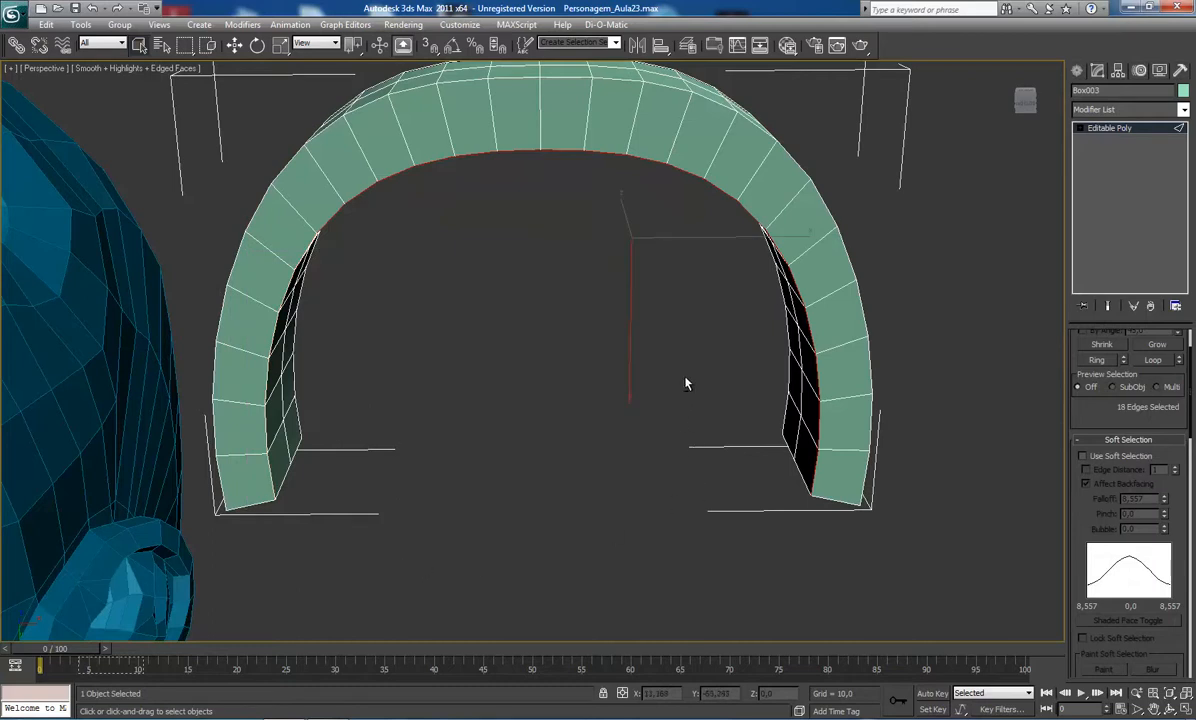
{"action": "left_click_drag", "start_coordinate": [662, 536], "coordinate": [921, 283], "text": "alt"}
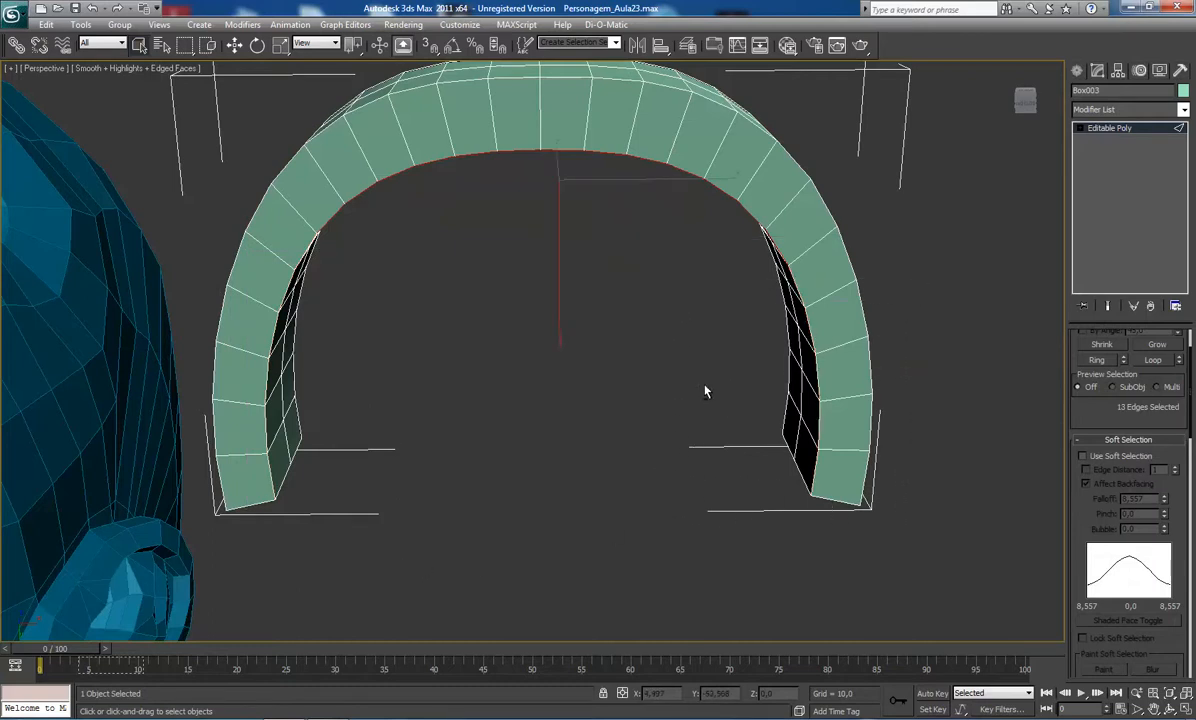
{"action": "left_click_drag", "start_coordinate": [762, 302], "coordinate": [798, 265], "text": "alt"}
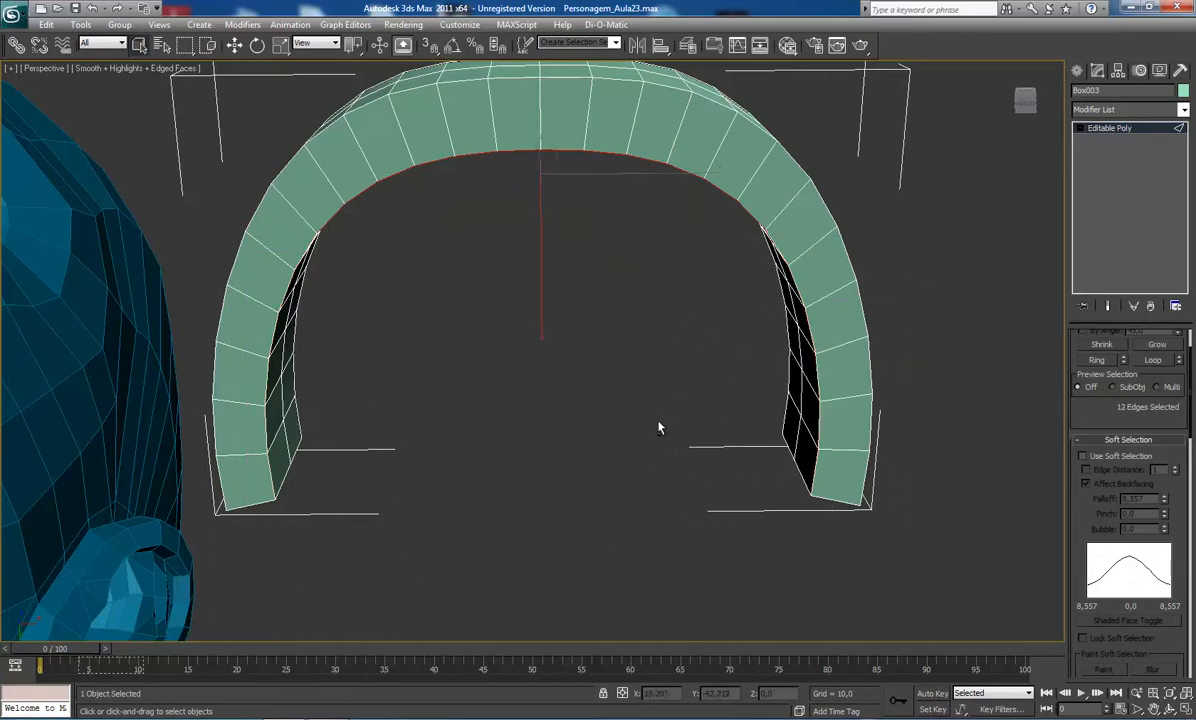
{"action": "middle_click_drag", "start_coordinate": [658, 428], "coordinate": [520, 205], "text": "alt"}
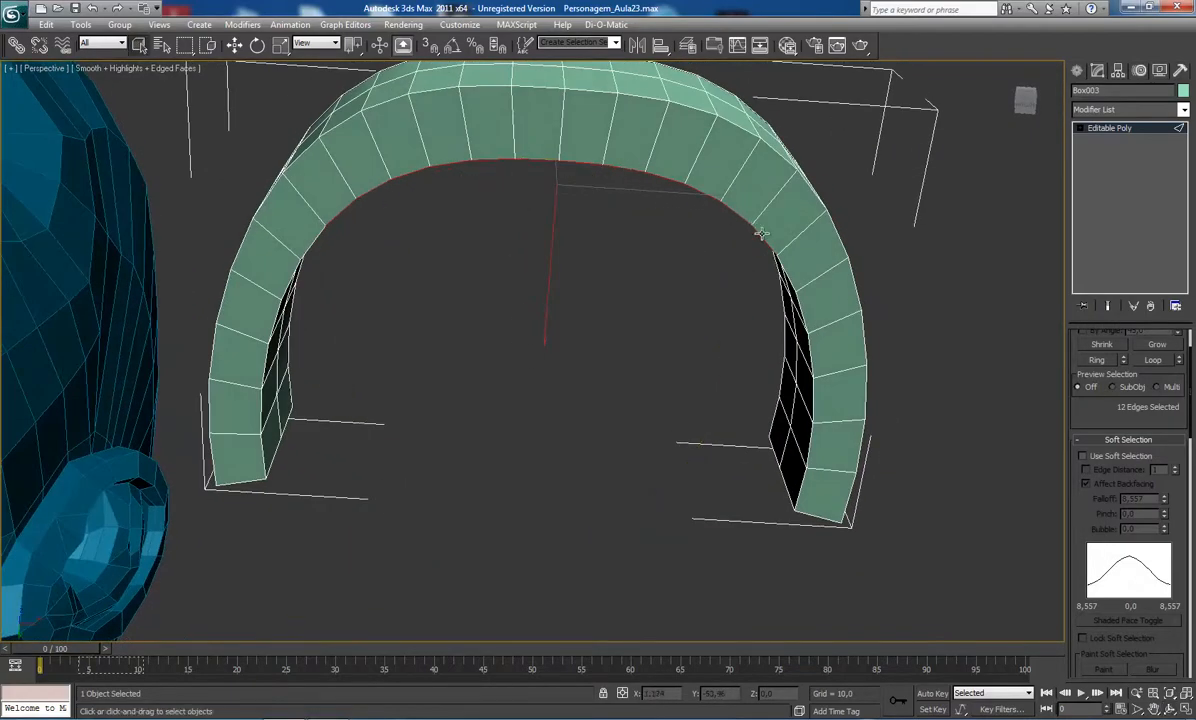
Move the 12 inner edges along Y by about -0.841 toward the outer rim and clear the selection.
{"action": "key", "text": "w"}
{"action": "left_click_drag", "start_coordinate": [547, 292], "coordinate": [545, 242], "text": "shift"}
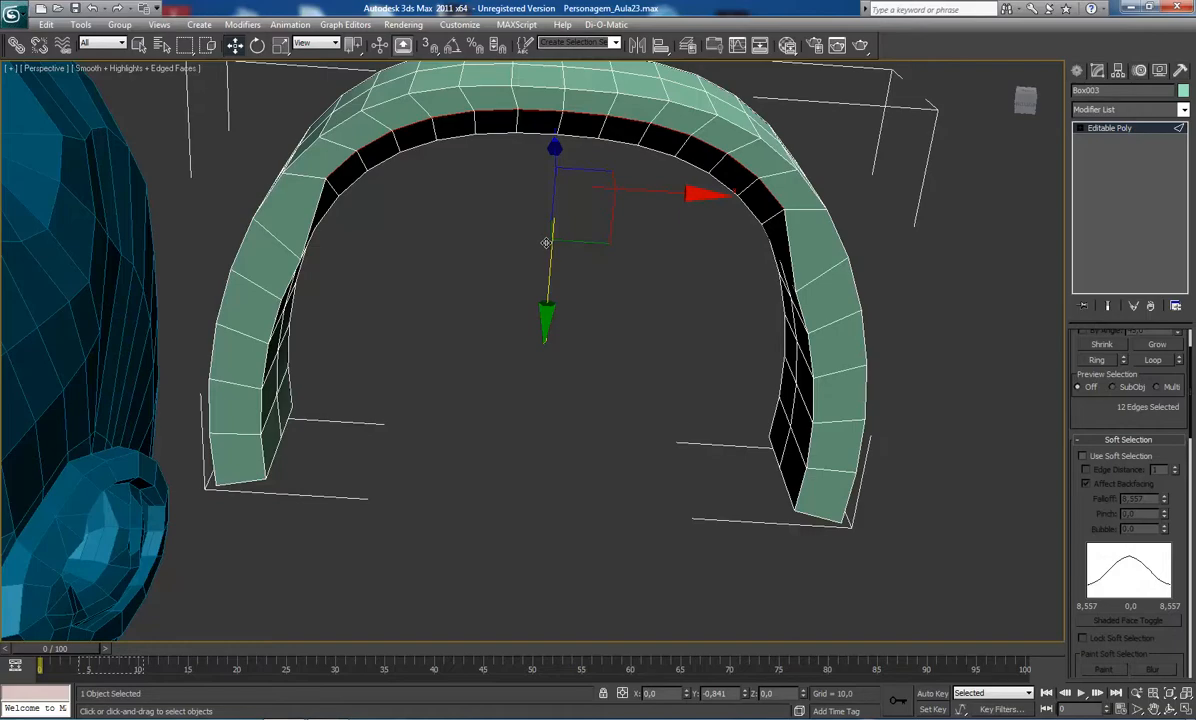
{"action": "left_click", "coordinate": [546, 245]}
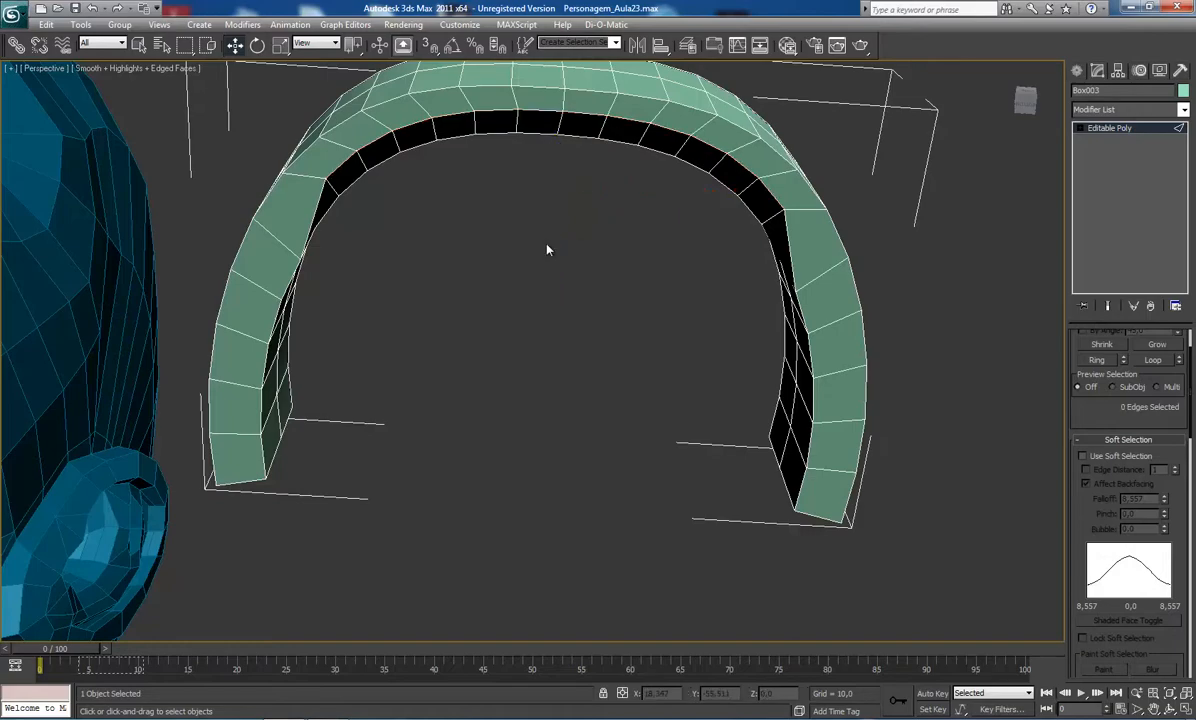
Select four consecutive edges along the arch's outer front rim, starting at the shoulder beside one leg.
{"action": "middle_click_drag", "start_coordinate": [547, 248], "coordinate": [825, 303], "text": "alt"}
{"action": "right_click", "coordinate": [756, 177]}
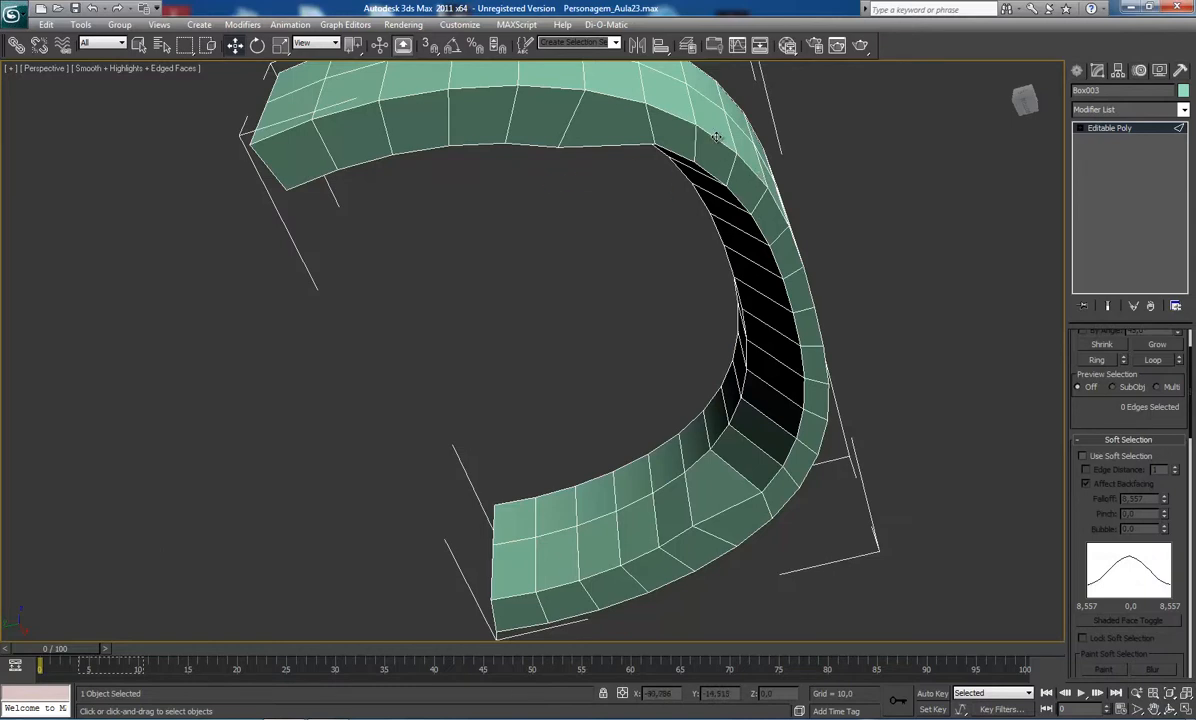
{"action": "left_click", "coordinate": [716, 137]}
{"action": "left_click", "coordinate": [762, 172], "text": "ctrl"}
{"action": "key", "text": "ctrl+z"}
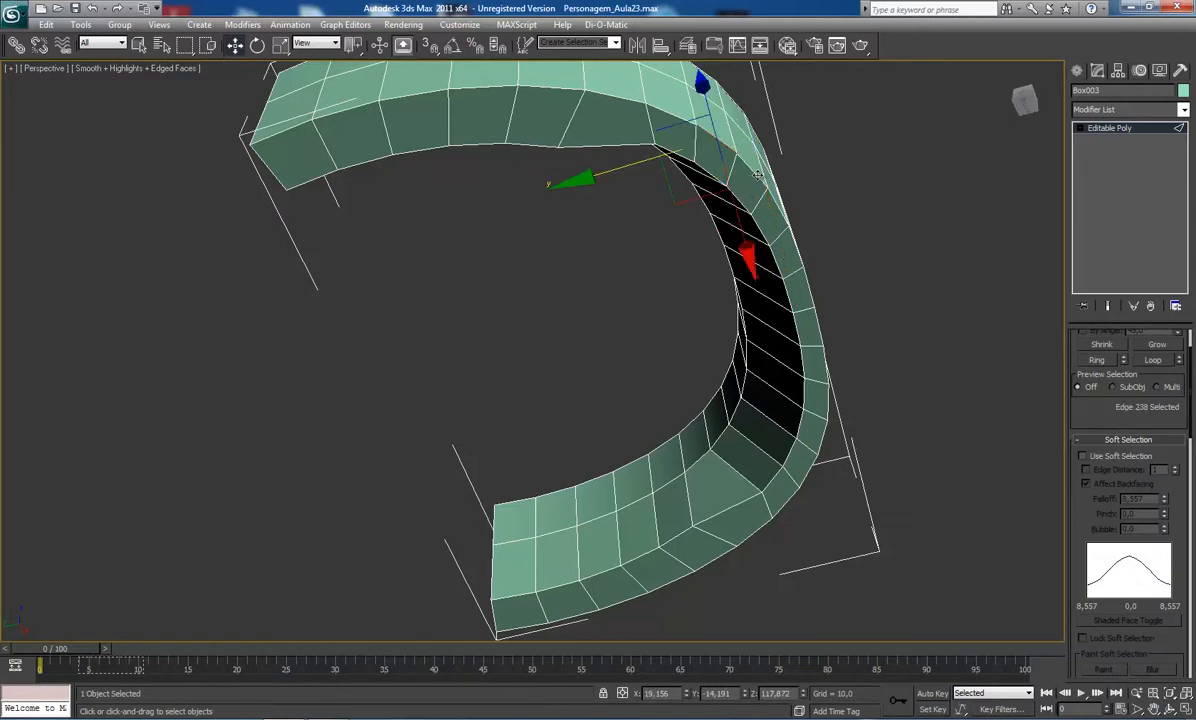
{"action": "left_click", "coordinate": [754, 172], "text": "ctrl"}
{"action": "left_click", "coordinate": [781, 222], "text": "ctrl"}
{"action": "left_click", "coordinate": [798, 250], "text": "ctrl"}
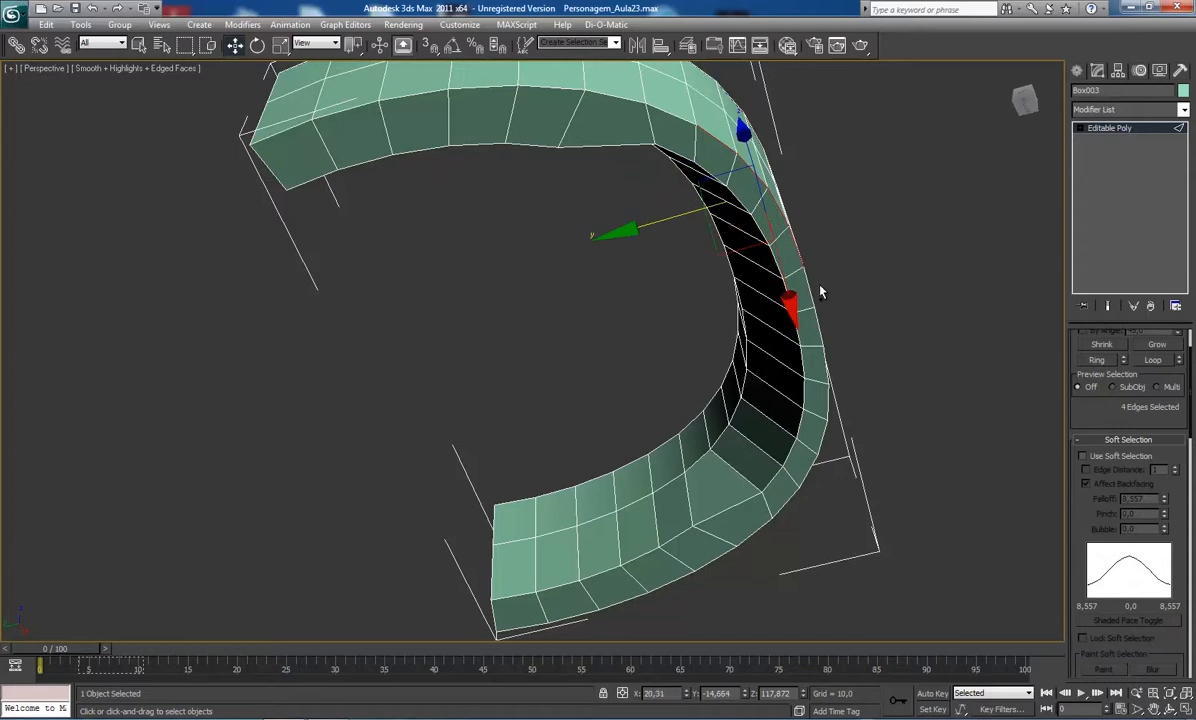
Extend the edge selection along the outer front rim across the arch's middle to the opposite shoulder, up to 11 edges.
{"action": "middle_click_drag", "start_coordinate": [819, 290], "coordinate": [627, 294]}
{"action": "left_click", "coordinate": [612, 315], "text": "ctrl"}
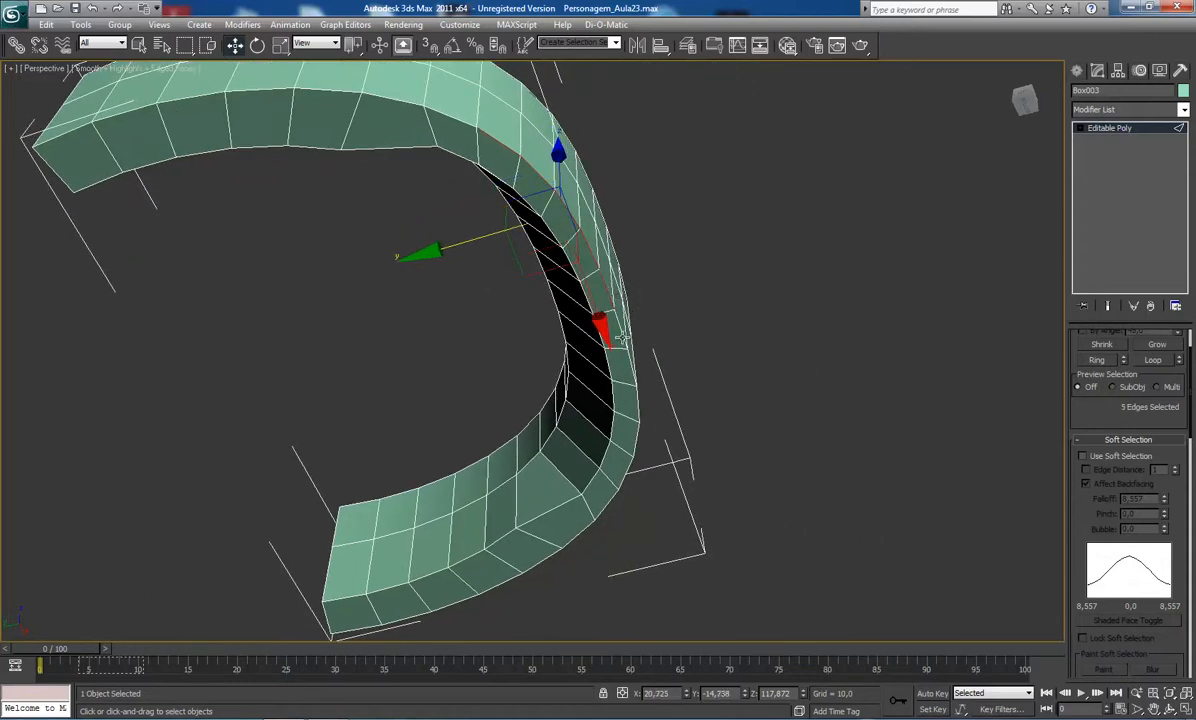
{"action": "left_click", "coordinate": [620, 337], "text": "ctrl"}
{"action": "left_click", "coordinate": [631, 386], "text": "ctrl"}
{"action": "left_click", "coordinate": [635, 407], "text": "ctrl"}
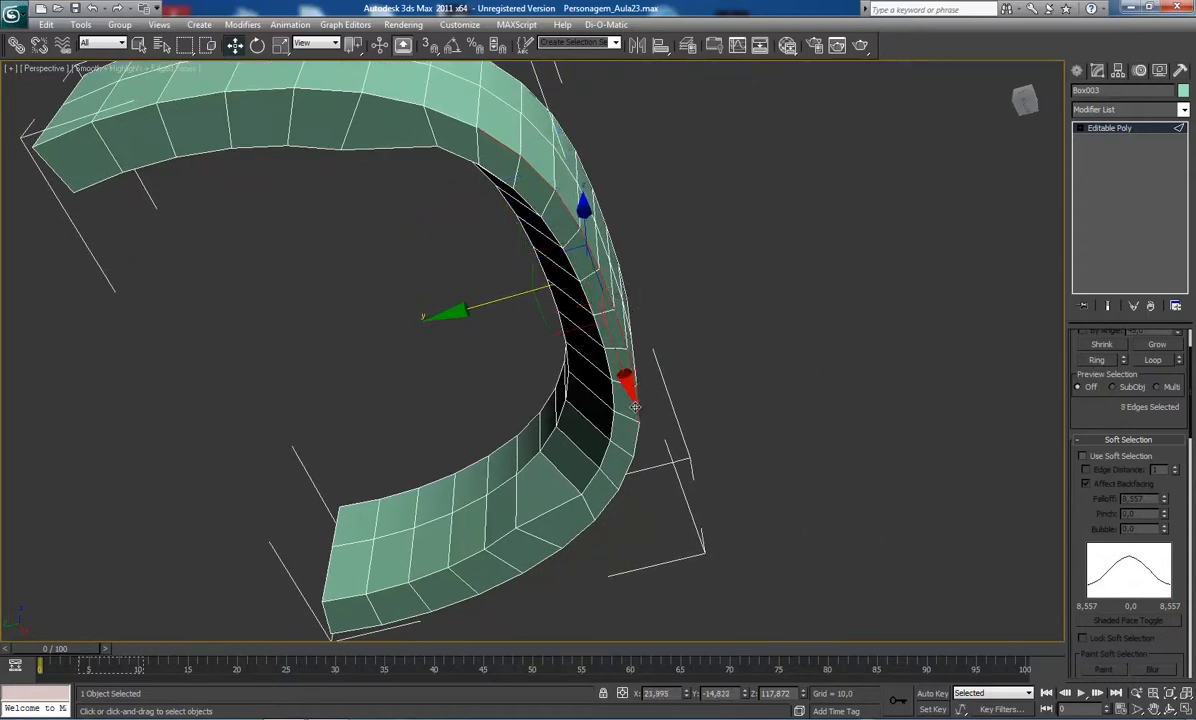
{"action": "left_click", "coordinate": [634, 452], "text": "ctrl"}
{"action": "left_click", "coordinate": [624, 478], "text": "ctrl"}
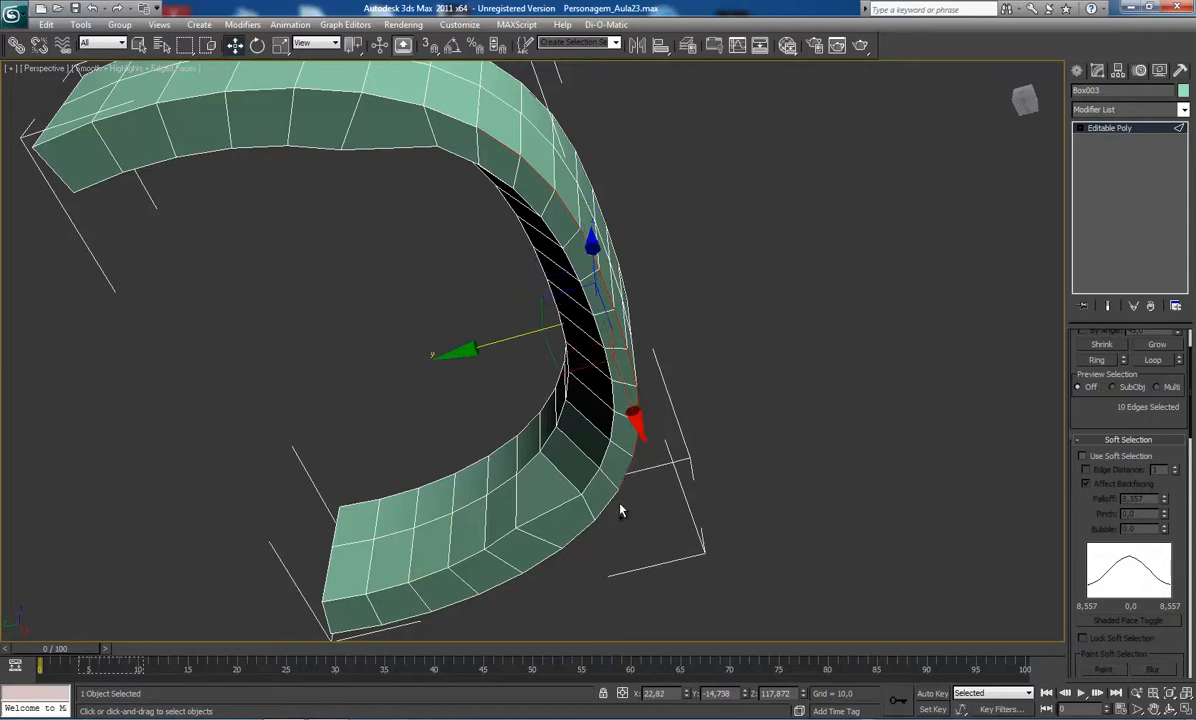
{"action": "left_click", "coordinate": [552, 372], "text": "ctrl"}
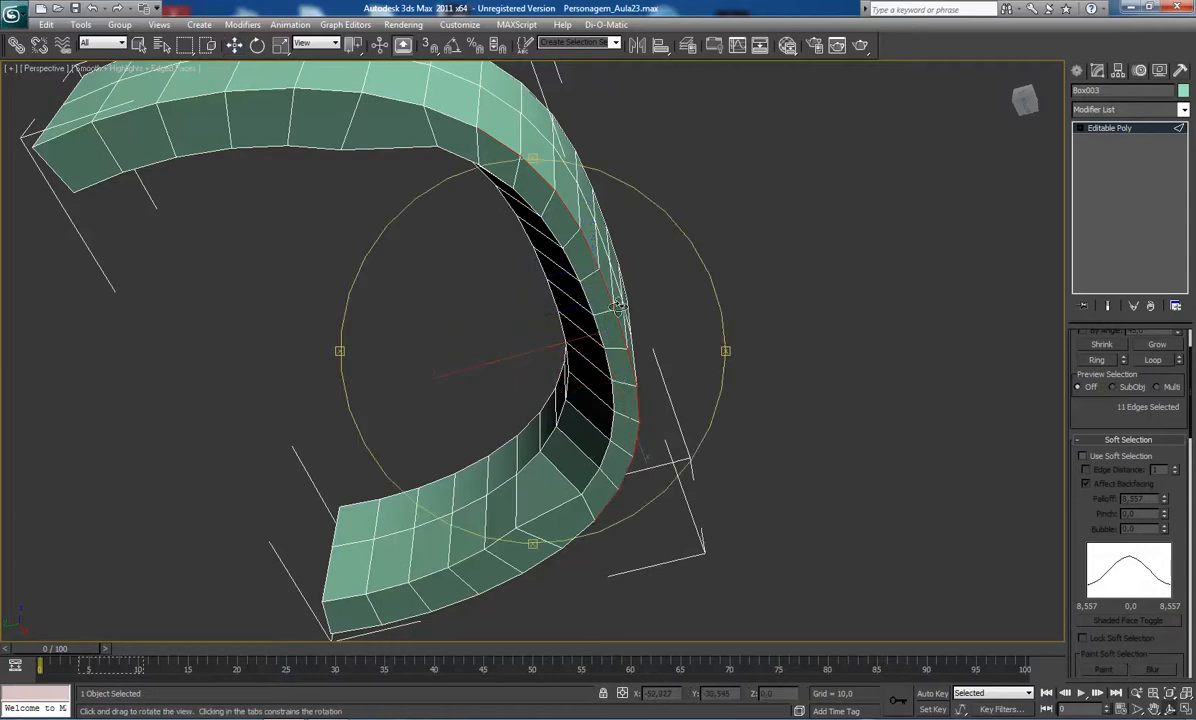
Move the 10 central outer front rim edges along Y by about 0.18 toward the inner rim.
{"action": "middle_click_drag", "start_coordinate": [506, 361], "coordinate": [520, 300], "text": "alt"}
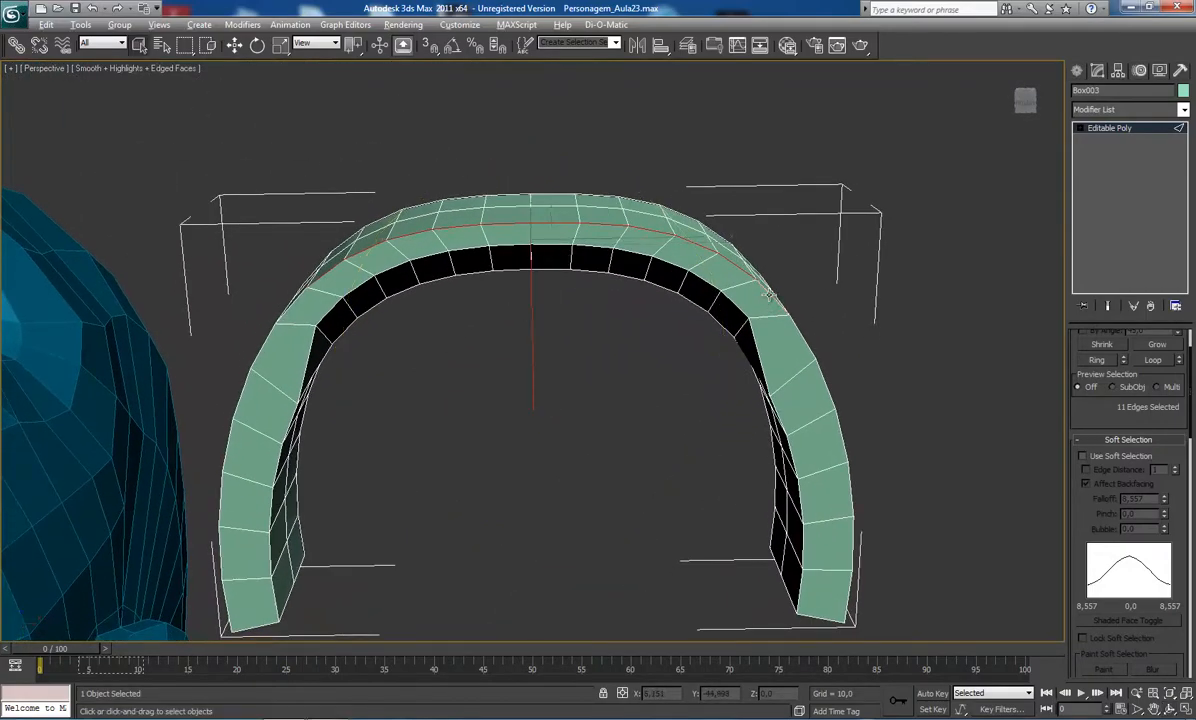
{"action": "key", "text": "w"}
{"action": "left_click_drag", "start_coordinate": [532, 343], "coordinate": [530, 351]}
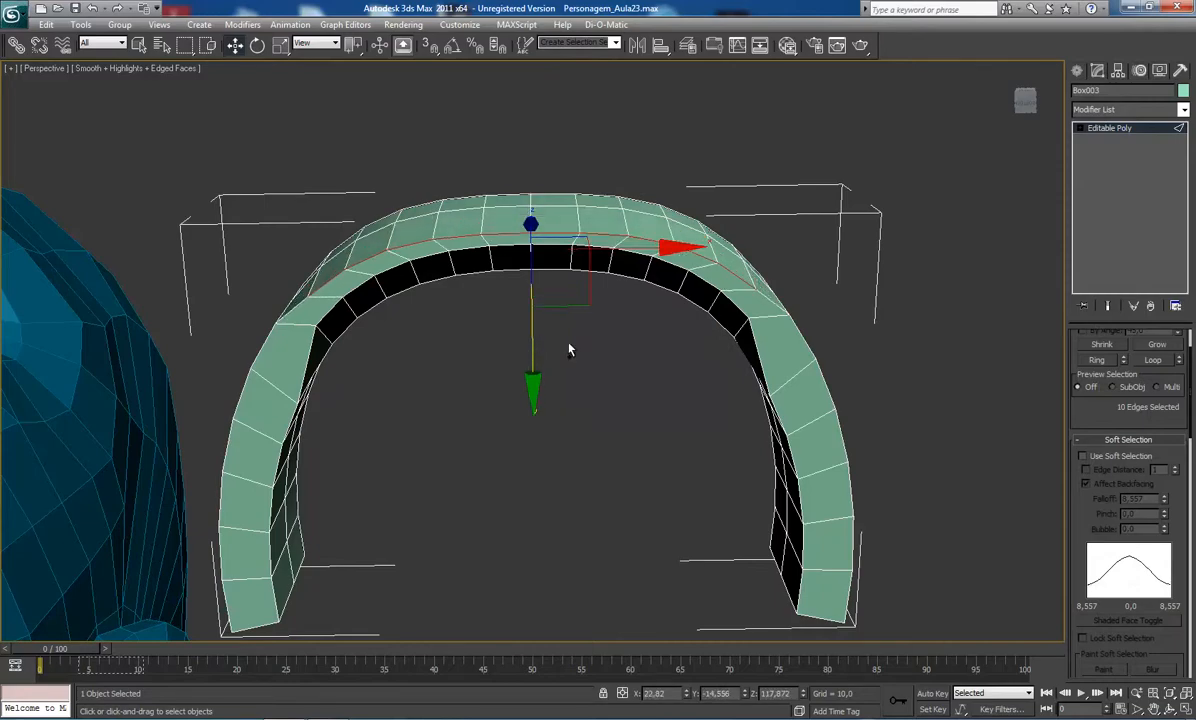
In Vertex mode, move the inner front vertex near the left leg's shoulder outward by about -0.29 in X and -0.225 in Y.
{"action": "middle_click_drag", "start_coordinate": [569, 347], "coordinate": [459, 331], "text": "alt"}
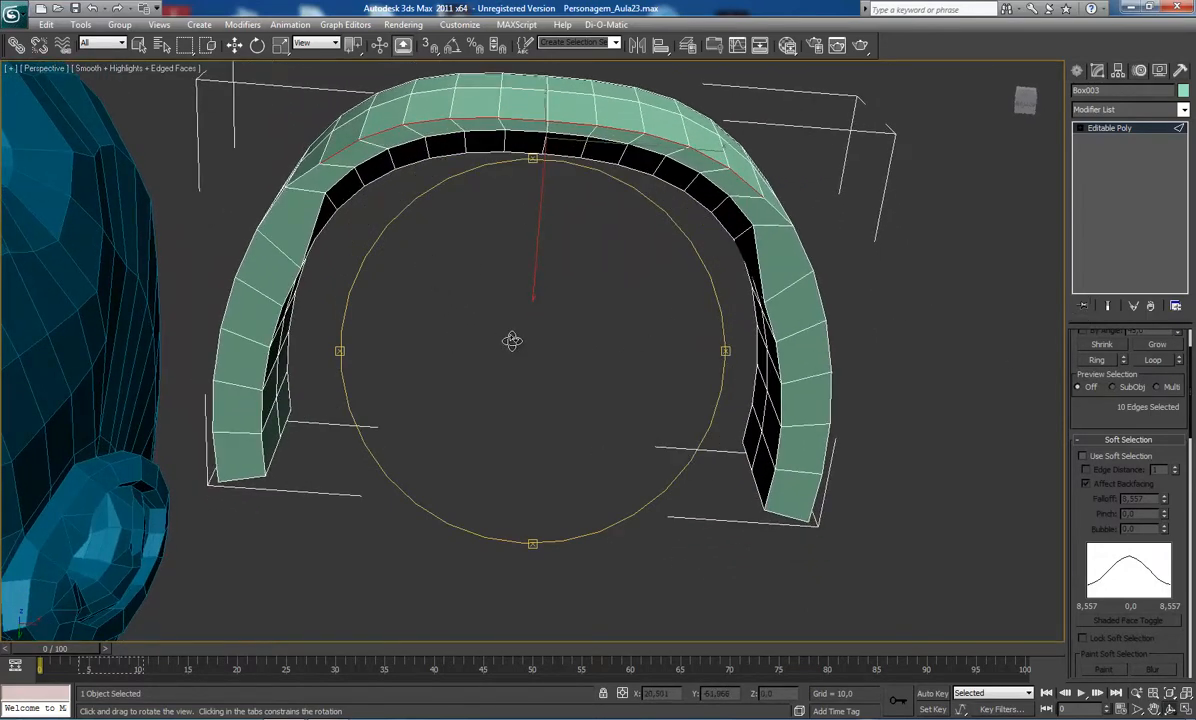
{"action": "middle_click_drag", "start_coordinate": [459, 339], "coordinate": [494, 318], "text": "alt"}
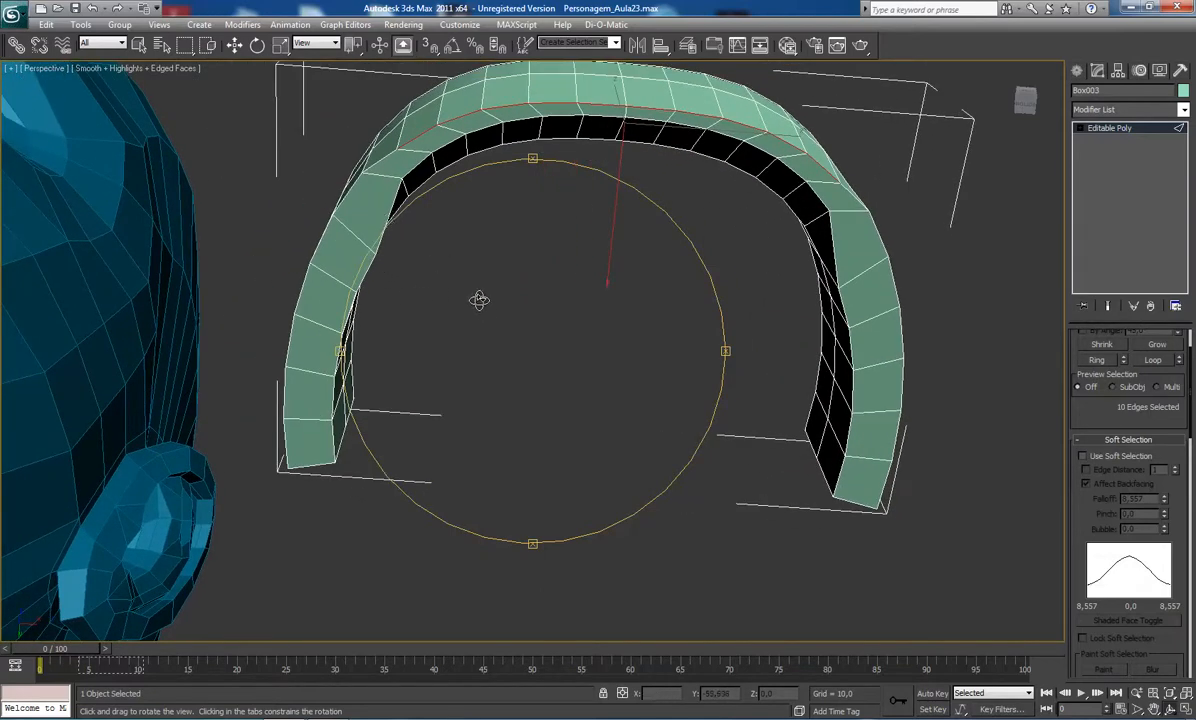
{"action": "left_click_drag", "start_coordinate": [447, 285], "coordinate": [411, 293]}
{"action": "right_click", "coordinate": [411, 294]}
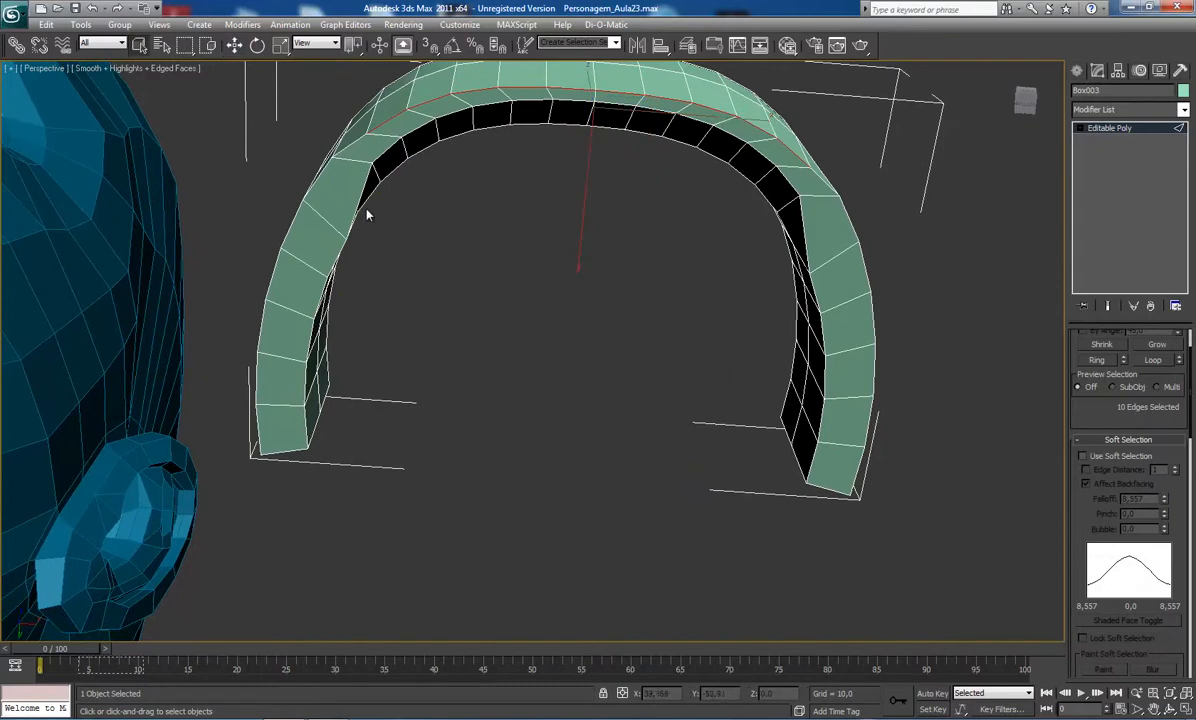
{"action": "left_click", "coordinate": [336, 262]}
{"action": "key", "text": "w"}
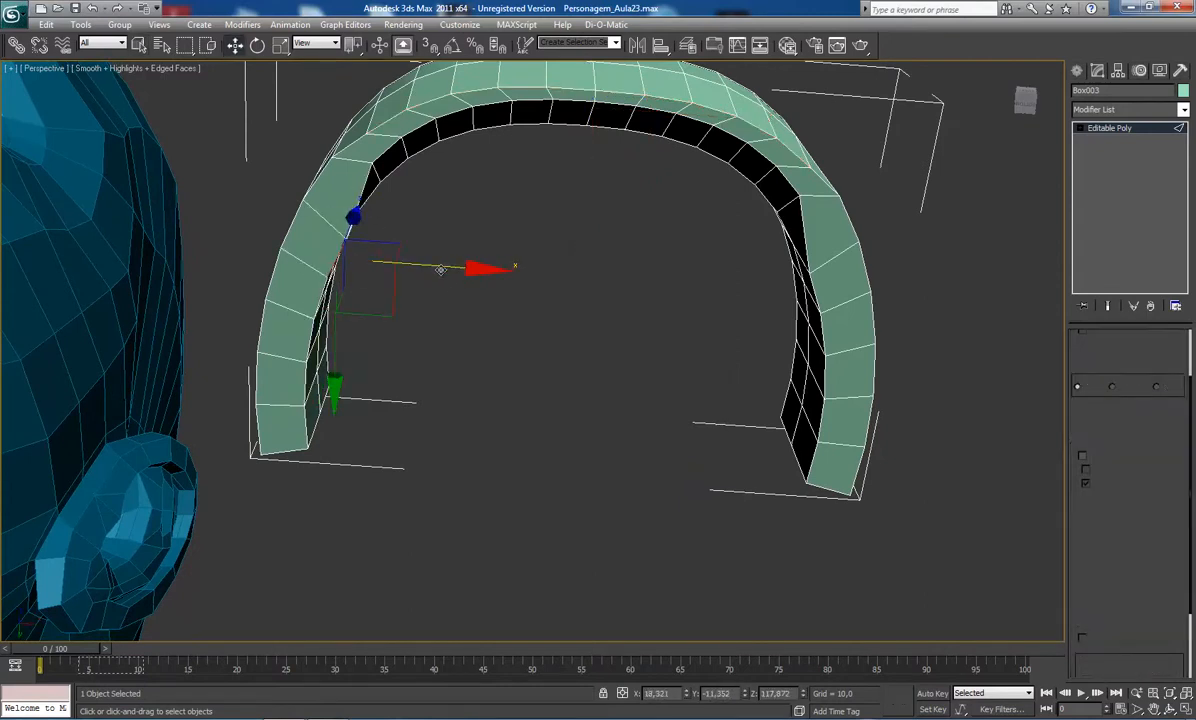
{"action": "key", "text": "1"}
{"action": "left_click", "coordinate": [347, 248]}
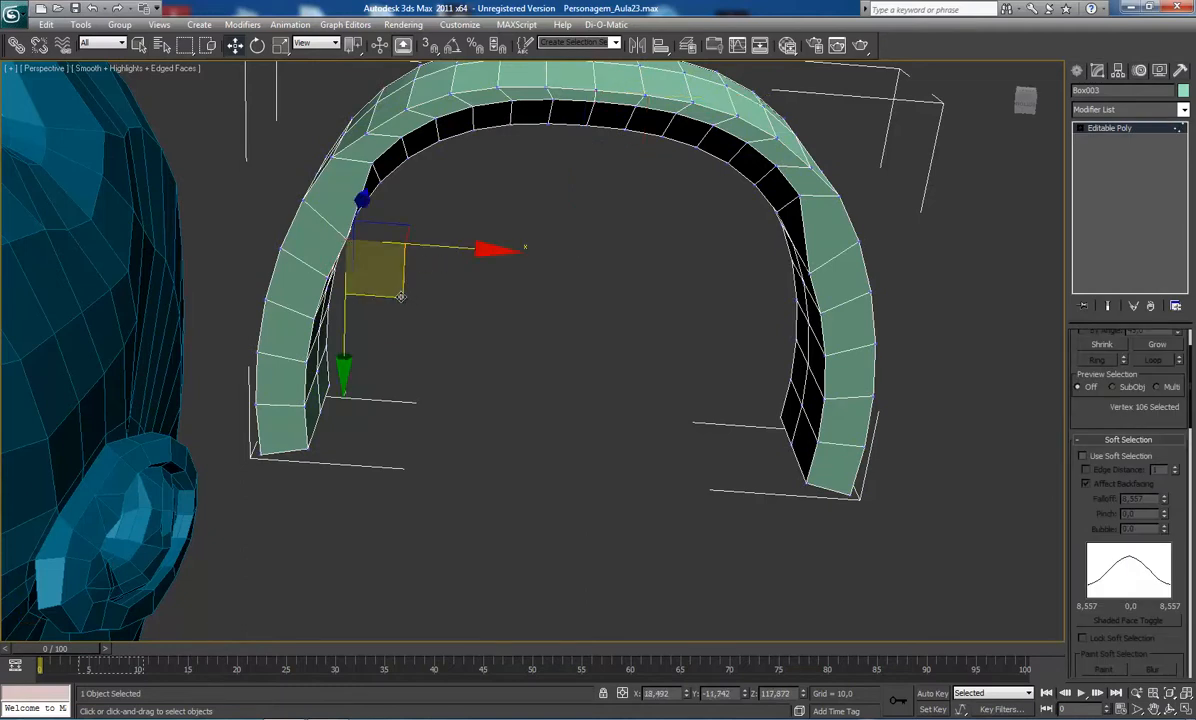
{"action": "left_click_drag", "start_coordinate": [384, 284], "coordinate": [369, 270]}
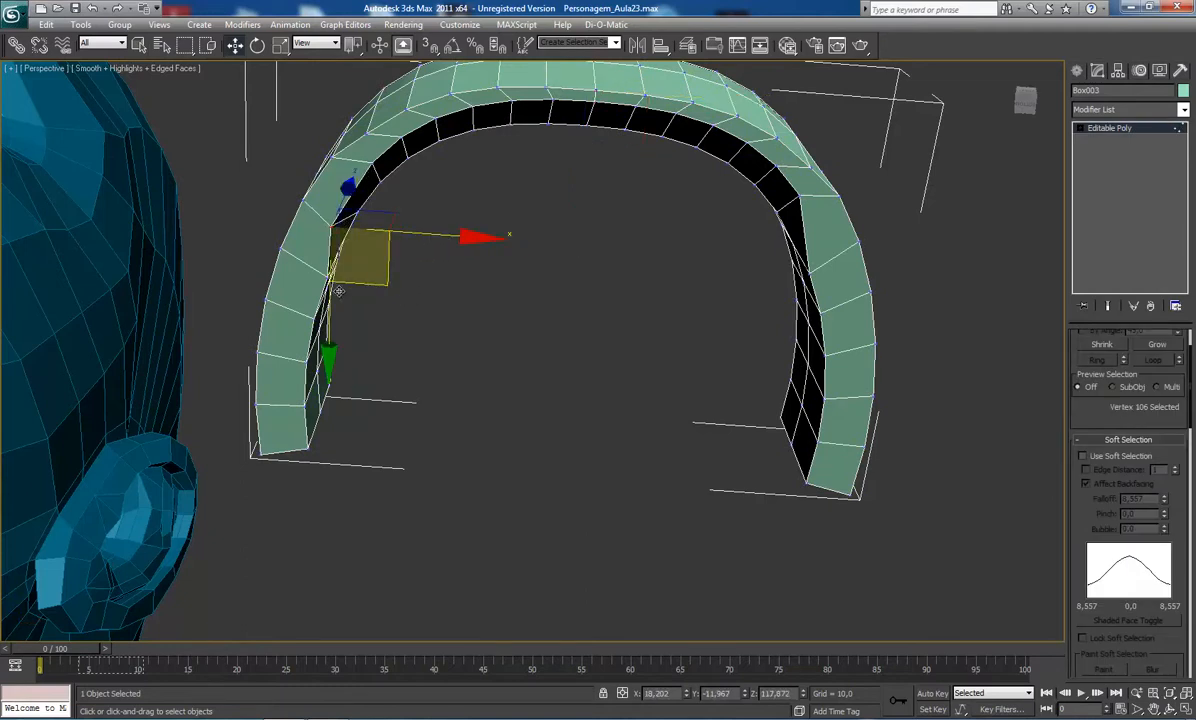
Move the next three inner front vertices down the left leg outward along X to even out its width.
{"action": "left_click", "coordinate": [327, 278]}
{"action": "left_click_drag", "start_coordinate": [442, 290], "coordinate": [428, 288]}
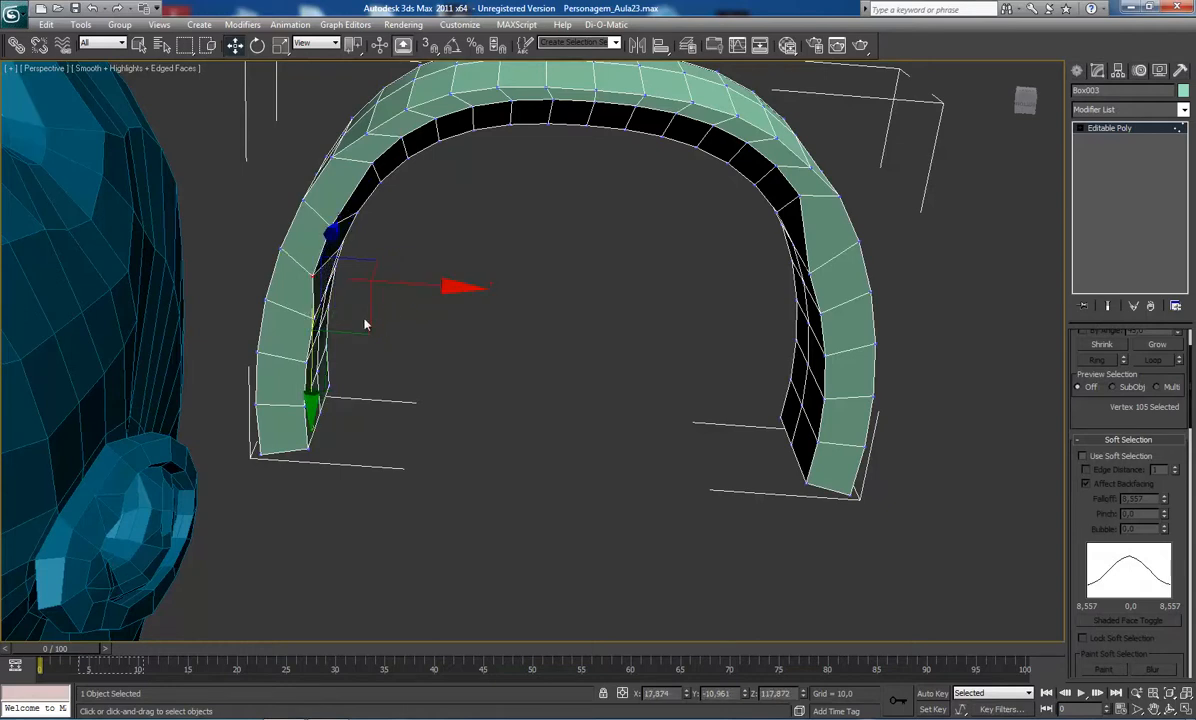
{"action": "left_click", "coordinate": [313, 318]}
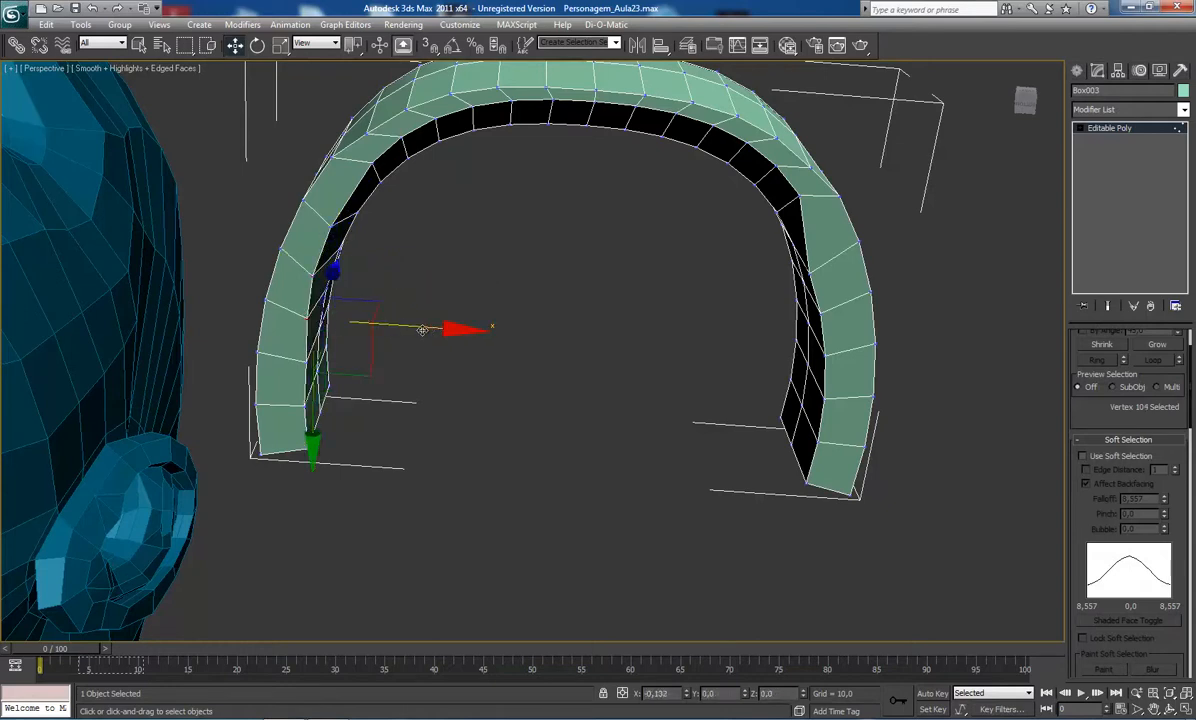
{"action": "left_click", "coordinate": [305, 360]}
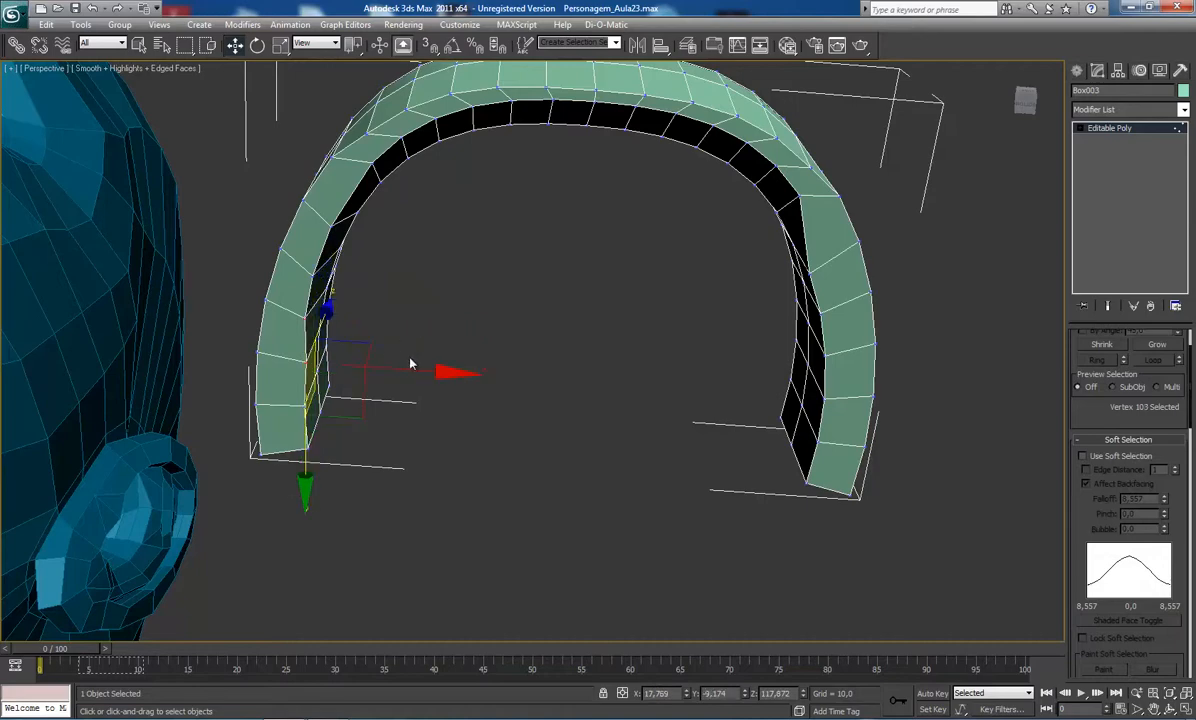
{"action": "left_click_drag", "start_coordinate": [432, 372], "coordinate": [426, 373]}
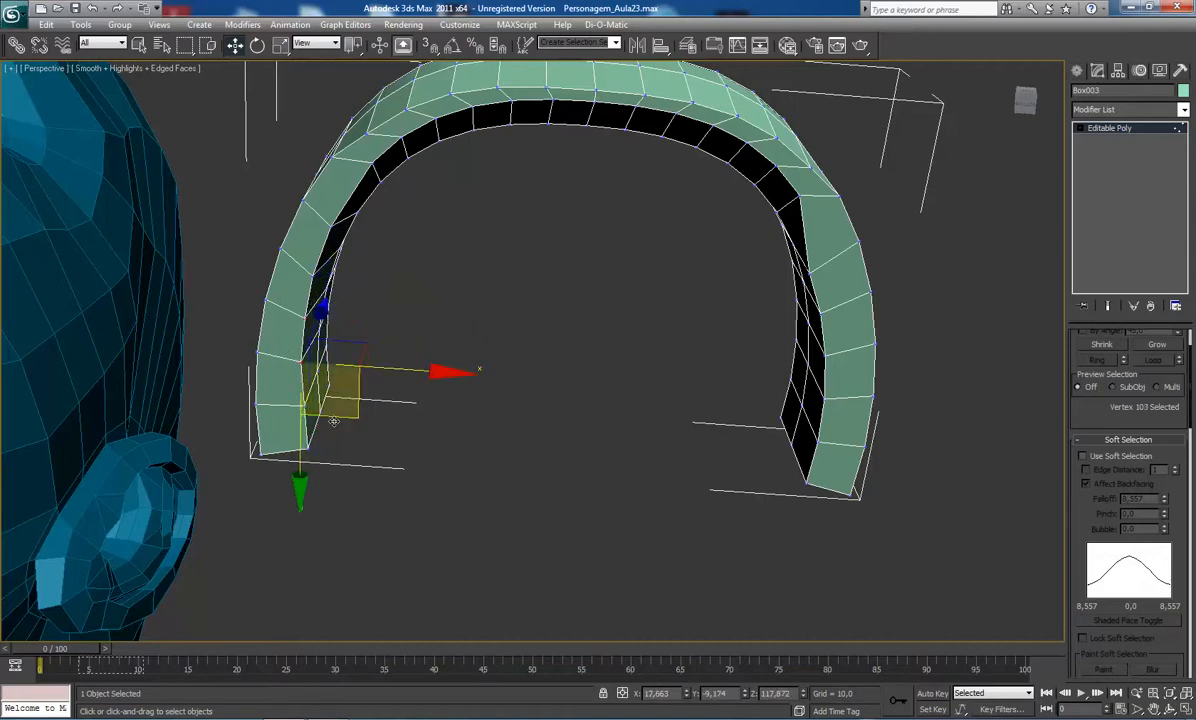
Move three consecutive inner front vertices on the right leg outward along X, starting just below its shoulder.
{"action": "middle_click_drag", "start_coordinate": [540, 330], "coordinate": [579, 276], "text": "alt"}
{"action": "left_click", "coordinate": [729, 277]}
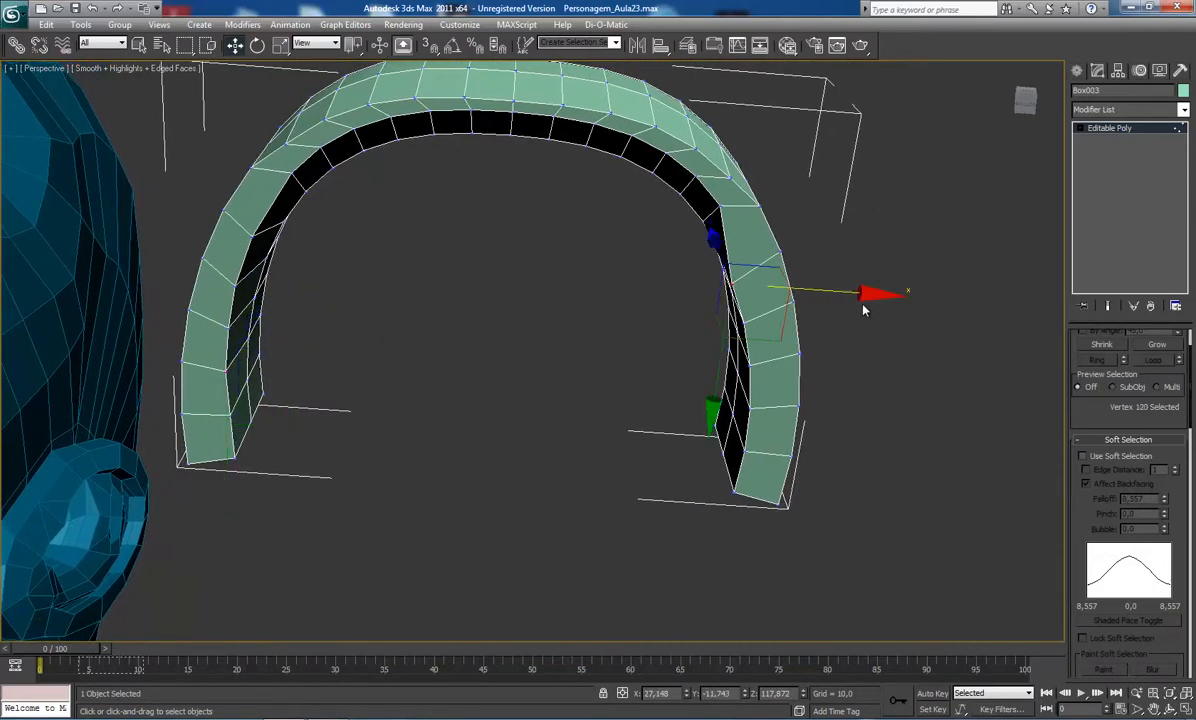
{"action": "left_click_drag", "start_coordinate": [839, 293], "coordinate": [864, 338]}
{"action": "left_click", "coordinate": [744, 327]}
{"action": "left_click", "coordinate": [752, 364]}
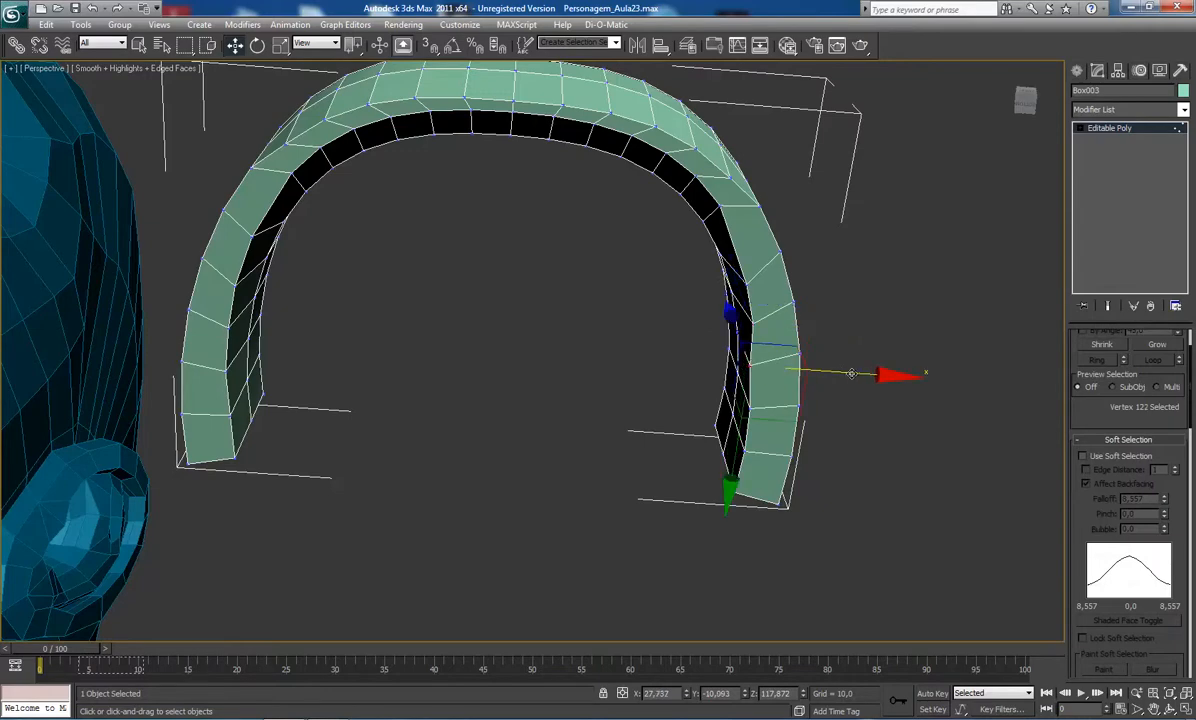
{"action": "left_click_drag", "start_coordinate": [867, 374], "coordinate": [869, 374]}
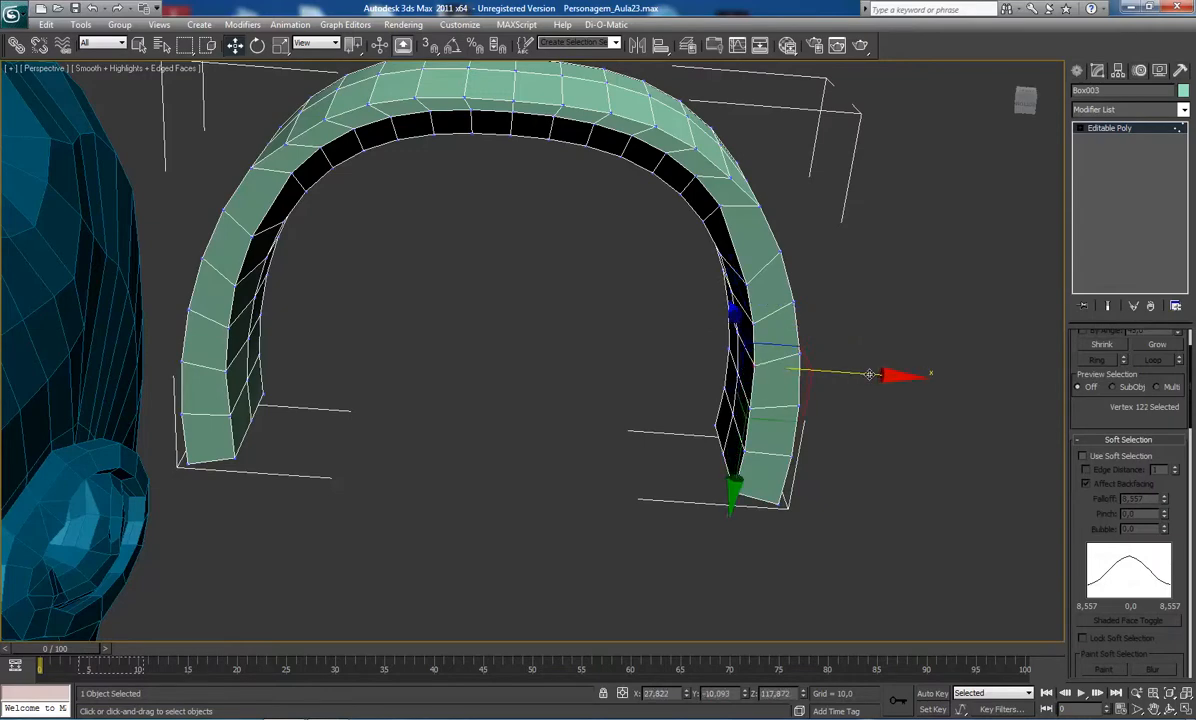
Select the inner front vertex at the right leg's shoulder and set the Edit Geometry constraint to Face.
{"action": "mouse_move", "coordinate": [685, 299]}
{"action": "middle_mouse_down"}
{"action": "mouse_move", "coordinate": [682, 336]}
{"action": "mouse_move", "coordinate": [689, 278]}
{"action": "mouse_move", "coordinate": [579, 200]}
{"action": "mouse_move", "coordinate": [566, 235]}
{"action": "mouse_move", "coordinate": [679, 259]}
{"action": "mouse_move", "coordinate": [721, 302]}
{"action": "mouse_move", "coordinate": [603, 270]}
{"action": "mouse_move", "coordinate": [543, 339]}
{"action": "mouse_move", "coordinate": [555, 278]}
{"action": "mouse_move", "coordinate": [594, 250]}
{"action": "mouse_move", "coordinate": [574, 328]}
{"action": "mouse_move", "coordinate": [507, 259]}
{"action": "mouse_move", "coordinate": [666, 299]}
{"action": "middle_mouse_up"}
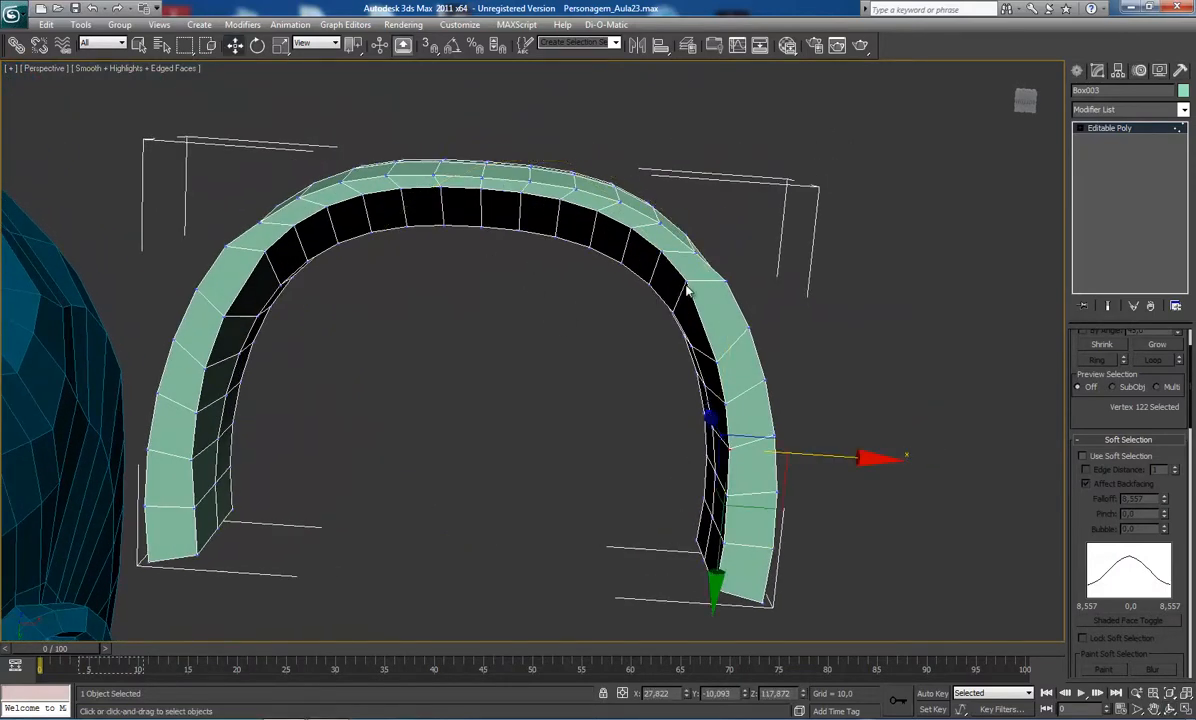
{"action": "left_click", "coordinate": [686, 290]}
{"action": "scroll", "coordinate": [1191, 578], "scroll_direction": "down", "scroll_amount": 5}
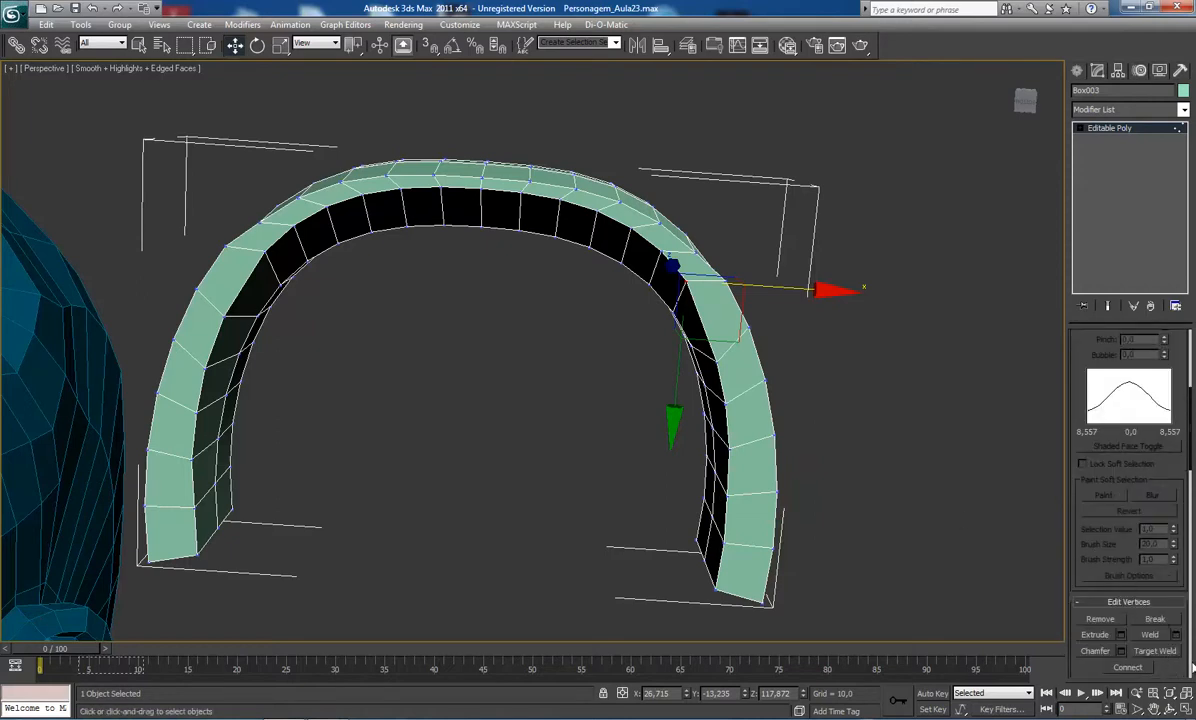
{"action": "scroll", "coordinate": [1190, 664], "scroll_direction": "down", "scroll_amount": 5}
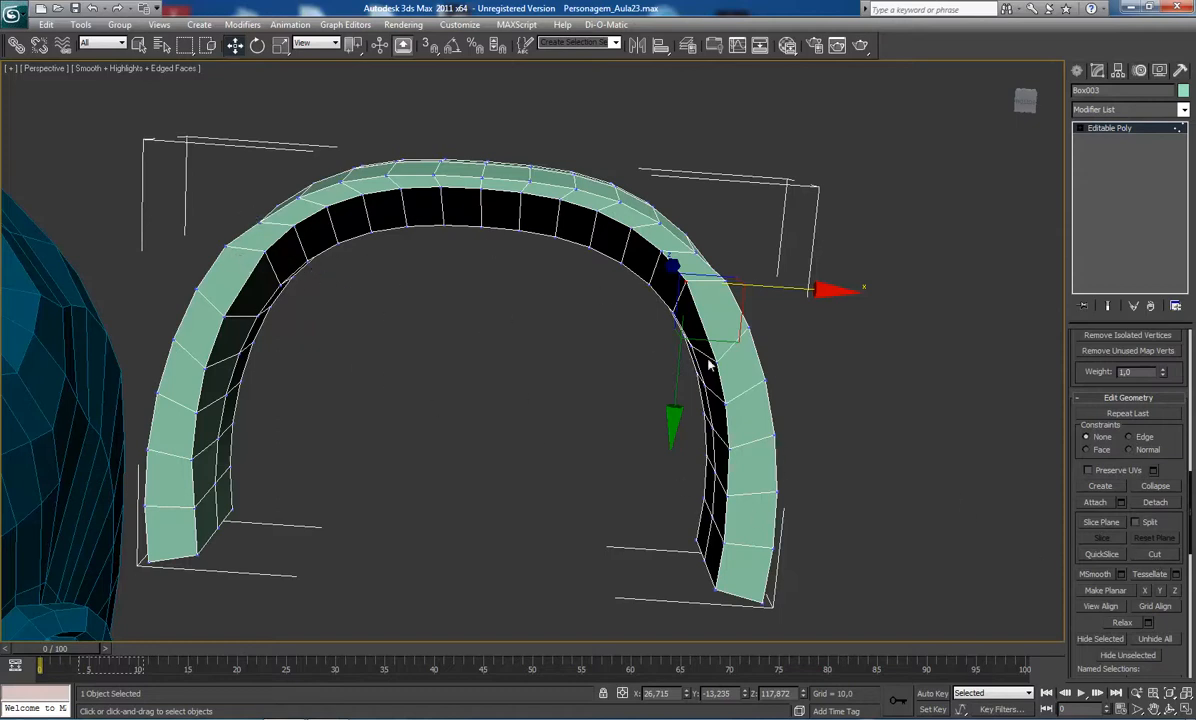
{"action": "left_click", "coordinate": [1094, 452]}
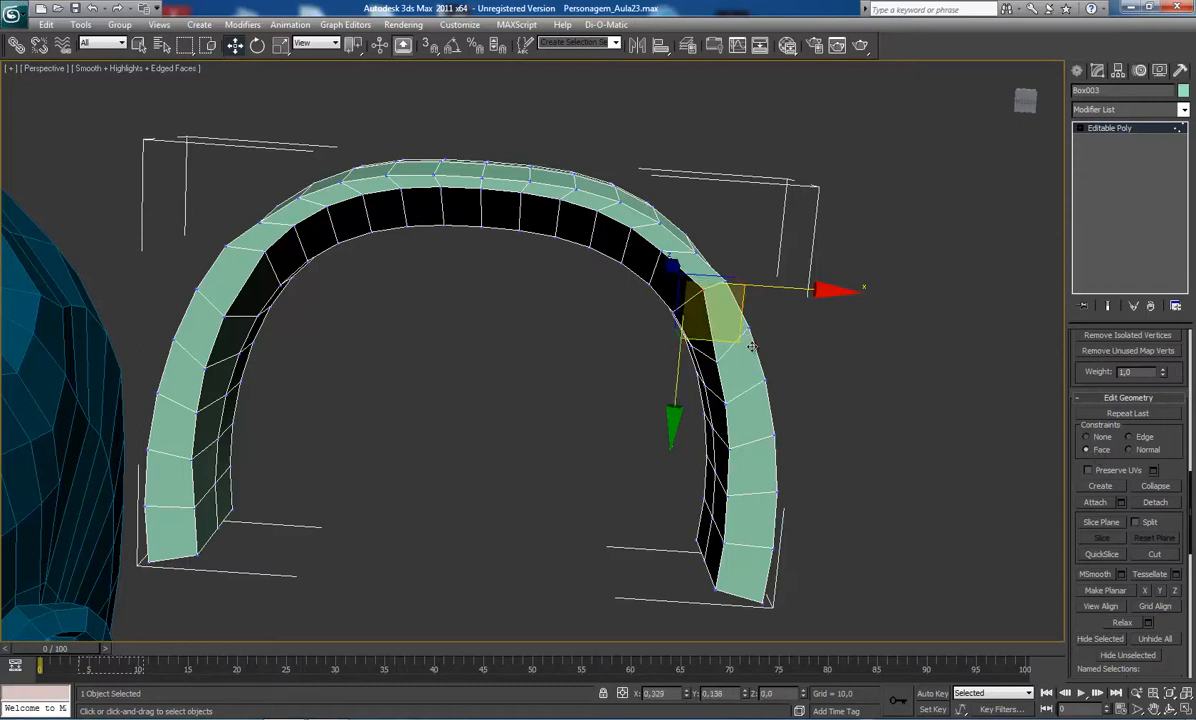
Slide the right leg's inner front vertices outward in the XY plane, from the shoulder down the leg.
{"action": "left_click_drag", "start_coordinate": [702, 322], "coordinate": [737, 416]}
{"action": "left_click_drag", "start_coordinate": [774, 460], "coordinate": [782, 508]}
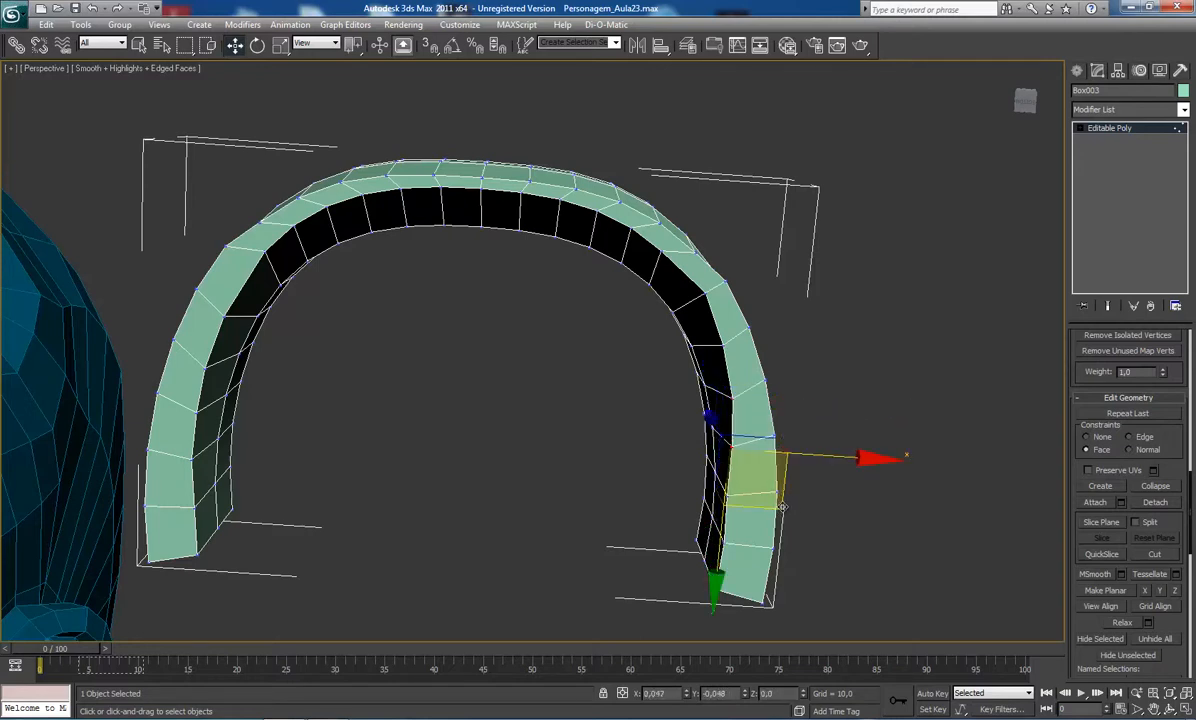
{"action": "left_click", "coordinate": [722, 494]}
{"action": "left_click", "coordinate": [724, 494]}
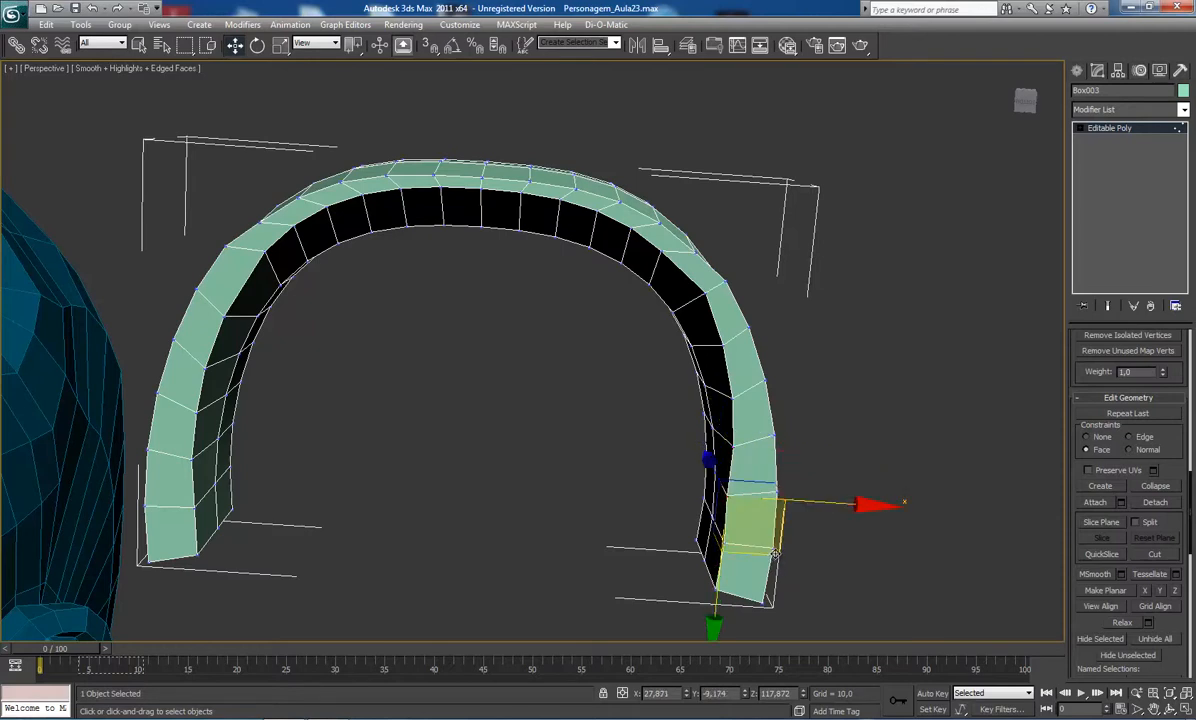
{"action": "left_click_drag", "start_coordinate": [775, 553], "coordinate": [788, 550]}
Slide the two inner front vertices just above the right shoulder outward along their faces in the XY plane.
{"action": "left_click", "coordinate": [675, 275]}
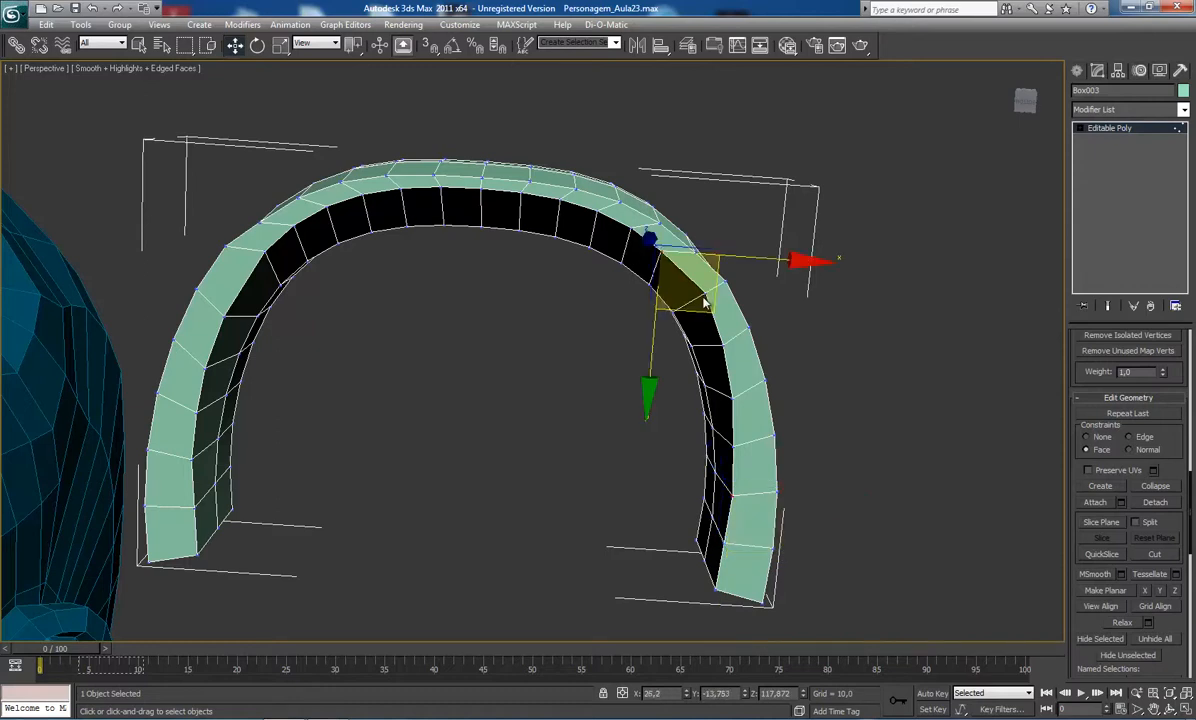
{"action": "left_click_drag", "start_coordinate": [708, 311], "coordinate": [746, 338]}
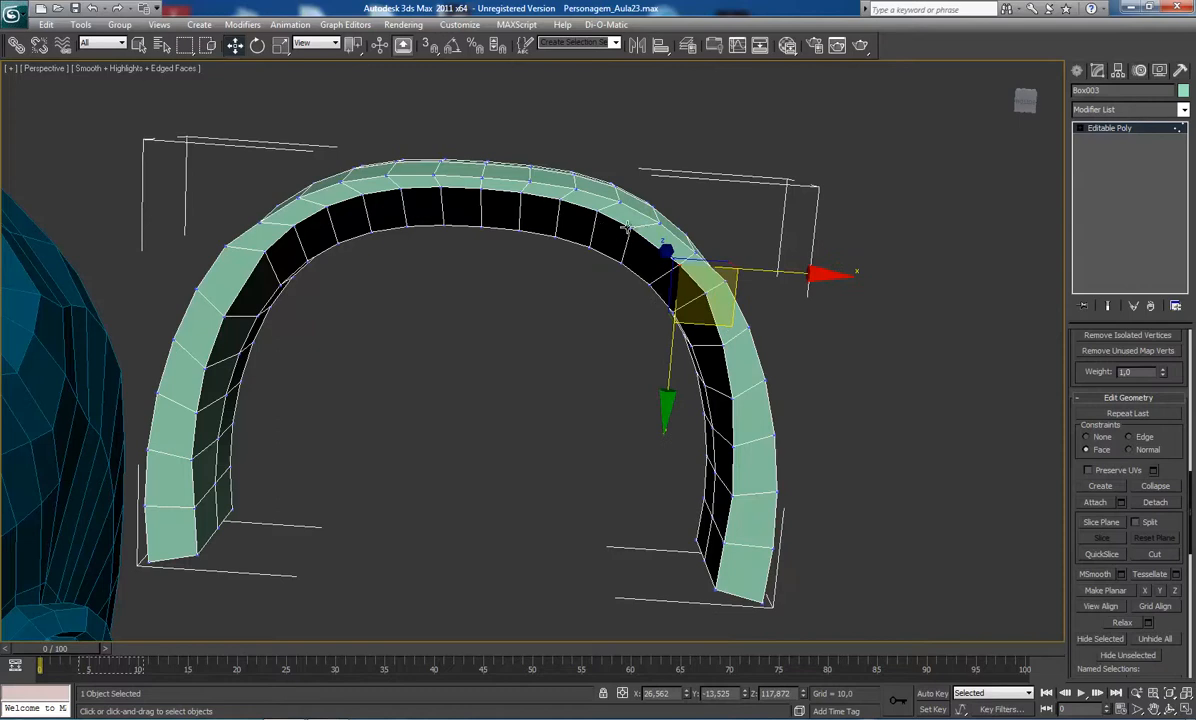
{"action": "left_click", "coordinate": [645, 262]}
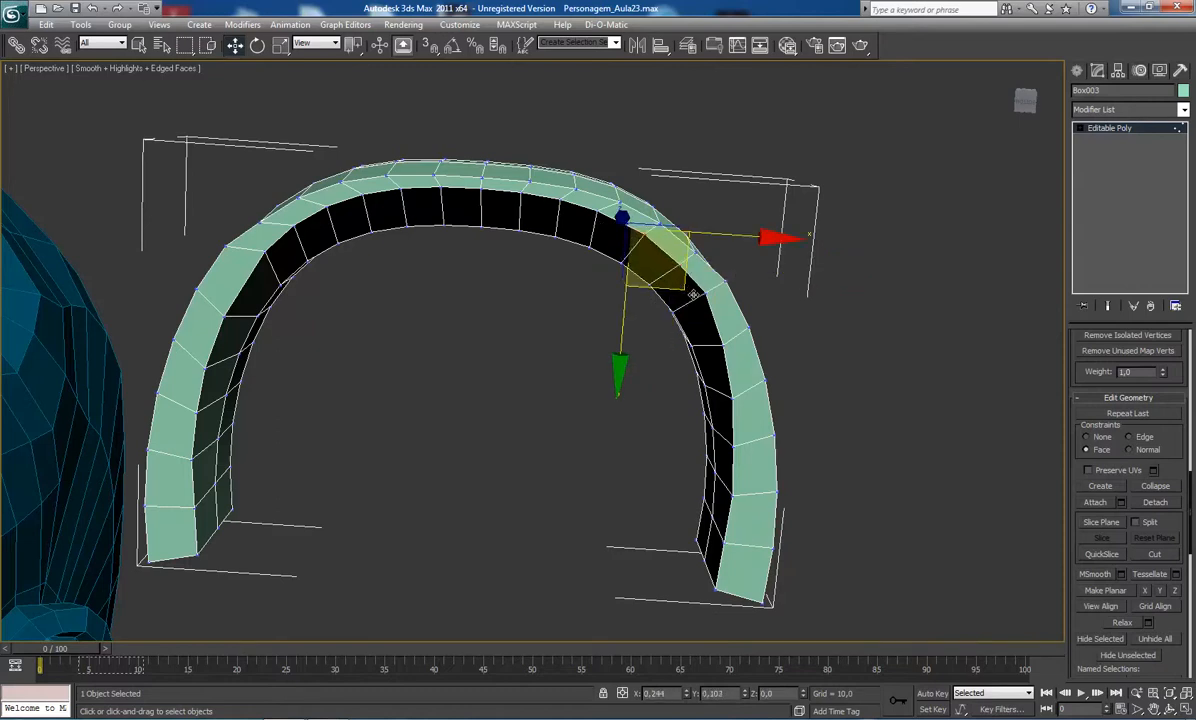
{"action": "left_click_drag", "start_coordinate": [693, 295], "coordinate": [708, 306]}
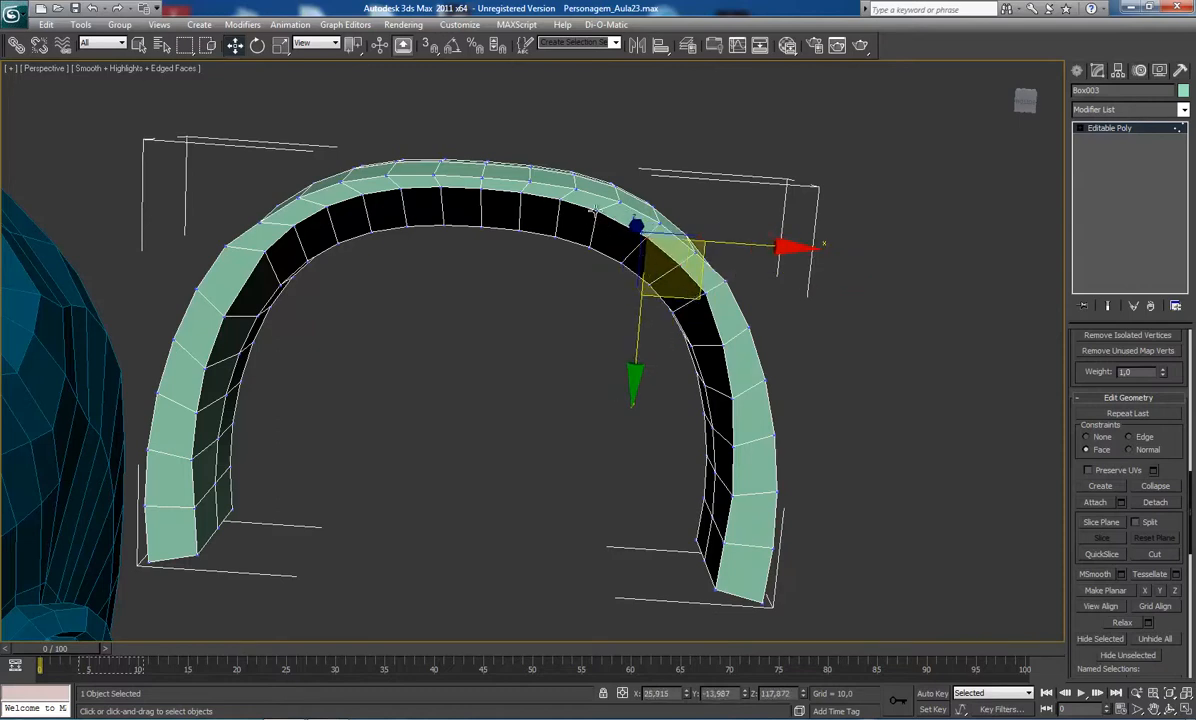
Slide three more inner front vertices, from the right shoulder up toward the crown, outward along their faces in the XY plane.
{"action": "left_click", "coordinate": [646, 247]}
{"action": "left_click_drag", "start_coordinate": [646, 267], "coordinate": [676, 274]}
{"action": "left_click", "coordinate": [562, 212]}
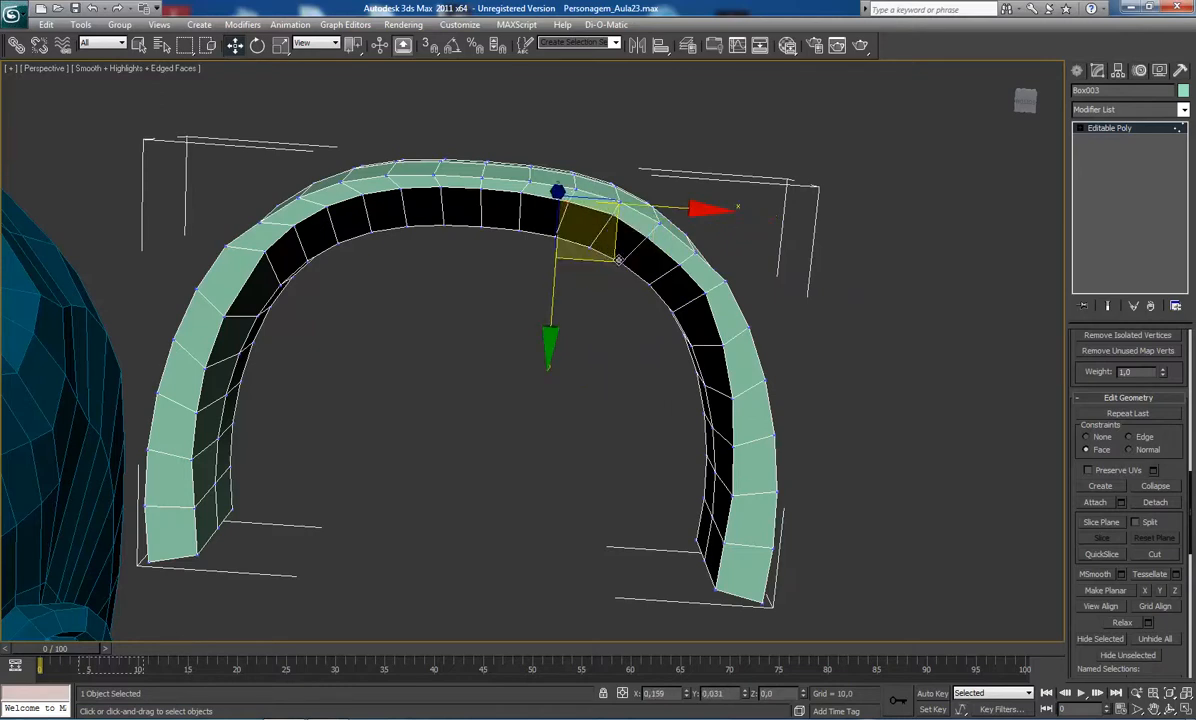
{"action": "left_click_drag", "start_coordinate": [619, 260], "coordinate": [628, 262]}
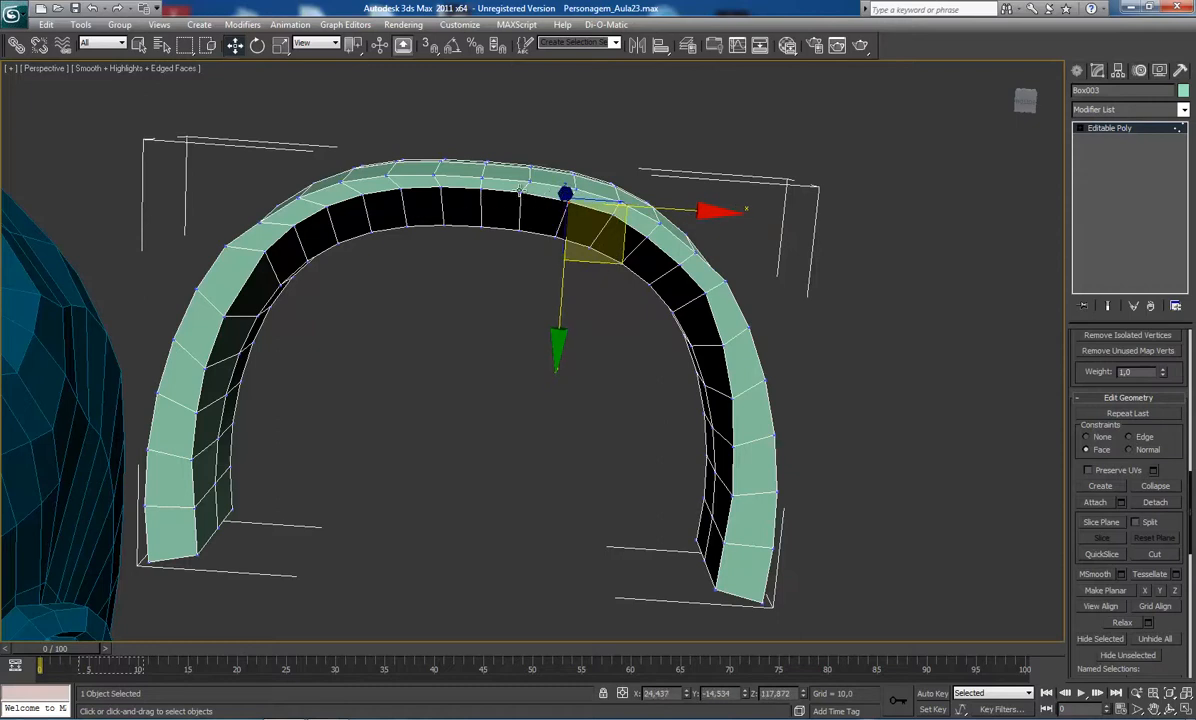
{"action": "left_click", "coordinate": [560, 235]}
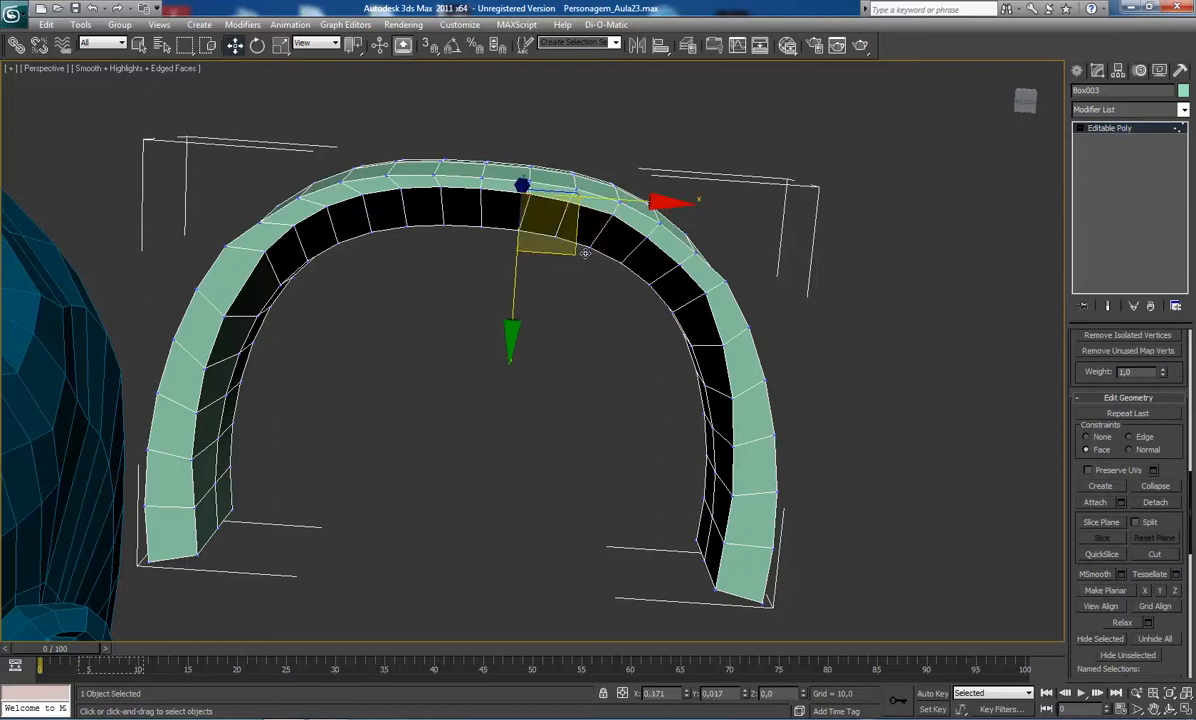
{"action": "left_click_drag", "start_coordinate": [575, 252], "coordinate": [580, 253]}
Delete the polygons of the arch's half nearest the head, keeping only the half with the refined leg.
{"action": "scroll", "coordinate": [580, 253], "scroll_direction": "down", "scroll_amount": 4}
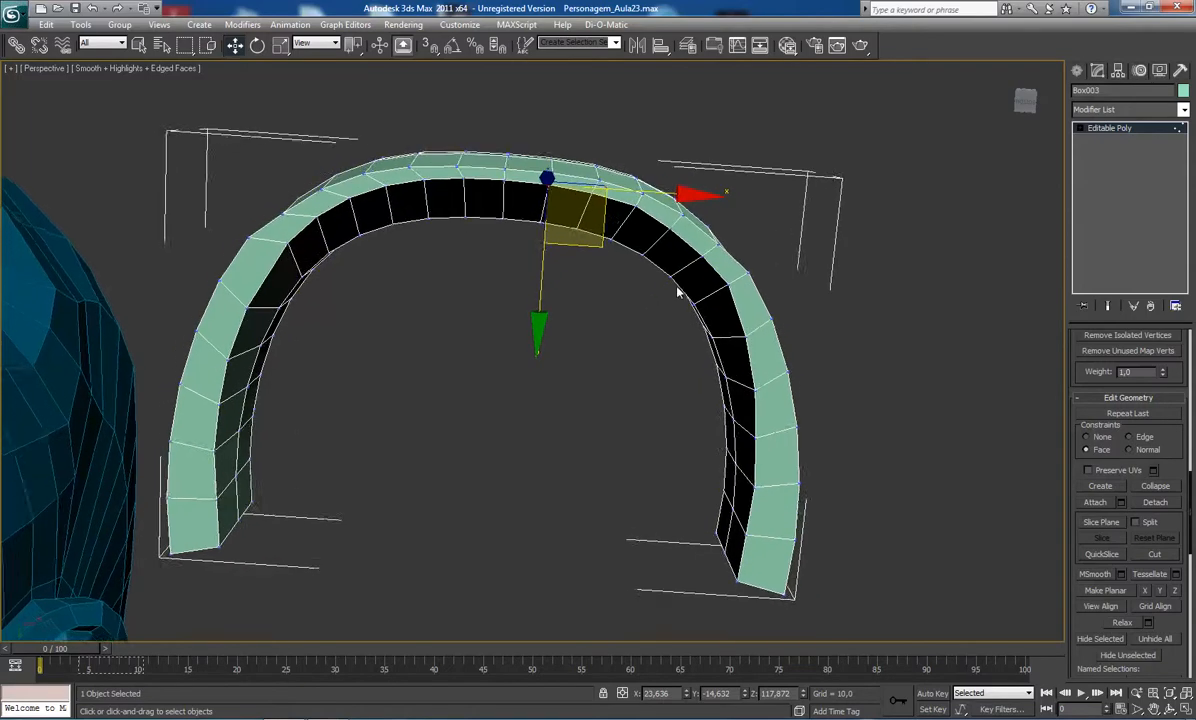
{"action": "scroll", "coordinate": [660, 289], "scroll_direction": "up", "scroll_amount": 6}
{"action": "middle_click_drag", "start_coordinate": [660, 289], "coordinate": [504, 331]}
{"action": "key", "text": "4"}
{"action": "scroll", "coordinate": [542, 334], "scroll_direction": "down", "scroll_amount": 3}
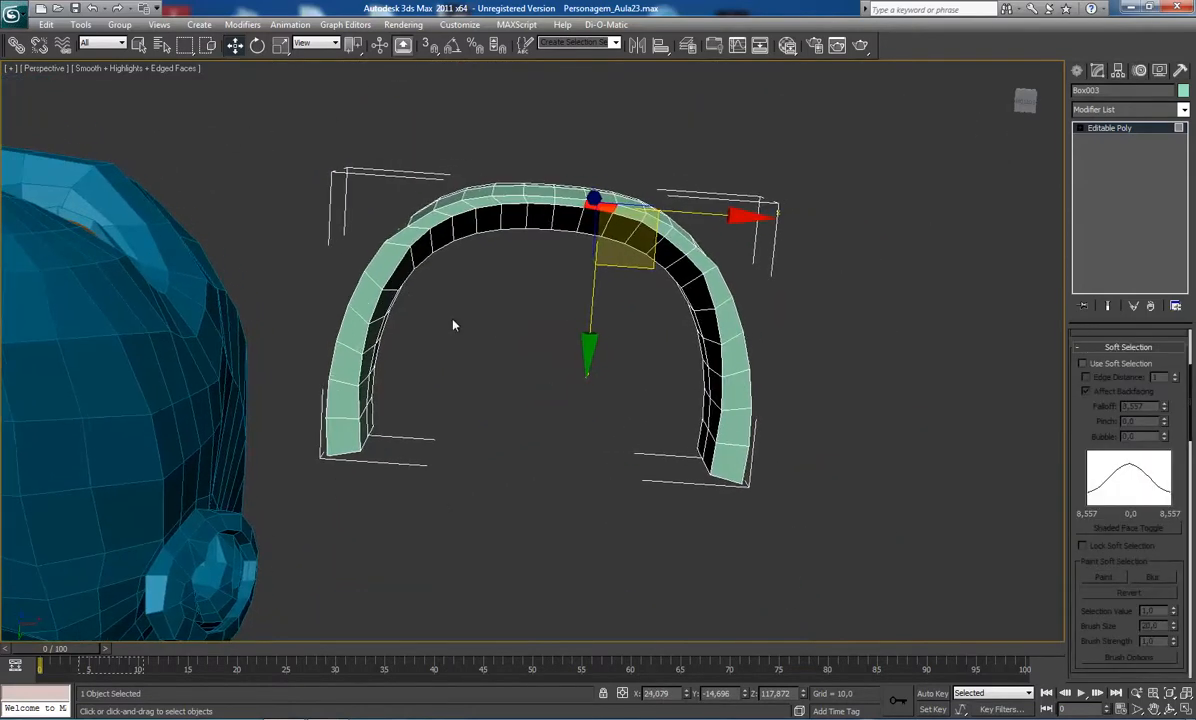
{"action": "left_click_drag", "start_coordinate": [200, 98], "coordinate": [535, 554]}
{"action": "key", "text": "Delete"}
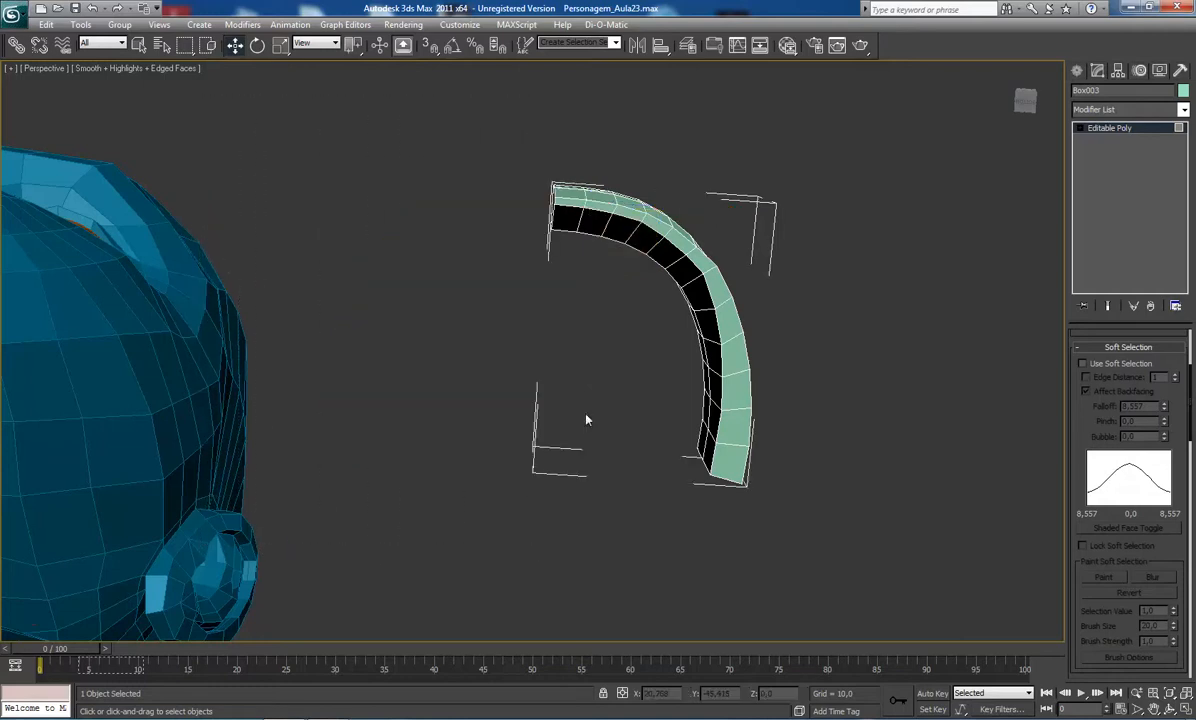
{"action": "middle_click_drag", "start_coordinate": [675, 304], "coordinate": [540, 291]}
{"action": "scroll", "coordinate": [540, 292], "scroll_direction": "up", "scroll_amount": 3}
{"action": "key", "text": "m"}
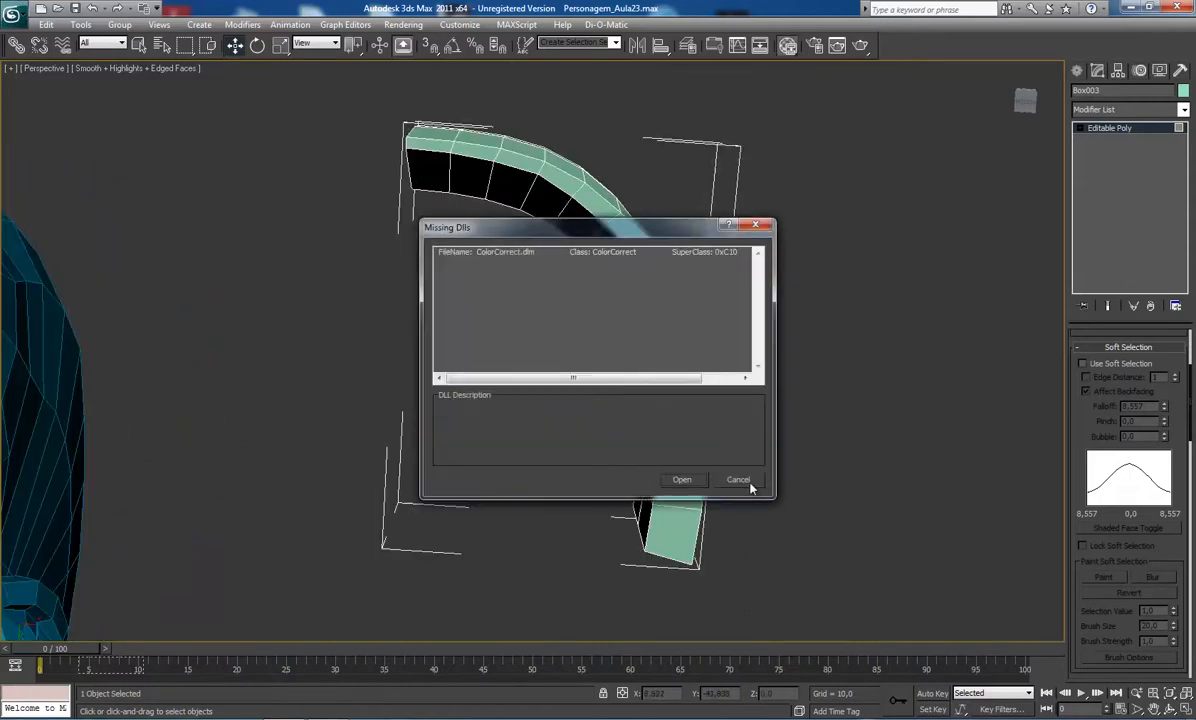
{"action": "left_click", "coordinate": [738, 480]}
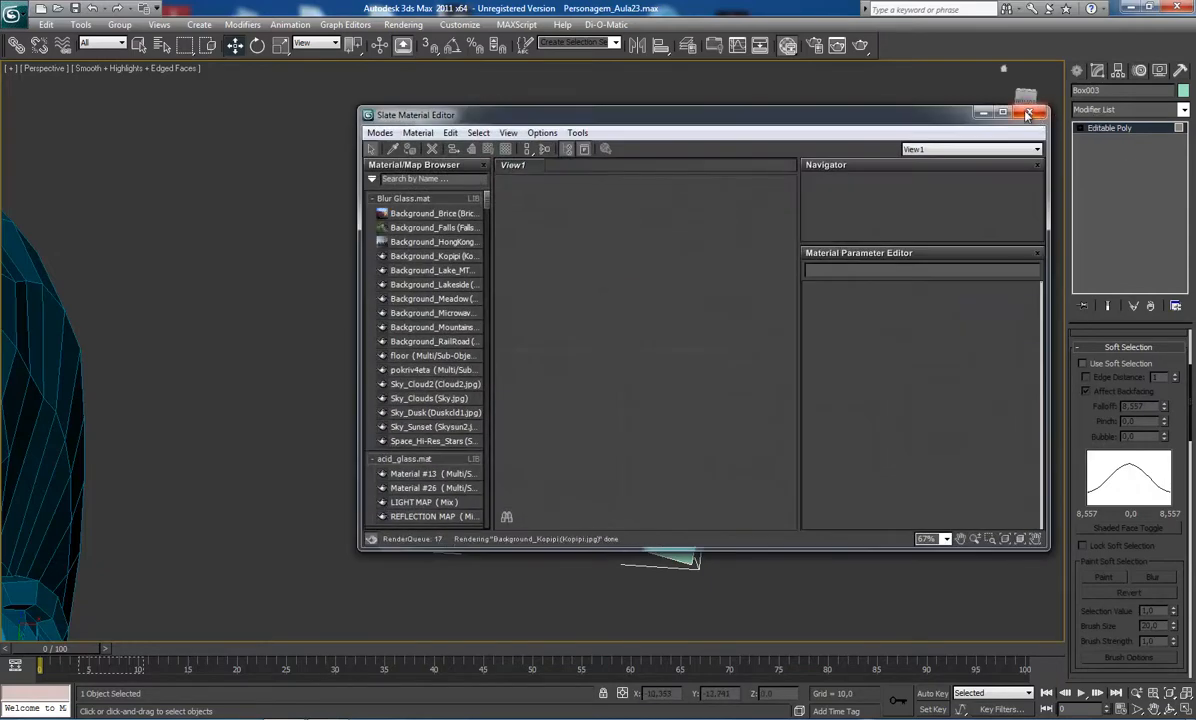
{"action": "left_click", "coordinate": [1027, 113]}
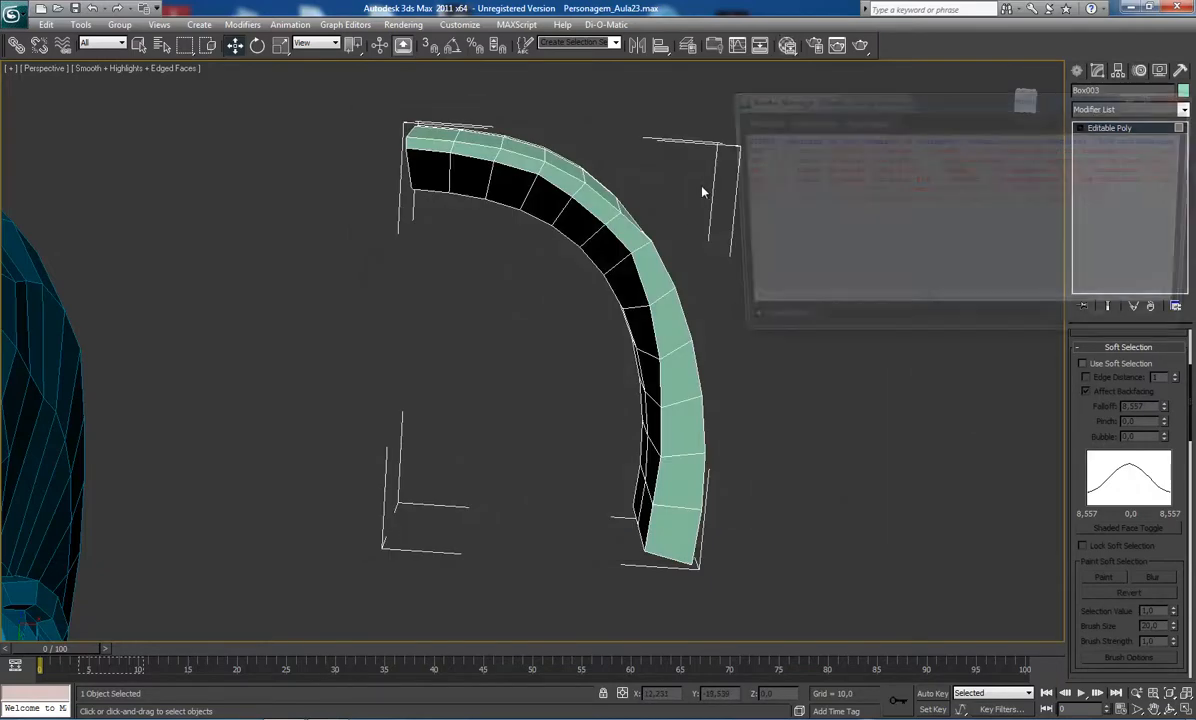
{"action": "left_click", "coordinate": [1180, 93]}
{"action": "left_click", "coordinate": [1182, 91]}
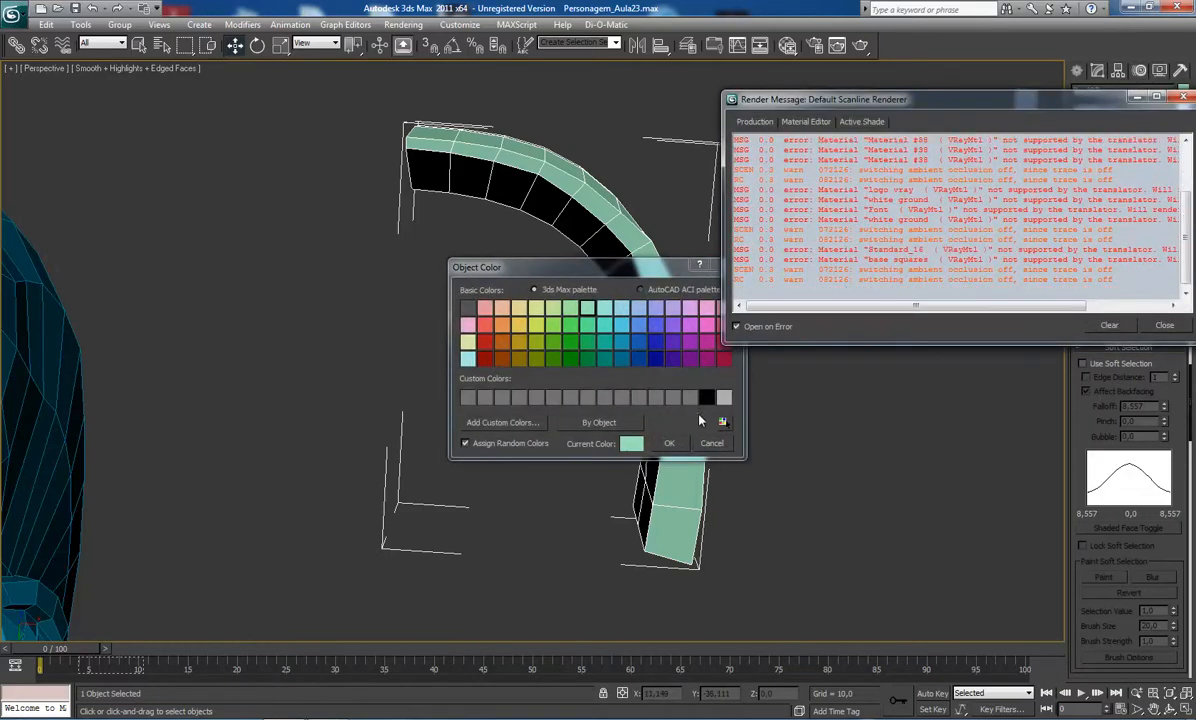
{"action": "left_click", "coordinate": [716, 446]}
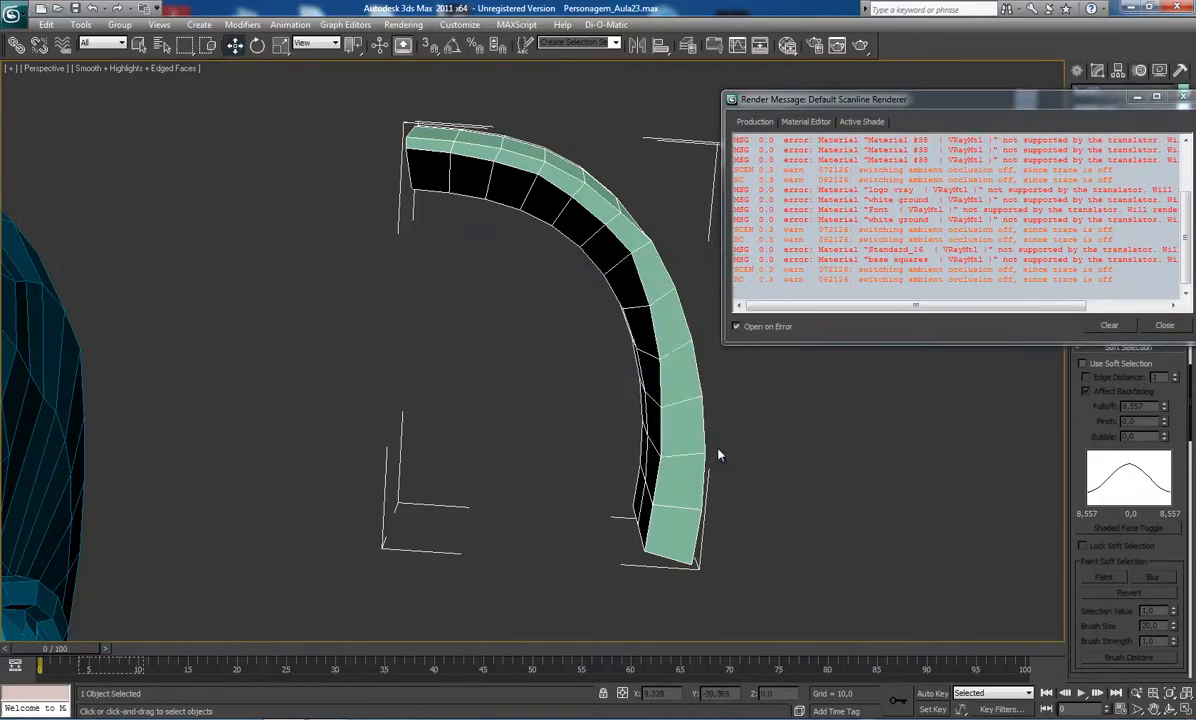
{"action": "left_click", "coordinate": [1181, 98]}
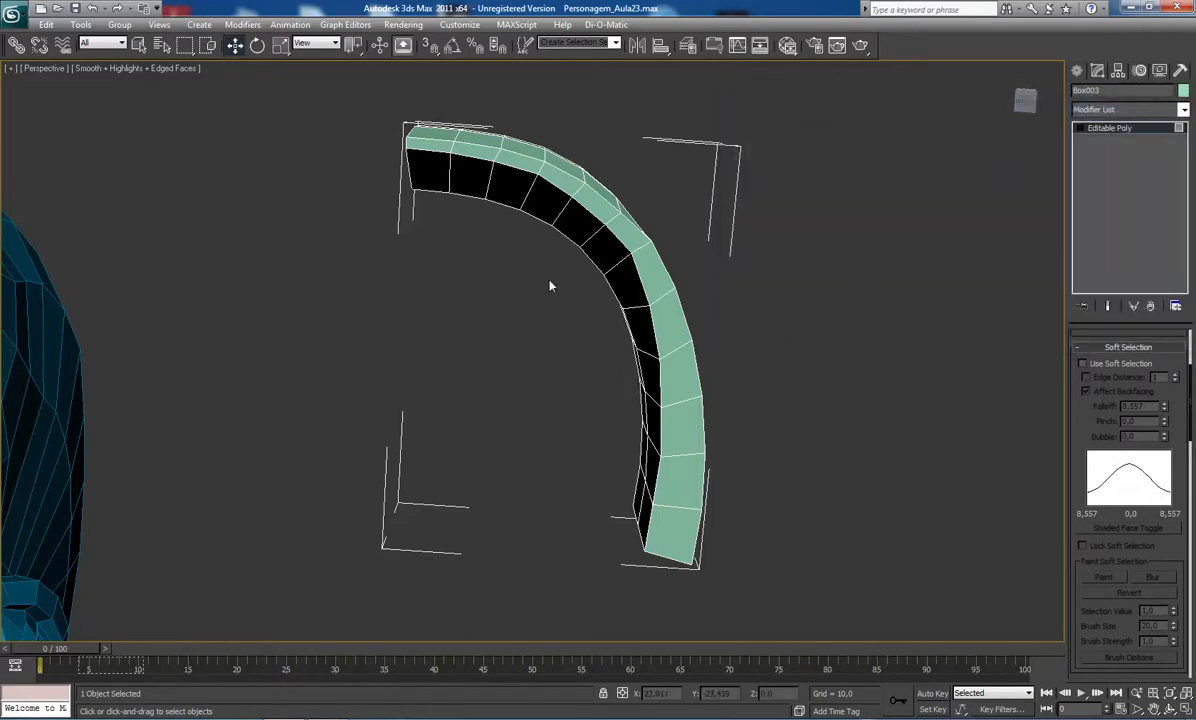
Adjust the outer vertices around the half arch's shoulder by sliding them in the XY plane.
{"action": "left_click", "coordinate": [472, 182]}
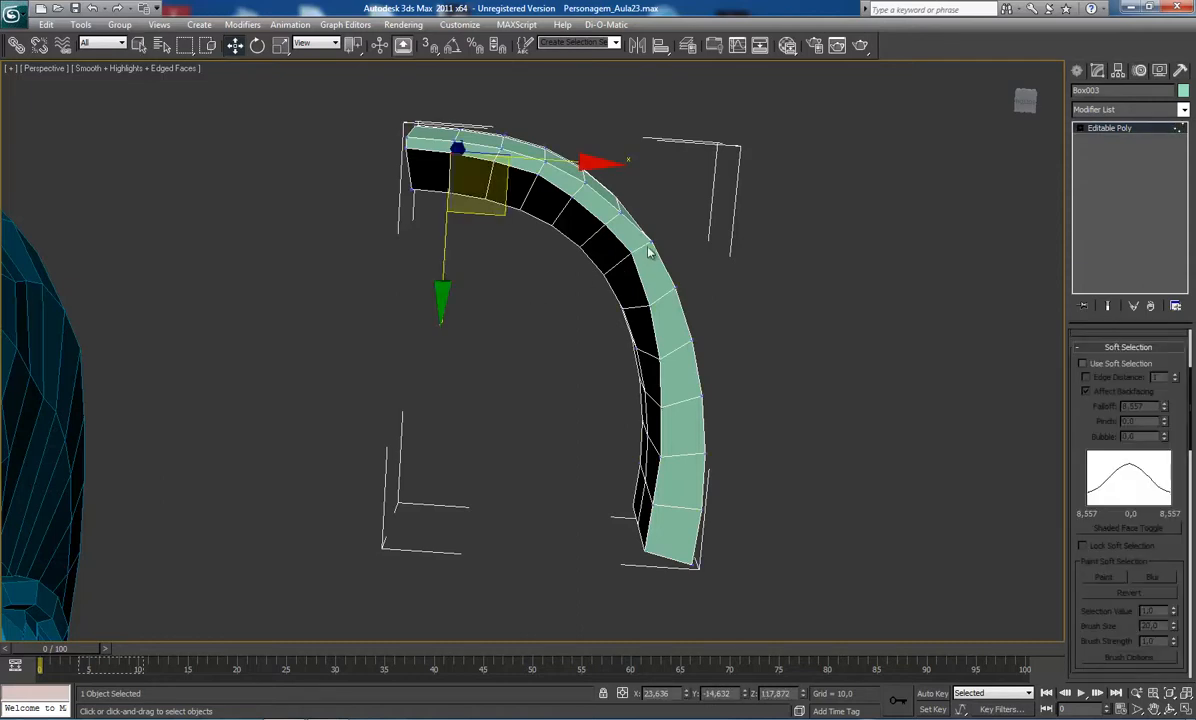
{"action": "left_click", "coordinate": [684, 290]}
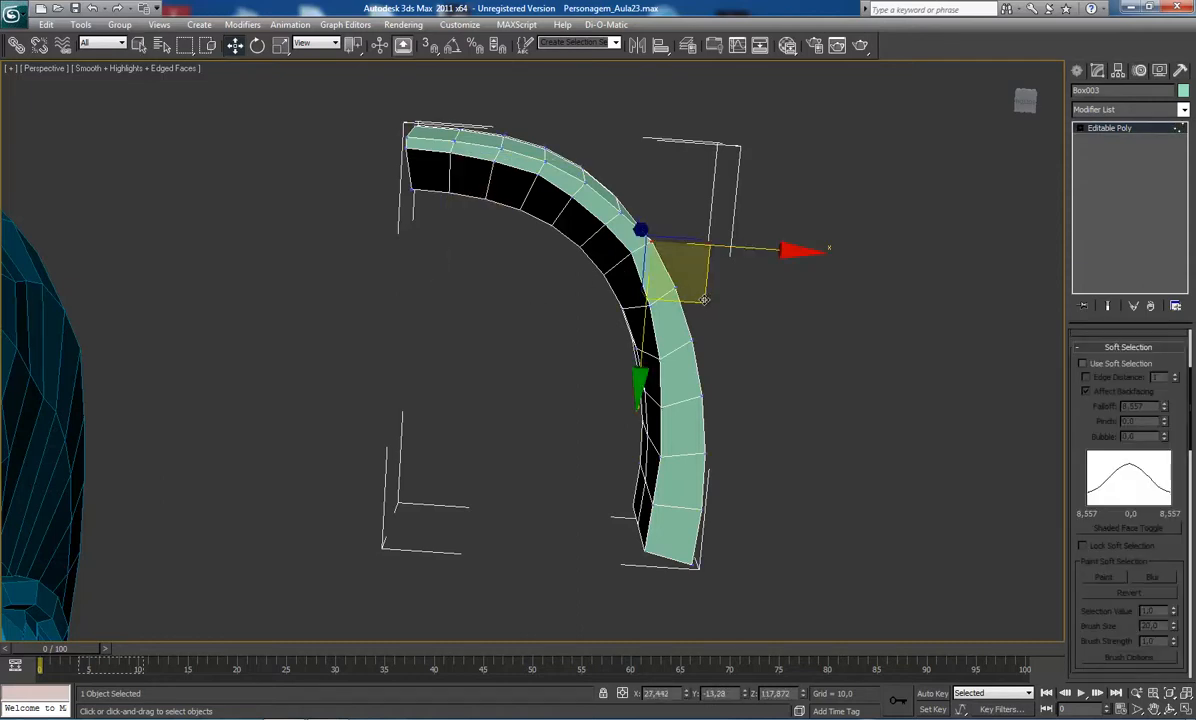
{"action": "left_click_drag", "start_coordinate": [704, 299], "coordinate": [716, 332]}
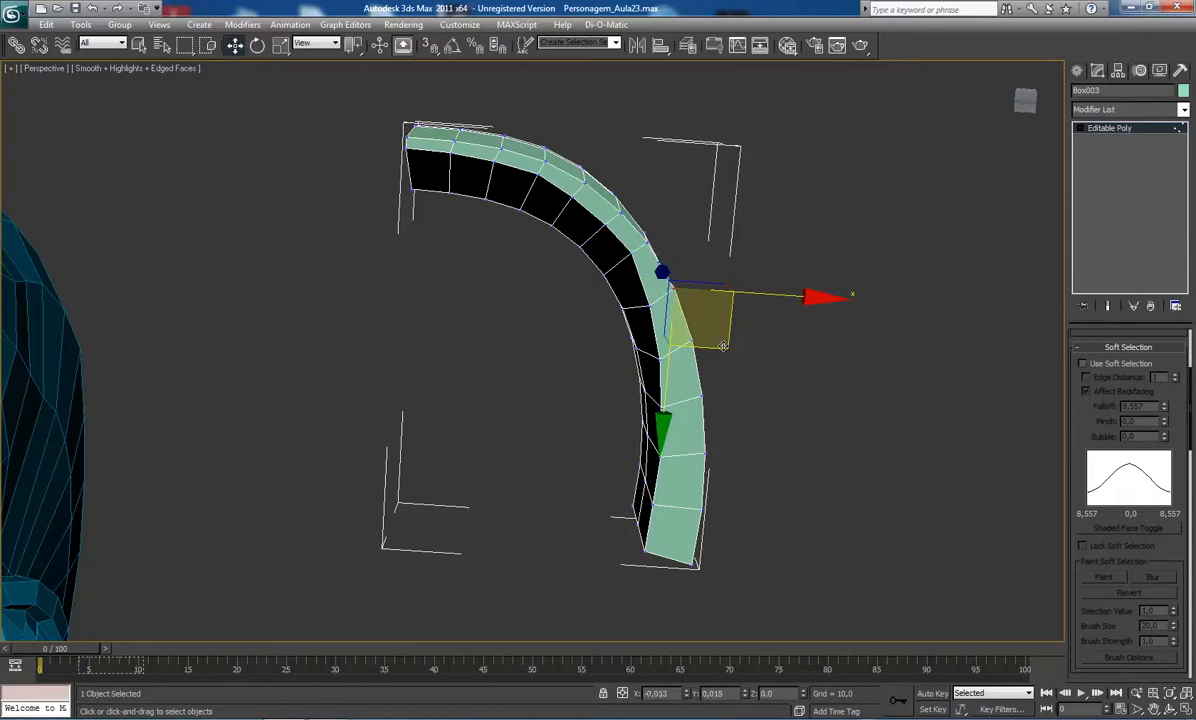
{"action": "middle_click_drag", "start_coordinate": [452, 190], "coordinate": [486, 213]}
{"action": "left_click", "coordinate": [1105, 129]}
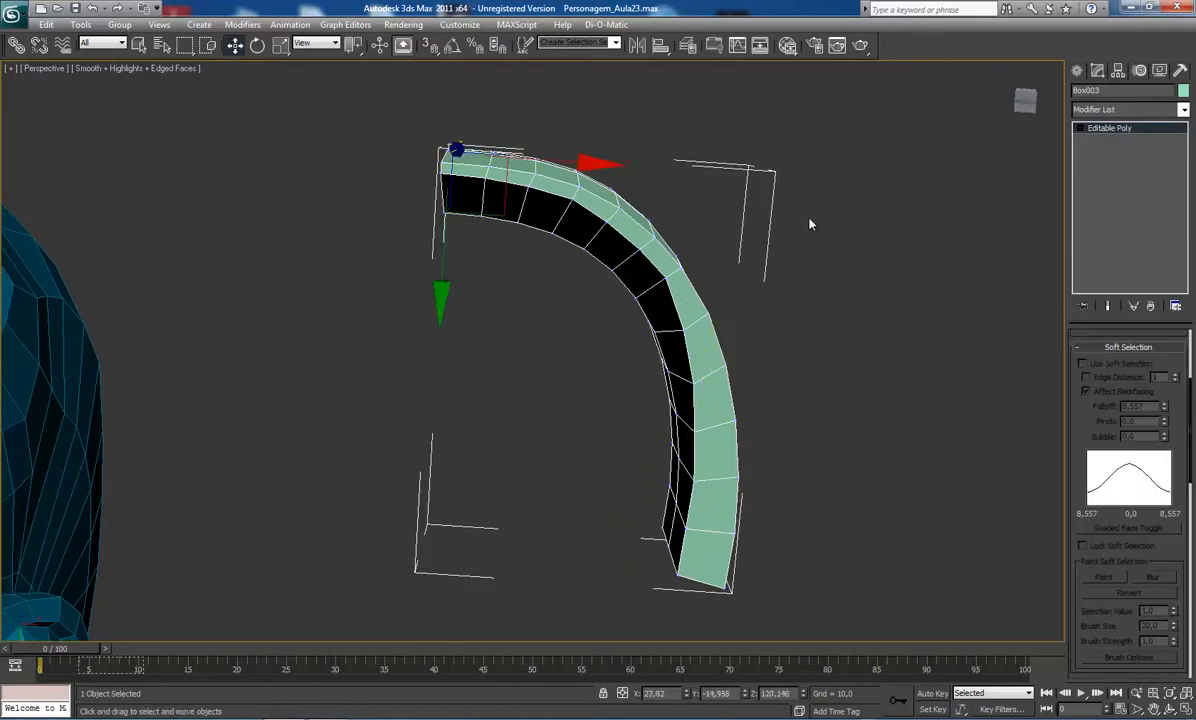
{"action": "scroll", "coordinate": [591, 253], "scroll_direction": "down", "scroll_amount": 4}
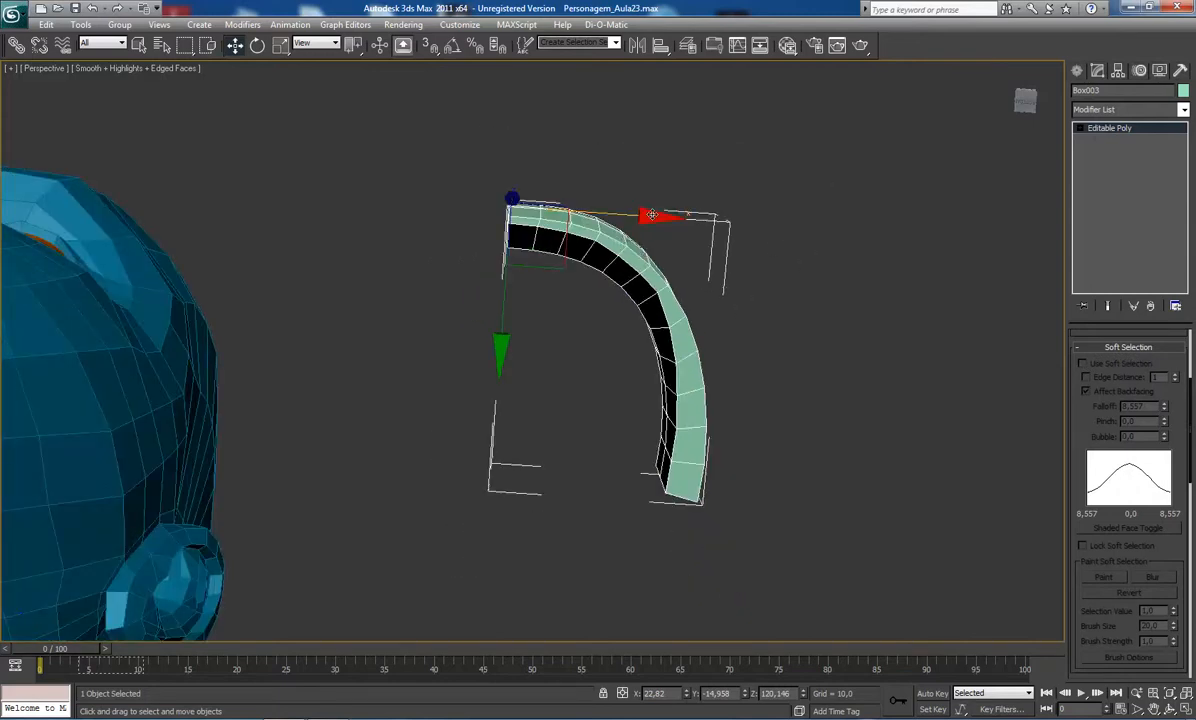
{"action": "left_click_drag", "start_coordinate": [640, 218], "coordinate": [503, 209], "text": "shift"}
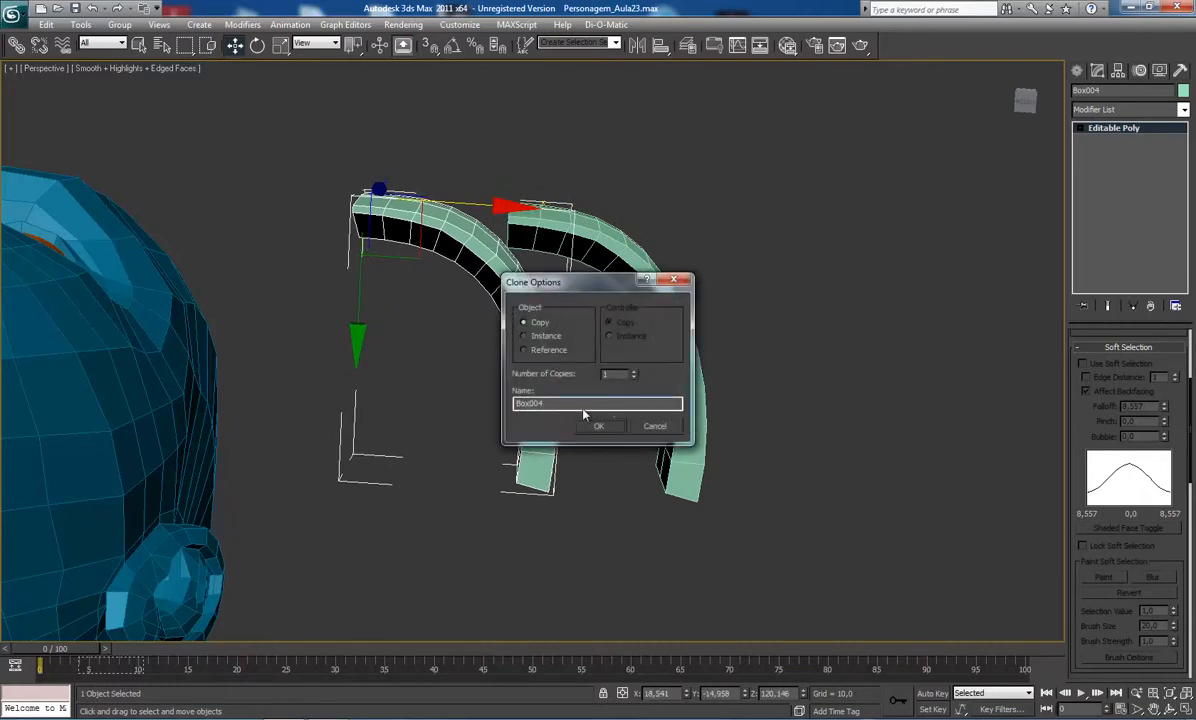
{"action": "left_click", "coordinate": [652, 427]}
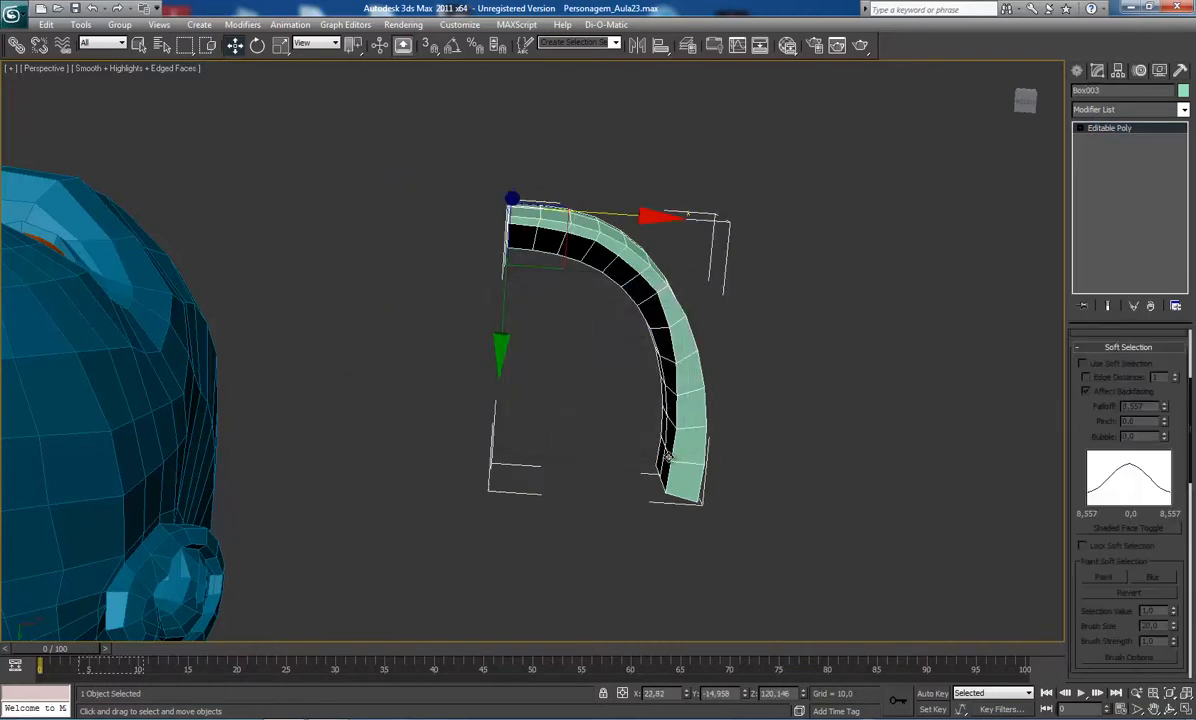
Move the inner front vertices near the leg's lower end outward along X to even out the leg's width.
{"action": "middle_click_drag", "start_coordinate": [600, 330], "coordinate": [540, 340], "text": "alt"}
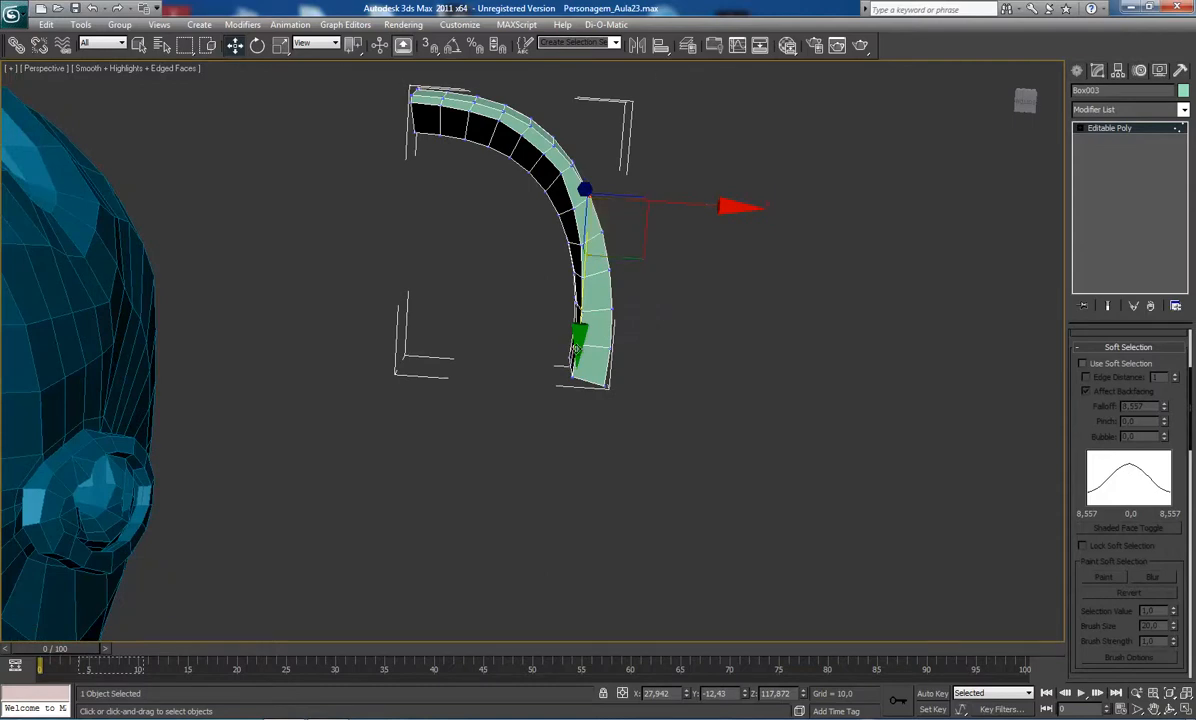
{"action": "scroll", "coordinate": [632, 333], "scroll_direction": "up", "scroll_amount": 3}
{"action": "left_click", "coordinate": [631, 336]}
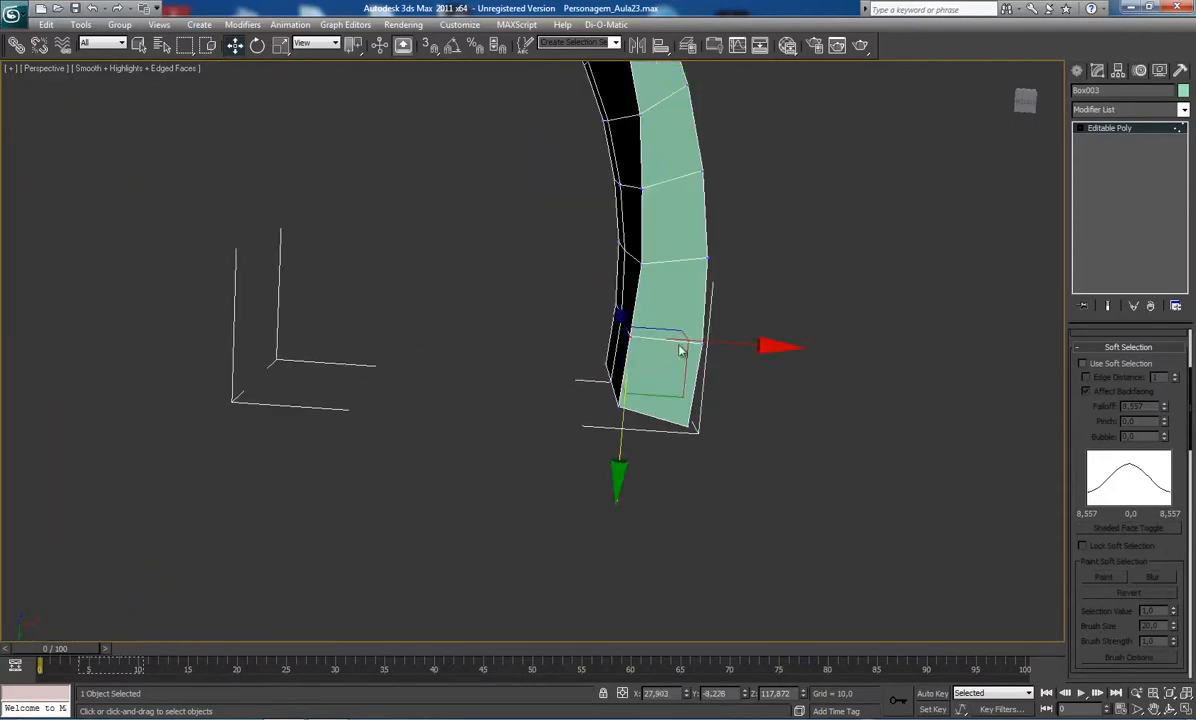
{"action": "left_click_drag", "start_coordinate": [734, 345], "coordinate": [737, 344]}
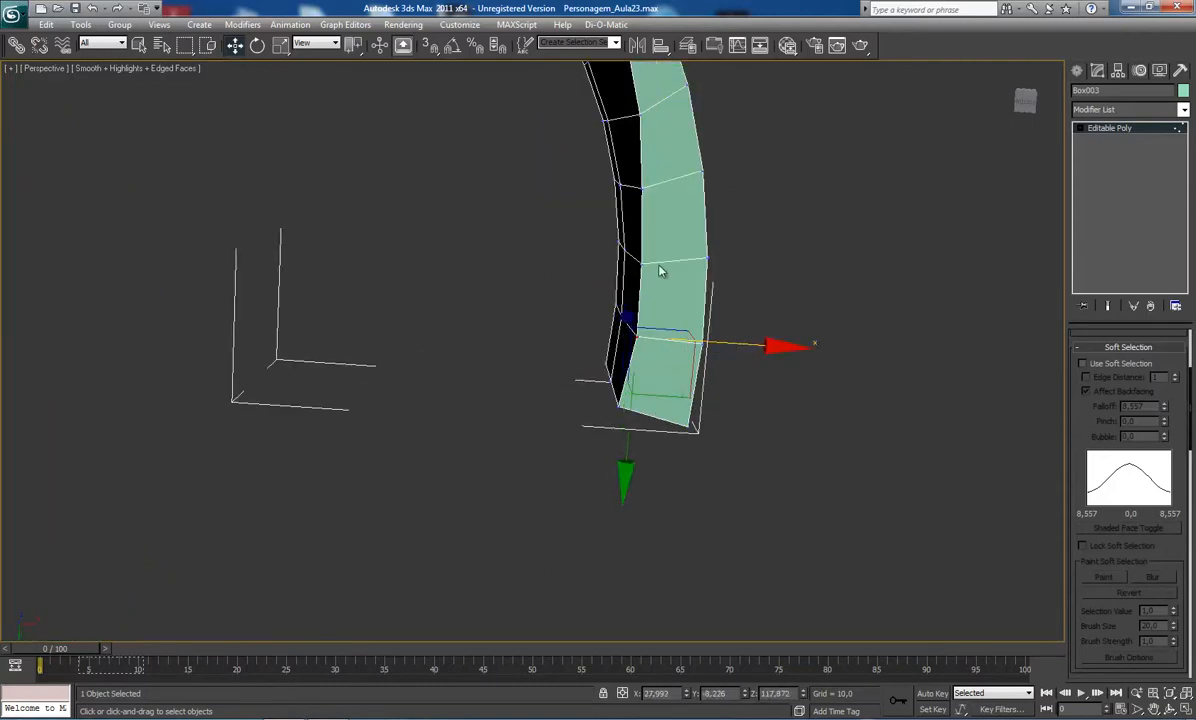
{"action": "left_click", "coordinate": [641, 264]}
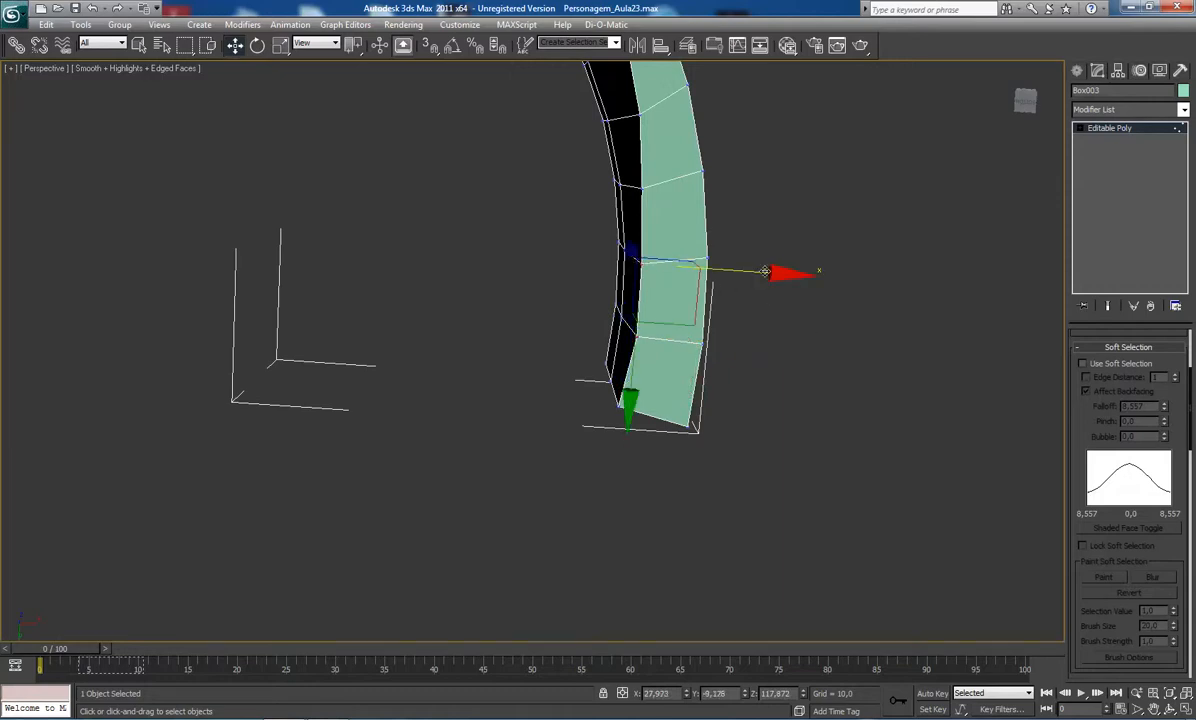
{"action": "left_click_drag", "start_coordinate": [765, 272], "coordinate": [771, 272]}
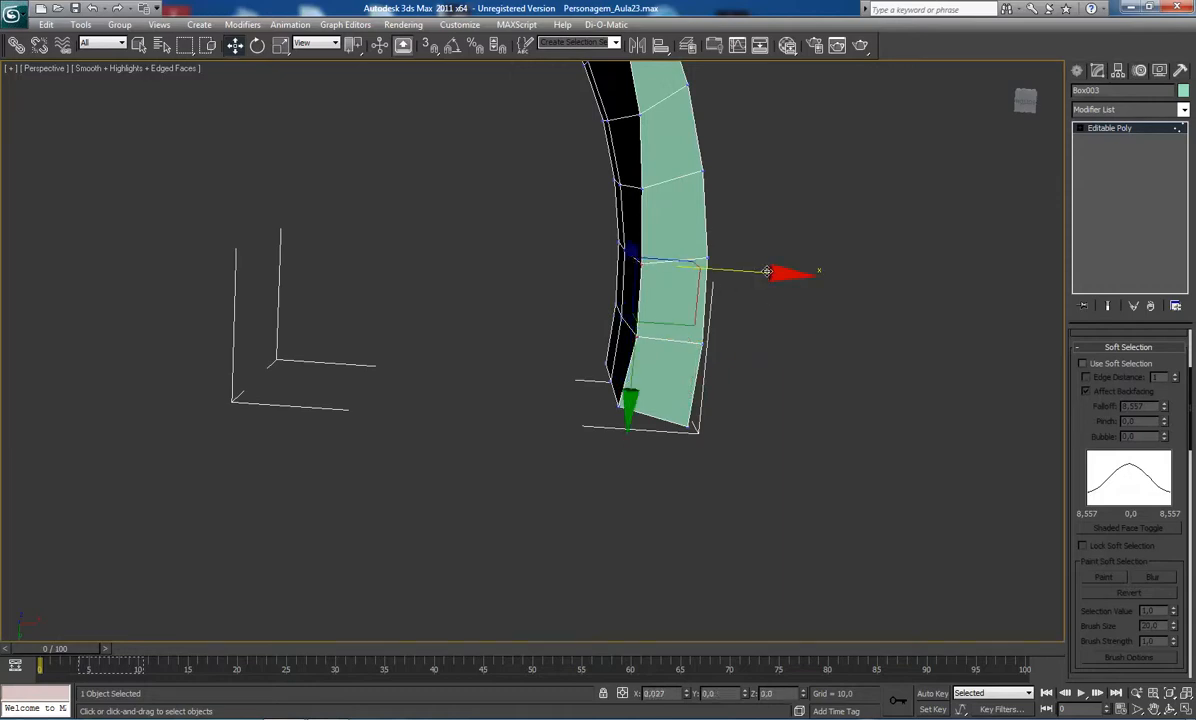
{"action": "left_click", "coordinate": [623, 409]}
{"action": "left_click", "coordinate": [613, 381]}
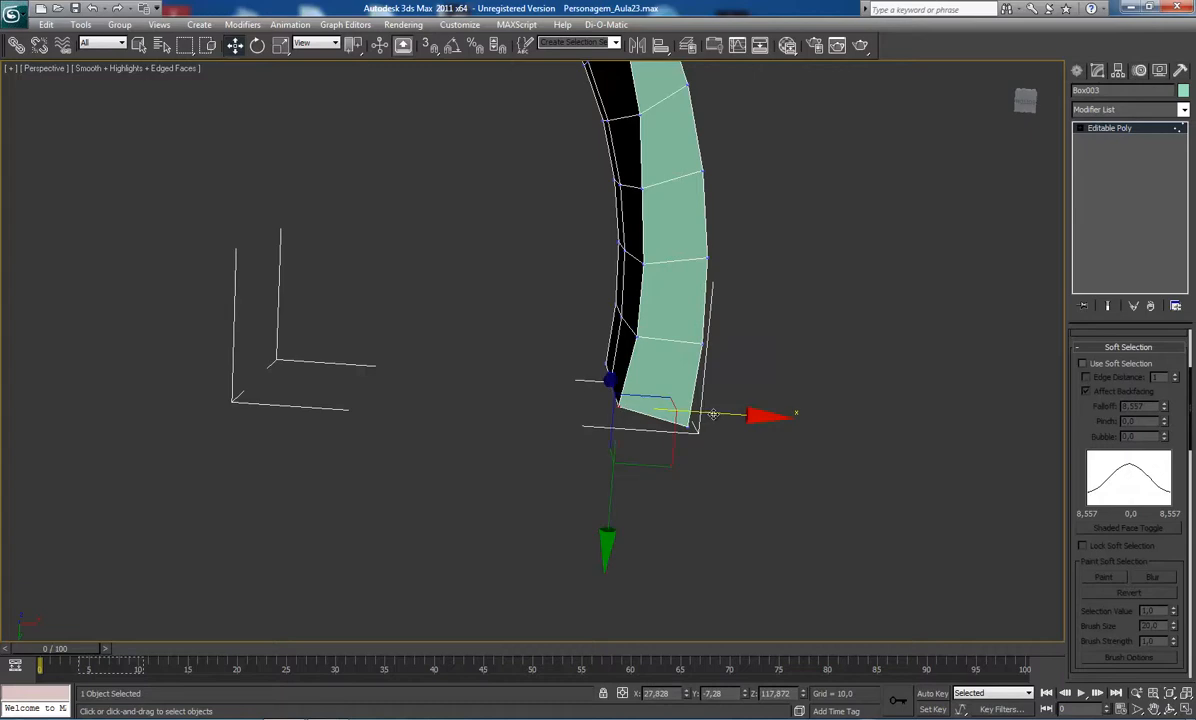
Clone the half arch along X toward the head as a single Copy.
{"action": "scroll", "coordinate": [722, 411], "scroll_direction": "down", "scroll_amount": 3}
{"action": "middle_click_drag", "start_coordinate": [994, 123], "coordinate": [841, 286], "text": "alt"}
{"action": "left_click_drag", "start_coordinate": [585, 201], "coordinate": [471, 196], "text": "shift"}
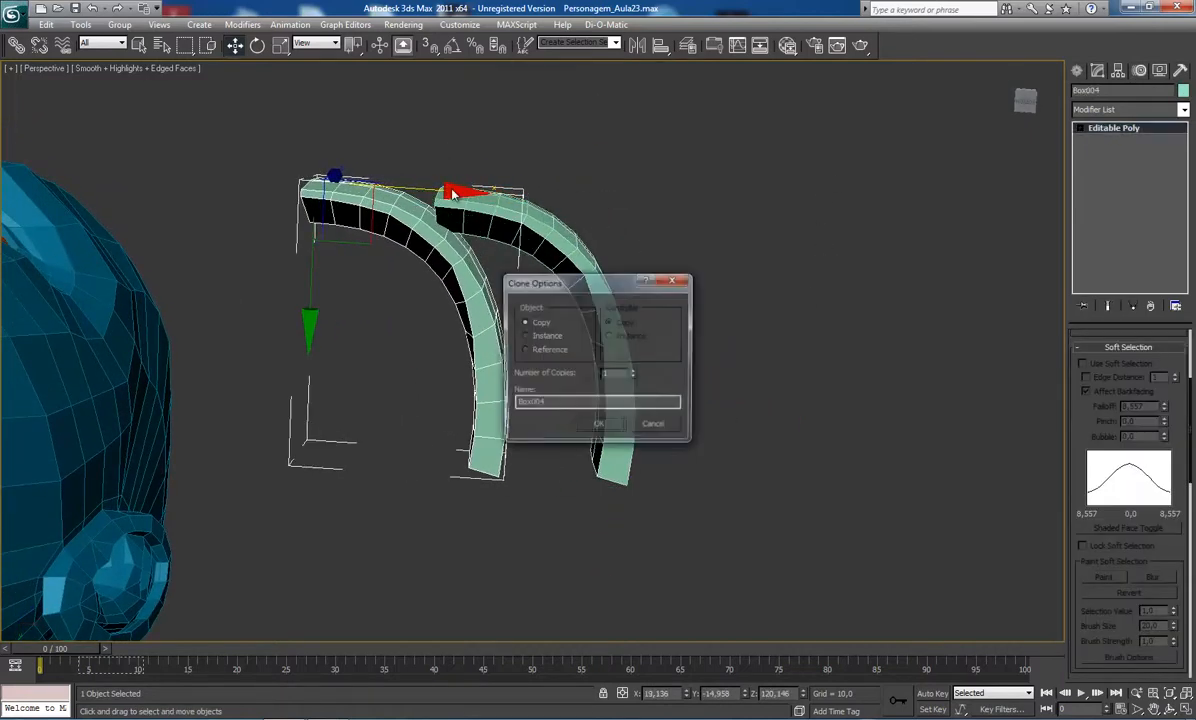
{"action": "left_click", "coordinate": [596, 426]}
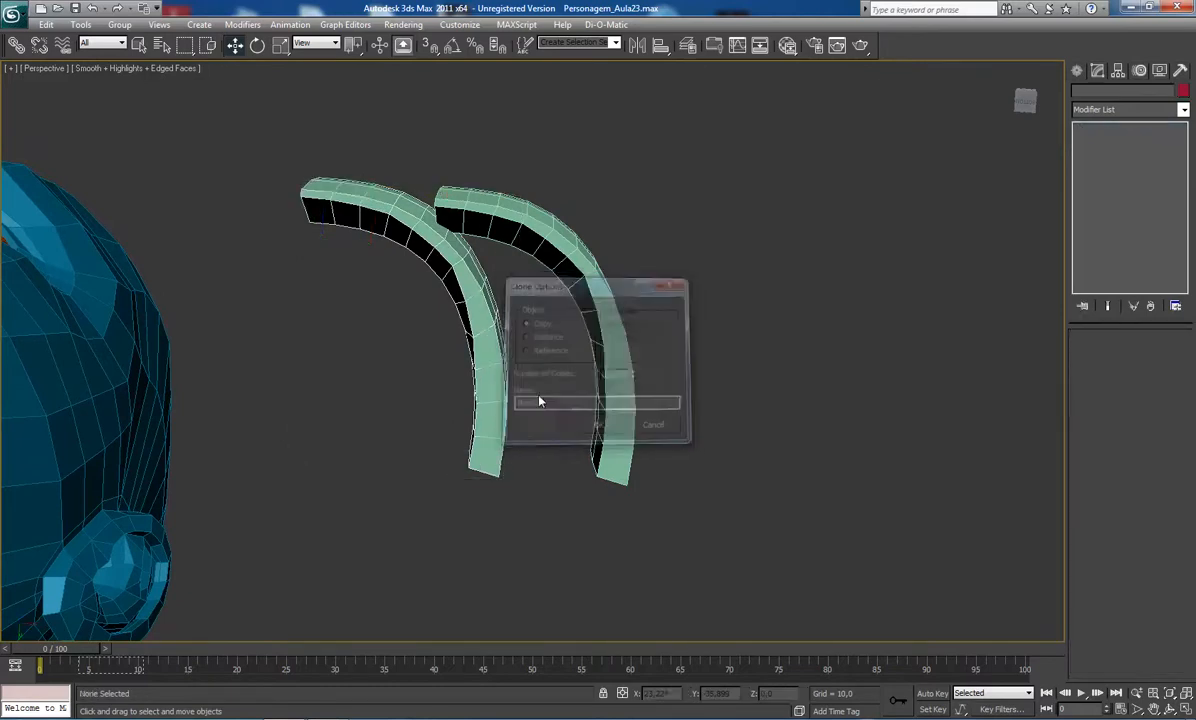
Mirror the cloned half on the X axis with No Clone and move it along X to meet the original half.
{"action": "middle_click_drag", "start_coordinate": [503, 368], "coordinate": [507, 400]}
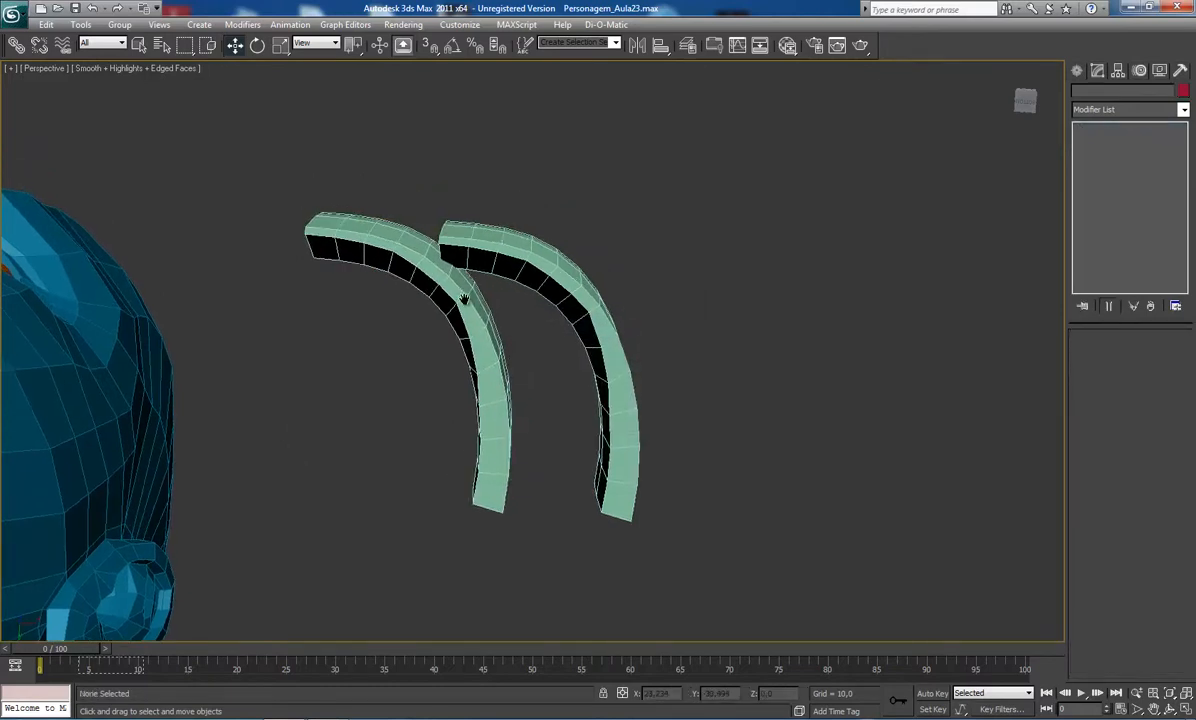
{"action": "left_click", "coordinate": [636, 46]}
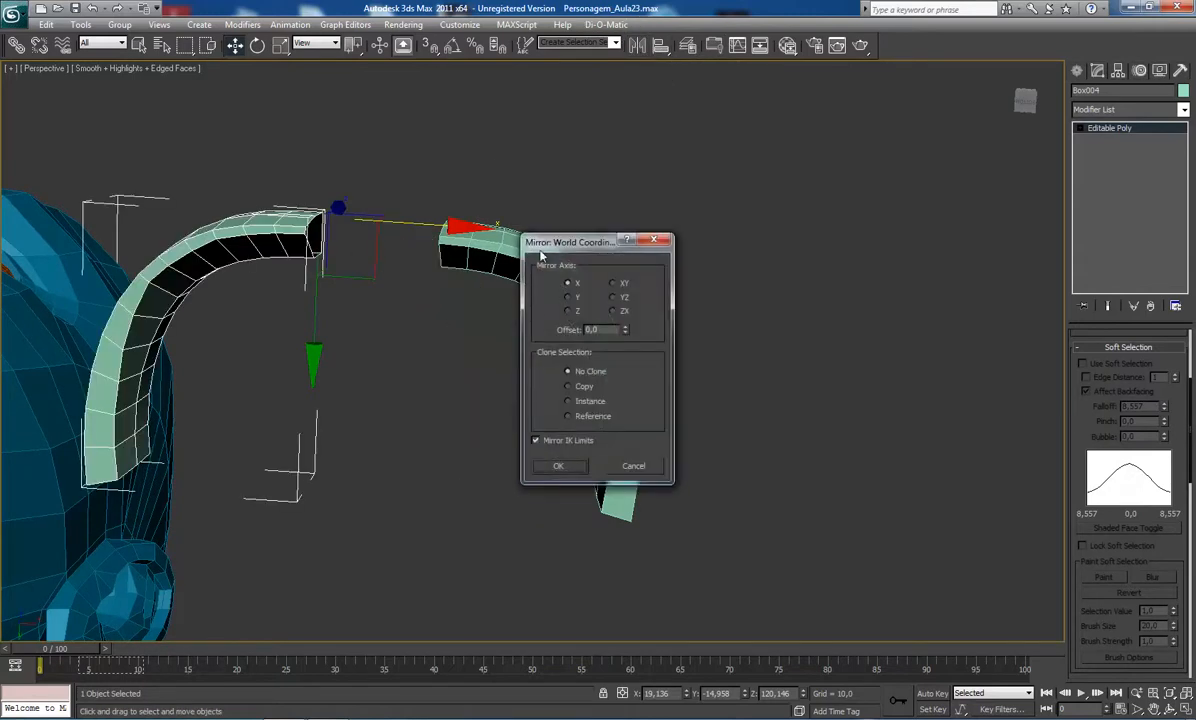
{"action": "left_click_drag", "start_coordinate": [530, 242], "coordinate": [688, 169]}
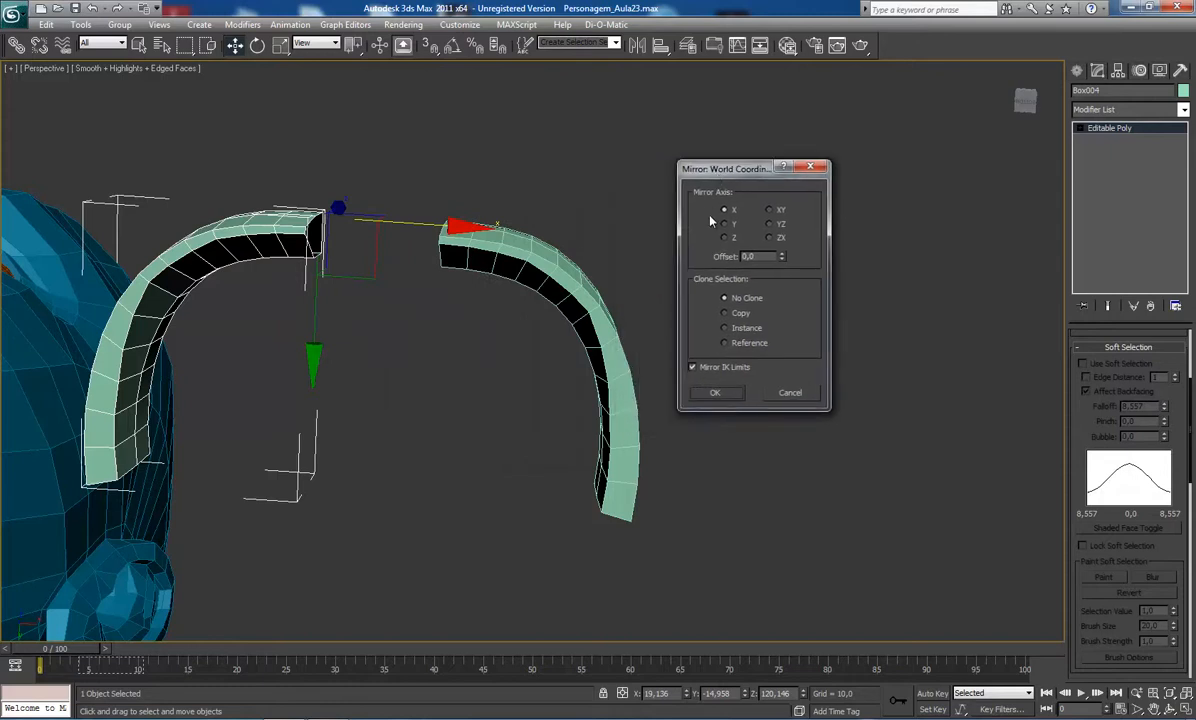
{"action": "left_click", "coordinate": [715, 392]}
{"action": "left_click_drag", "start_coordinate": [452, 226], "coordinate": [562, 230]}
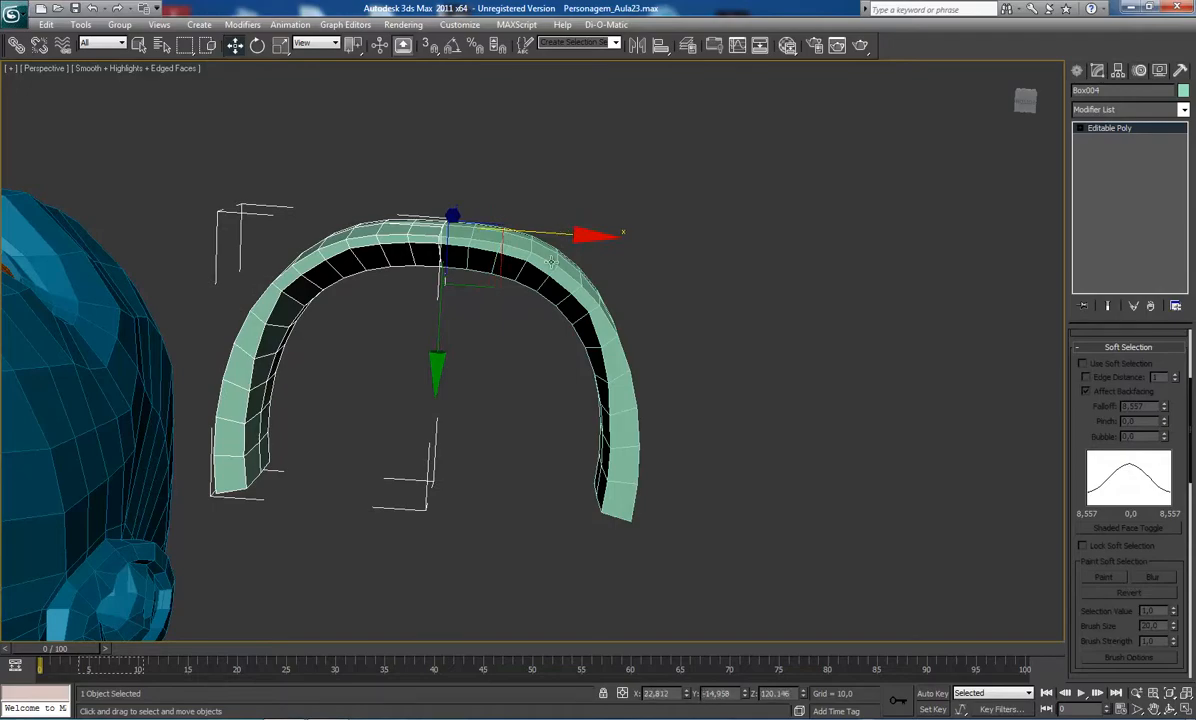
Inspect the joined arch from several angles and delete the mirrored half.
{"action": "scroll", "coordinate": [551, 261], "scroll_direction": "up", "scroll_amount": 3}
{"action": "middle_click_drag", "start_coordinate": [609, 248], "coordinate": [534, 307], "text": "alt"}
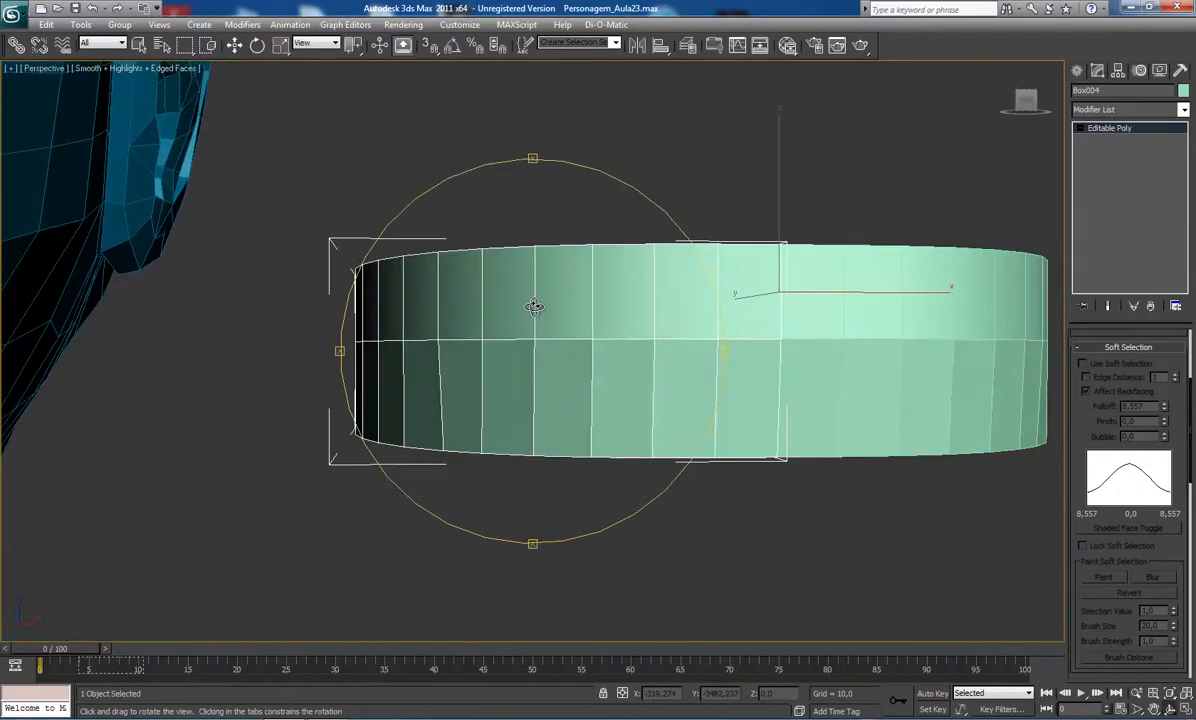
{"action": "scroll", "coordinate": [535, 308], "scroll_direction": "down", "scroll_amount": 4}
{"action": "left_click_drag", "start_coordinate": [538, 330], "coordinate": [500, 268]}
{"action": "scroll", "coordinate": [465, 364], "scroll_direction": "up", "scroll_amount": 3}
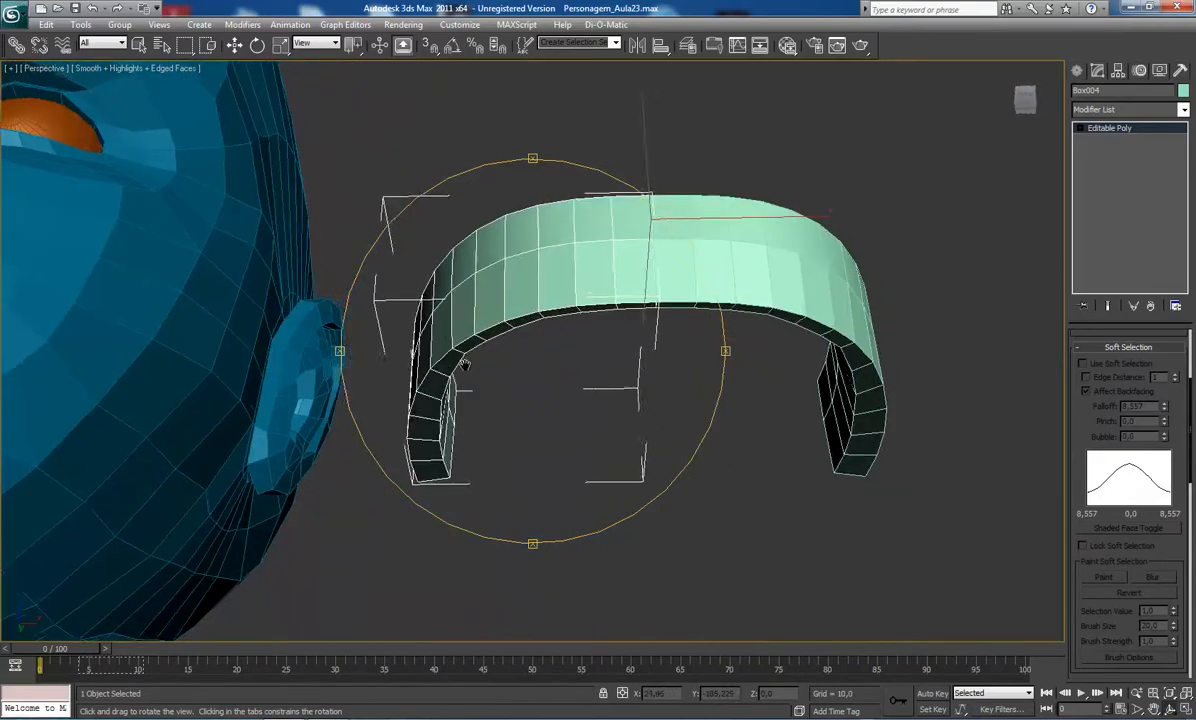
{"action": "left_click_drag", "start_coordinate": [465, 364], "coordinate": [483, 435]}
{"action": "key", "text": "Delete"}
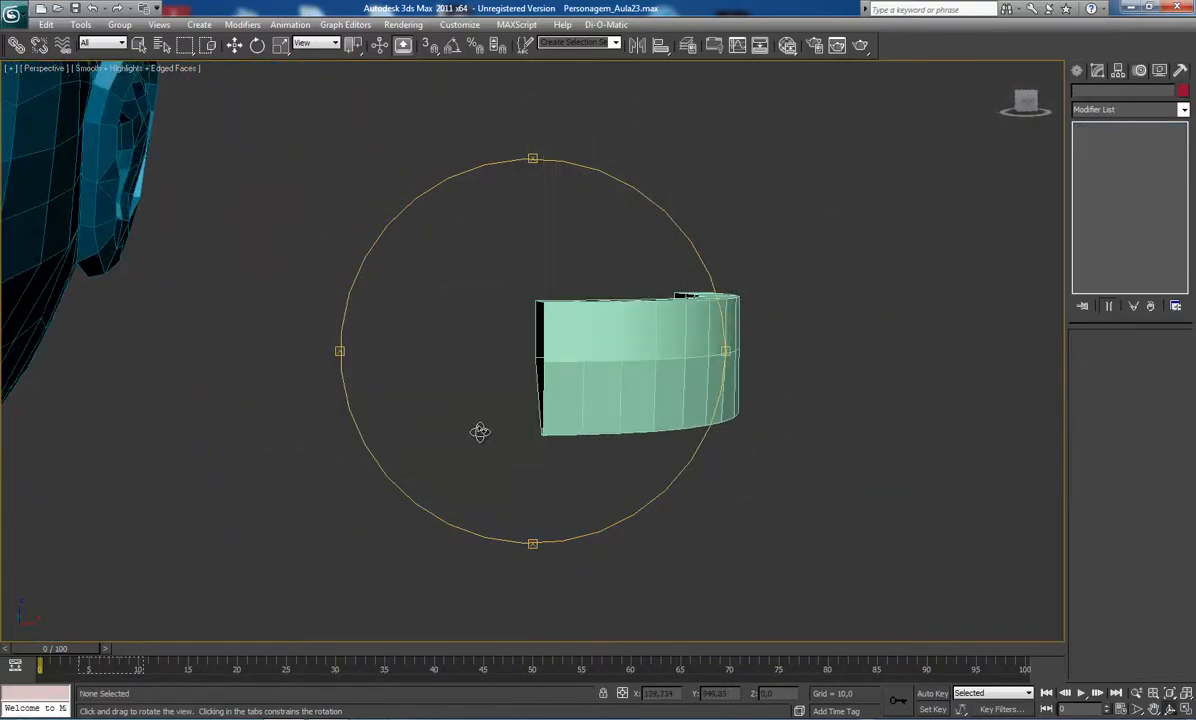
Clone the half arch along X toward the head as a single Instance.
{"action": "right_click", "coordinate": [590, 368]}
{"action": "left_click", "coordinate": [598, 362]}
{"action": "key", "text": "w"}
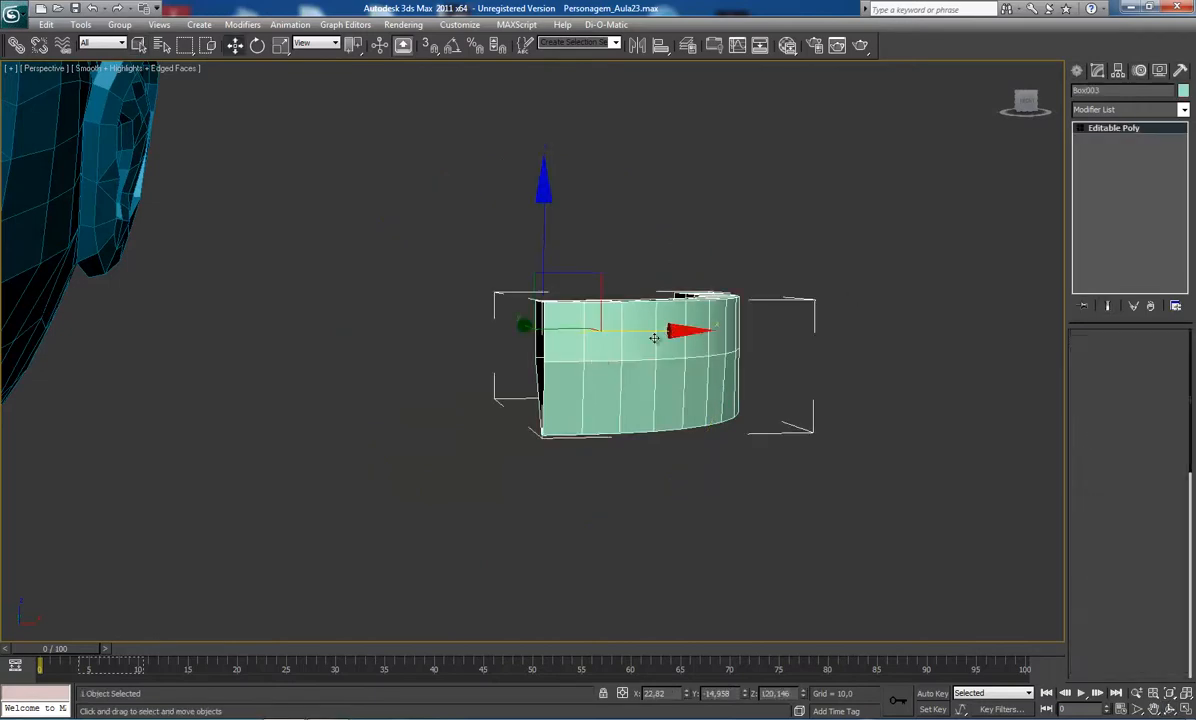
{"action": "mouse_move", "coordinate": [654, 339]}
{"action": "left_mouse_down", "text": "shift"}
{"action": "mouse_move", "coordinate": [516, 338]}
{"action": "mouse_move", "coordinate": [530, 332]}
{"action": "left_mouse_up", "text": "shift"}
{"action": "left_click", "coordinate": [525, 336]}
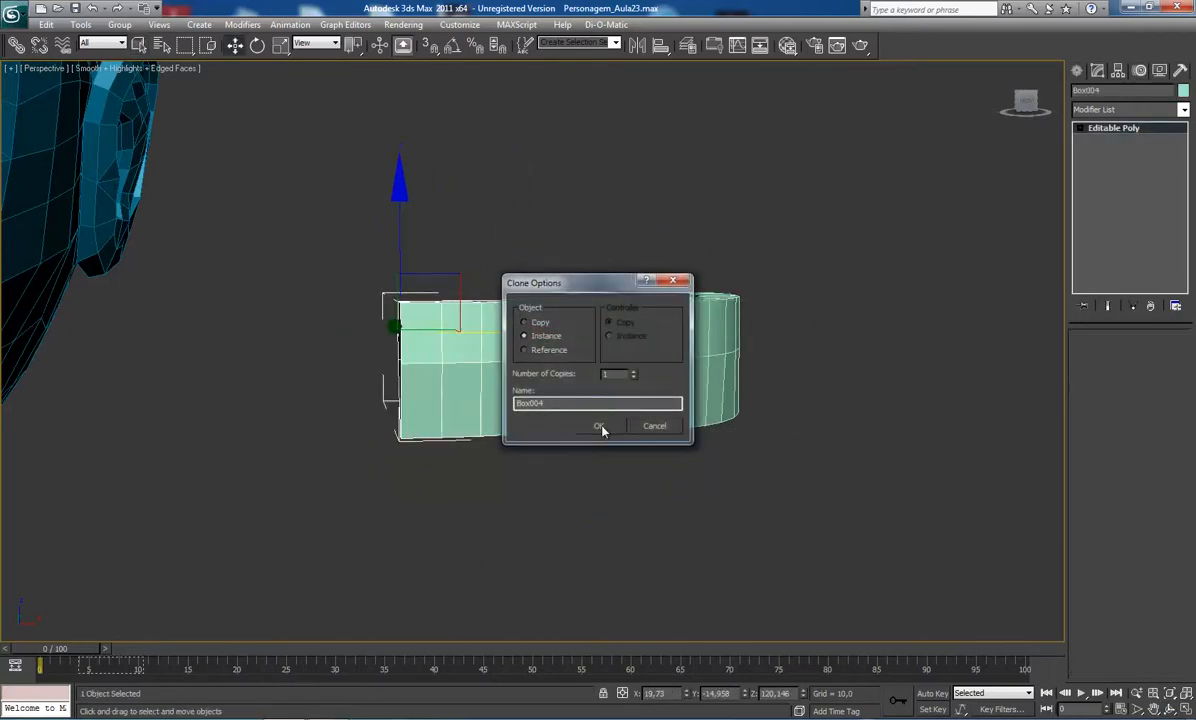
{"action": "left_click", "coordinate": [598, 426]}
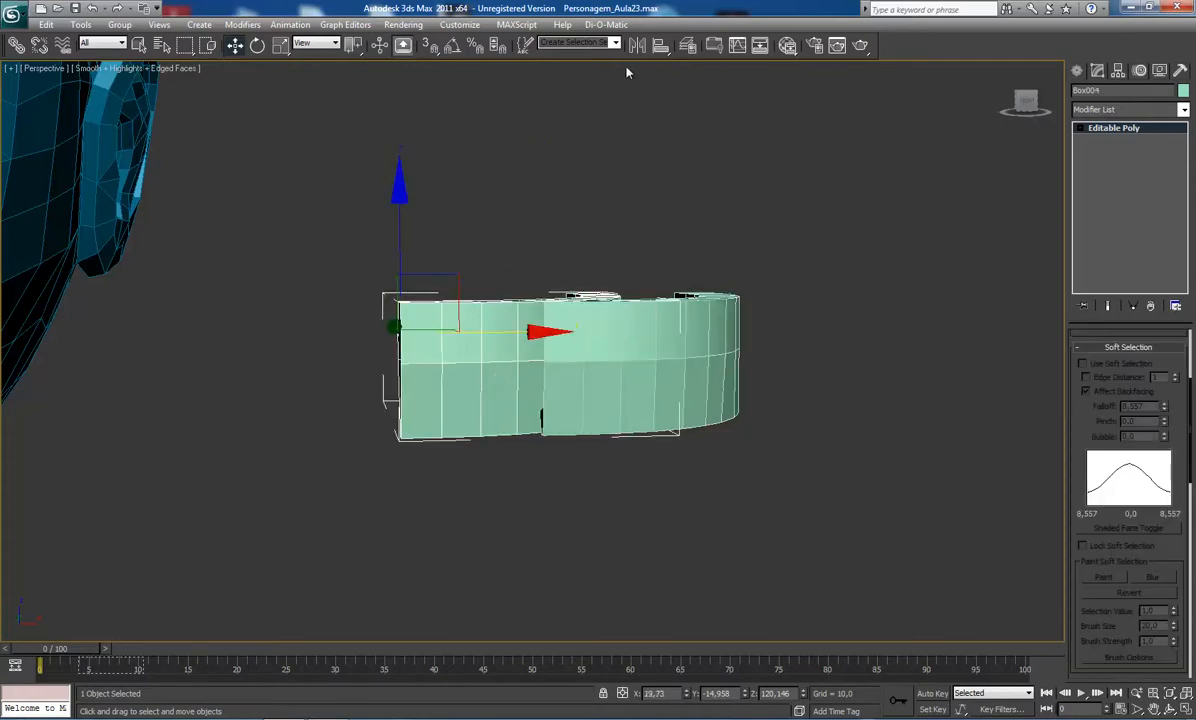
Mirror the instanced half on the X axis with No Clone and move it along X to meet the original half.
{"action": "left_click", "coordinate": [637, 45]}
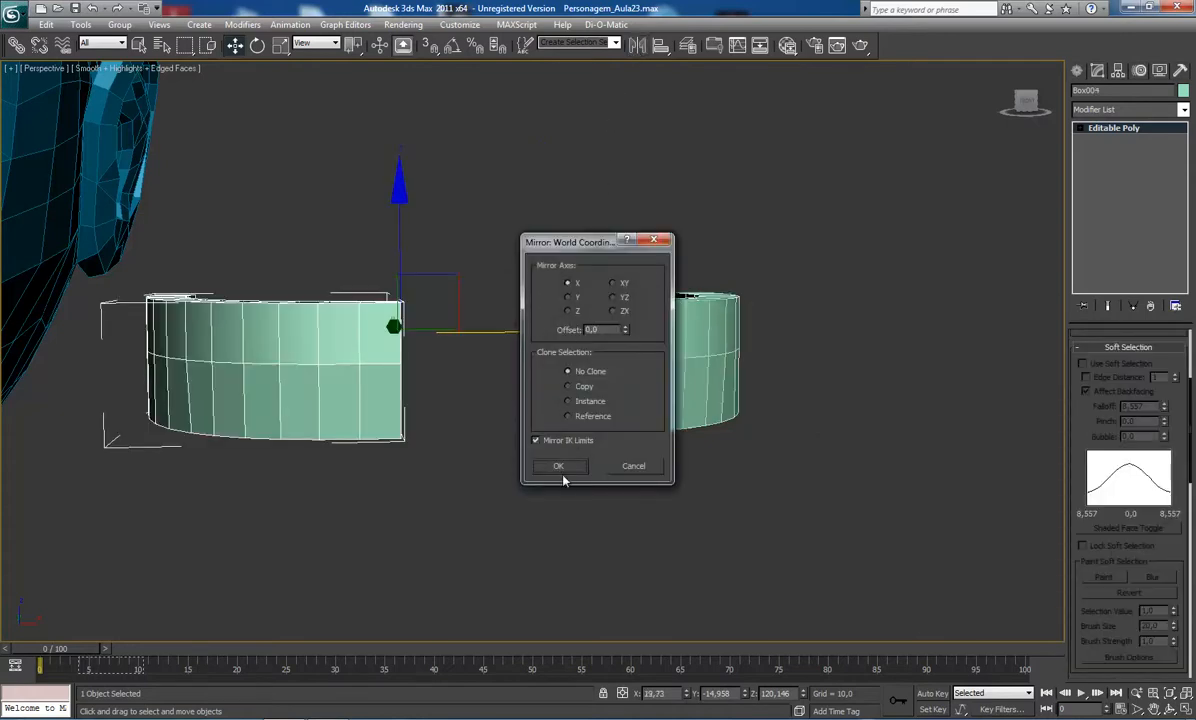
{"action": "left_click", "coordinate": [560, 468]}
{"action": "left_click_drag", "start_coordinate": [510, 332], "coordinate": [653, 322]}
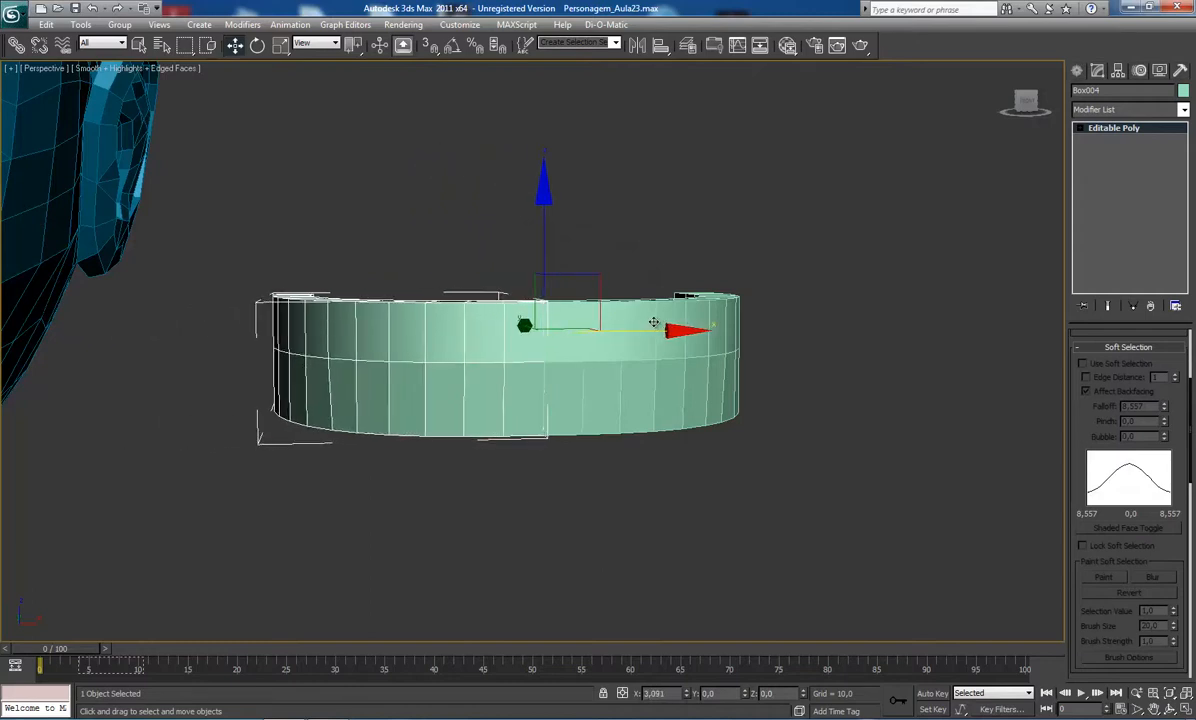
In the Front view, raise the lower-edge vertices near the middle of the original half slightly at vertex level.
{"action": "key", "text": "q"}
{"action": "left_click", "coordinate": [642, 363]}
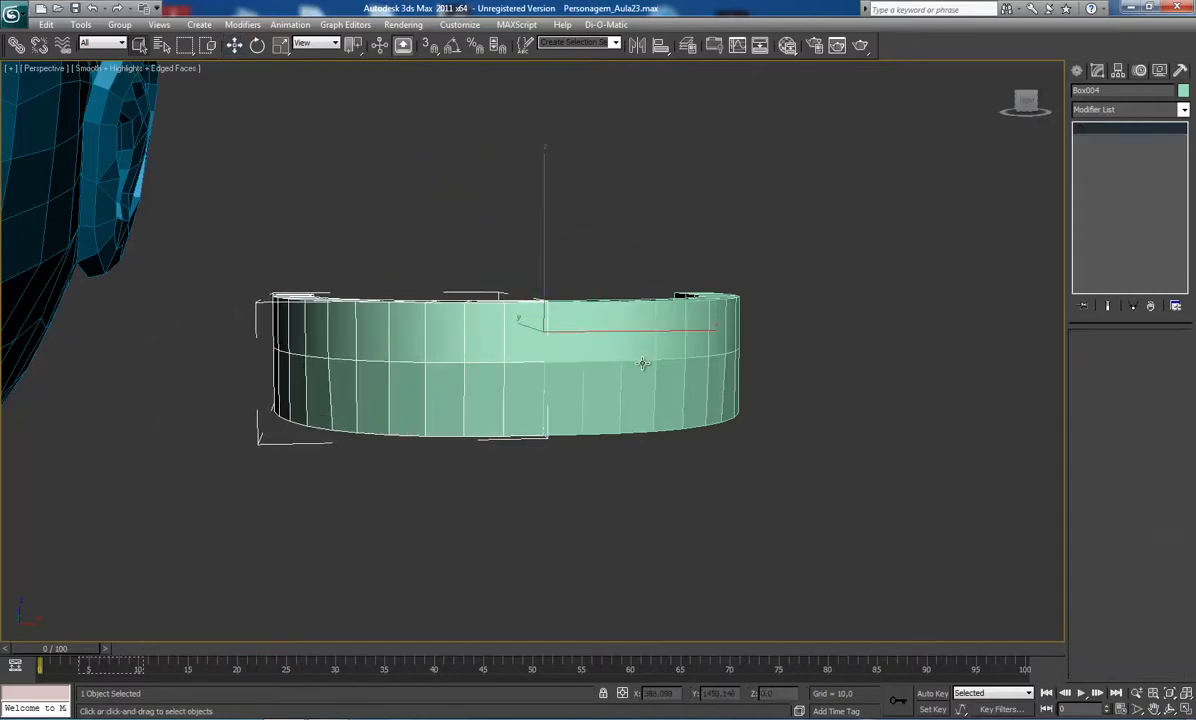
{"action": "key", "text": "f"}
{"action": "key", "text": "z"}
{"action": "scroll", "coordinate": [630, 373], "scroll_direction": "down", "scroll_amount": 3}
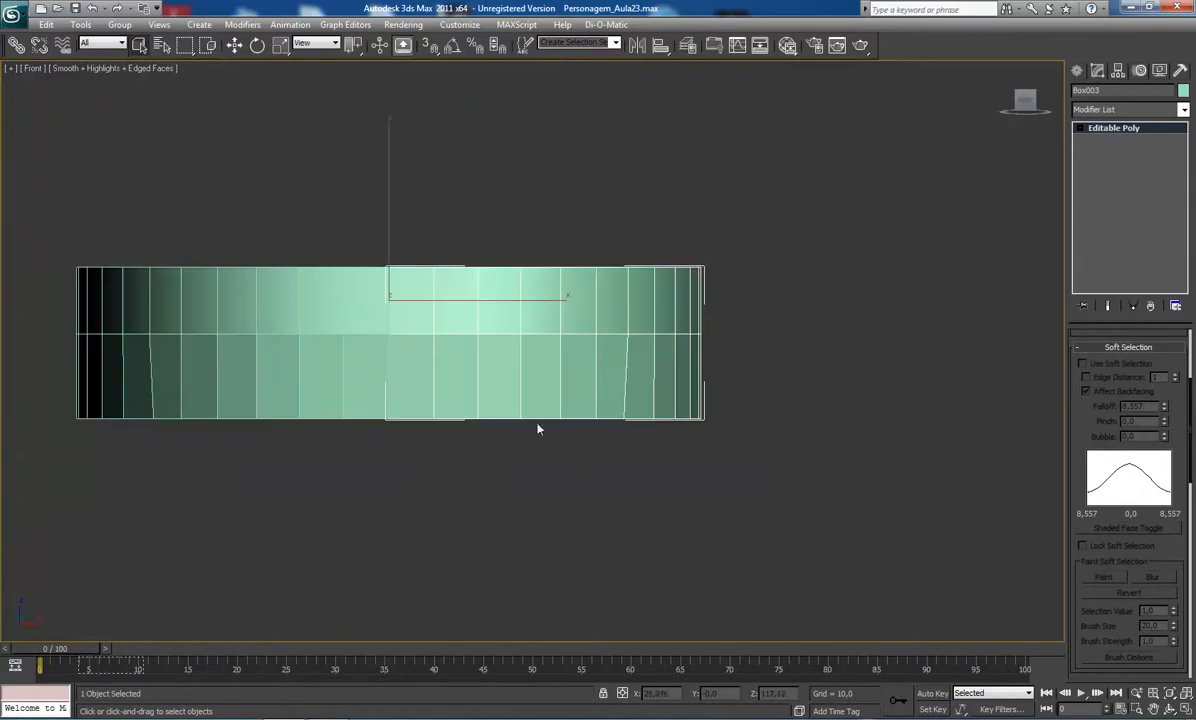
{"action": "mouse_move", "coordinate": [537, 428]}
{"action": "middle_mouse_down"}
{"action": "mouse_move", "coordinate": [579, 395]}
{"action": "mouse_move", "coordinate": [550, 416]}
{"action": "middle_mouse_up"}
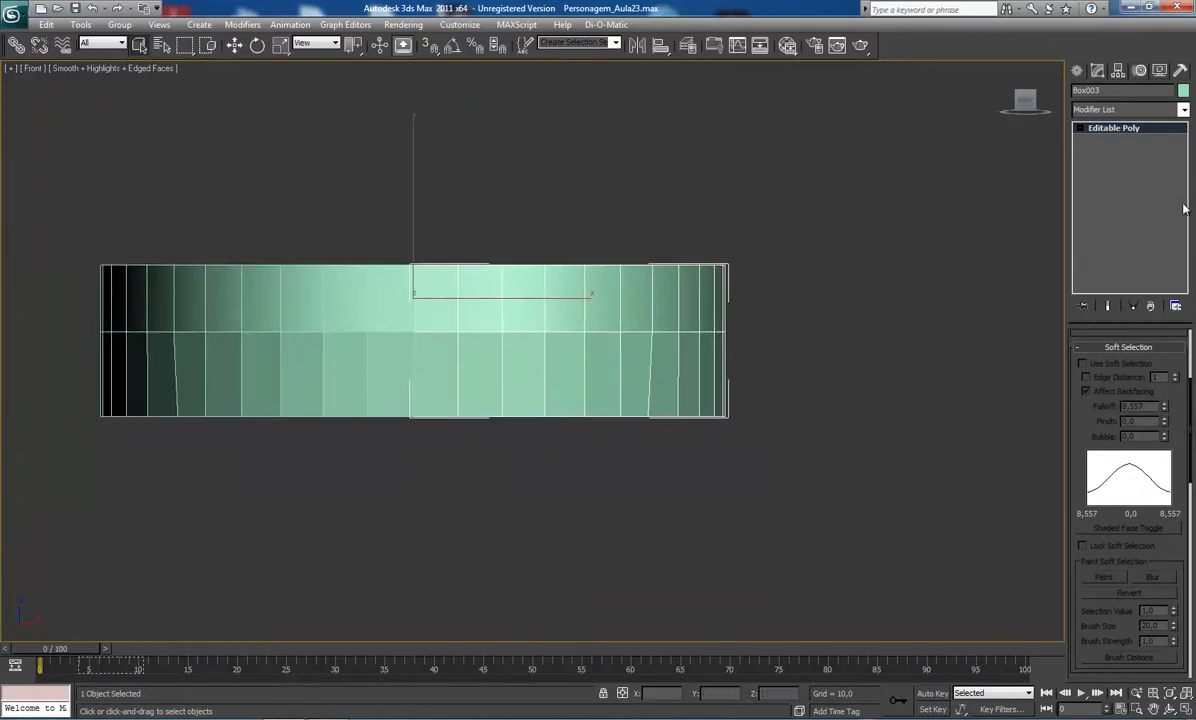
{"action": "key", "text": "1"}
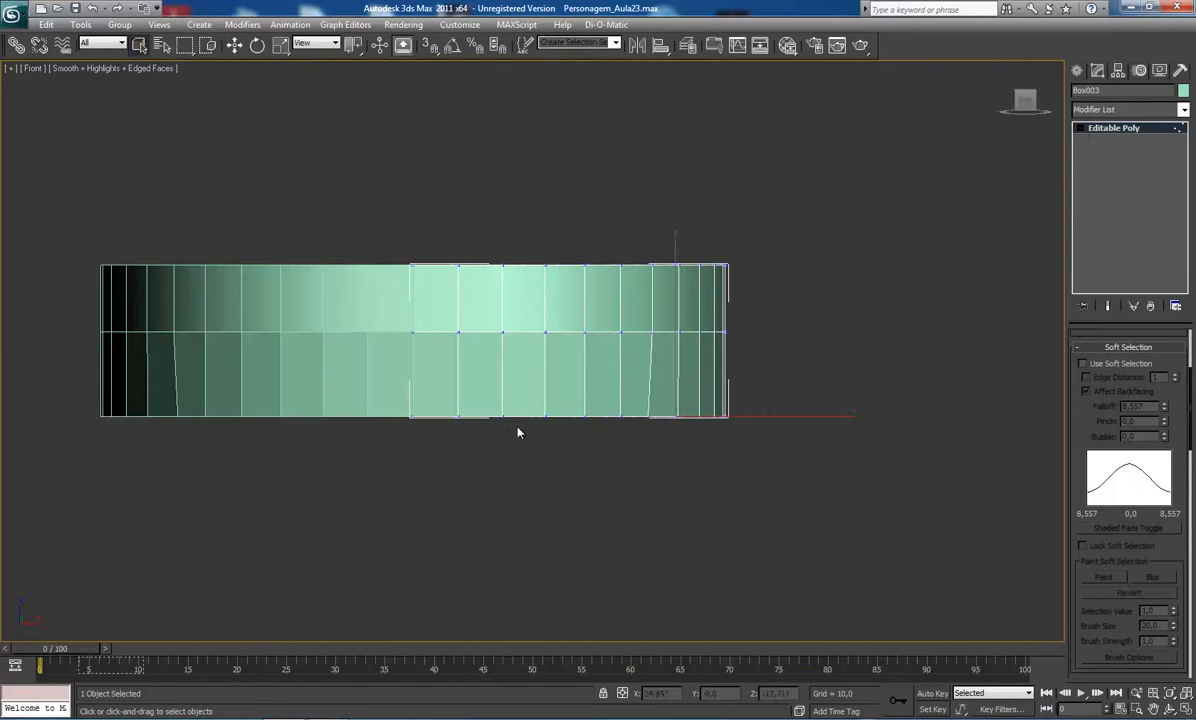
{"action": "left_click_drag", "start_coordinate": [527, 418], "coordinate": [545, 438]}
{"action": "left_click_drag", "start_coordinate": [546, 331], "coordinate": [542, 315]}
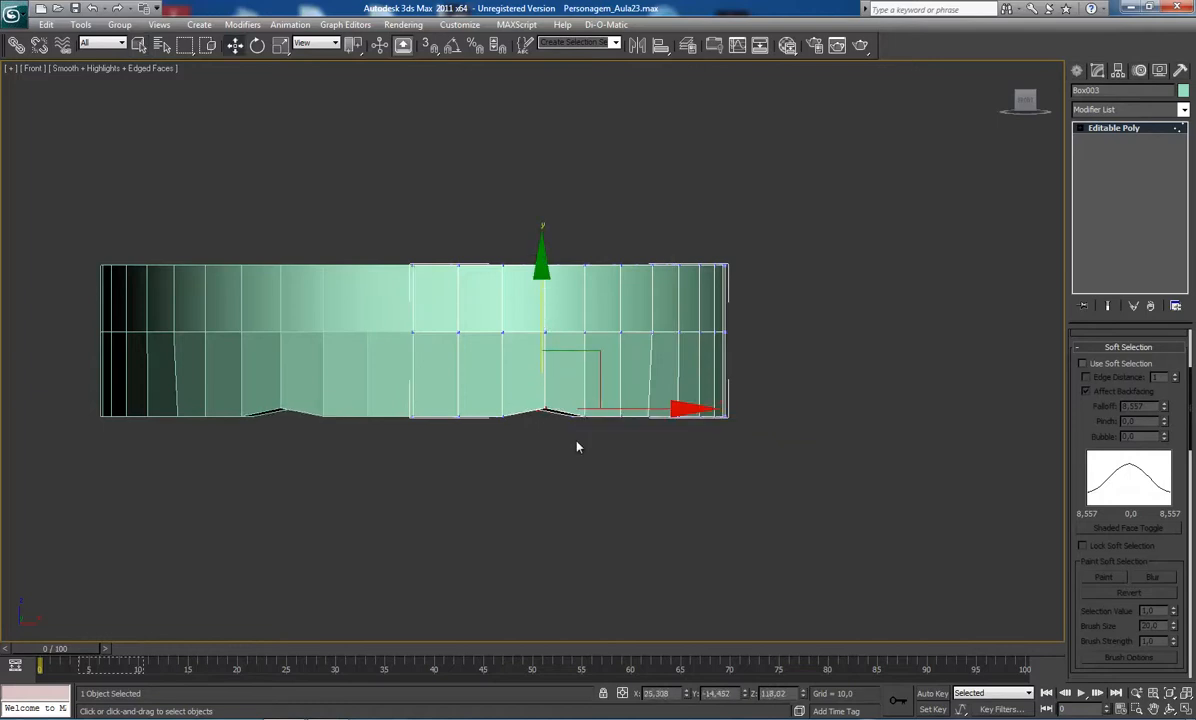
Raise the lower-edge vertices near the seam slightly, and those nearer the outer curve a little more, to make the edge wavy.
{"action": "left_click_drag", "start_coordinate": [389, 408], "coordinate": [524, 444]}
{"action": "left_click_drag", "start_coordinate": [460, 316], "coordinate": [461, 313]}
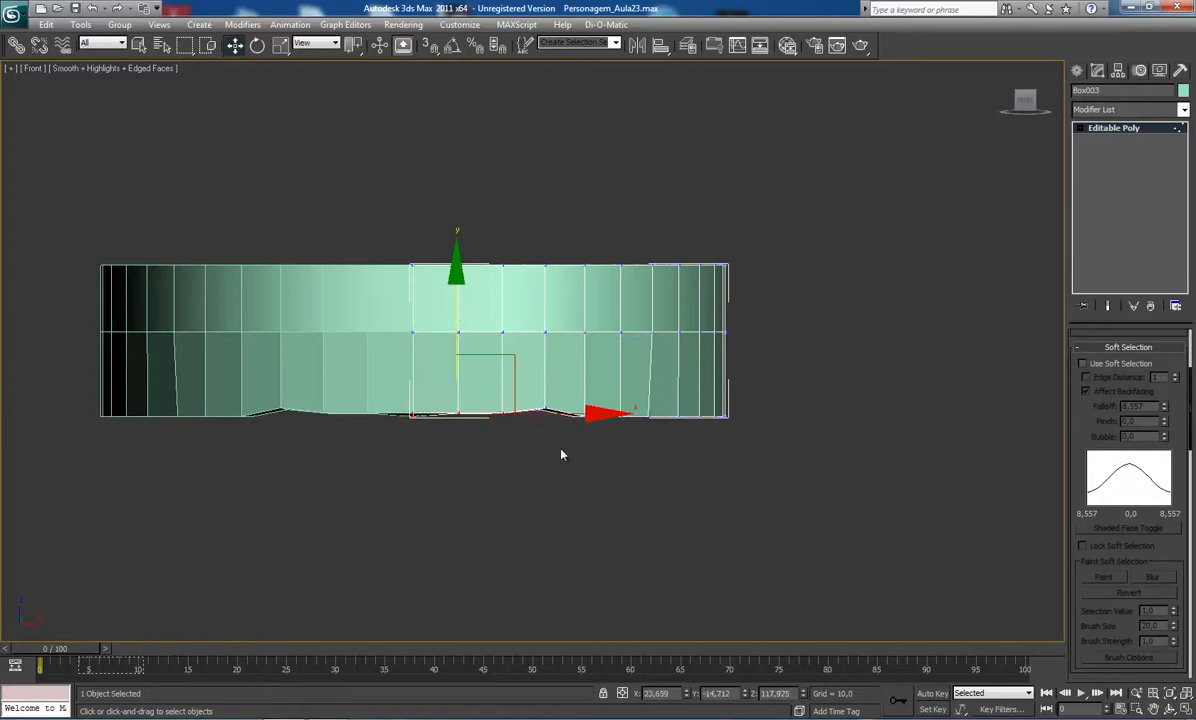
{"action": "left_click_drag", "start_coordinate": [622, 411], "coordinate": [621, 412]}
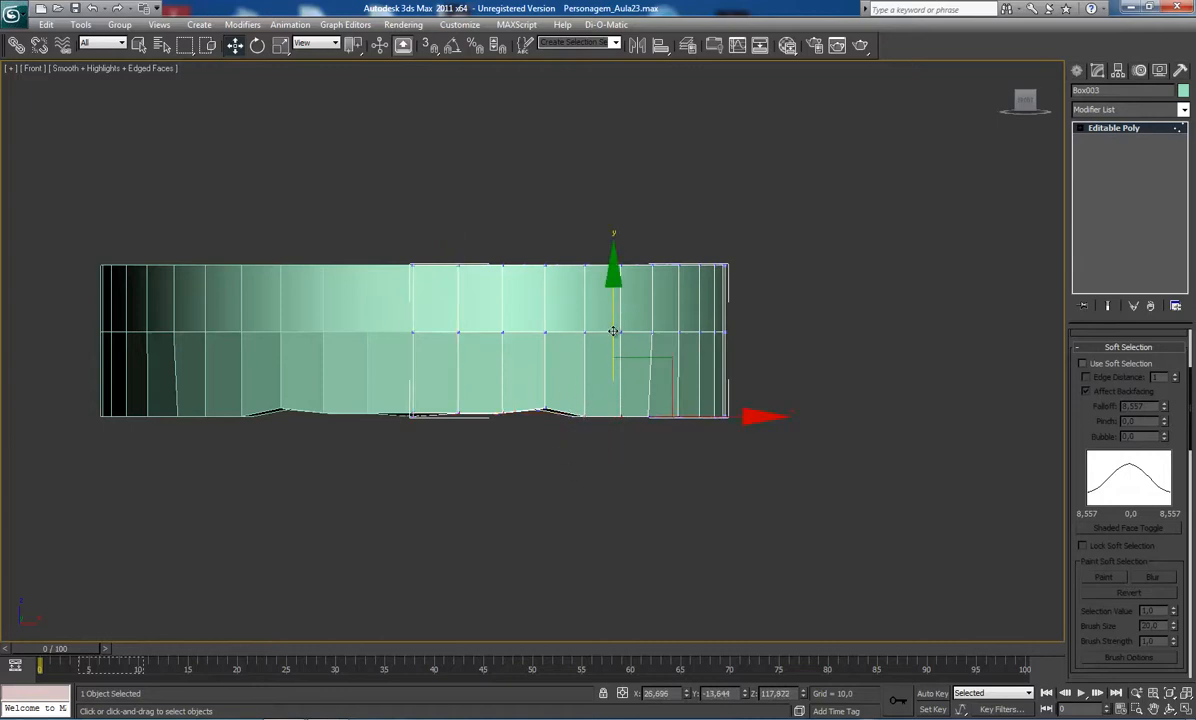
{"action": "left_click_drag", "start_coordinate": [614, 334], "coordinate": [612, 328]}
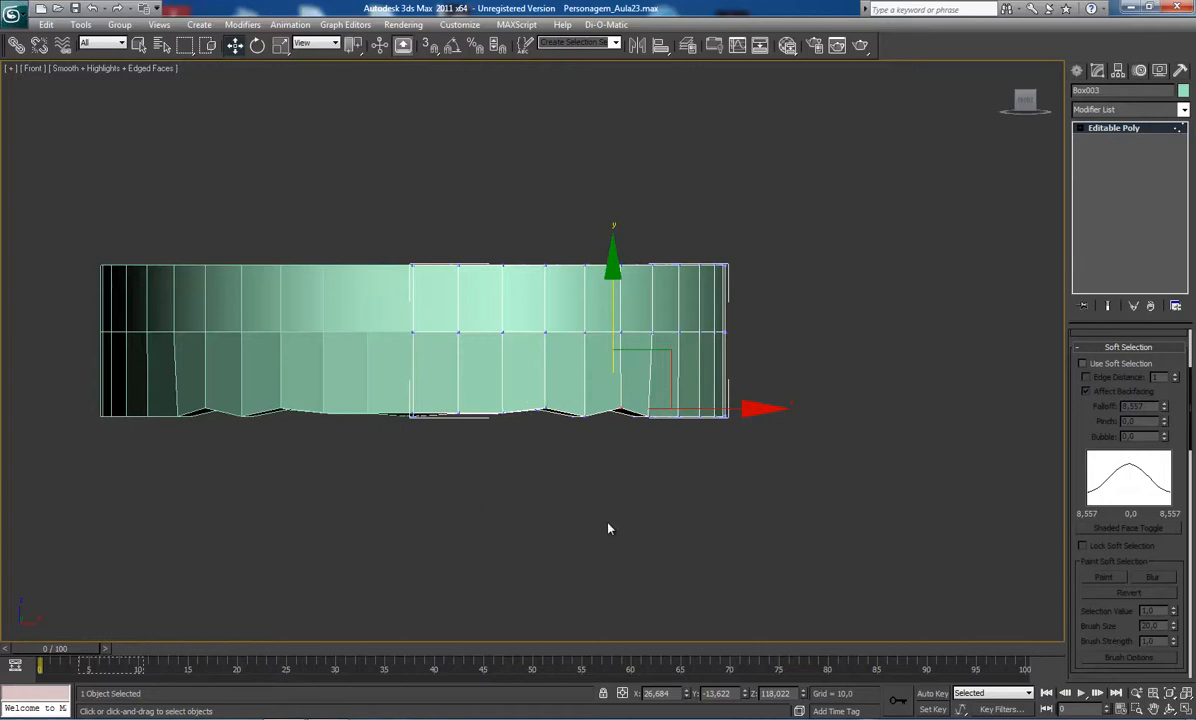
Select the next lower-edge vertices at the outer curve in the Perspective view and set the Edit Geometry constraint to None.
{"action": "middle_click_drag", "start_coordinate": [637, 447], "coordinate": [606, 387]}
{"action": "key", "text": "p"}
{"action": "scroll", "coordinate": [594, 450], "scroll_direction": "down", "scroll_amount": 4}
{"action": "left_click", "coordinate": [497, 364]}
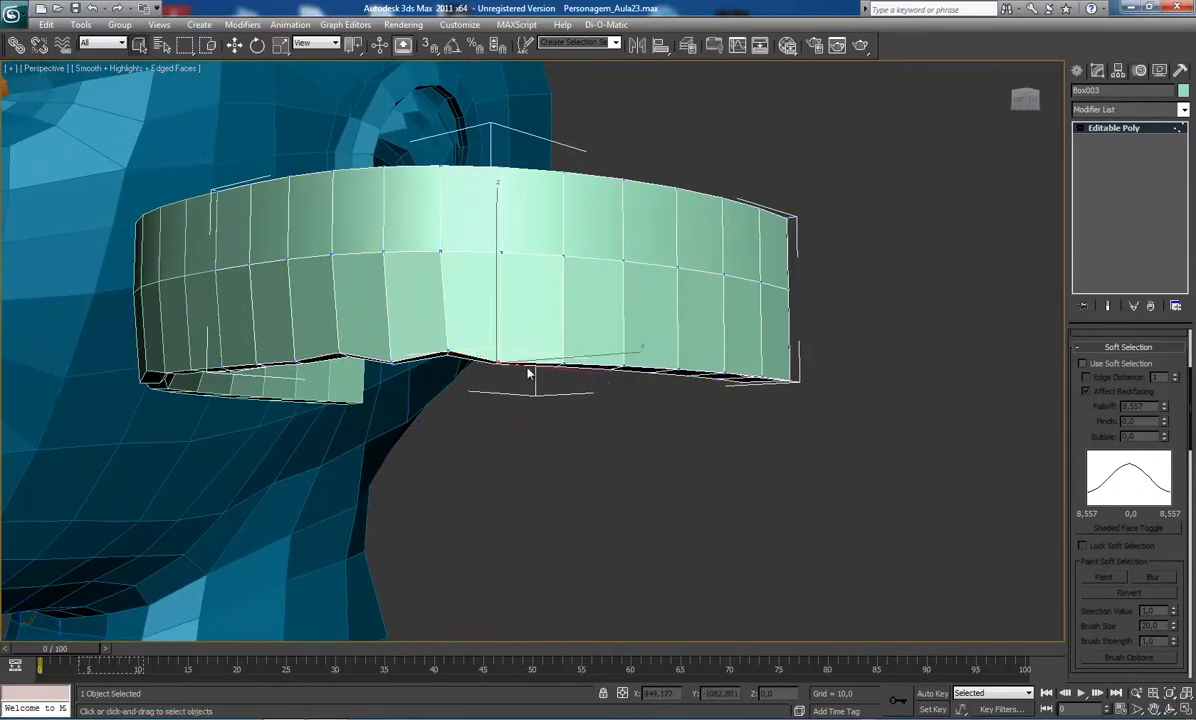
{"action": "key", "text": "w"}
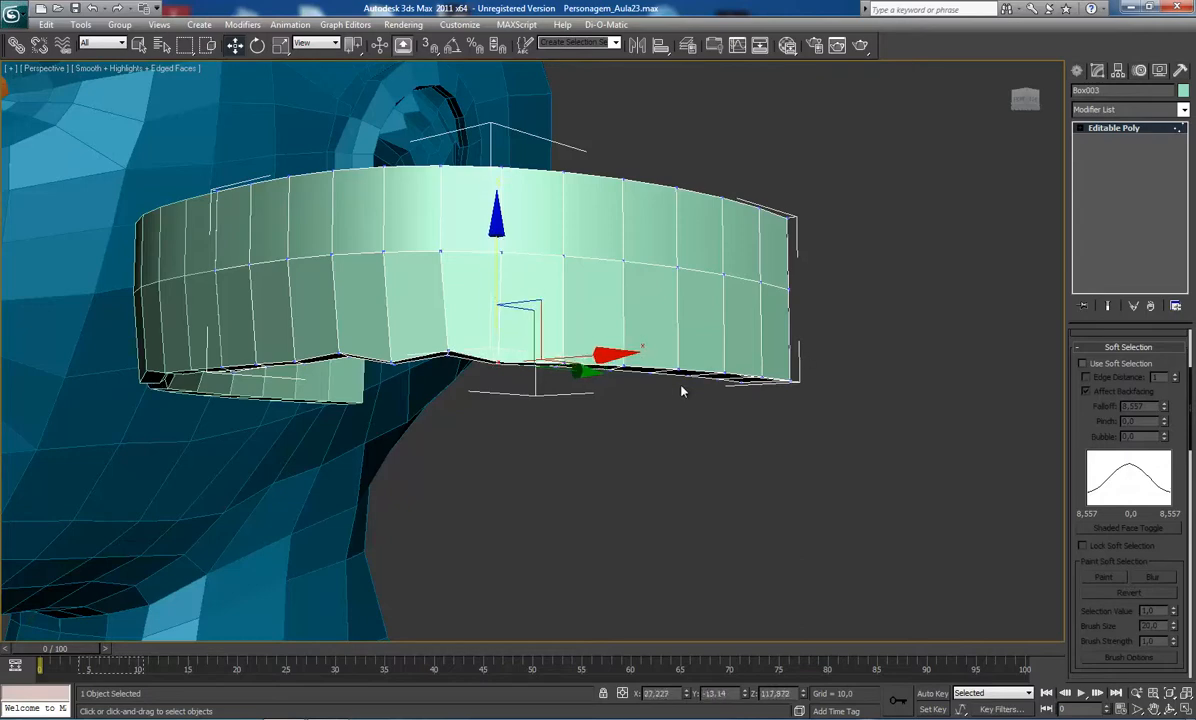
{"action": "middle_click_drag", "start_coordinate": [681, 391], "coordinate": [489, 389], "text": "alt"}
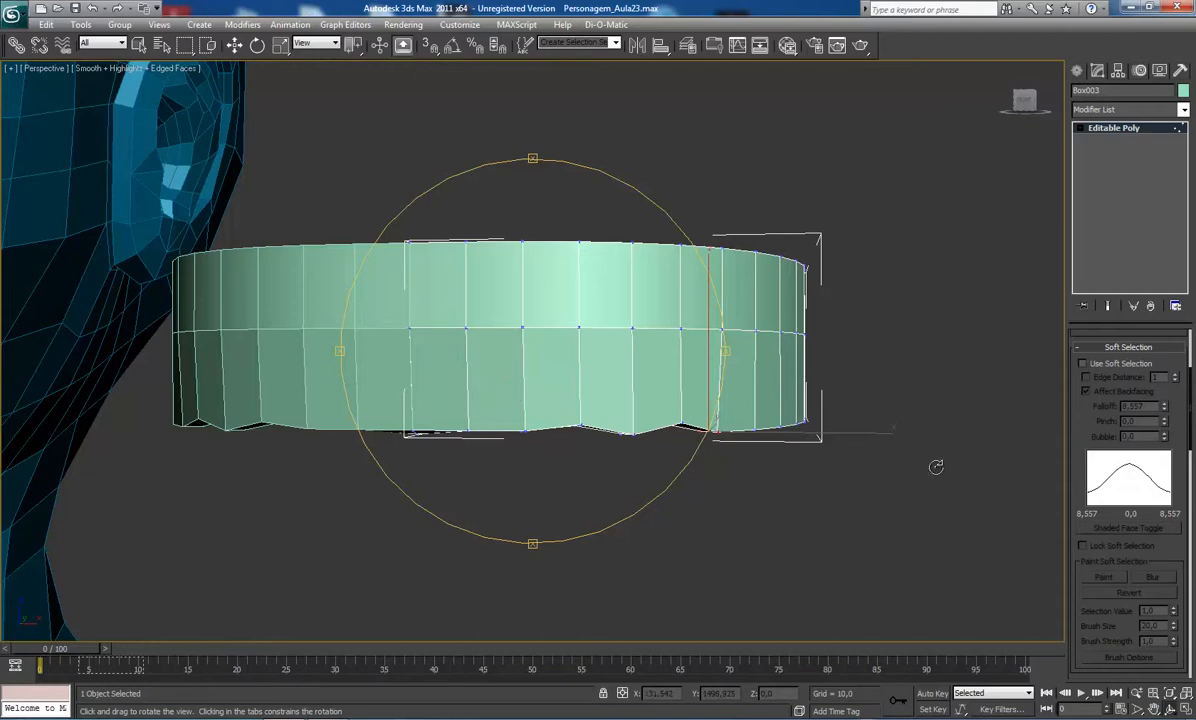
{"action": "middle_click_drag", "start_coordinate": [518, 408], "coordinate": [572, 411], "text": "alt"}
{"action": "scroll", "coordinate": [1190, 625], "scroll_direction": "down", "scroll_amount": 5}
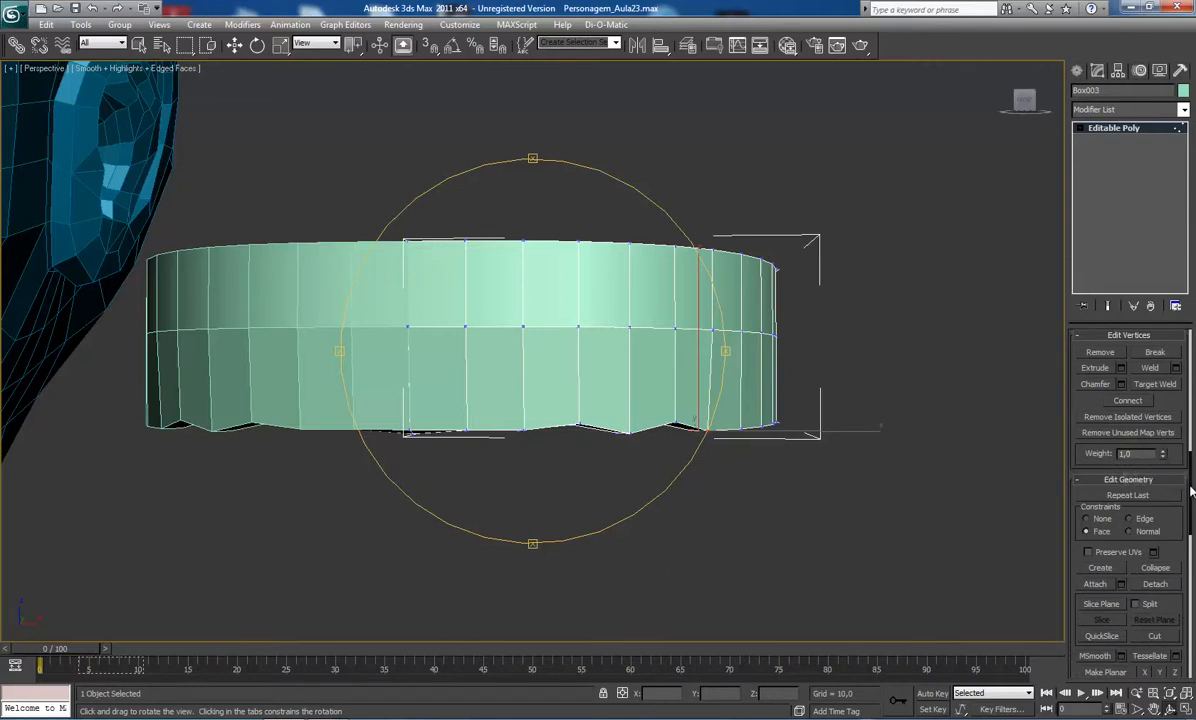
{"action": "scroll", "coordinate": [1180, 520], "scroll_direction": "down", "scroll_amount": 3}
{"action": "mouse_move", "coordinate": [1189, 519]}
{"action": "left_mouse_down"}
{"action": "mouse_move", "coordinate": [1175, 553]}
{"action": "mouse_move", "coordinate": [1182, 582]}
{"action": "mouse_move", "coordinate": [1191, 512]}
{"action": "left_mouse_up"}
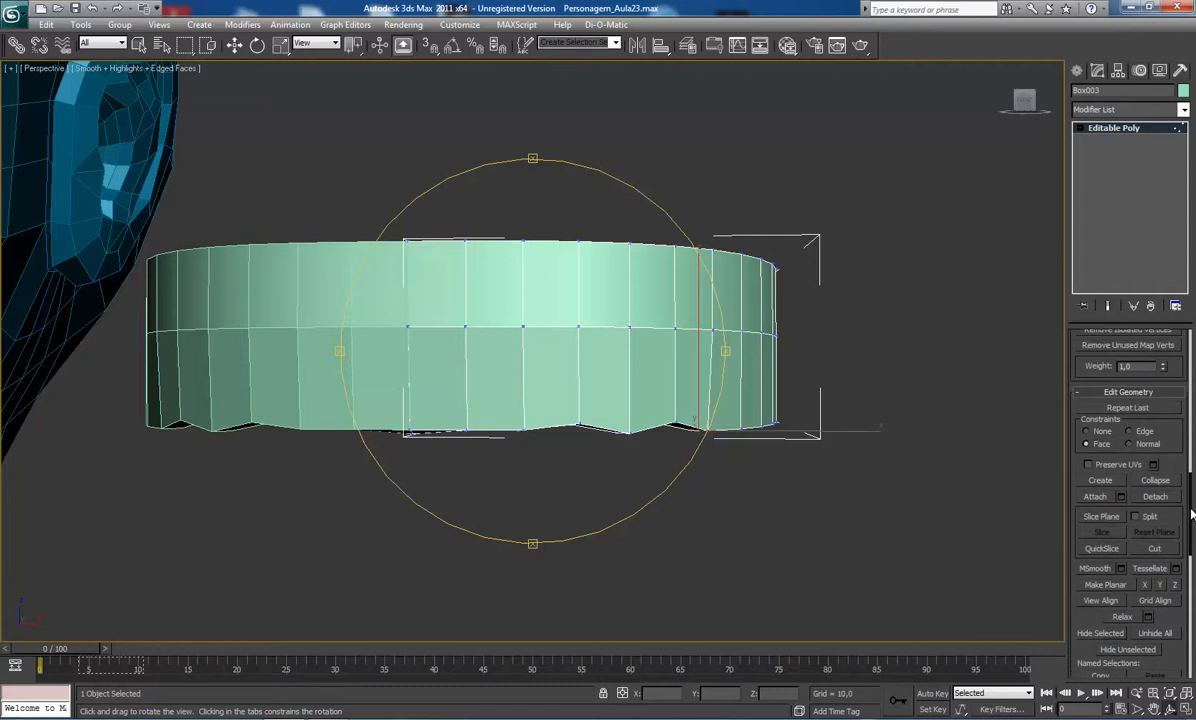
{"action": "left_click", "coordinate": [1096, 431]}
Raise the selected lower-edge vertices at the outer curve along Z and fine-tune their height.
{"action": "left_click_drag", "start_coordinate": [542, 435], "coordinate": [556, 408]}
{"action": "right_click", "coordinate": [606, 404]}
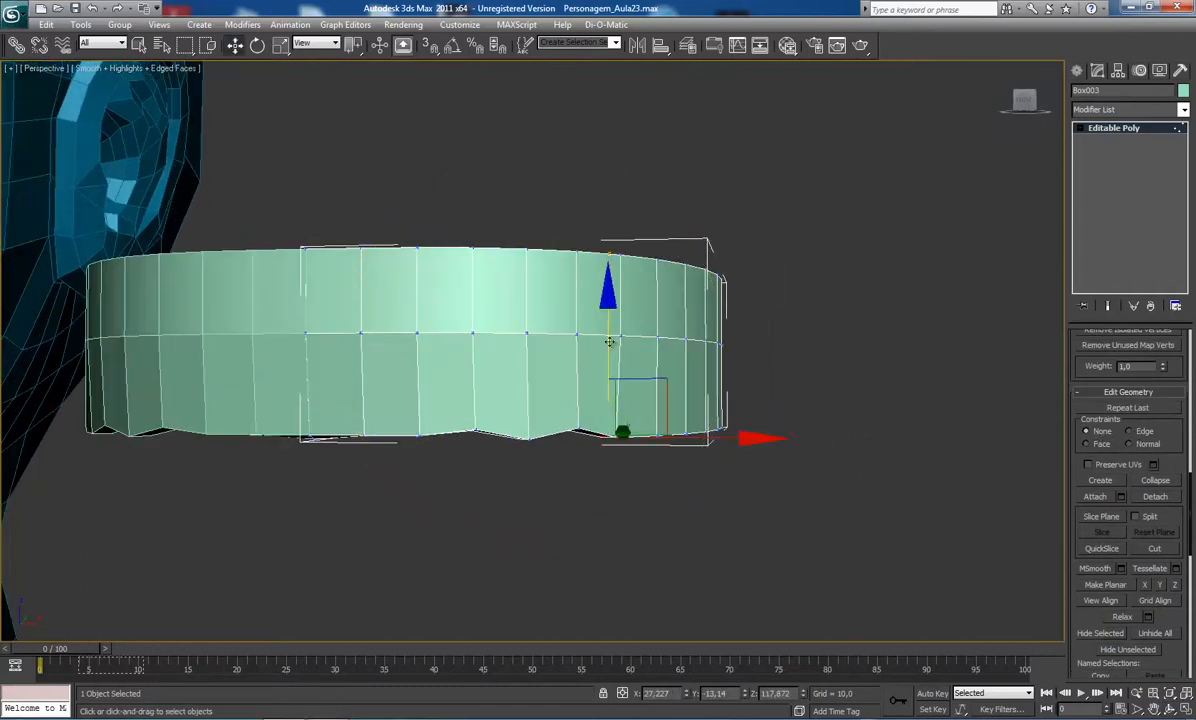
{"action": "left_click_drag", "start_coordinate": [608, 335], "coordinate": [607, 329]}
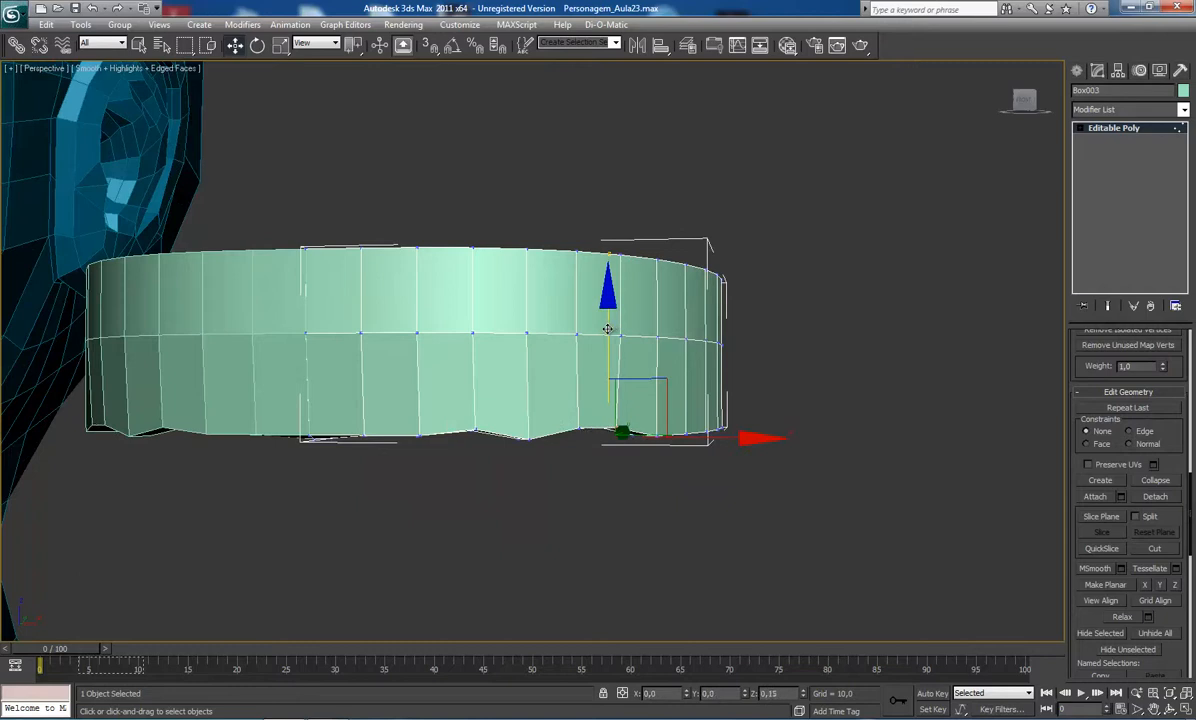
{"action": "middle_click_drag", "start_coordinate": [530, 398], "coordinate": [498, 408], "text": "alt"}
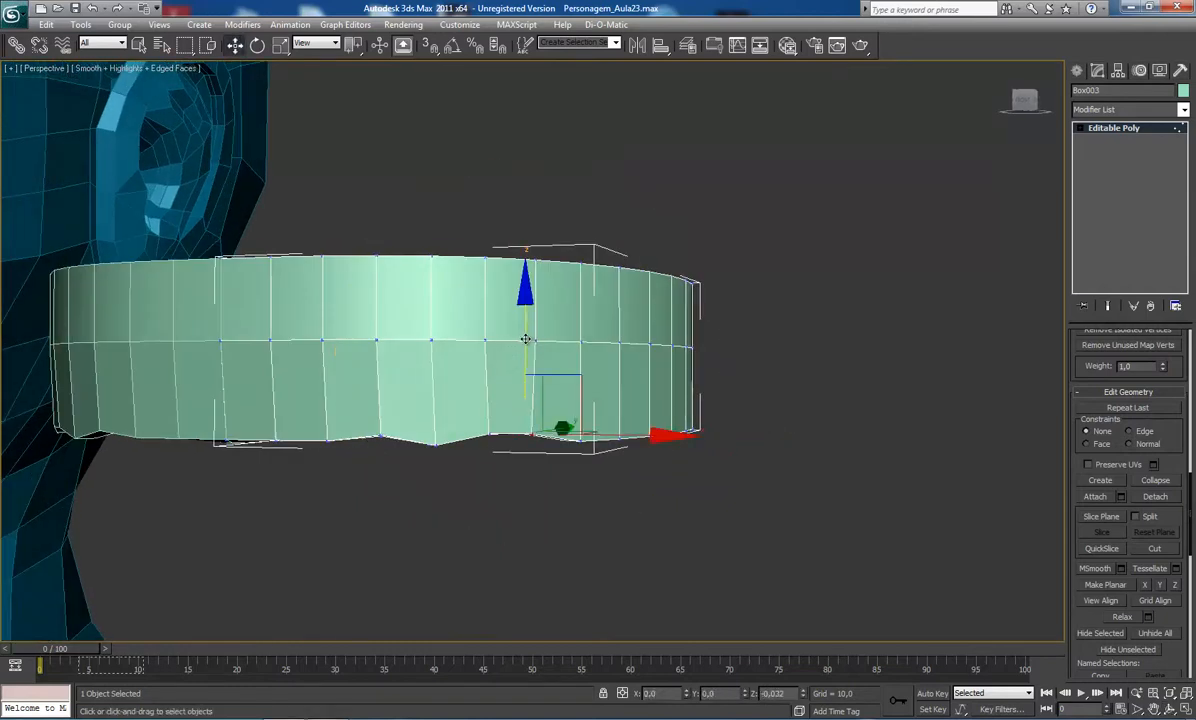
{"action": "middle_click_drag", "start_coordinate": [603, 408], "coordinate": [400, 477], "text": "alt"}
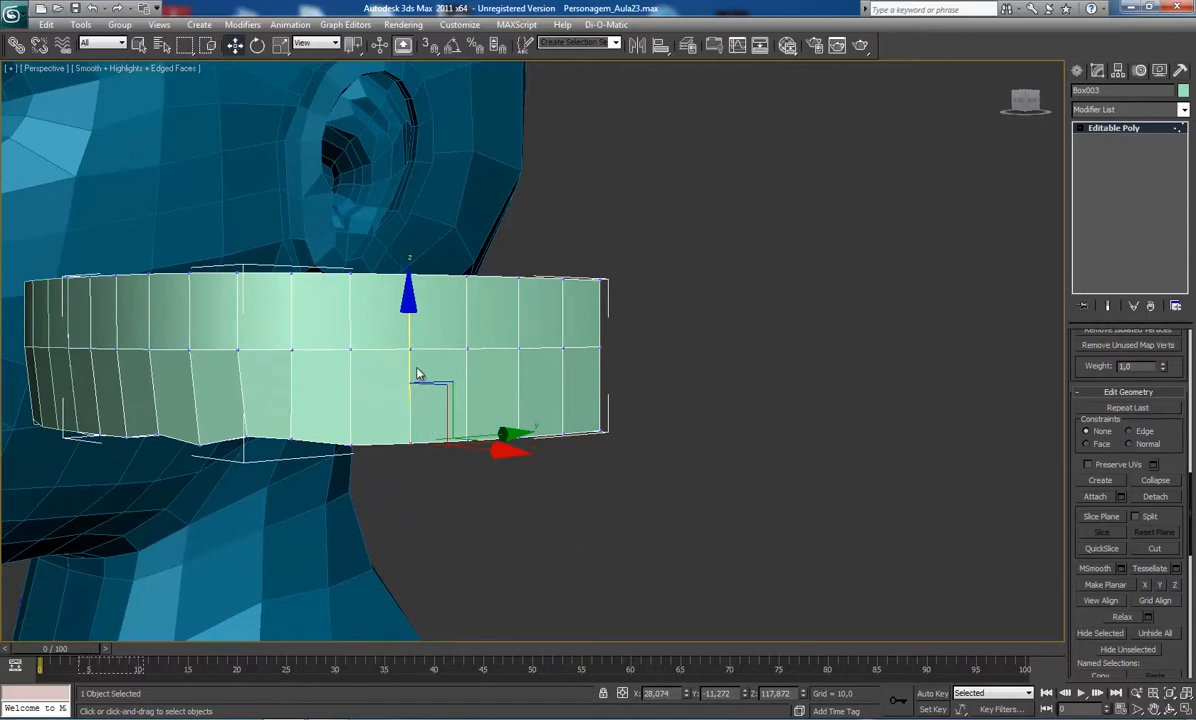
Raise alternate lower-edge vertices farther along the side of the half arch slightly along Z to continue the wavy edge.
{"action": "left_click_drag", "start_coordinate": [411, 365], "coordinate": [409, 364]}
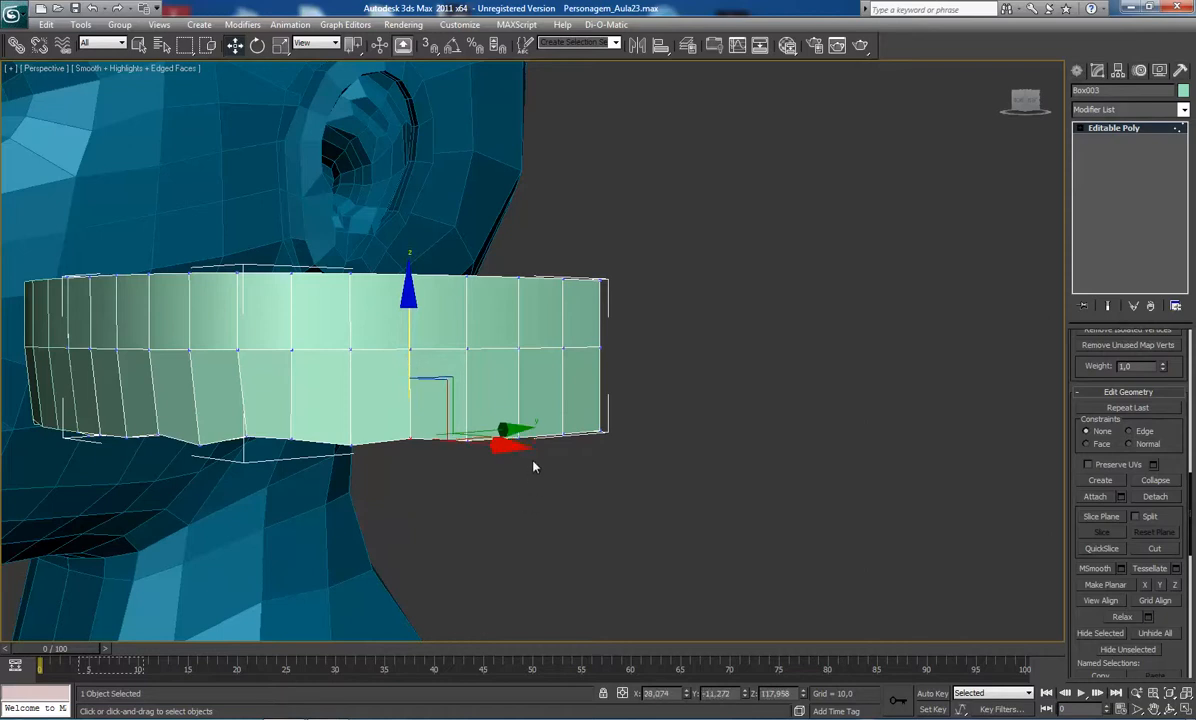
{"action": "left_click", "coordinate": [465, 466]}
{"action": "middle_click_drag", "start_coordinate": [480, 459], "coordinate": [516, 453]}
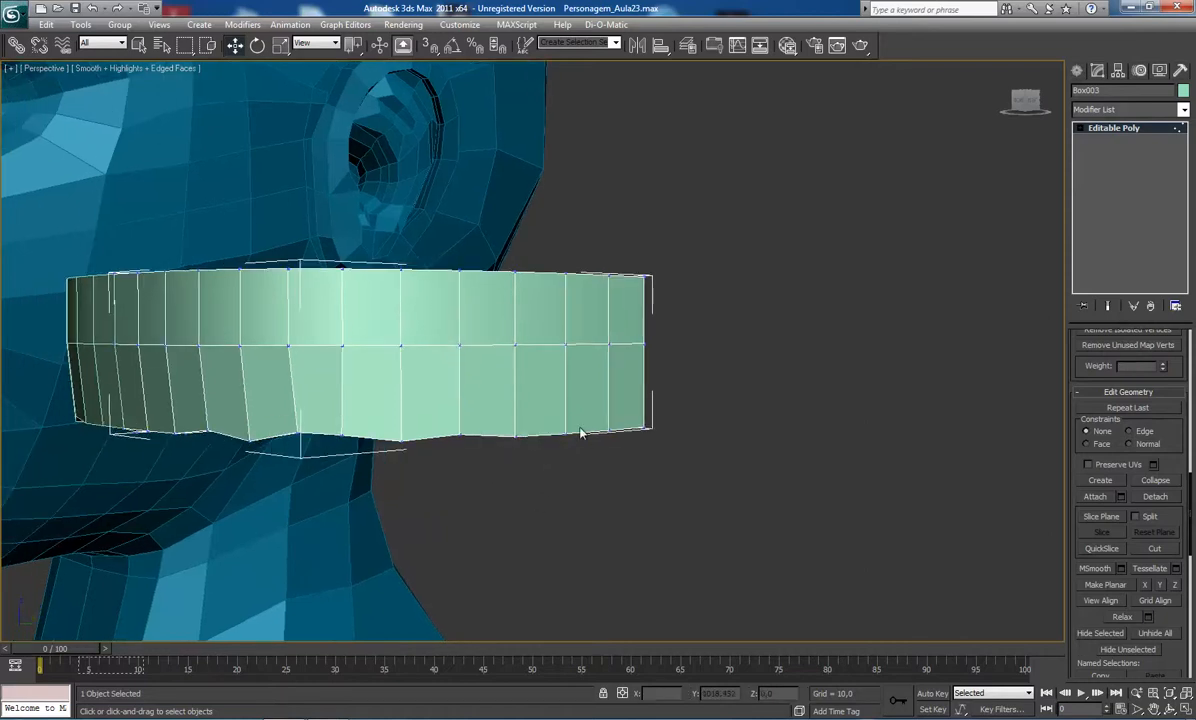
{"action": "left_click_drag", "start_coordinate": [566, 459], "coordinate": [560, 443]}
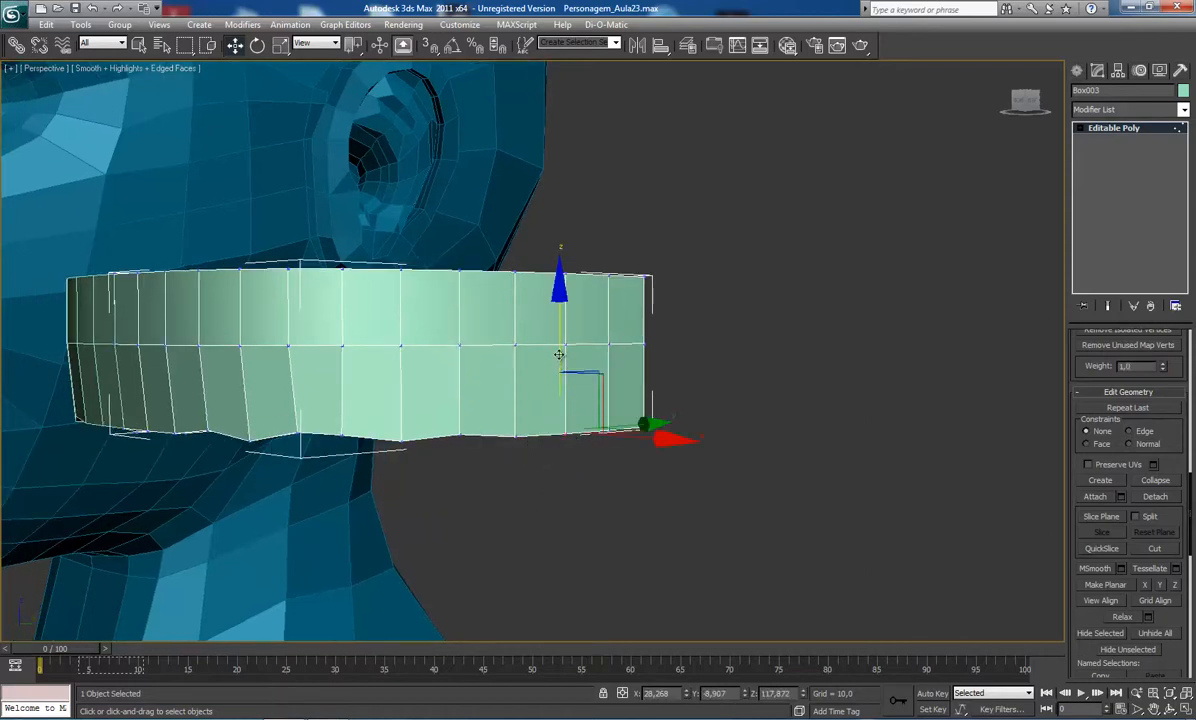
{"action": "left_click_drag", "start_coordinate": [563, 352], "coordinate": [563, 347]}
Move the low-point vertices between the two raised front points of the original half slightly up and inward toward the seam.
{"action": "scroll", "coordinate": [546, 454], "scroll_direction": "down", "scroll_amount": 3}
{"action": "middle_click_drag", "start_coordinate": [595, 470], "coordinate": [567, 401], "text": "alt"}
{"action": "scroll", "coordinate": [565, 400], "scroll_direction": "down", "scroll_amount": 4}
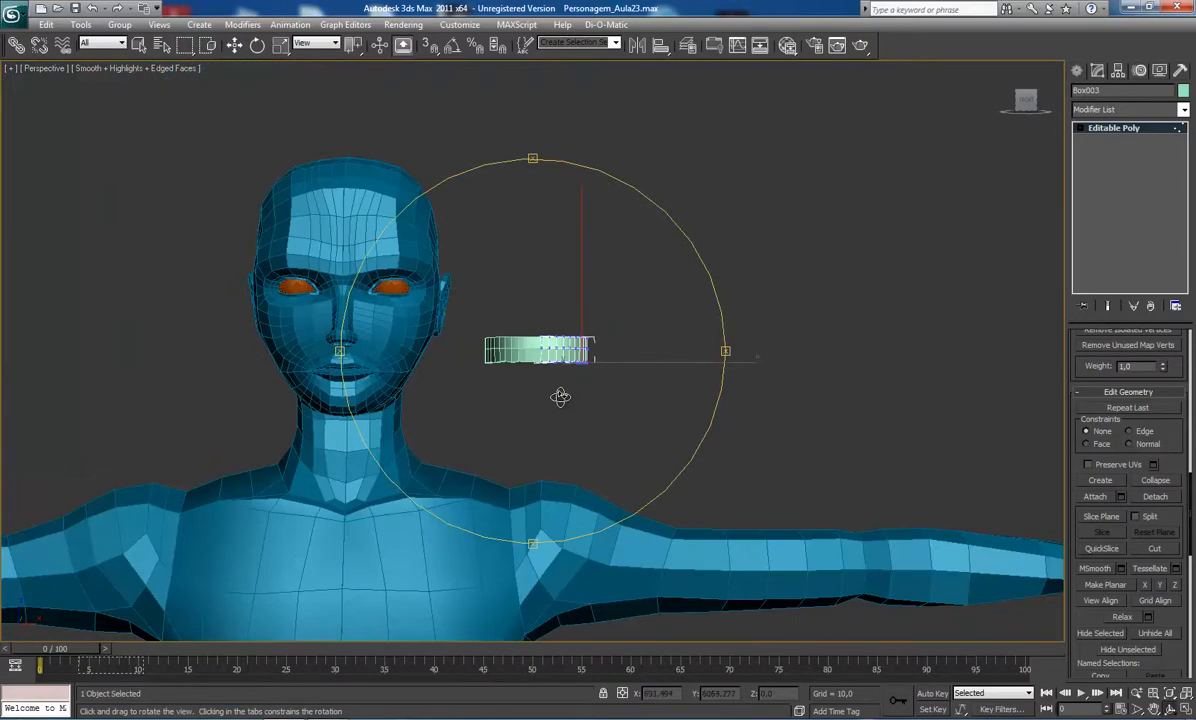
{"action": "scroll", "coordinate": [562, 398], "scroll_direction": "up", "scroll_amount": 7}
{"action": "scroll", "coordinate": [535, 421], "scroll_direction": "up", "scroll_amount": 1}
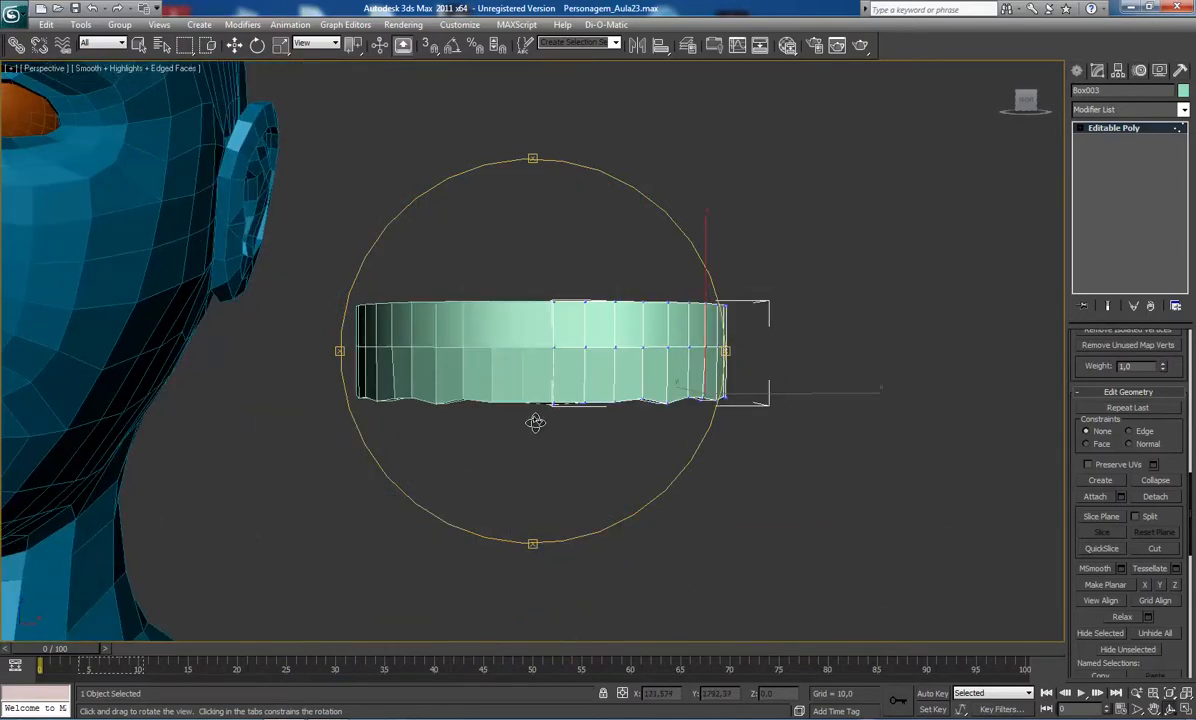
{"action": "scroll", "coordinate": [536, 421], "scroll_direction": "up", "scroll_amount": 3}
{"action": "left_click_drag", "start_coordinate": [536, 421], "coordinate": [563, 448]}
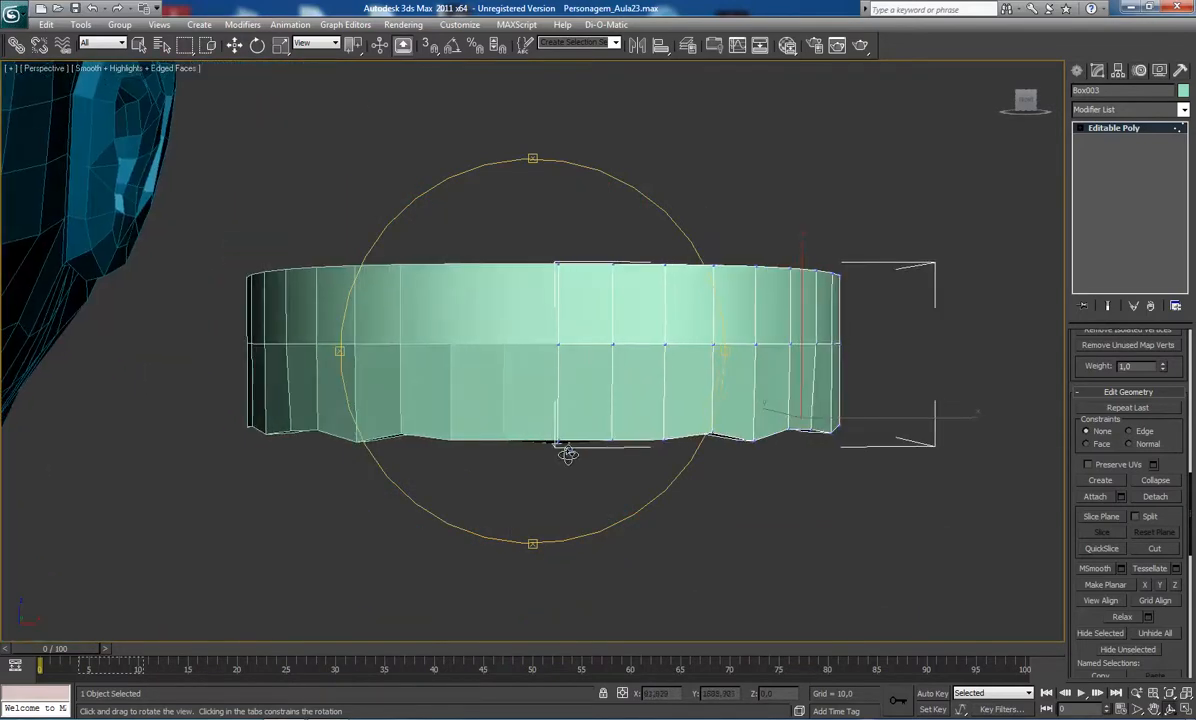
{"action": "right_click", "coordinate": [742, 470]}
{"action": "left_click_drag", "start_coordinate": [716, 463], "coordinate": [804, 444]}
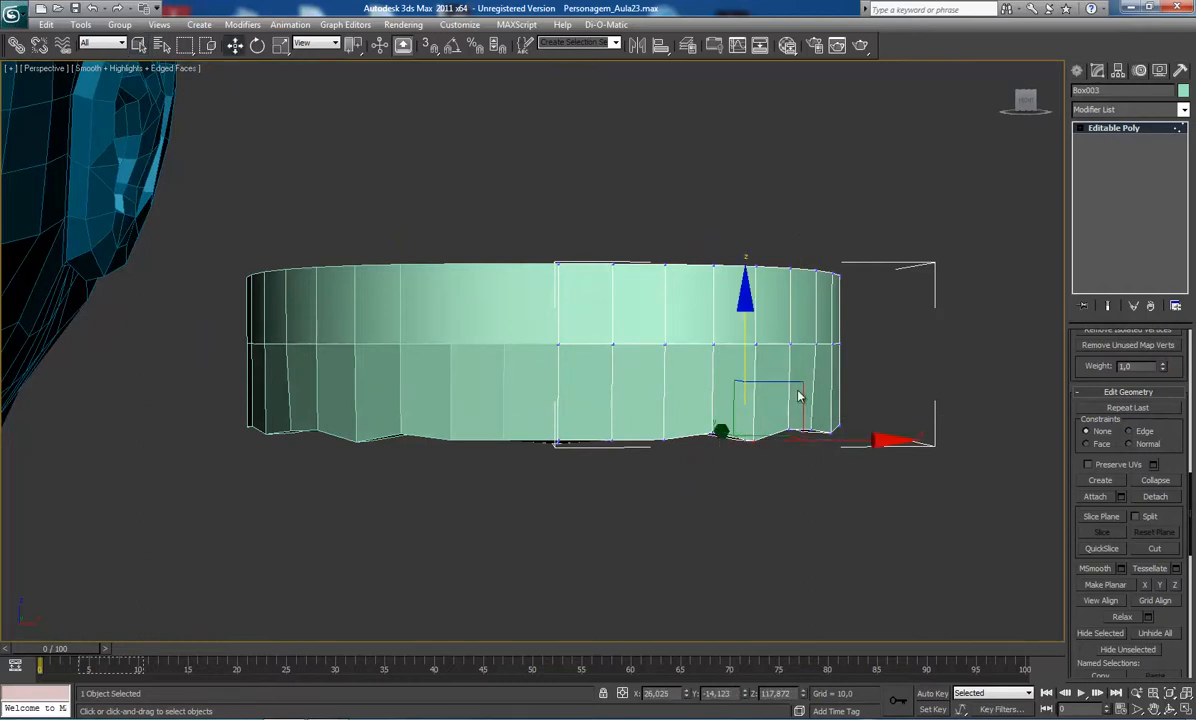
{"action": "left_click_drag", "start_coordinate": [790, 387], "coordinate": [787, 383]}
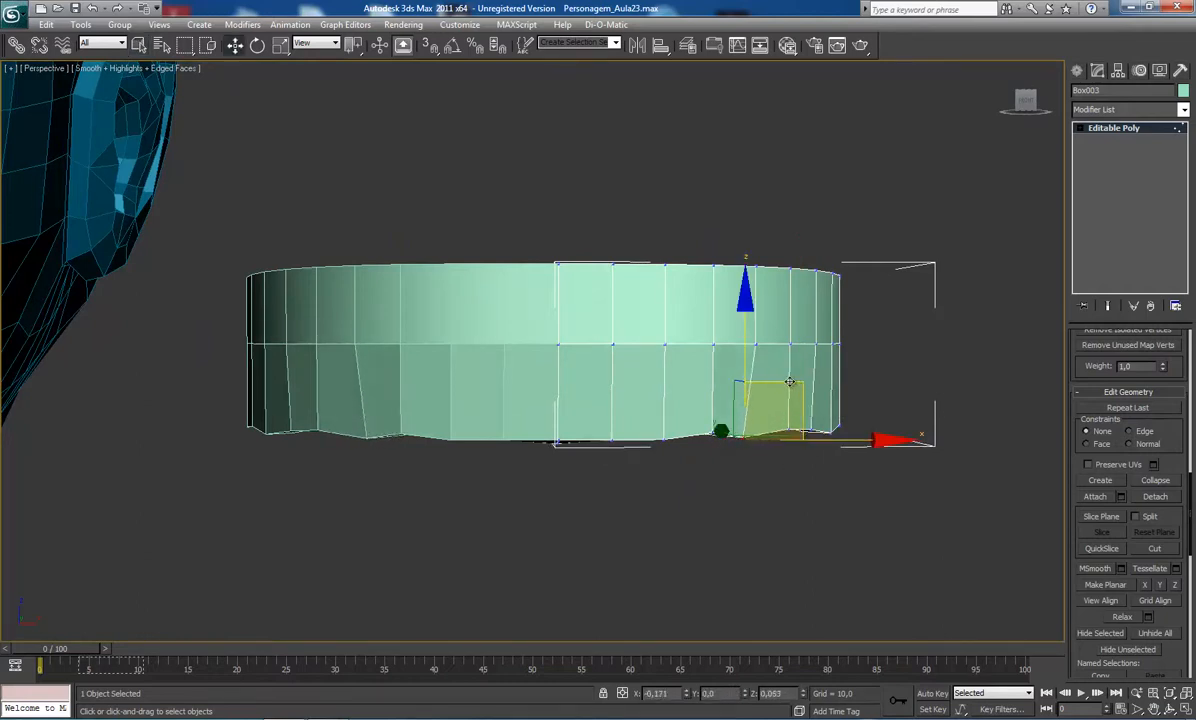
{"action": "left_click_drag", "start_coordinate": [787, 383], "coordinate": [777, 383]}
Shift the neighbouring raised lower-edge vertices and the whole group at the outer curve inward along X to taper the bottom.
{"action": "left_click_drag", "start_coordinate": [688, 464], "coordinate": [709, 427]}
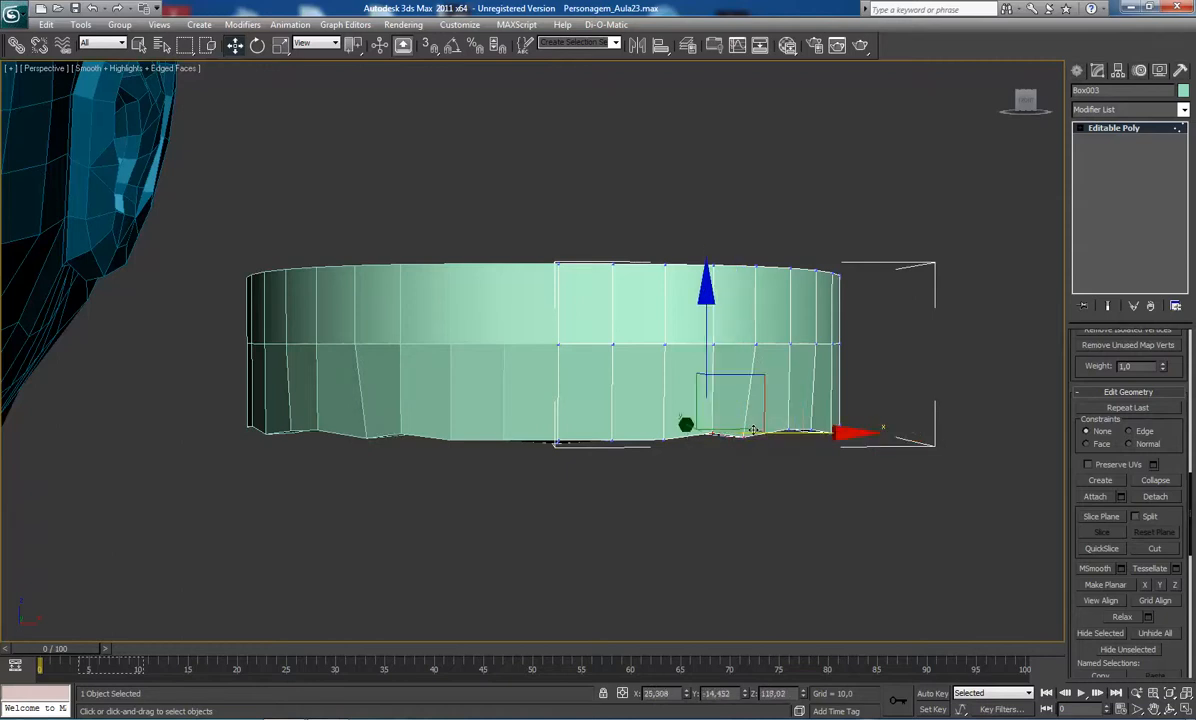
{"action": "left_click_drag", "start_coordinate": [756, 380], "coordinate": [732, 397]}
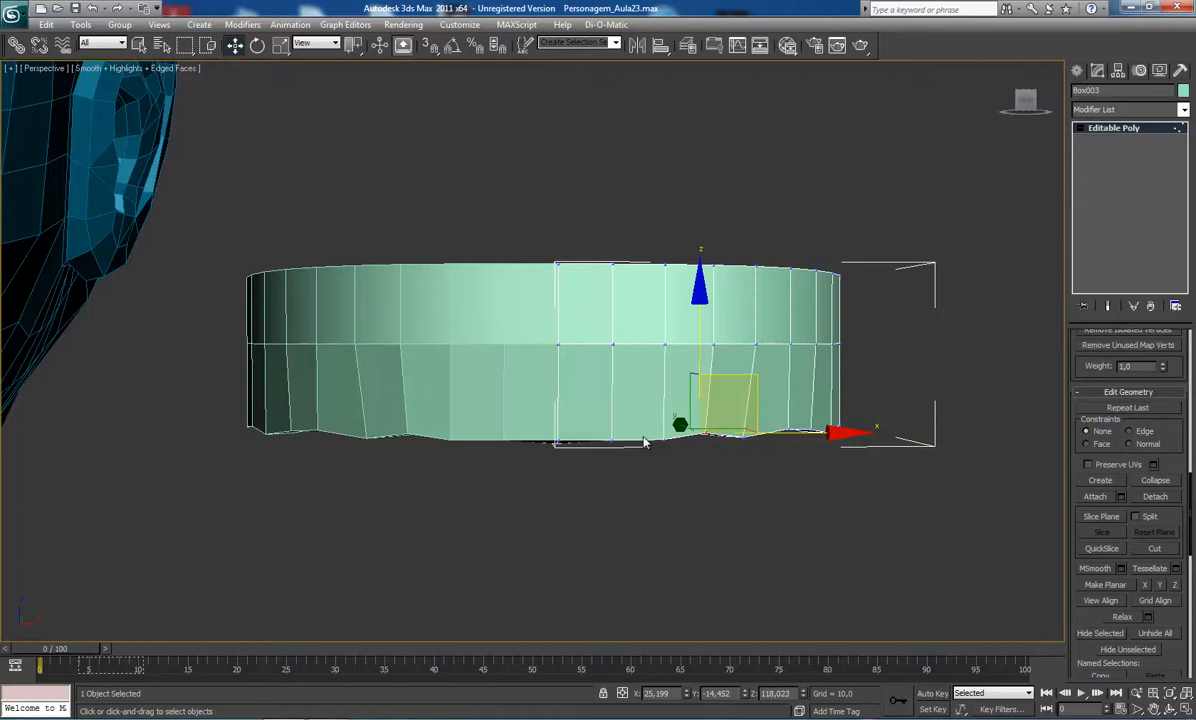
{"action": "mouse_move", "coordinate": [657, 537]}
{"action": "middle_mouse_down"}
{"action": "mouse_move", "coordinate": [641, 502]}
{"action": "mouse_move", "coordinate": [640, 528]}
{"action": "middle_mouse_up"}
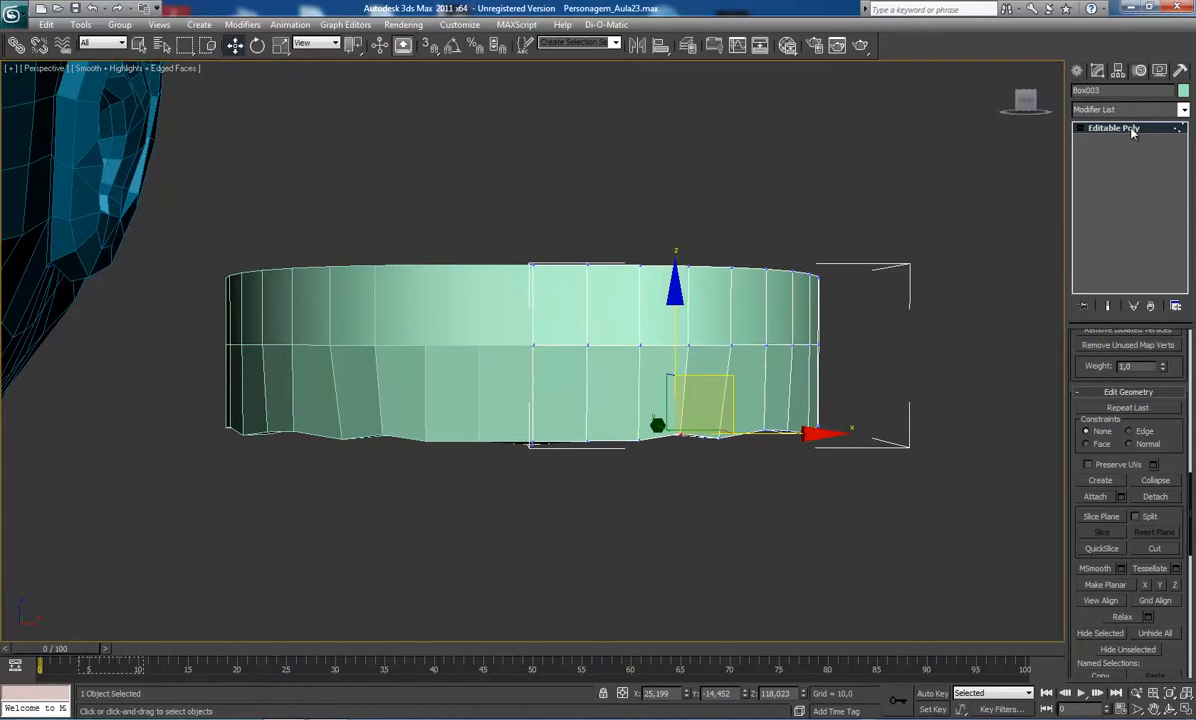
{"action": "left_click_drag", "start_coordinate": [897, 380], "coordinate": [766, 486]}
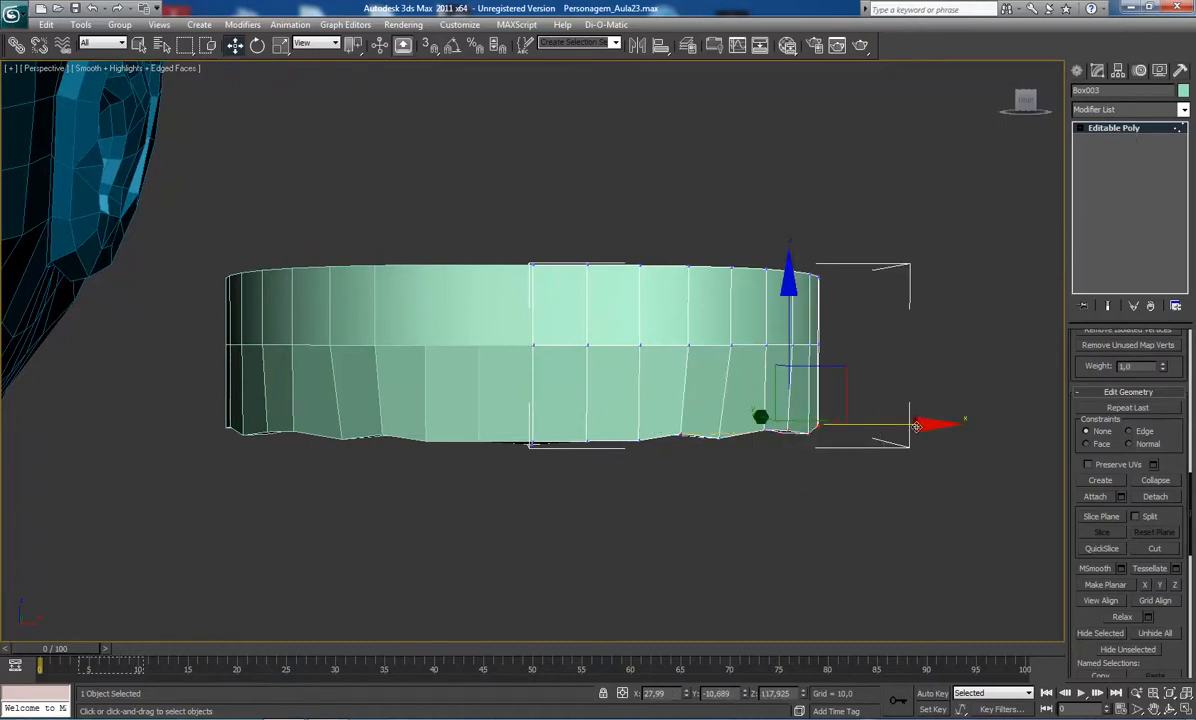
{"action": "left_click_drag", "start_coordinate": [915, 427], "coordinate": [907, 428]}
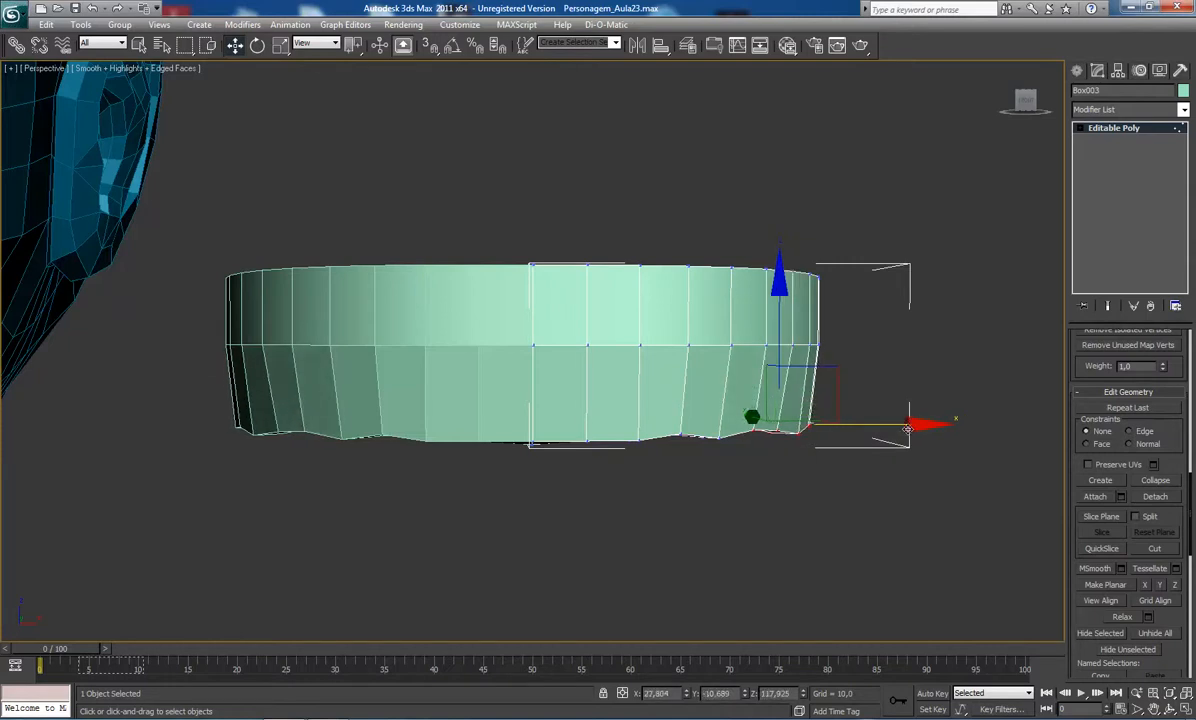
Select the lower-edge vertices around the original half's outer curve and nudge them slightly inward along X.
{"action": "left_click_drag", "start_coordinate": [738, 478], "coordinate": [760, 418]}
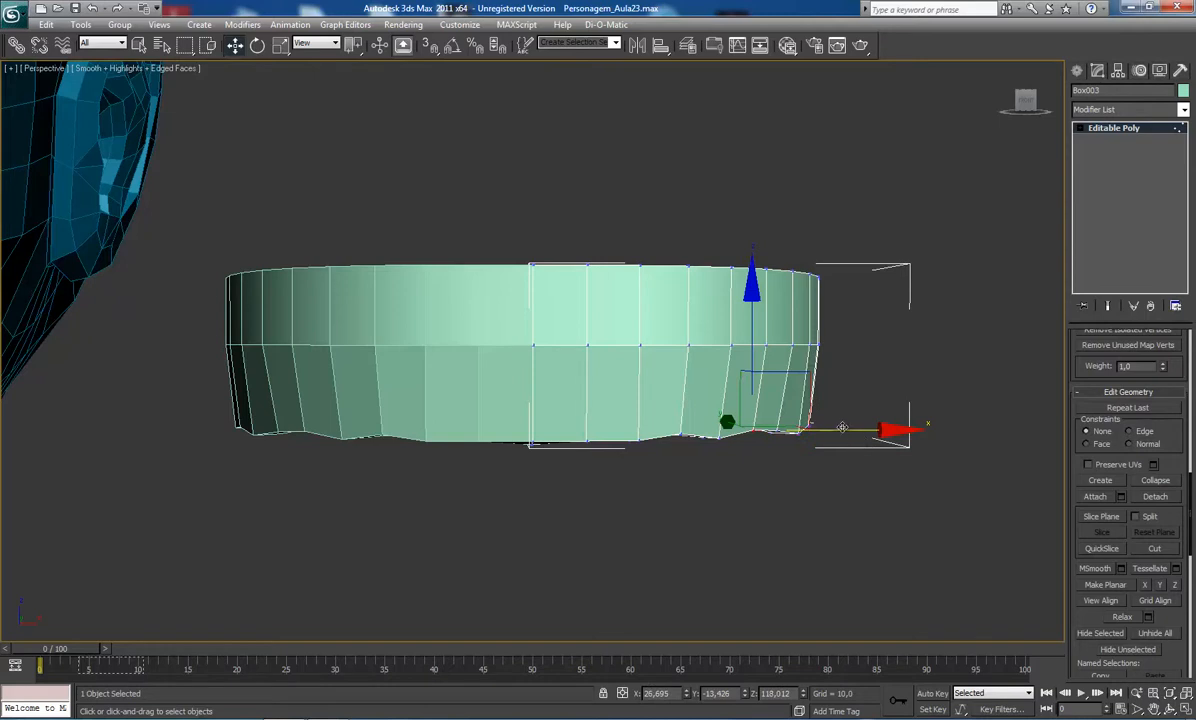
{"action": "left_click_drag", "start_coordinate": [844, 431], "coordinate": [768, 474]}
{"action": "left_click", "coordinate": [905, 384]}
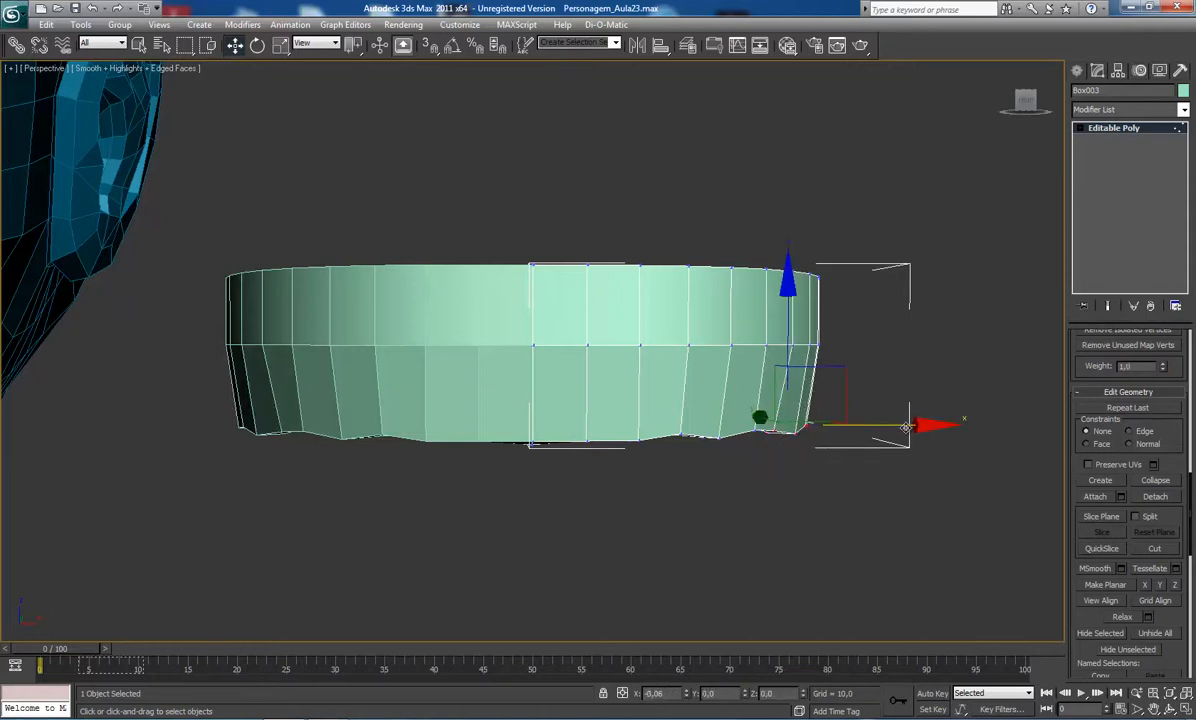
{"action": "middle_click_drag", "start_coordinate": [743, 409], "coordinate": [741, 420]}
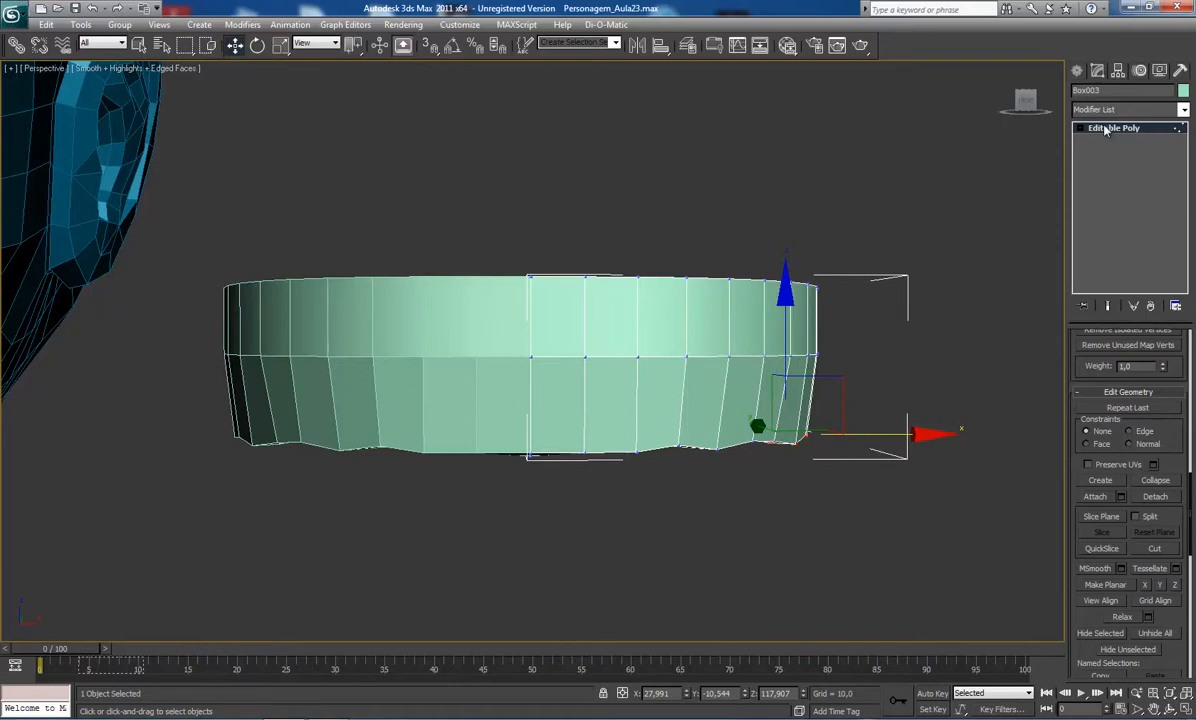
Select every polygon along the top surface of the original half arch and delete them.
{"action": "scroll", "coordinate": [729, 350], "scroll_direction": "down", "scroll_amount": 2}
{"action": "key", "text": "ctrl+r"}
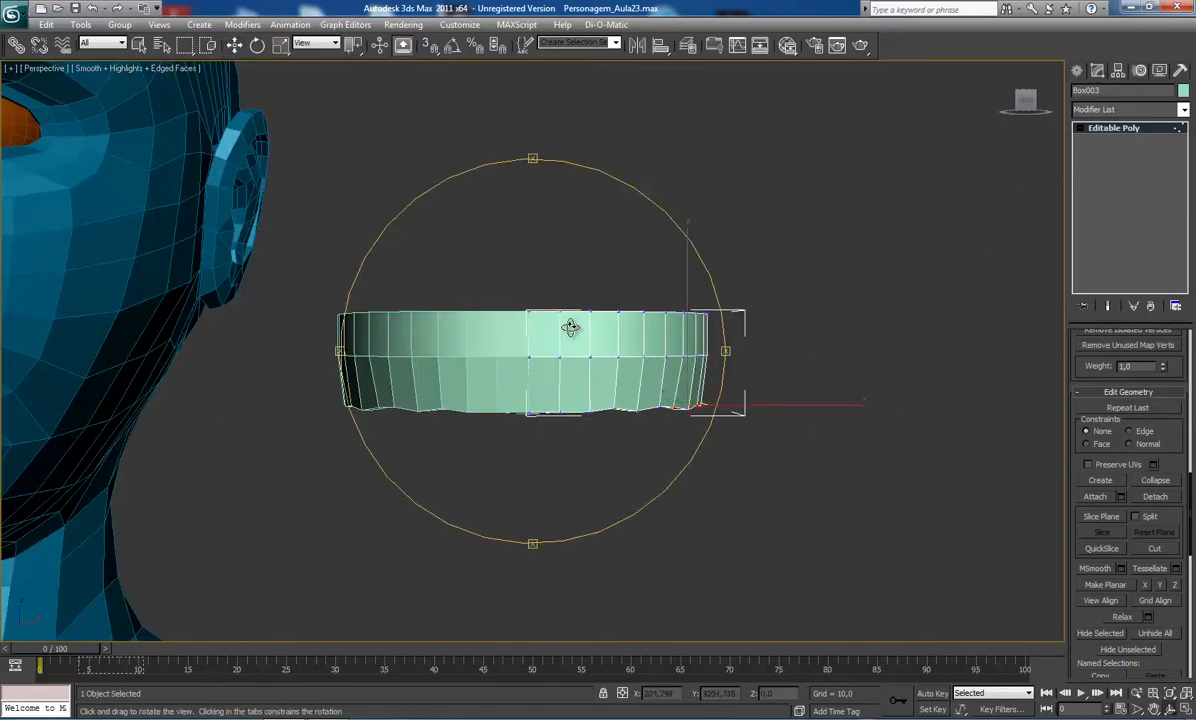
{"action": "left_click_drag", "start_coordinate": [570, 327], "coordinate": [605, 360]}
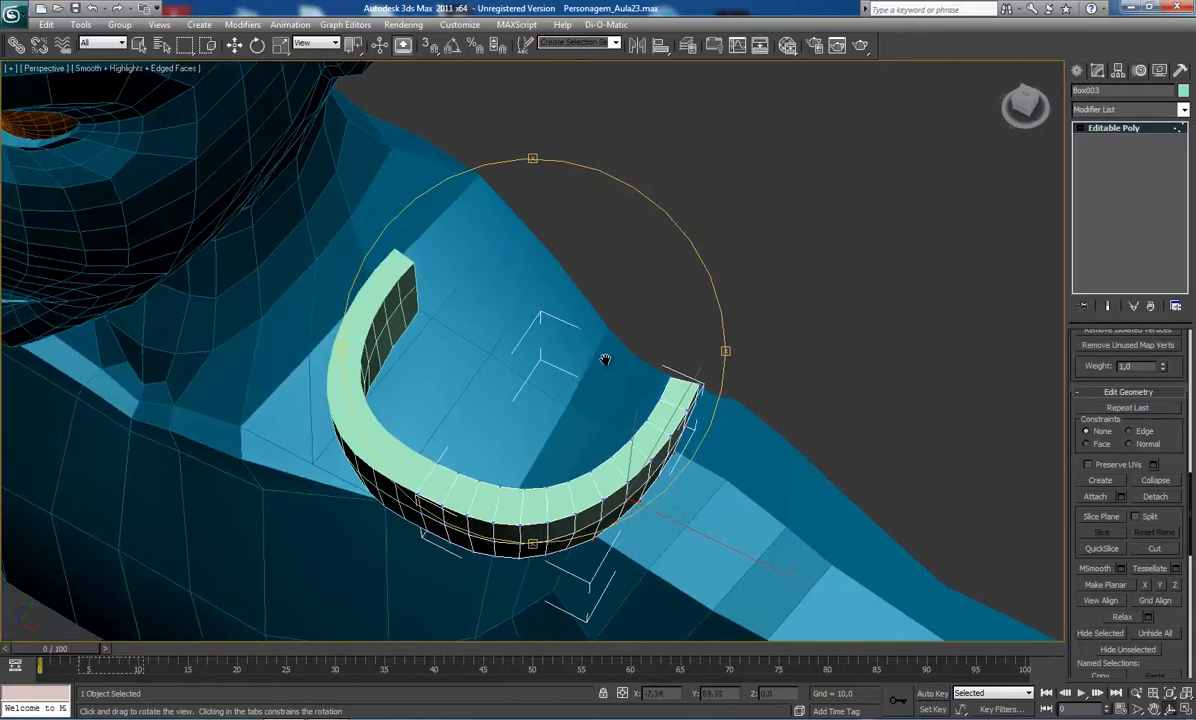
{"action": "middle_click_drag", "start_coordinate": [605, 360], "coordinate": [619, 336]}
{"action": "scroll", "coordinate": [619, 336], "scroll_direction": "up", "scroll_amount": 3}
{"action": "left_click_drag", "start_coordinate": [619, 336], "coordinate": [617, 331]}
{"action": "key", "text": "4"}
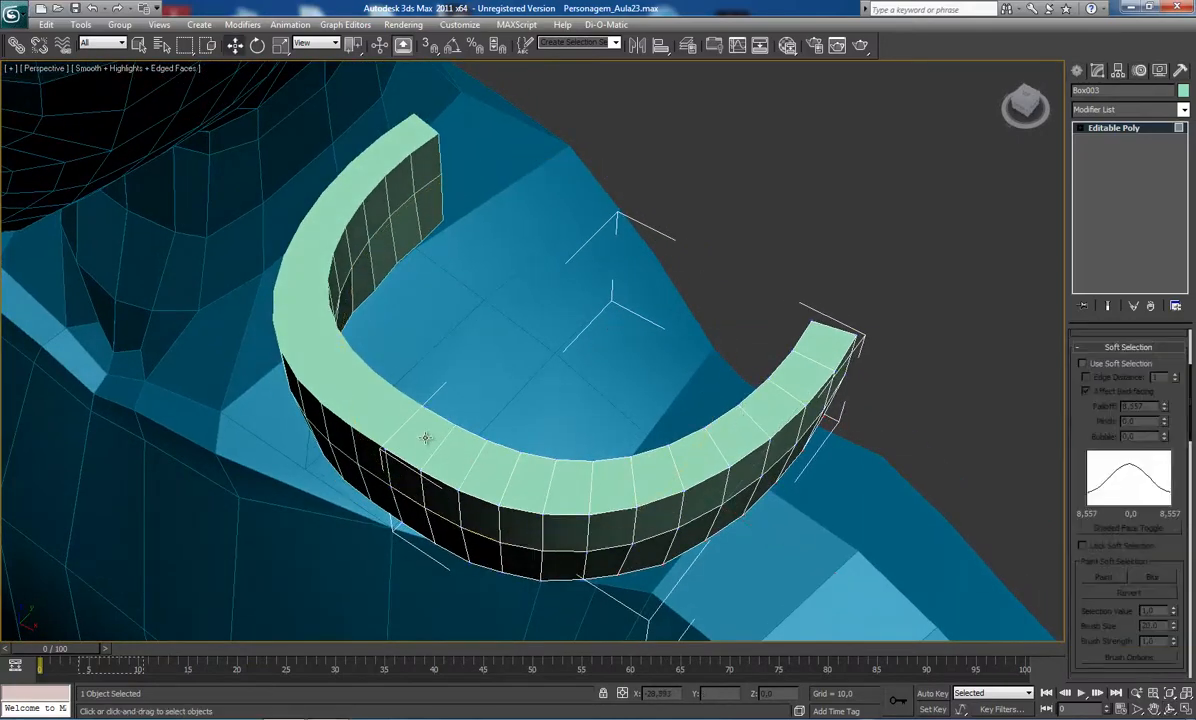
{"action": "left_click", "coordinate": [425, 438]}
{"action": "left_click", "coordinate": [440, 454], "text": "ctrl"}
{"action": "key", "text": "q"}
{"action": "left_click", "coordinate": [483, 470], "text": "ctrl"}
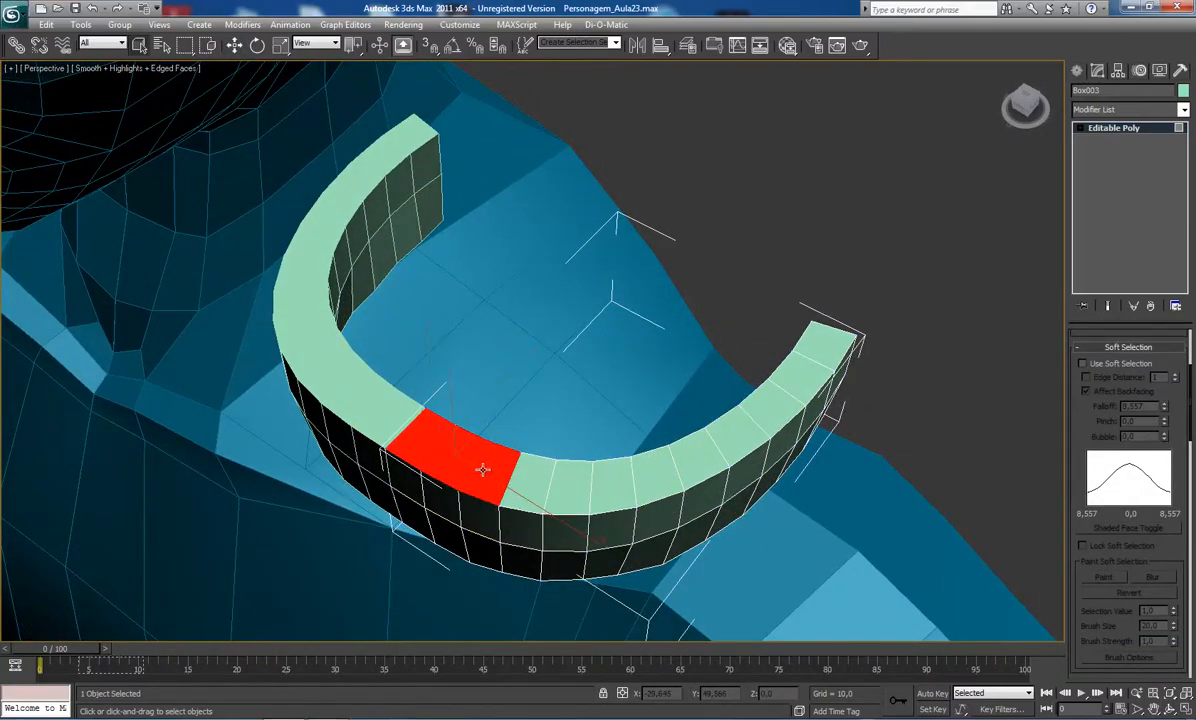
{"action": "left_click", "coordinate": [530, 480], "text": "ctrl"}
{"action": "left_click", "coordinate": [580, 482], "text": "ctrl"}
{"action": "left_click", "coordinate": [620, 476], "text": "ctrl"}
{"action": "left_click", "coordinate": [660, 468], "text": "ctrl"}
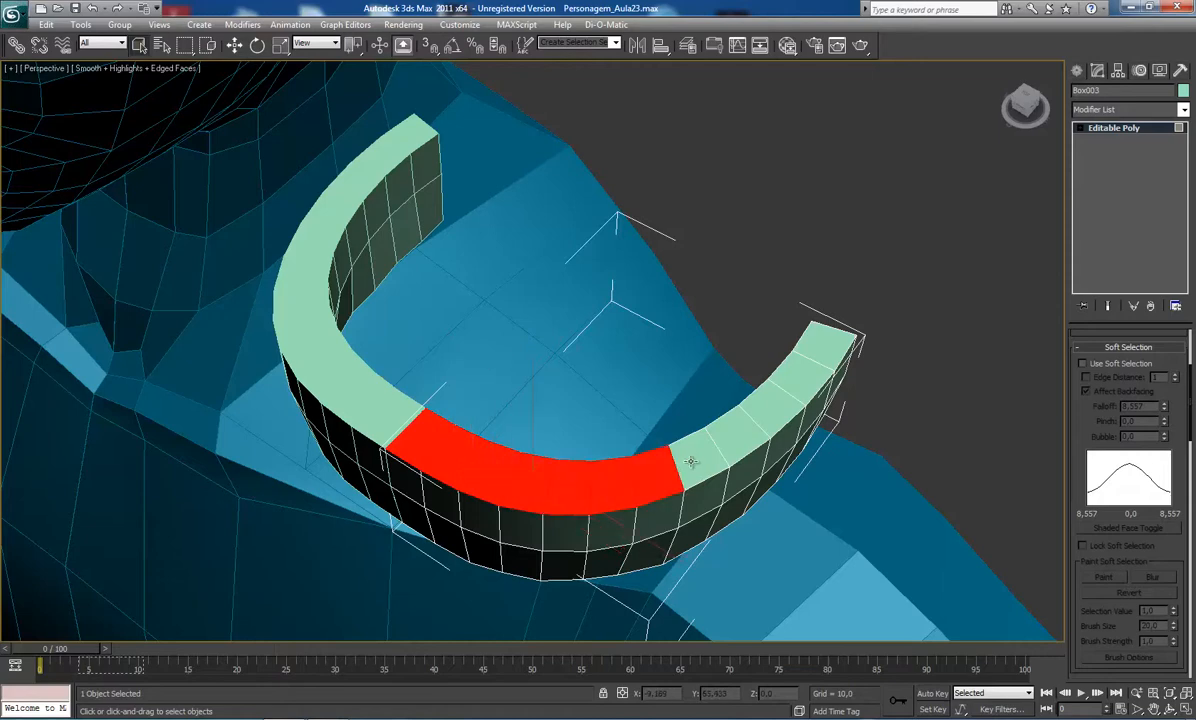
{"action": "left_click", "coordinate": [703, 456], "text": "ctrl"}
{"action": "left_click", "coordinate": [745, 428], "text": "ctrl"}
{"action": "left_click", "coordinate": [771, 403], "text": "ctrl"}
{"action": "left_click", "coordinate": [795, 379], "text": "ctrl"}
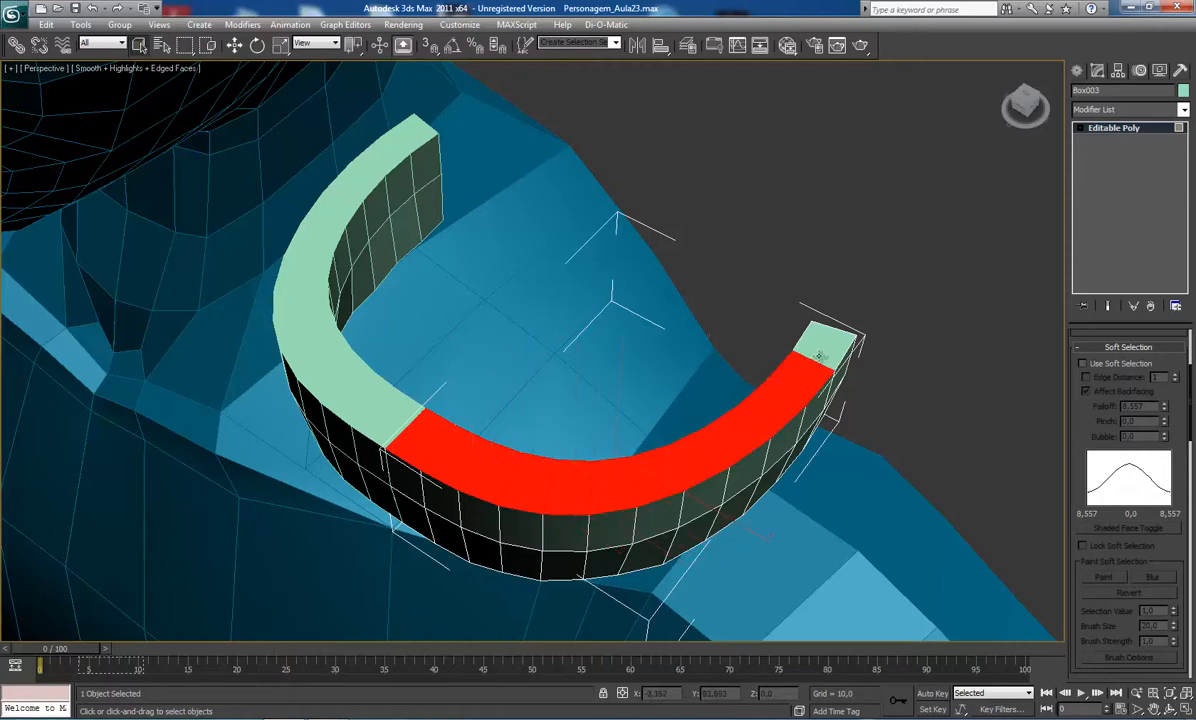
{"action": "left_click", "coordinate": [818, 356], "text": "ctrl"}
{"action": "key", "text": "Delete"}
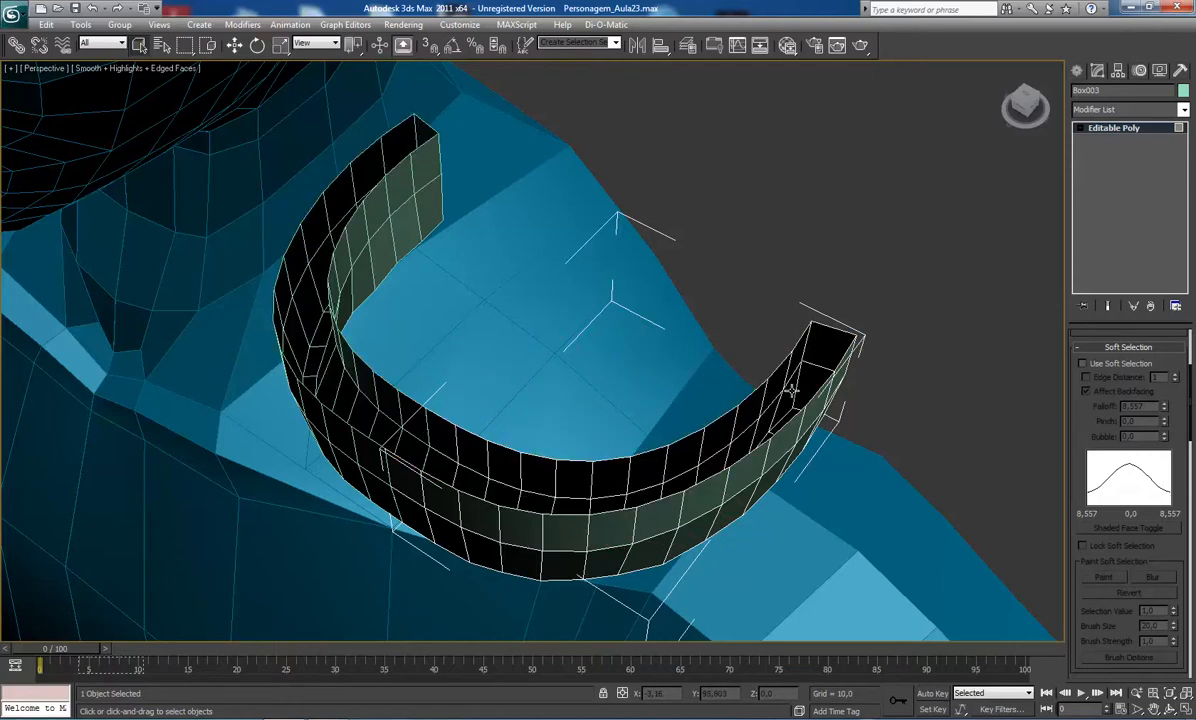
Delete the two end-cap polygons closing the open tip of the original half arch.
{"action": "middle_click_drag", "start_coordinate": [547, 347], "coordinate": [355, 322], "text": "alt"}
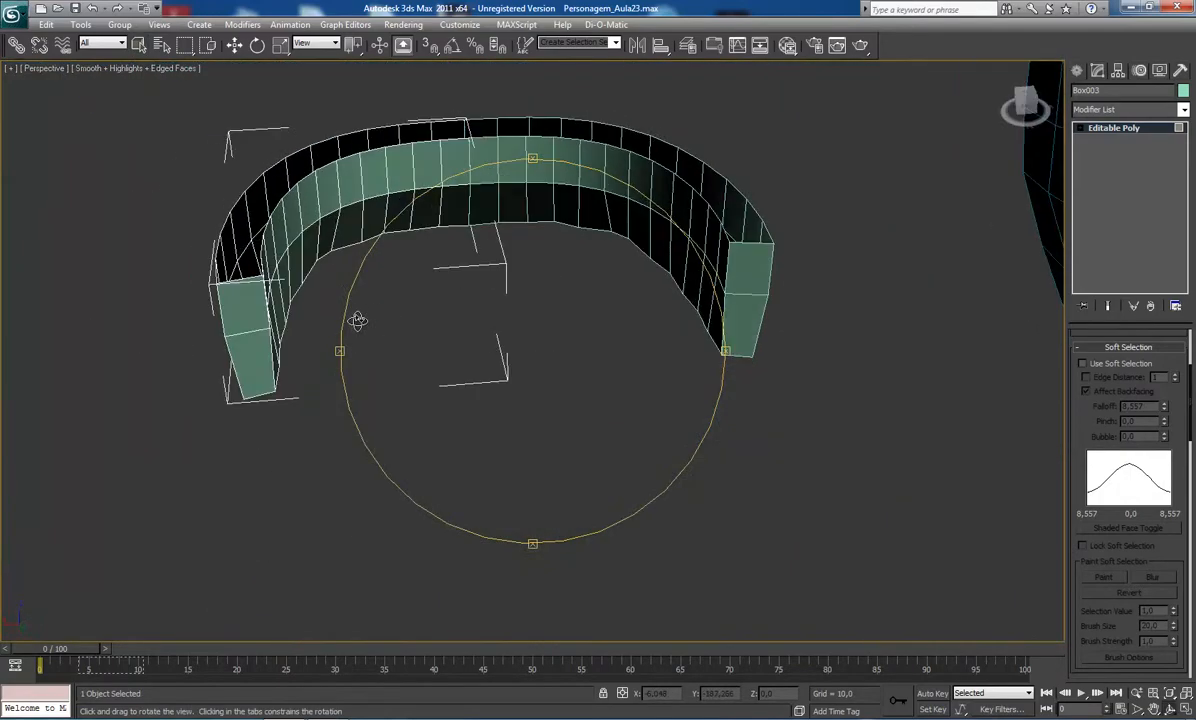
{"action": "left_click", "coordinate": [232, 310]}
{"action": "left_click", "coordinate": [250, 344], "text": "ctrl"}
{"action": "key", "text": "Delete"}
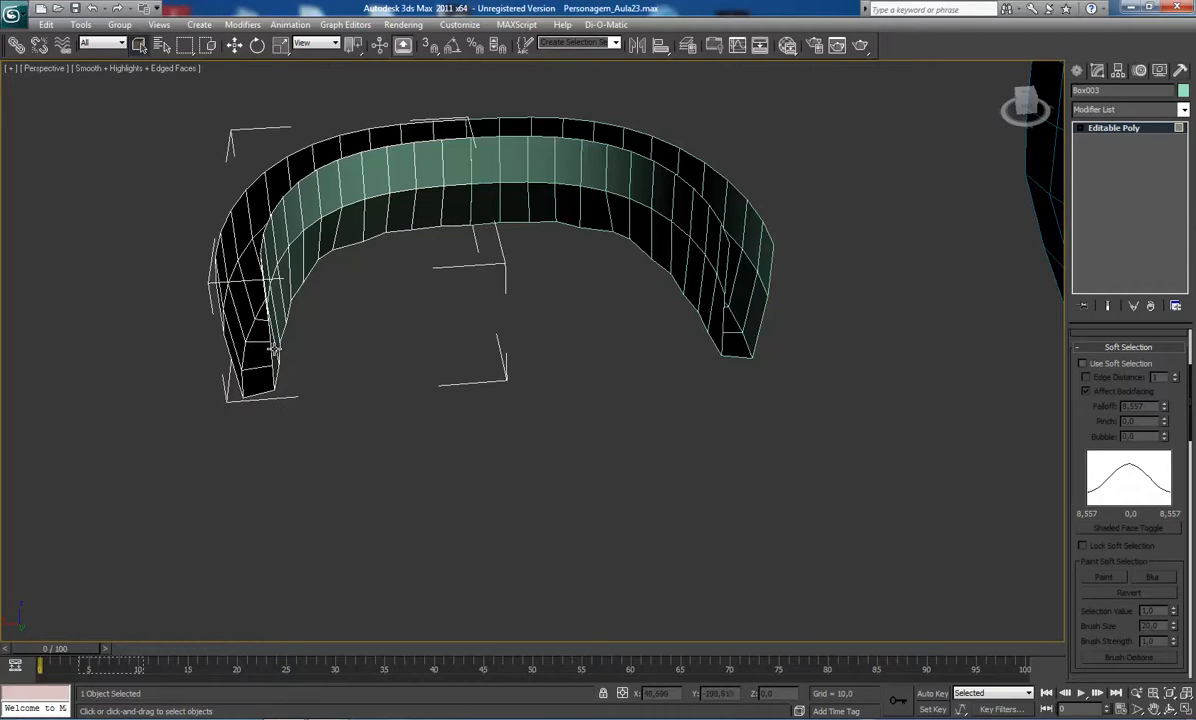
Inspect the hollow arch's wavy lower edge, walls and open top from below and from the front.
{"action": "scroll", "coordinate": [300, 347], "scroll_direction": "down", "scroll_amount": 3}
{"action": "middle_click_drag", "start_coordinate": [408, 350], "coordinate": [478, 232], "text": "alt"}
{"action": "scroll", "coordinate": [457, 348], "scroll_direction": "up", "scroll_amount": 5}
{"action": "middle_click_drag", "start_coordinate": [457, 348], "coordinate": [489, 371], "text": "alt"}
{"action": "key", "text": "1"}
{"action": "left_click", "coordinate": [310, 259]}
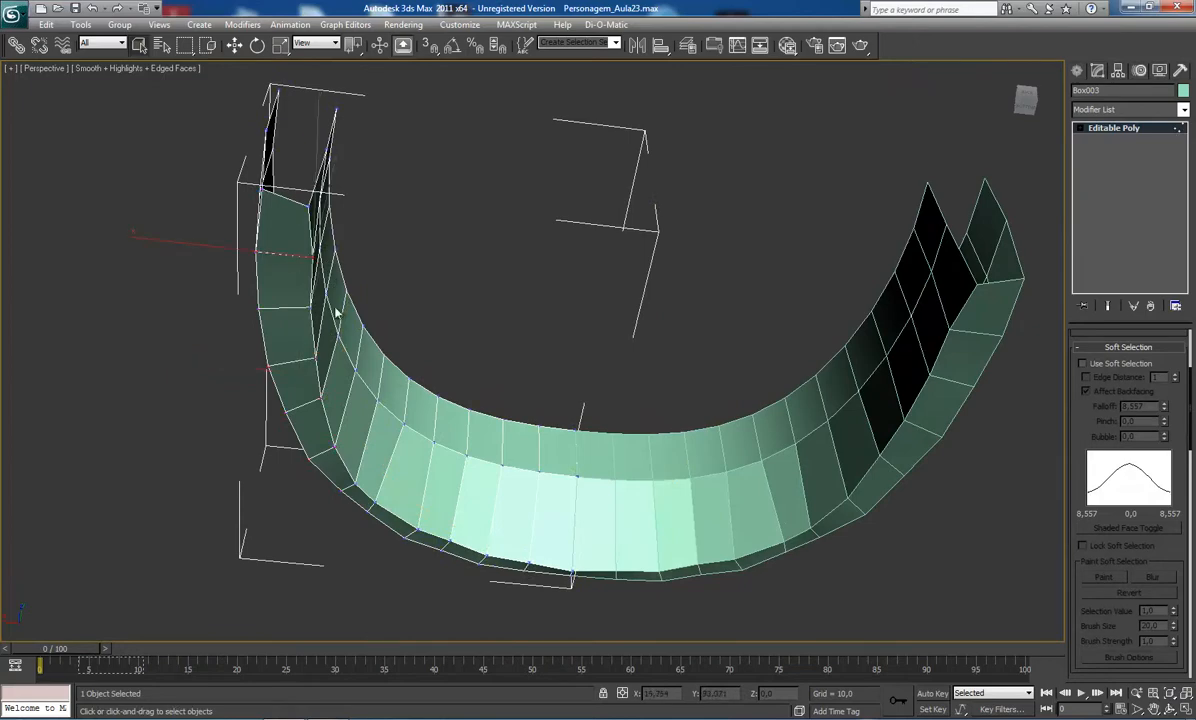
{"action": "key", "text": "w"}
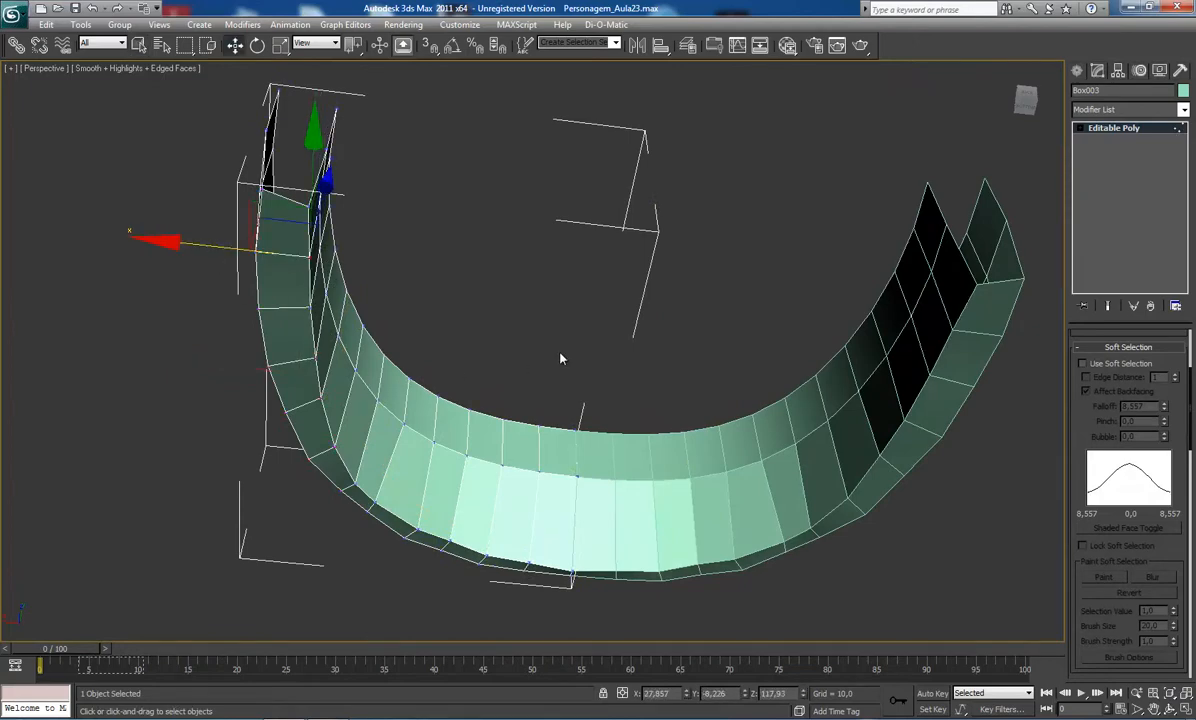
{"action": "middle_click_drag", "start_coordinate": [560, 354], "coordinate": [505, 406], "text": "alt"}
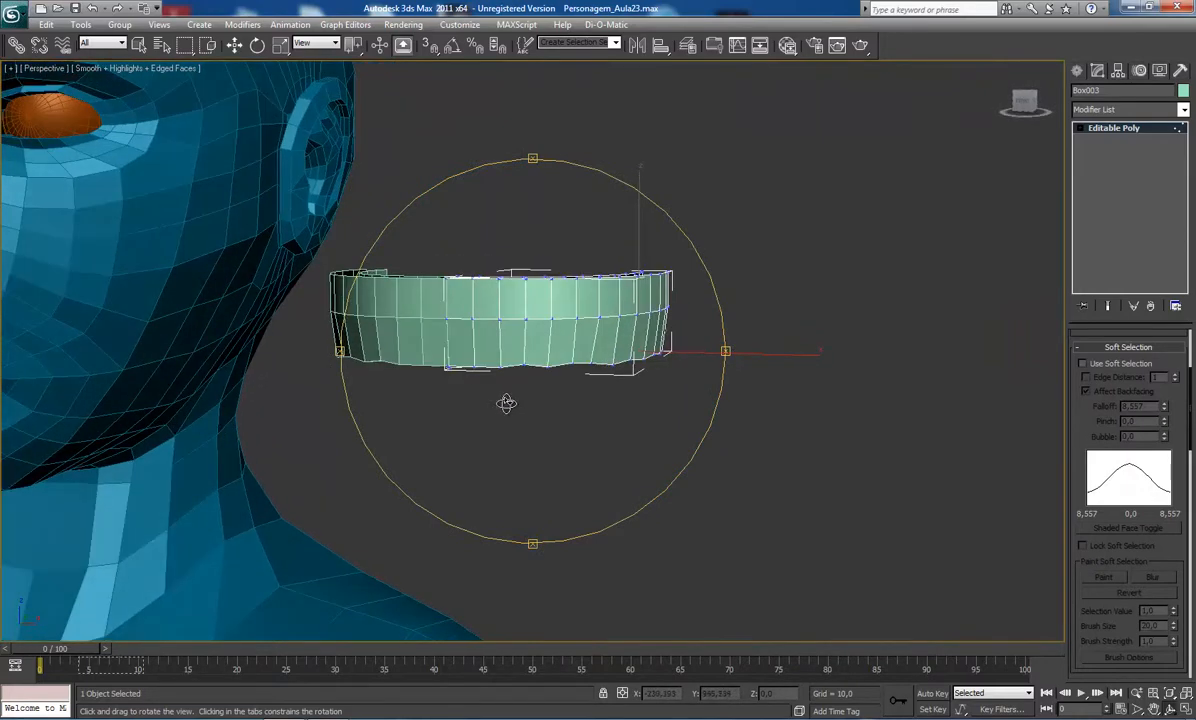
{"action": "left_click_drag", "start_coordinate": [462, 386], "coordinate": [472, 383]}
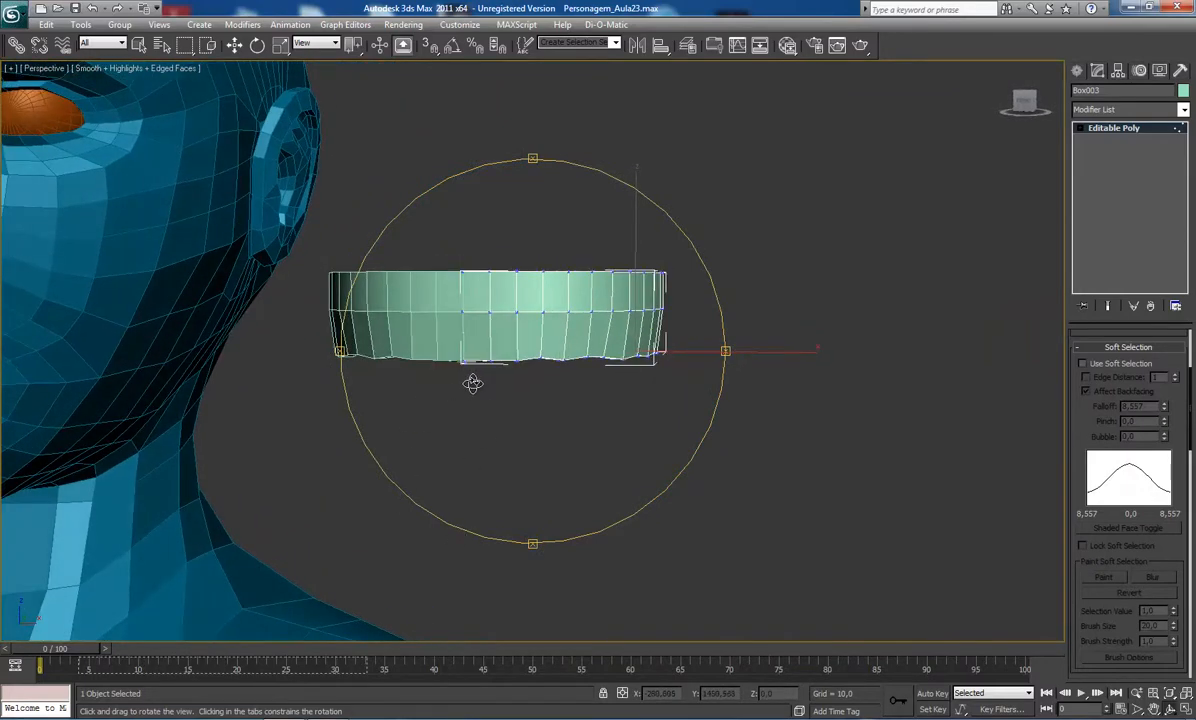
{"action": "scroll", "coordinate": [491, 407], "scroll_direction": "up", "scroll_amount": 2}
{"action": "middle_click_drag", "start_coordinate": [491, 407], "coordinate": [538, 445]}
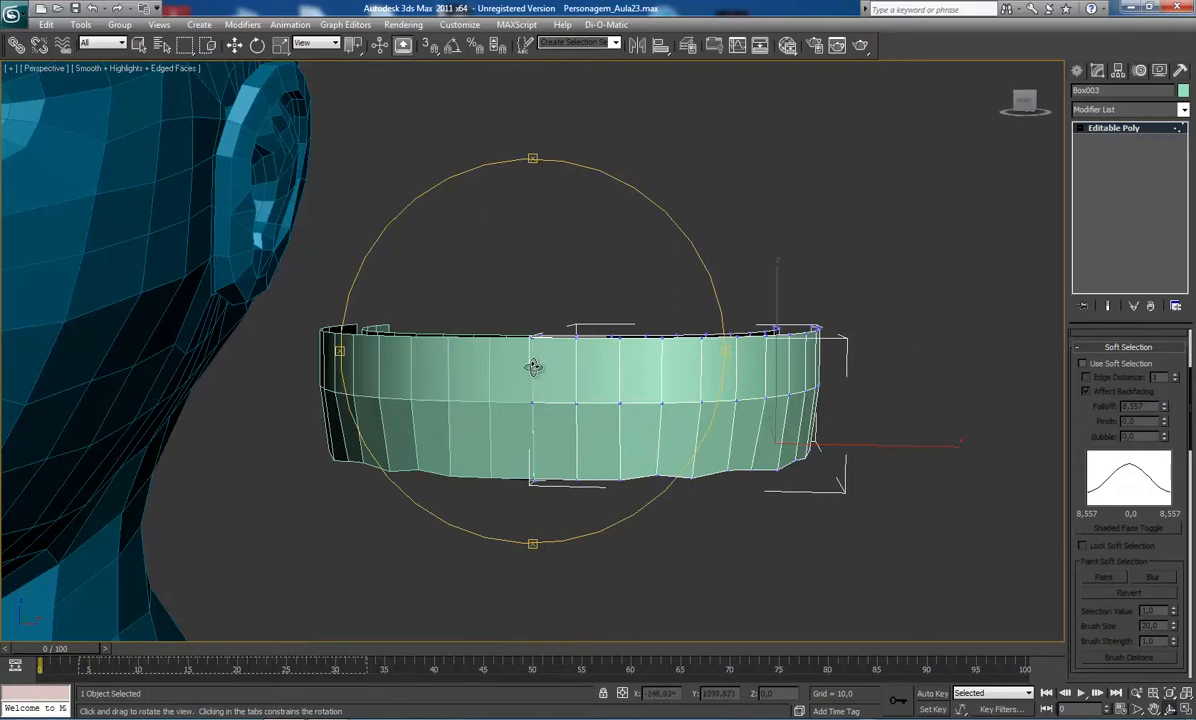
{"action": "mouse_move", "coordinate": [534, 366]}
{"action": "middle_mouse_down", "text": "alt"}
{"action": "mouse_move", "coordinate": [532, 400]}
{"action": "mouse_move", "coordinate": [534, 374]}
{"action": "middle_mouse_up", "text": "alt"}
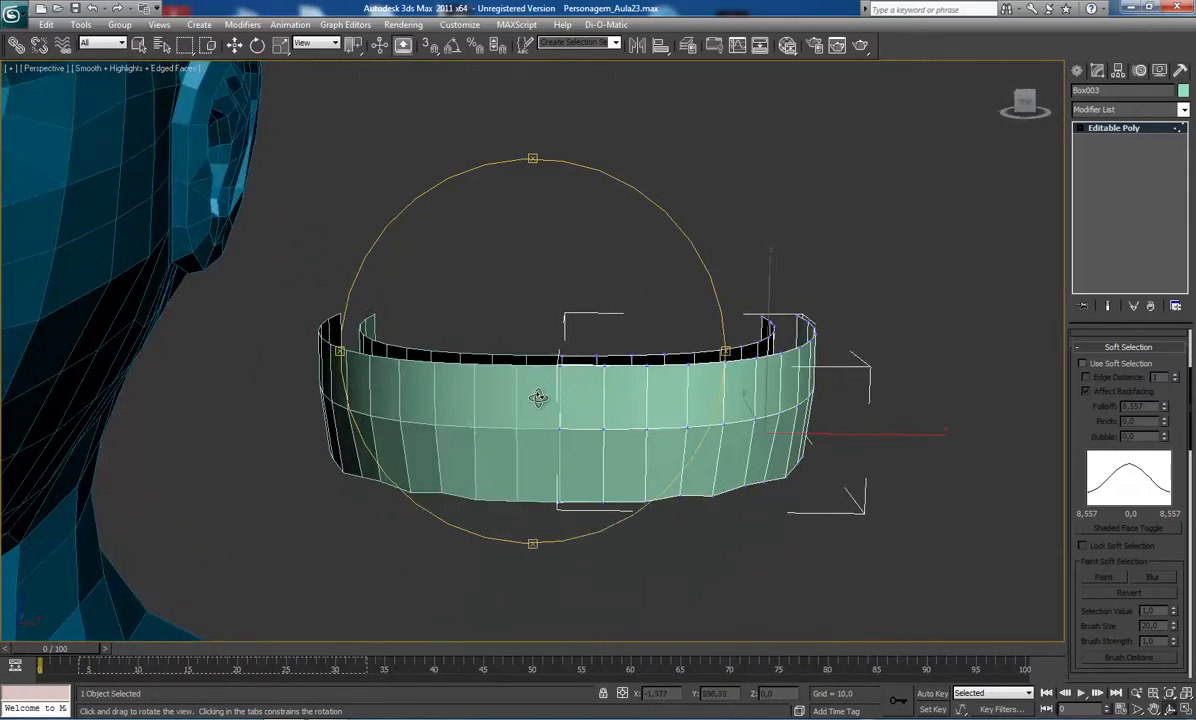
{"action": "middle_click_drag", "start_coordinate": [575, 380], "coordinate": [563, 336], "text": "alt"}
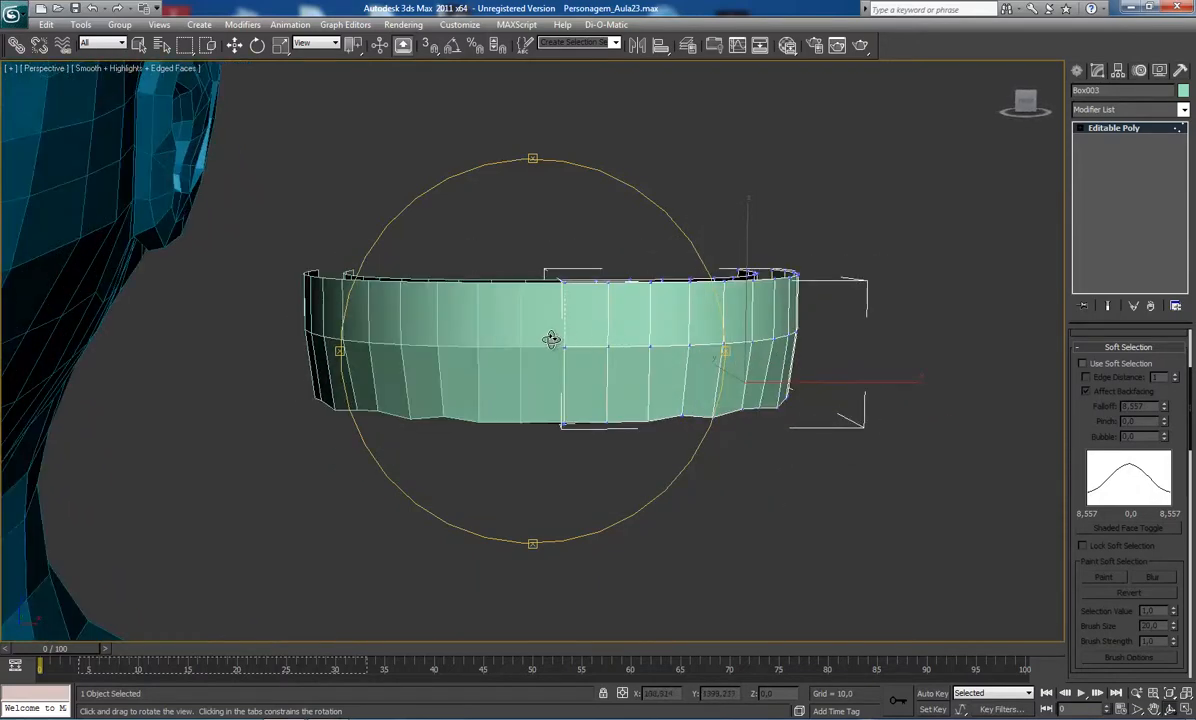
Select the horizontal edge loop around the middle of the half's outer wall and raise it about 0.06 along Z.
{"action": "key", "text": "w"}
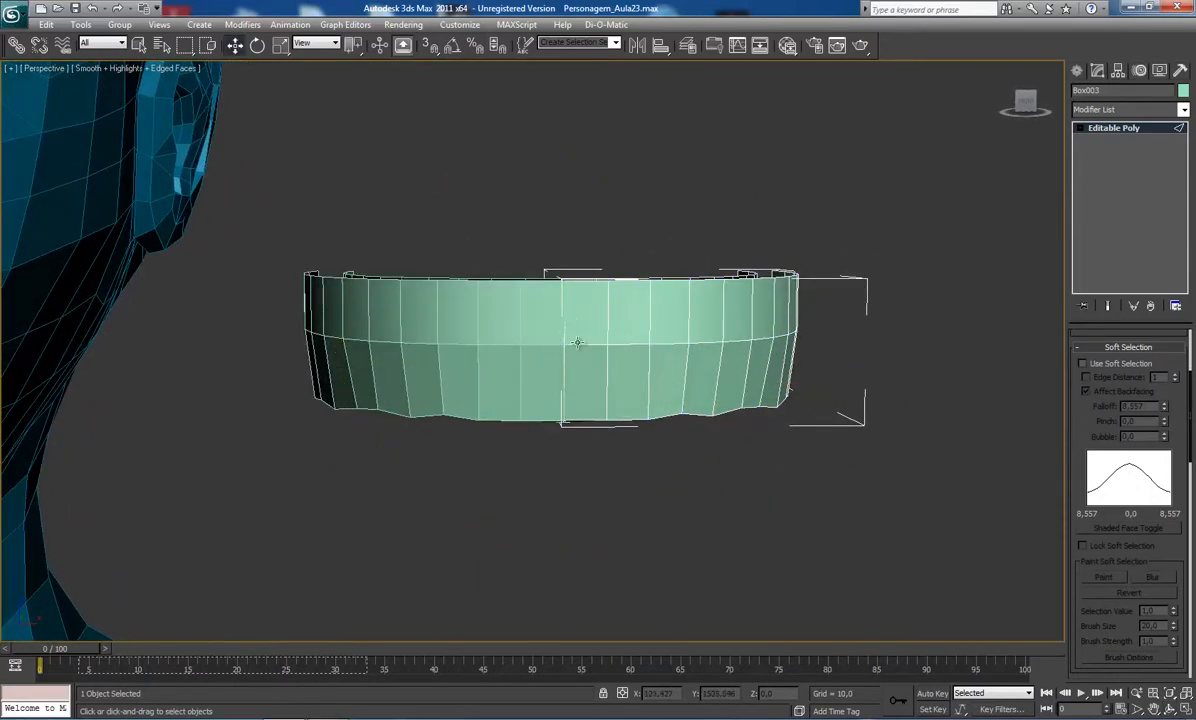
{"action": "left_click", "coordinate": [584, 348]}
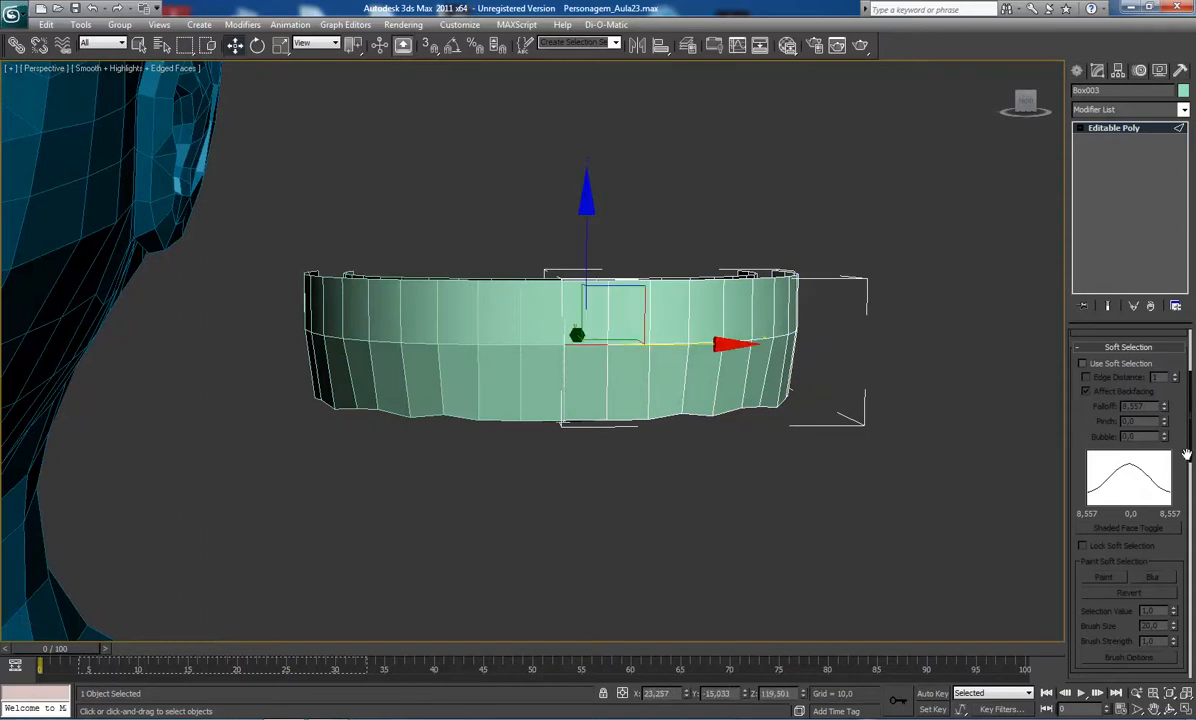
{"action": "left_click_drag", "start_coordinate": [1190, 440], "coordinate": [1186, 395]}
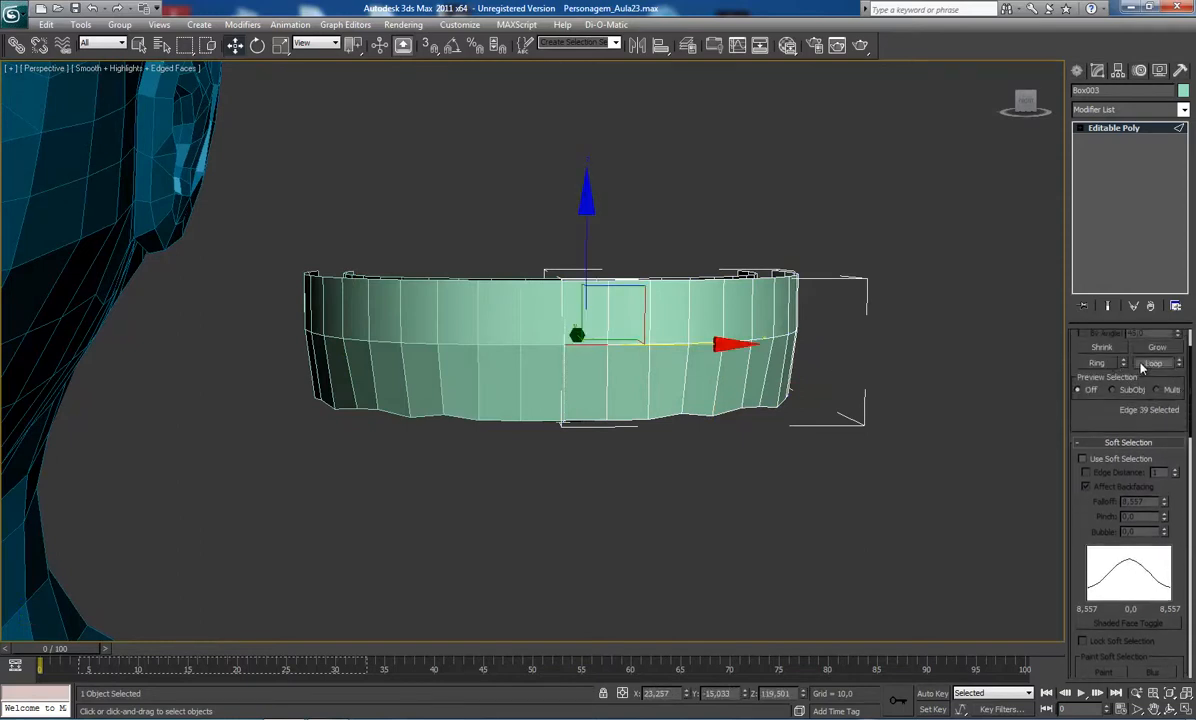
{"action": "left_click", "coordinate": [1098, 362]}
{"action": "left_click_drag", "start_coordinate": [741, 216], "coordinate": [741, 213]}
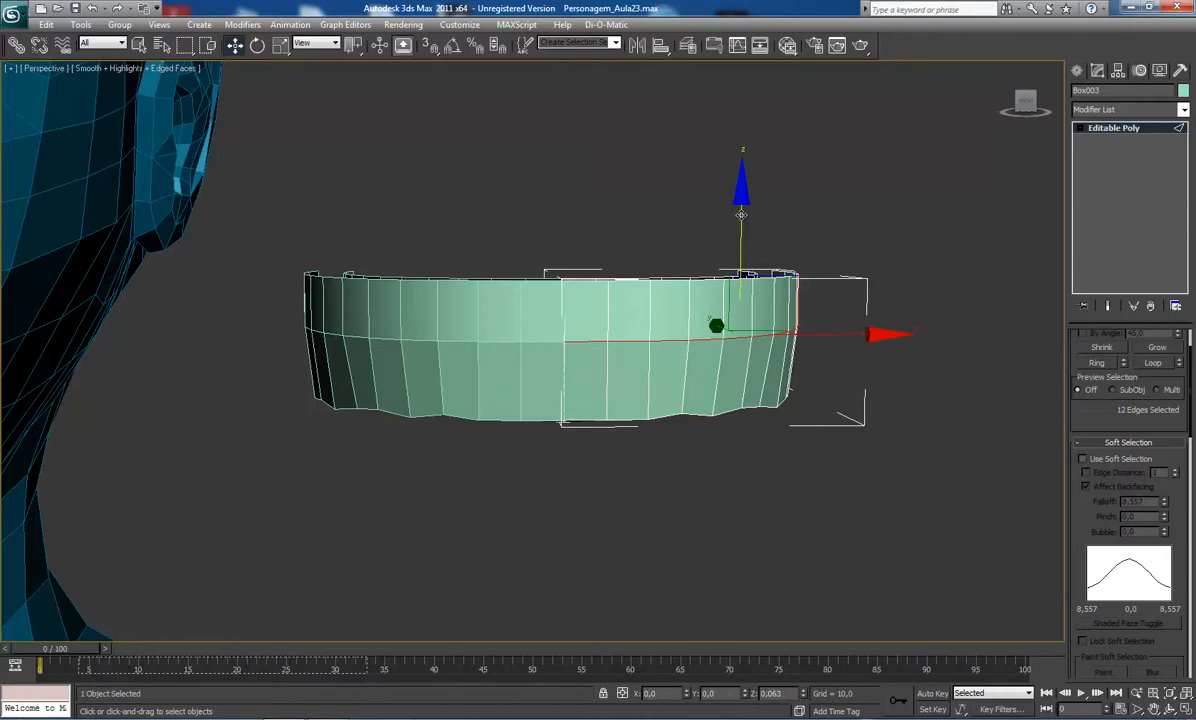
{"action": "left_click", "coordinate": [1125, 129]}
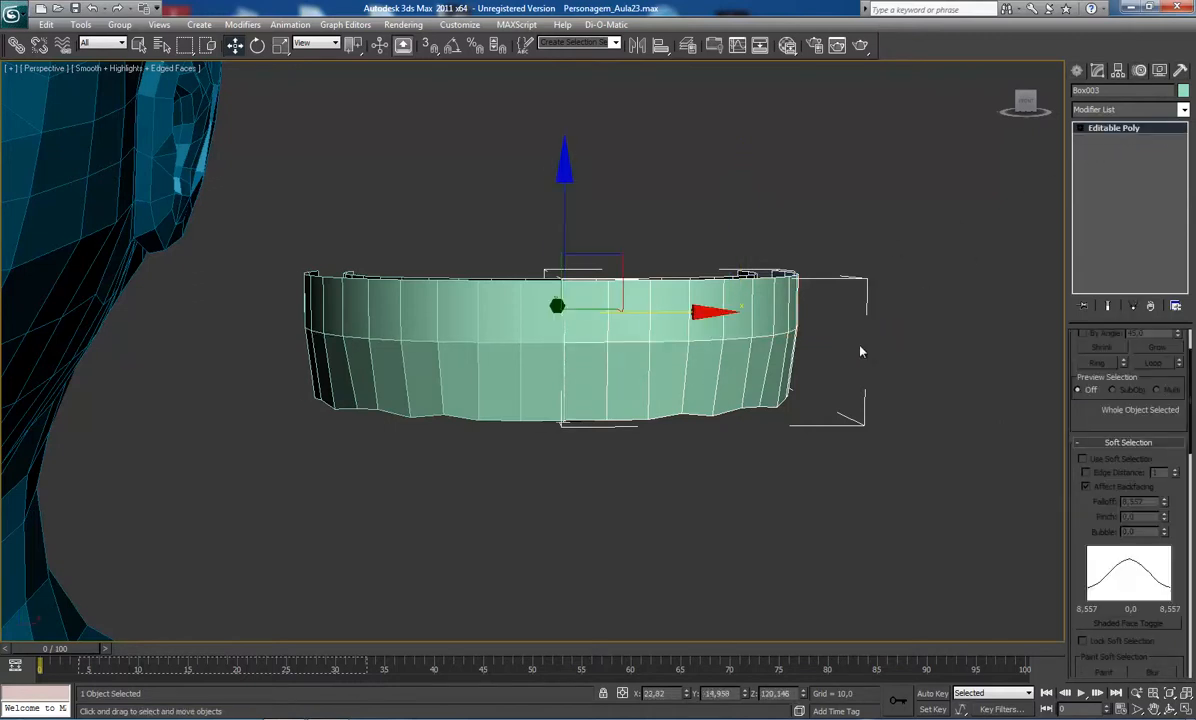
In the Front view, select all the lower-edge vertices of the original half and raise them about 0.11.
{"action": "middle_click_drag", "start_coordinate": [857, 345], "coordinate": [844, 349]}
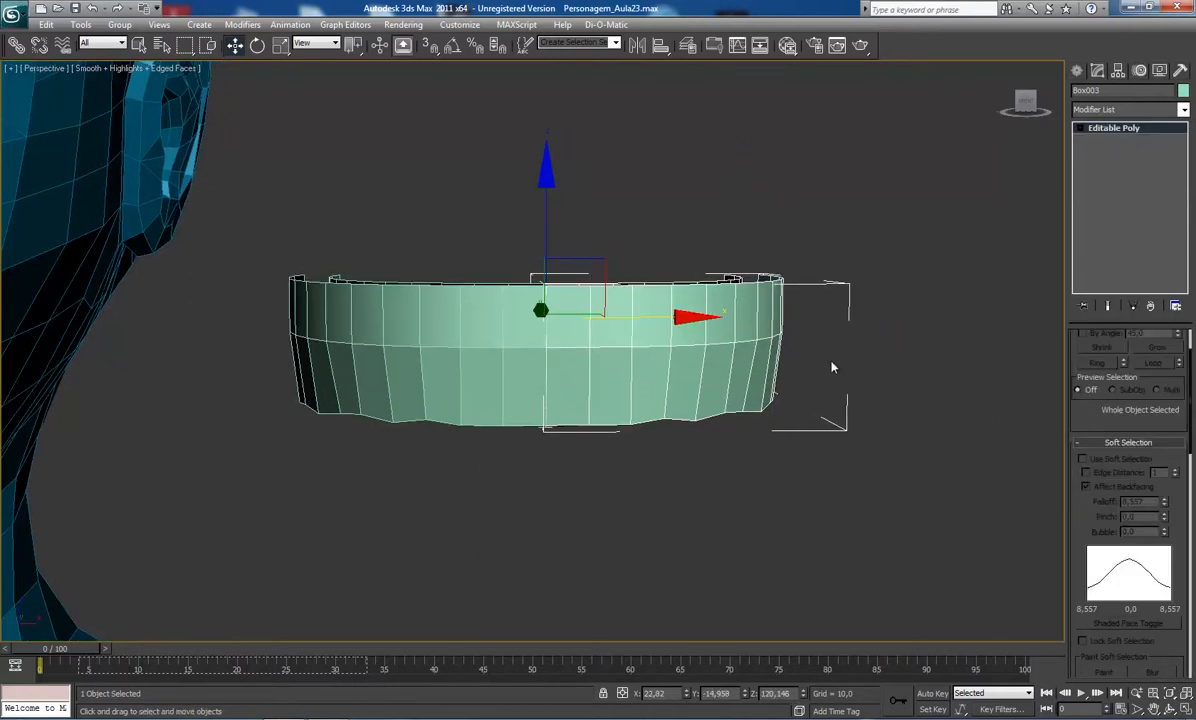
{"action": "key", "text": "f"}
{"action": "scroll", "coordinate": [833, 368], "scroll_direction": "down", "scroll_amount": 5}
{"action": "key", "text": "1"}
{"action": "left_click", "coordinate": [680, 398]}
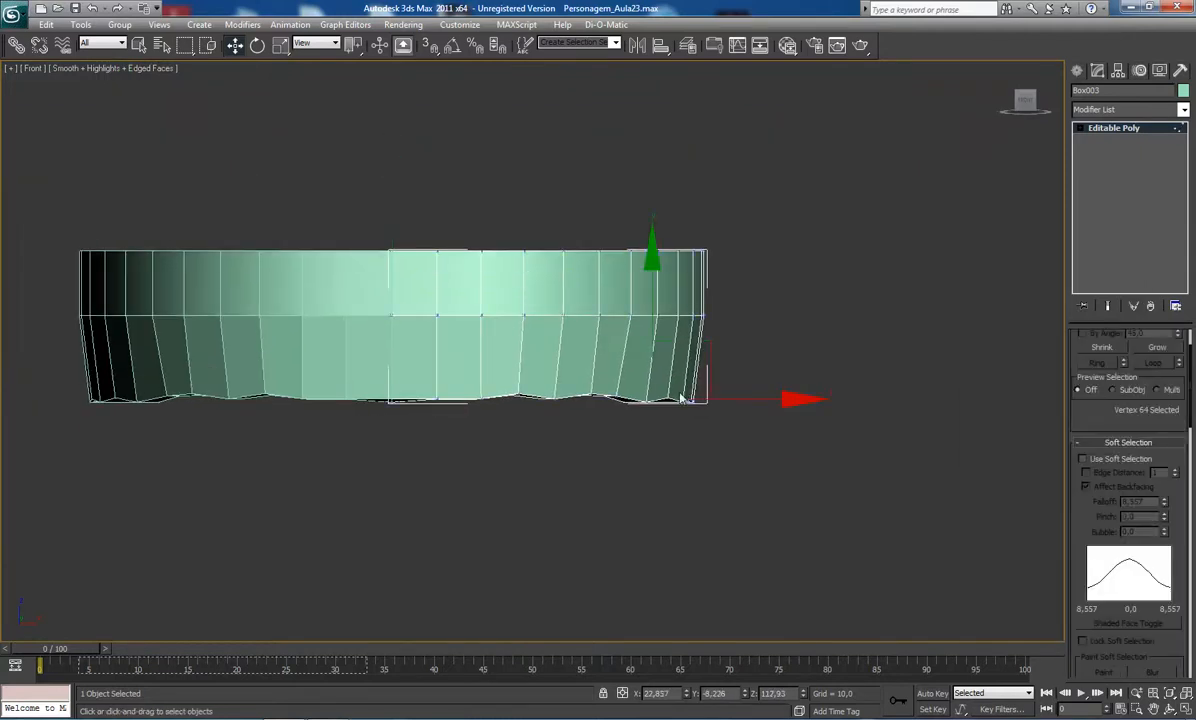
{"action": "left_click_drag", "start_coordinate": [318, 382], "coordinate": [766, 470]}
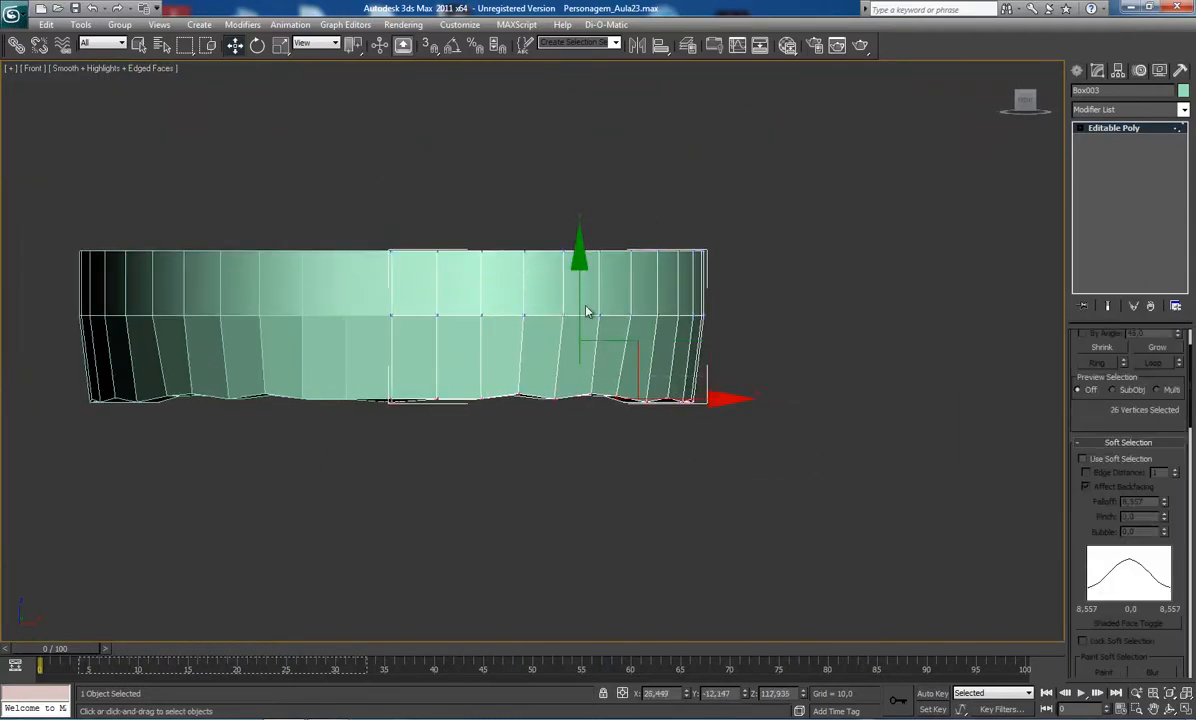
{"action": "left_click_drag", "start_coordinate": [575, 363], "coordinate": [572, 356]}
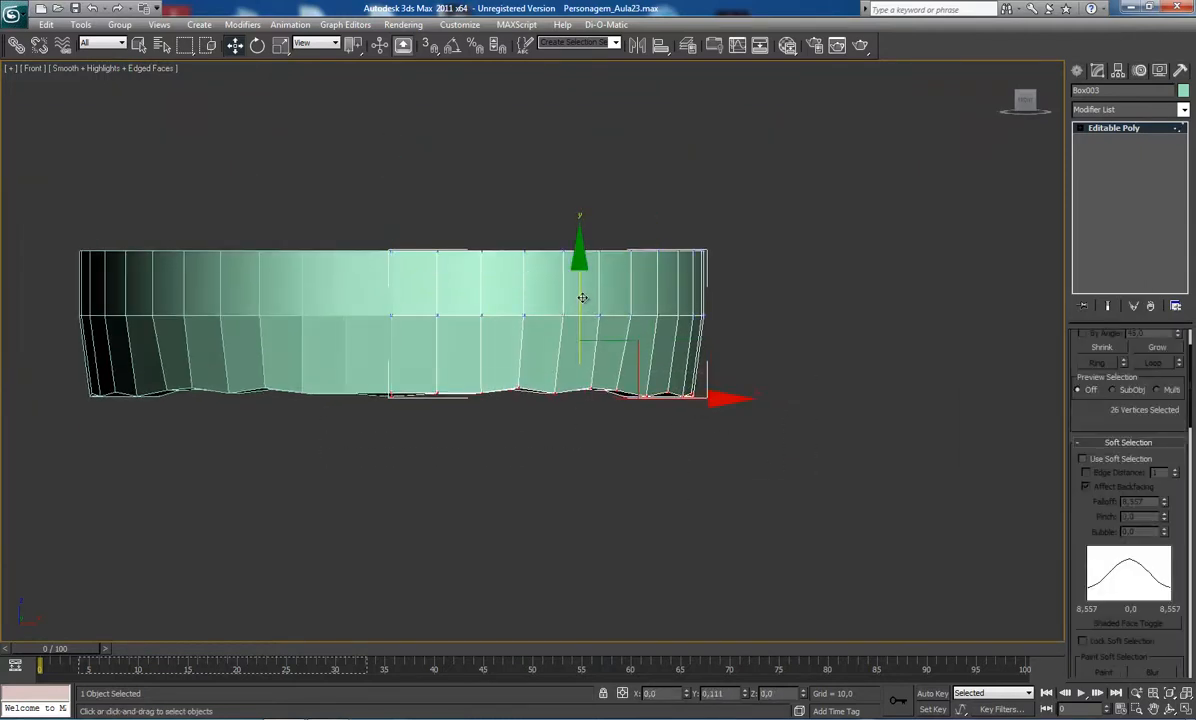
{"action": "left_click", "coordinate": [1114, 131]}
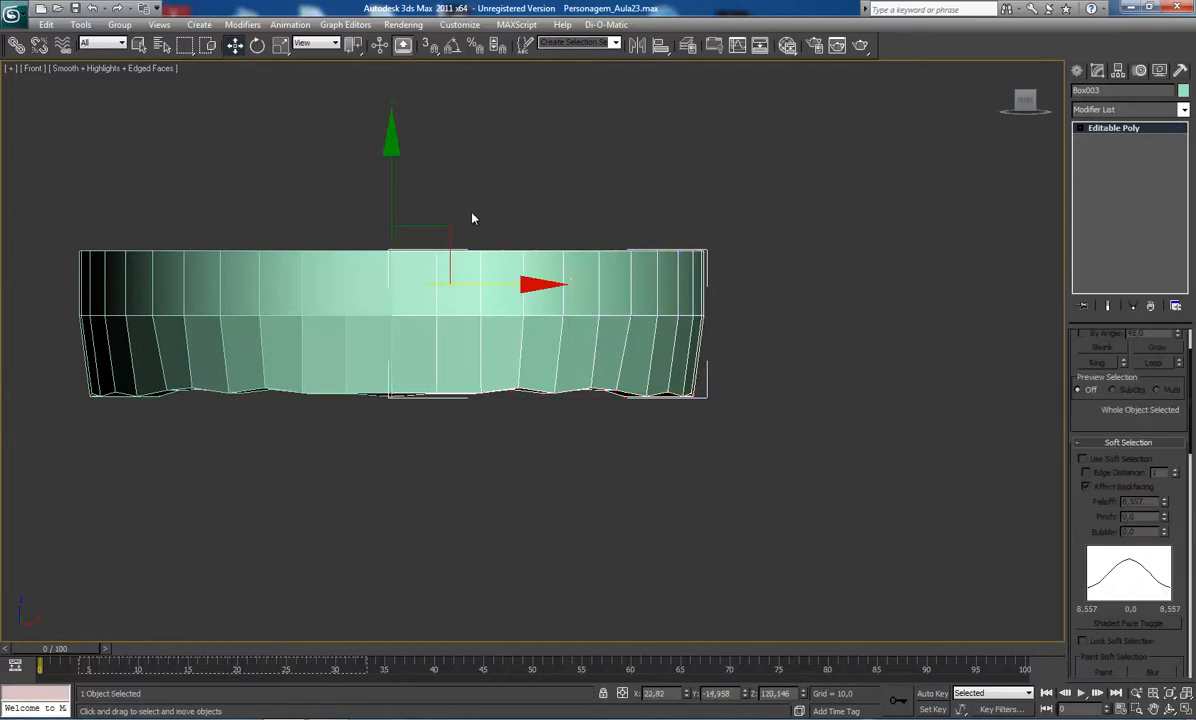
Make the mirrored half (Box004) unique so its mesh is no longer an instance of the original half.
{"action": "left_click", "coordinate": [312, 267]}
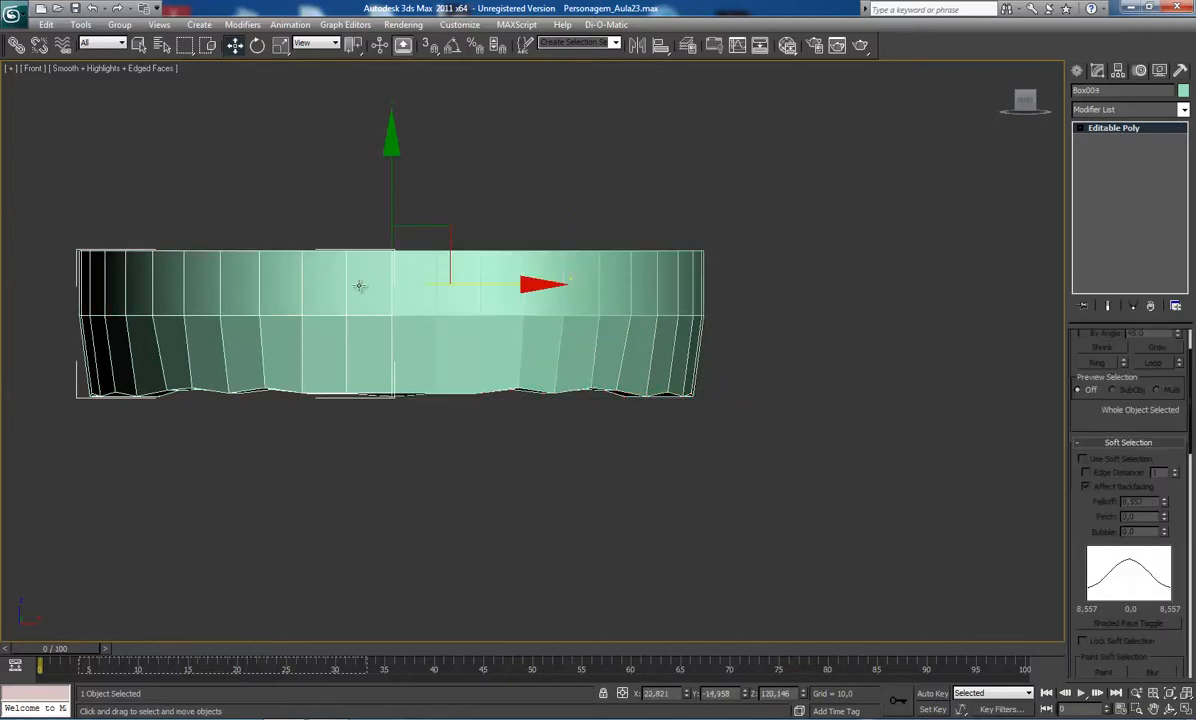
{"action": "left_click", "coordinate": [620, 308]}
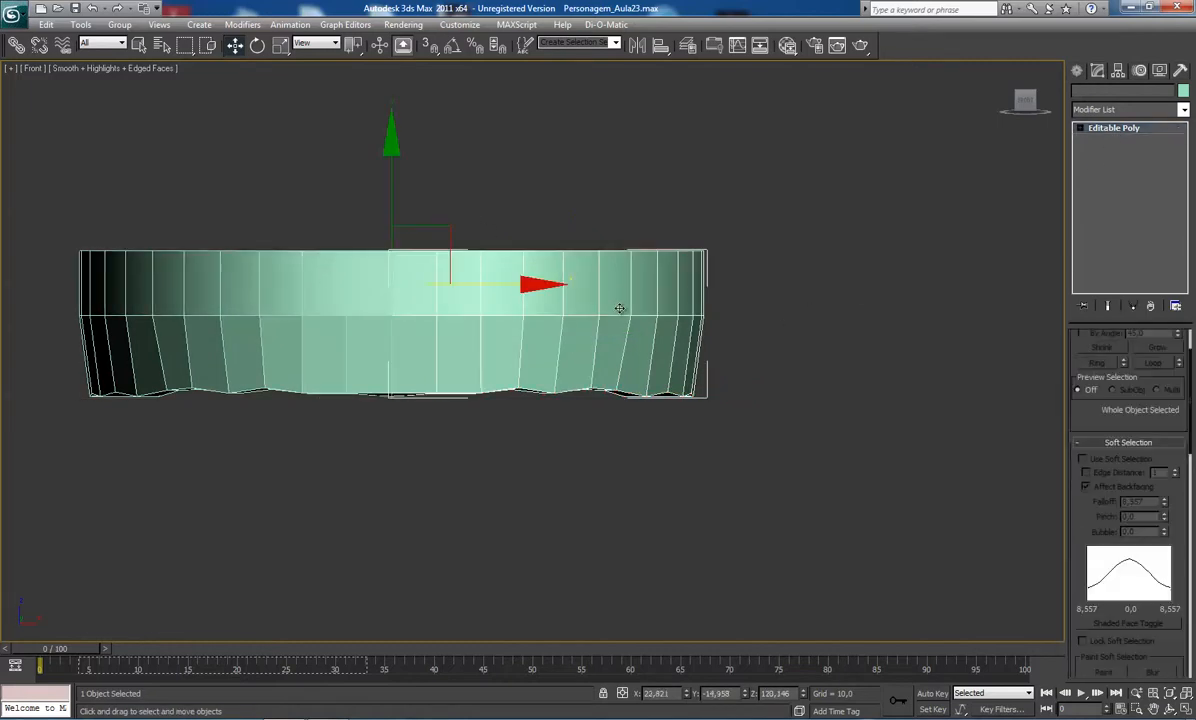
{"action": "left_click", "coordinate": [410, 344]}
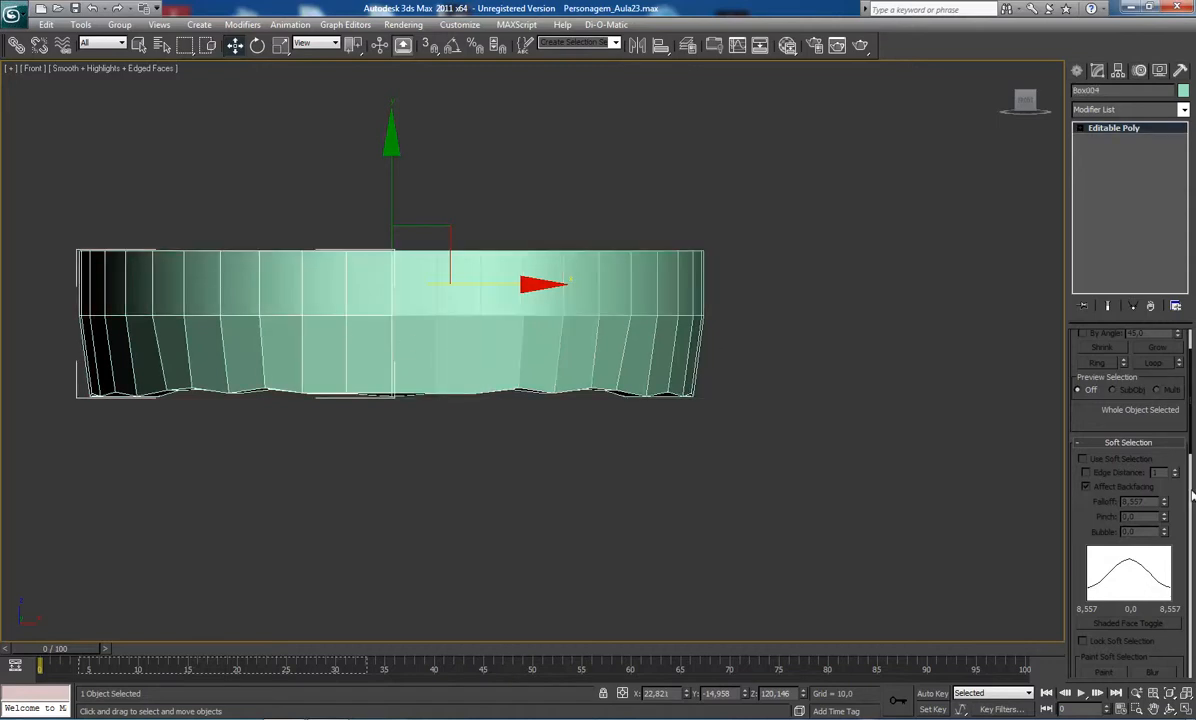
{"action": "scroll", "coordinate": [1189, 494], "scroll_direction": "down", "scroll_amount": 4}
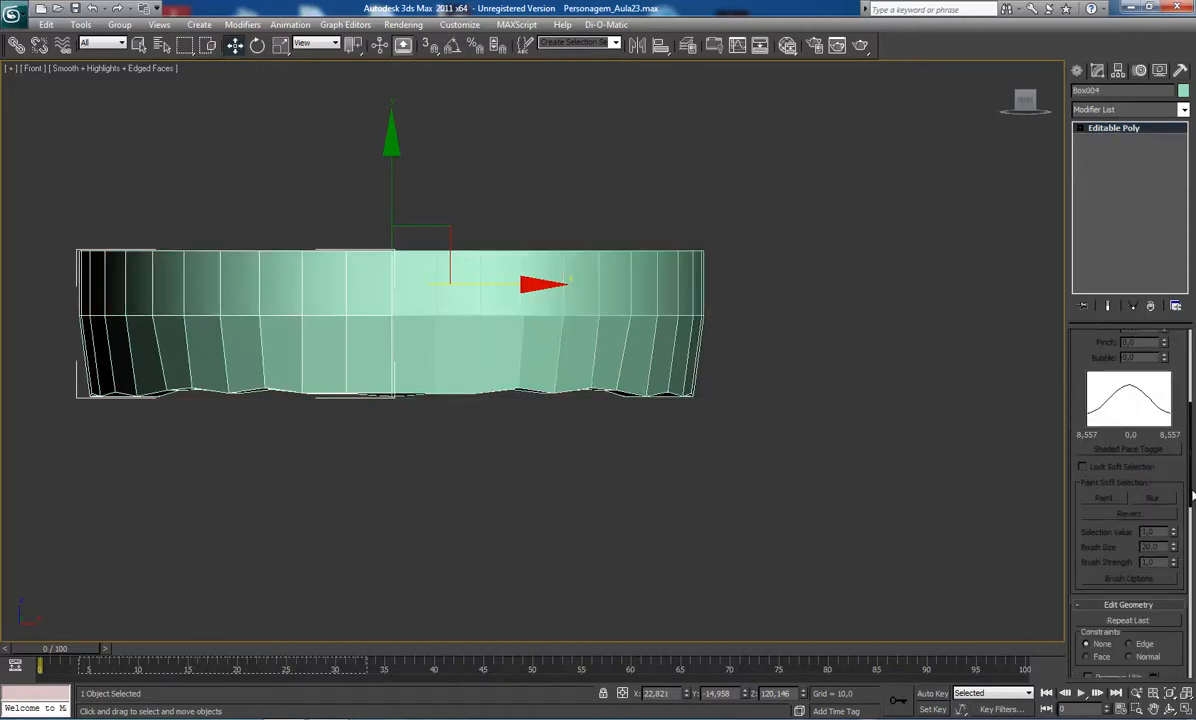
{"action": "mouse_move", "coordinate": [1189, 492]}
{"action": "left_mouse_down"}
{"action": "mouse_move", "coordinate": [1184, 446]}
{"action": "mouse_move", "coordinate": [1185, 479]}
{"action": "left_mouse_up"}
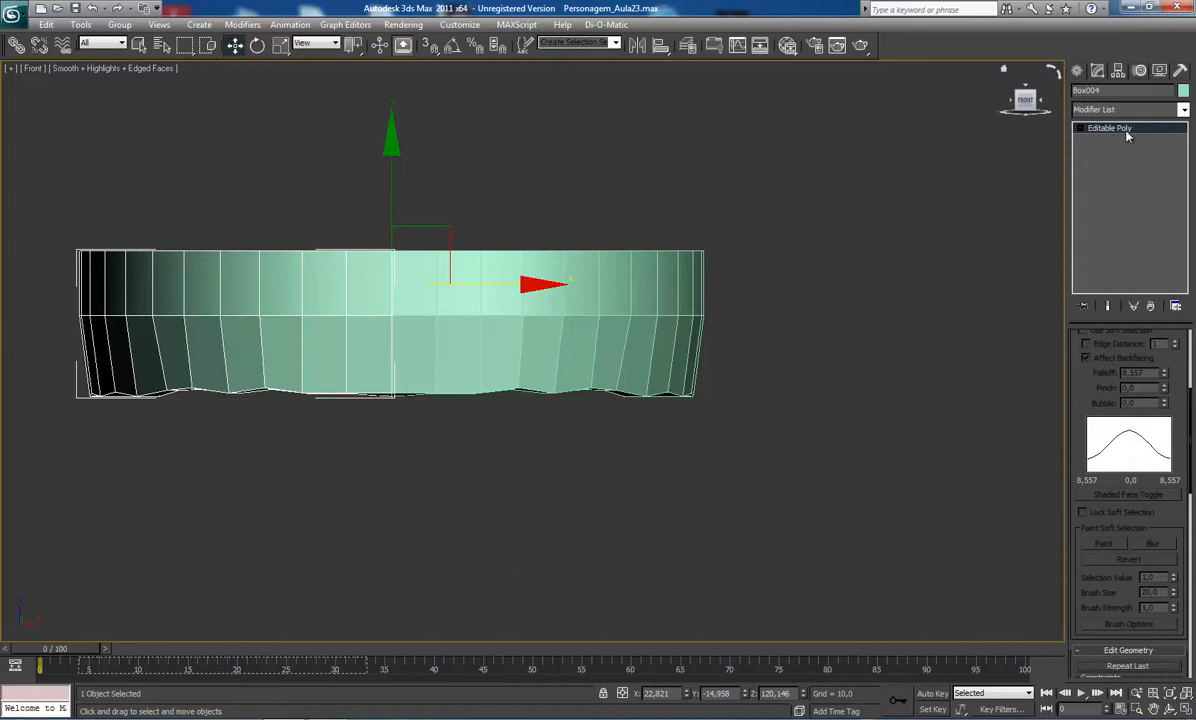
{"action": "left_click", "coordinate": [1124, 130]}
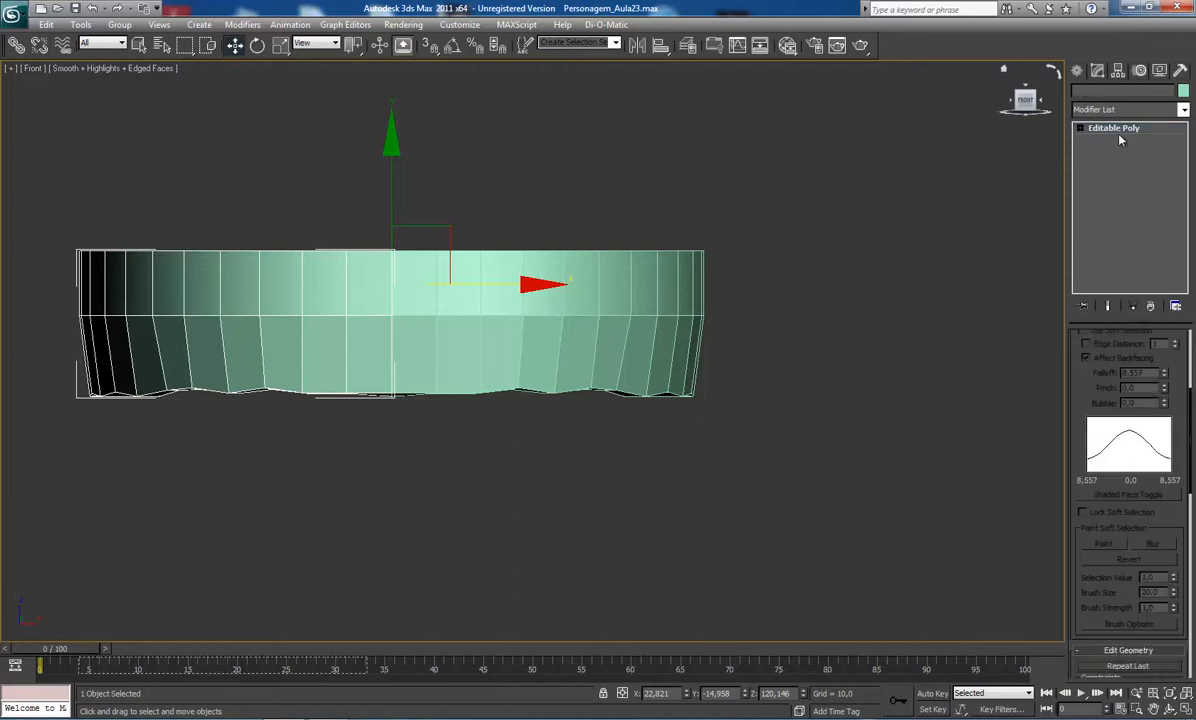
{"action": "left_click", "coordinate": [1131, 308]}
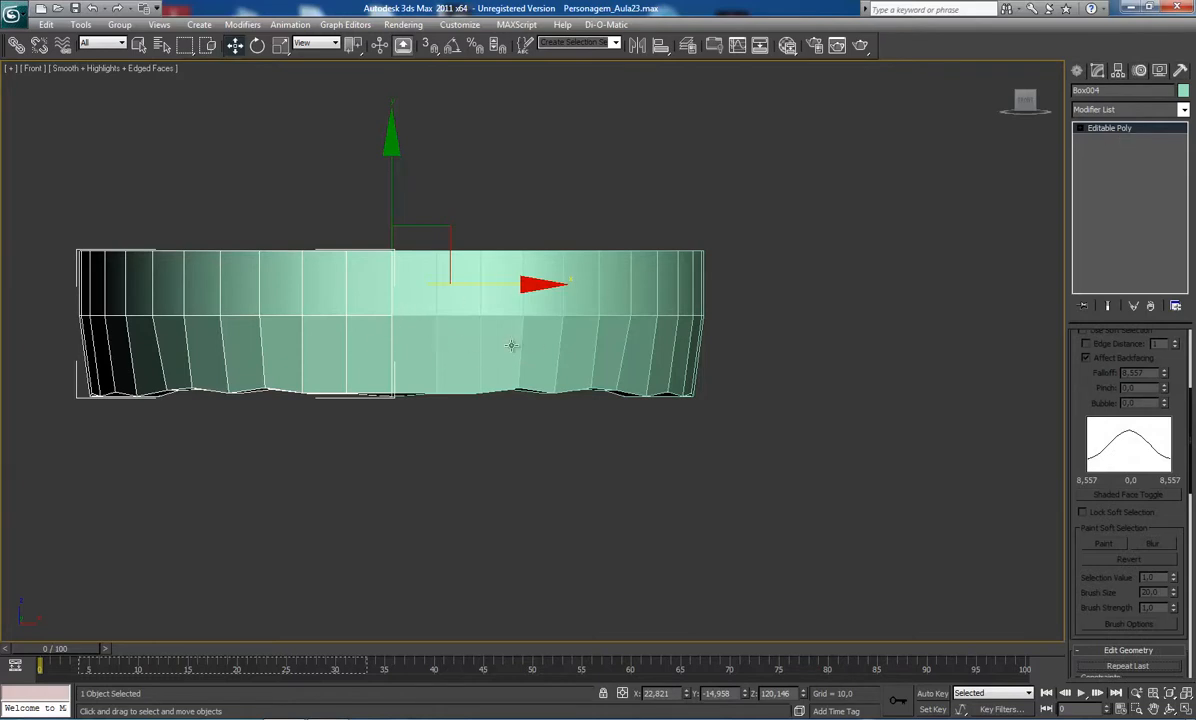
Select the original half (Box003) and attach the mirrored half to it as one Editable Poly.
{"action": "left_click", "coordinate": [500, 293]}
{"action": "left_click", "coordinate": [839, 362]}
{"action": "left_click", "coordinate": [545, 331]}
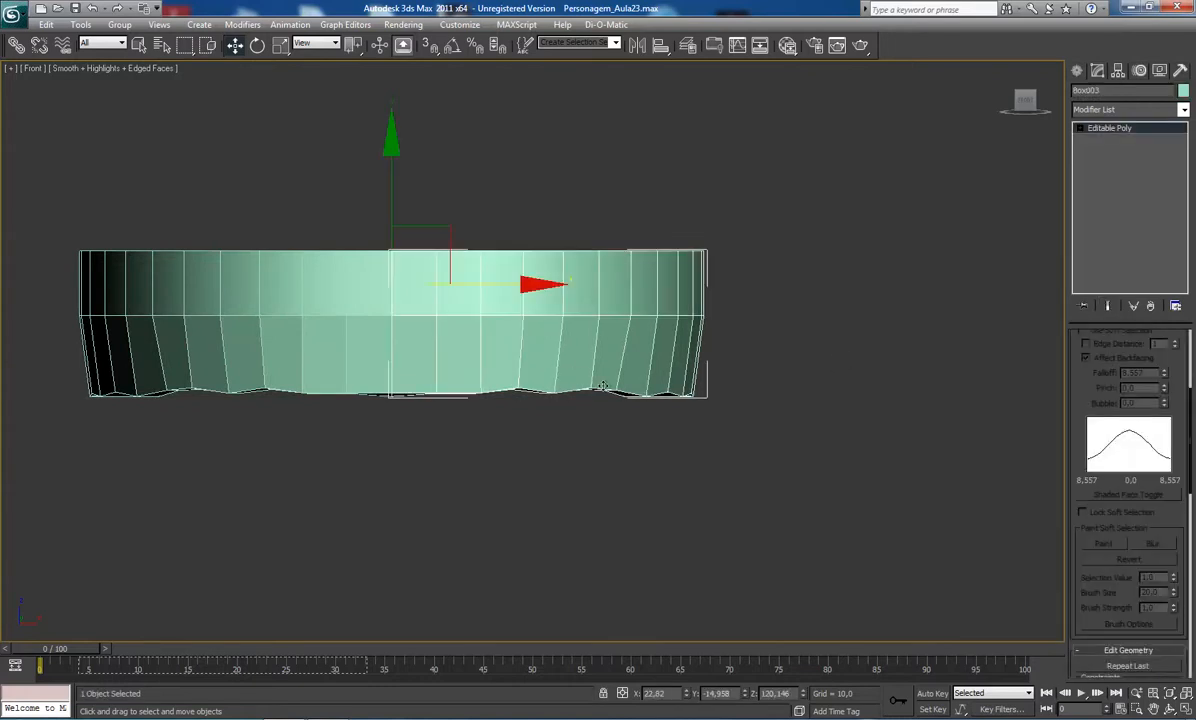
{"action": "scroll", "coordinate": [1191, 605], "scroll_direction": "down", "scroll_amount": 5}
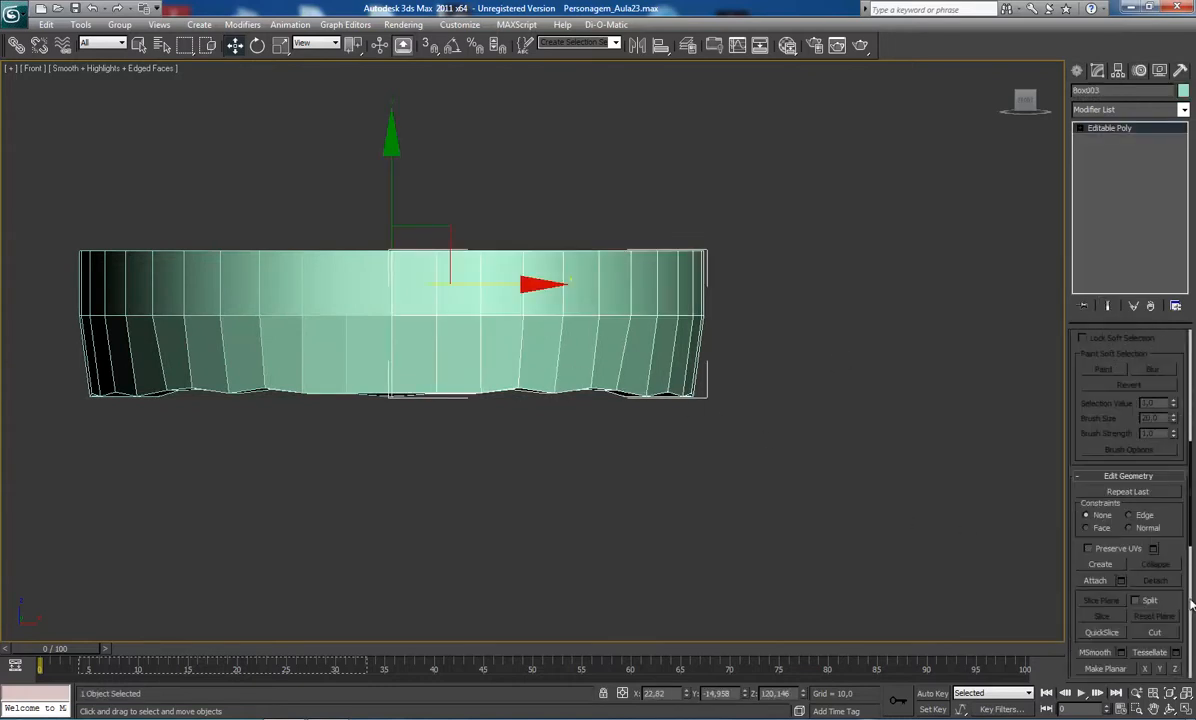
{"action": "scroll", "coordinate": [1095, 562], "scroll_direction": "up", "scroll_amount": 4}
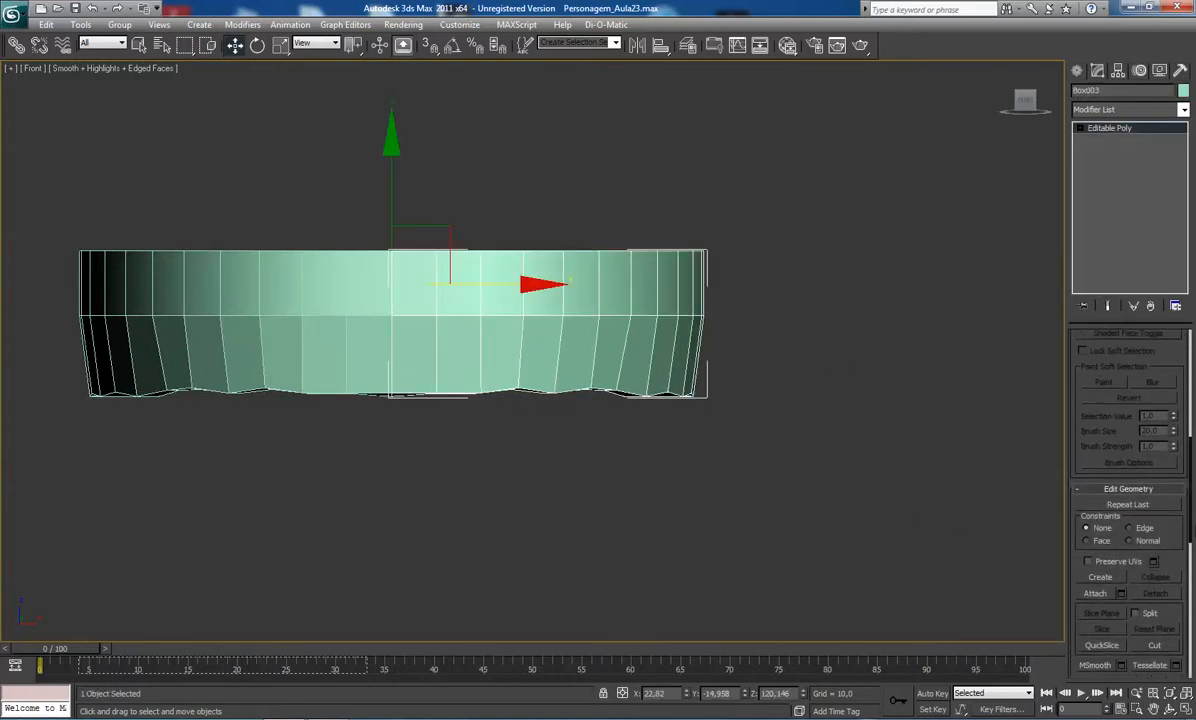
{"action": "left_click", "coordinate": [1097, 538]}
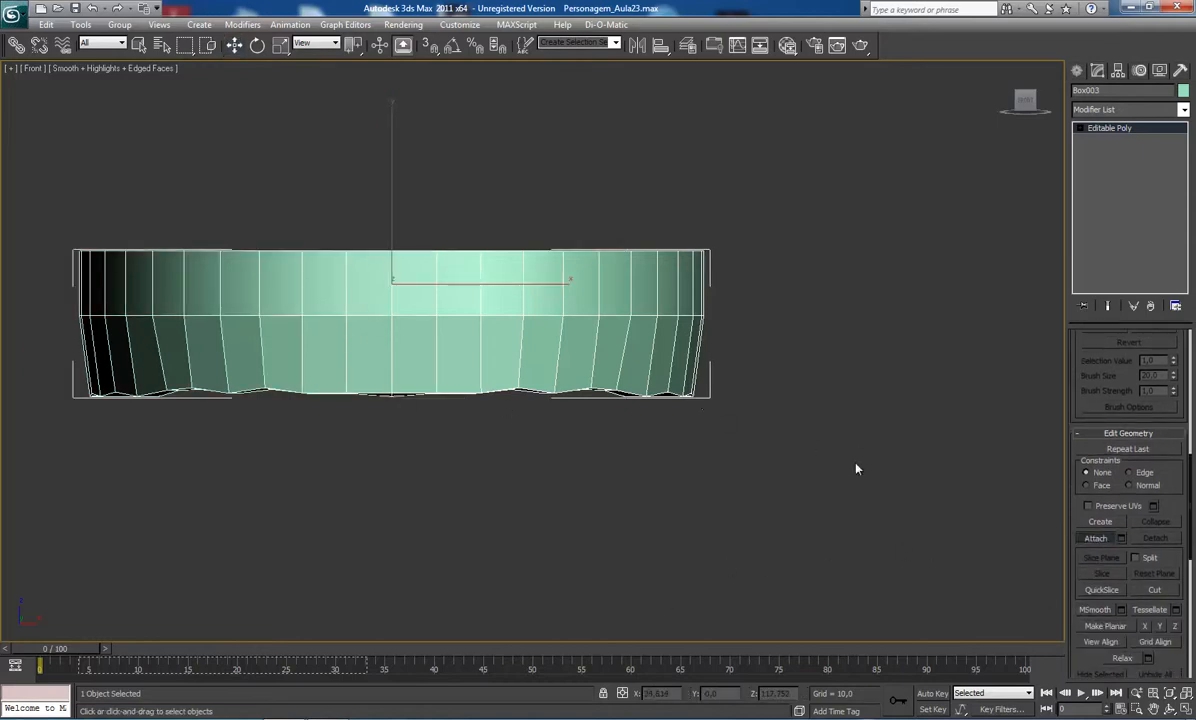
{"action": "left_click", "coordinate": [1097, 541]}
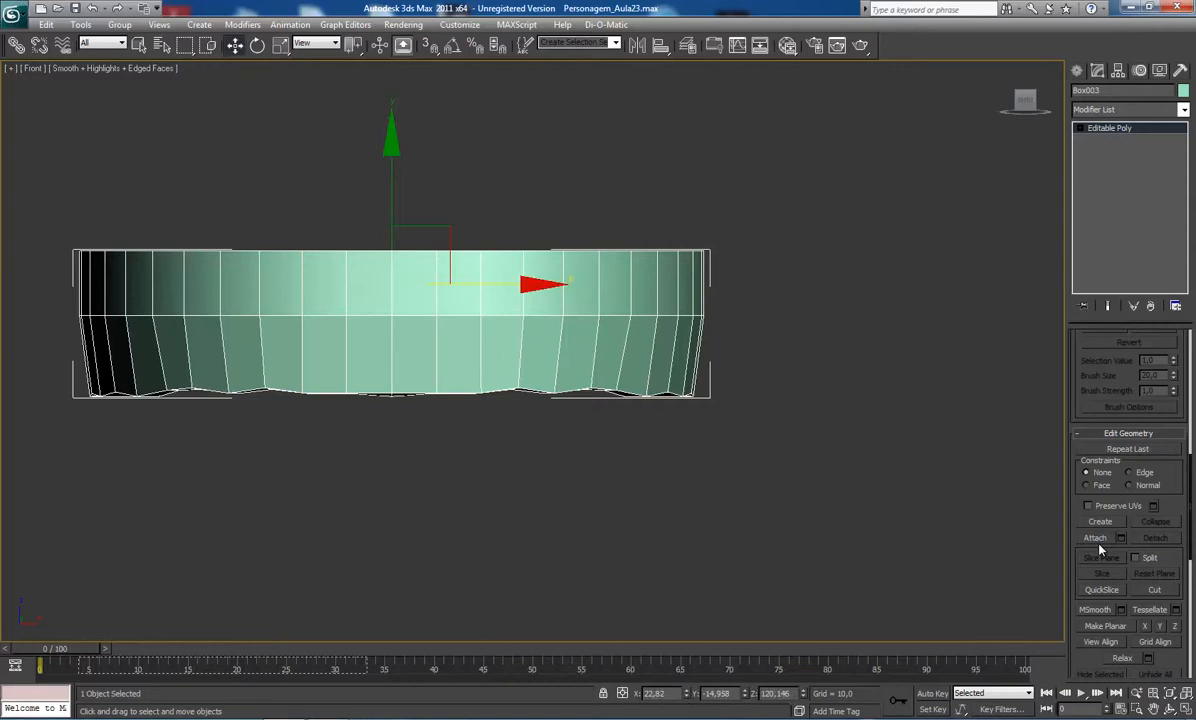
{"action": "scroll", "coordinate": [1098, 546], "scroll_direction": "up", "scroll_amount": 5}
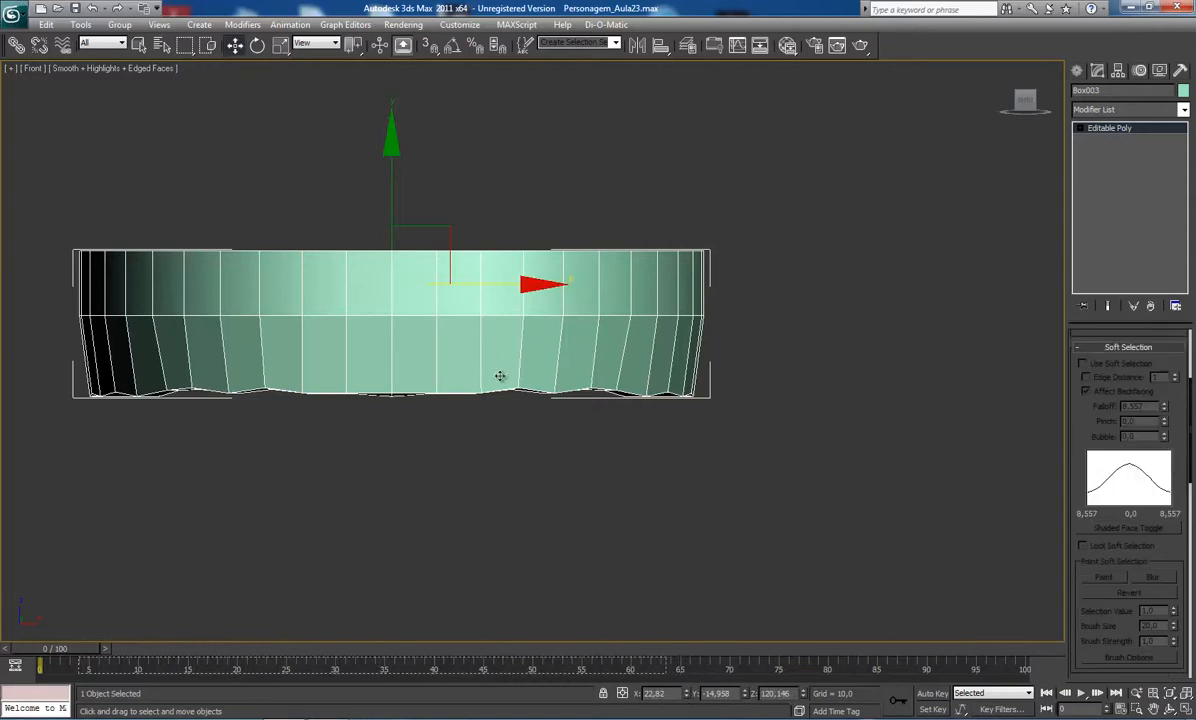
Select all the vertices along the arch's central seam and weld them with a 0.1 threshold.
{"action": "key", "text": "1"}
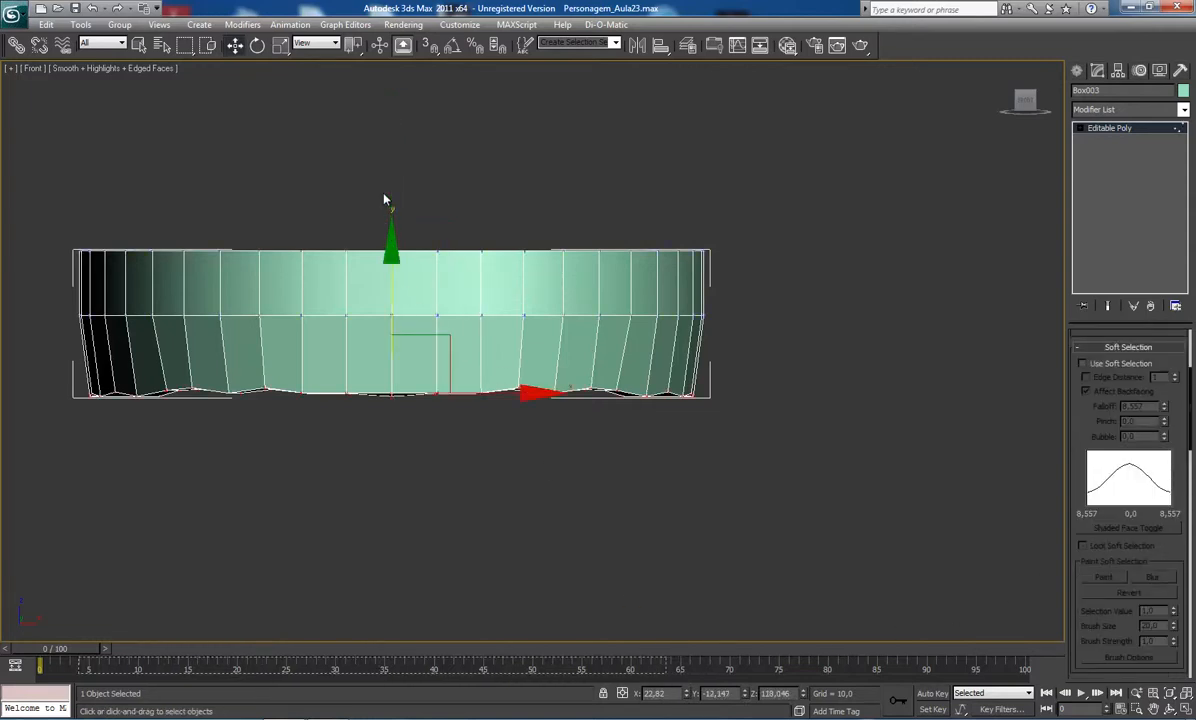
{"action": "left_click_drag", "start_coordinate": [383, 193], "coordinate": [404, 461]}
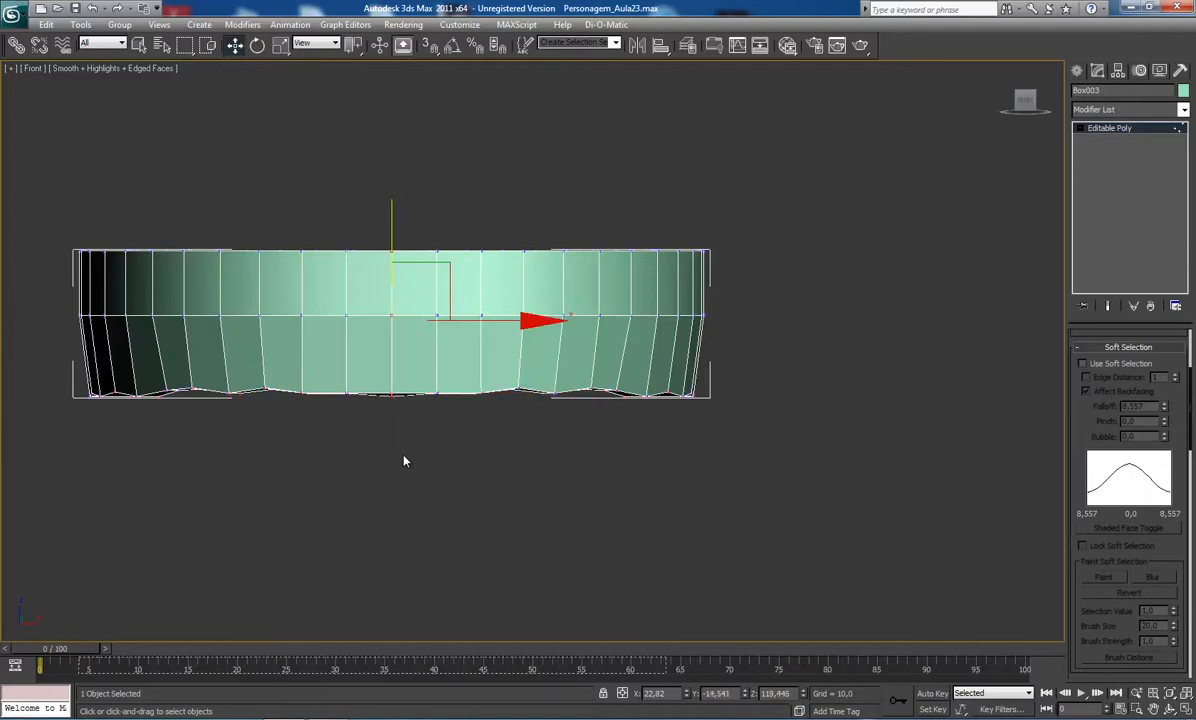
{"action": "middle_click_drag", "start_coordinate": [391, 446], "coordinate": [483, 510]}
{"action": "scroll", "coordinate": [483, 510], "scroll_direction": "up", "scroll_amount": 2}
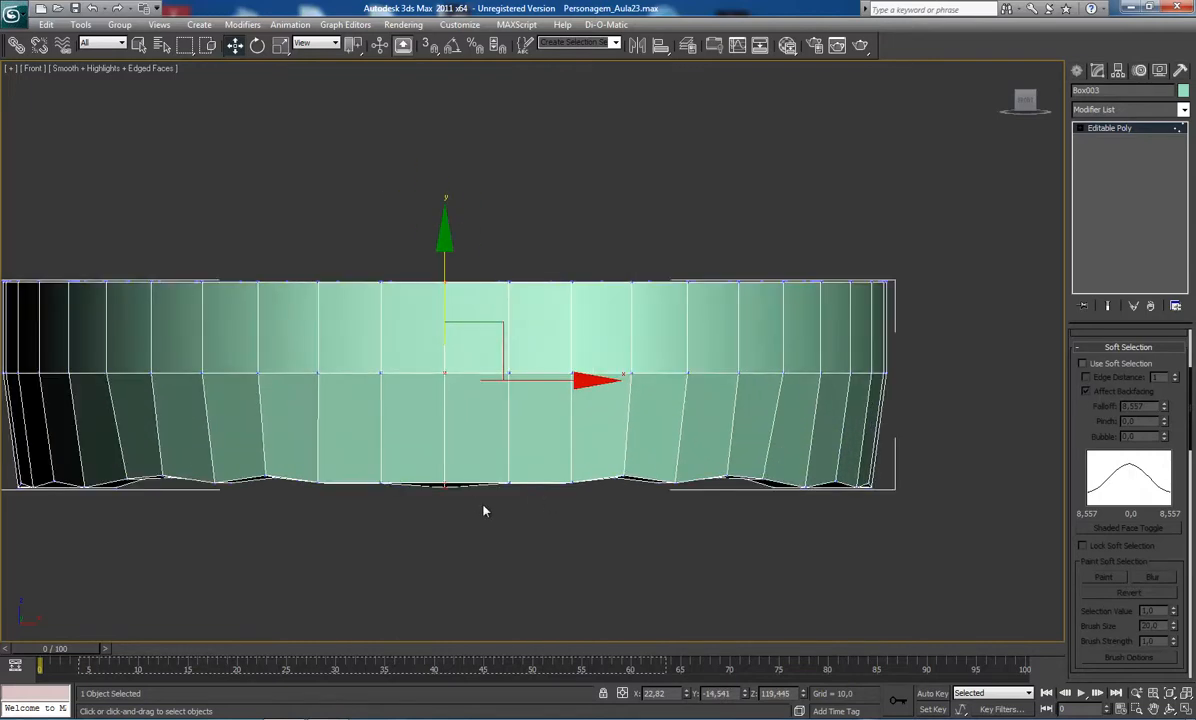
{"action": "scroll", "coordinate": [1108, 522], "scroll_direction": "down", "scroll_amount": 5}
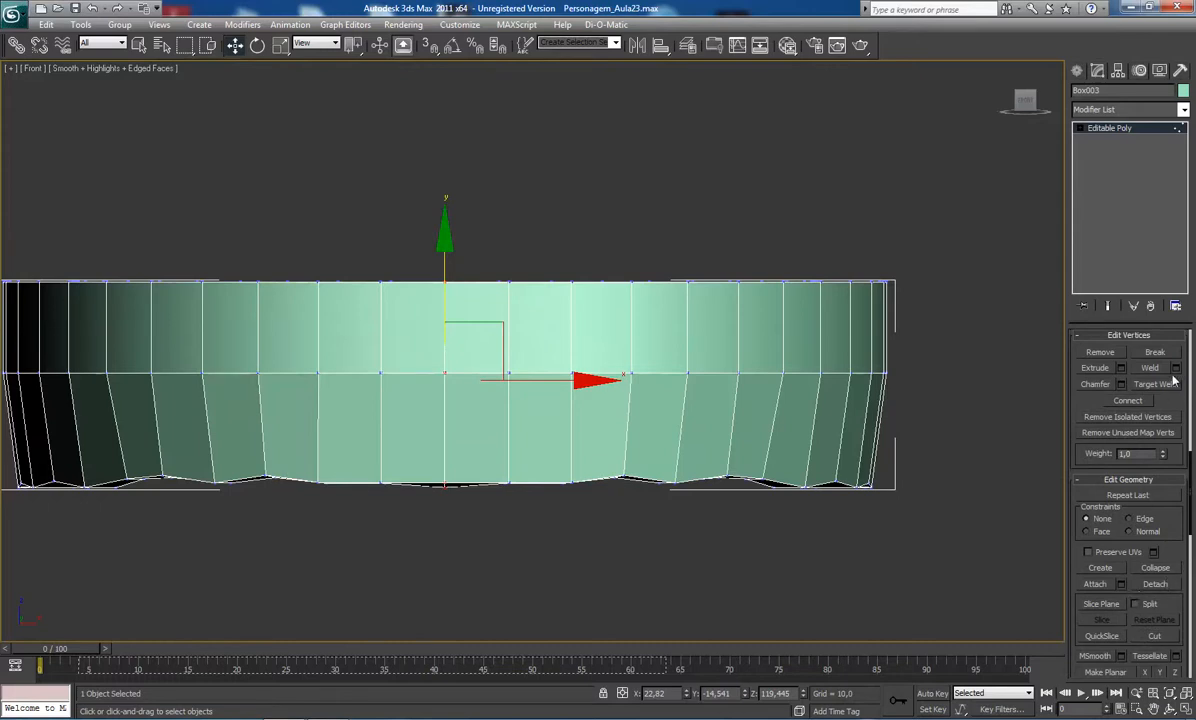
{"action": "left_click", "coordinate": [1176, 368]}
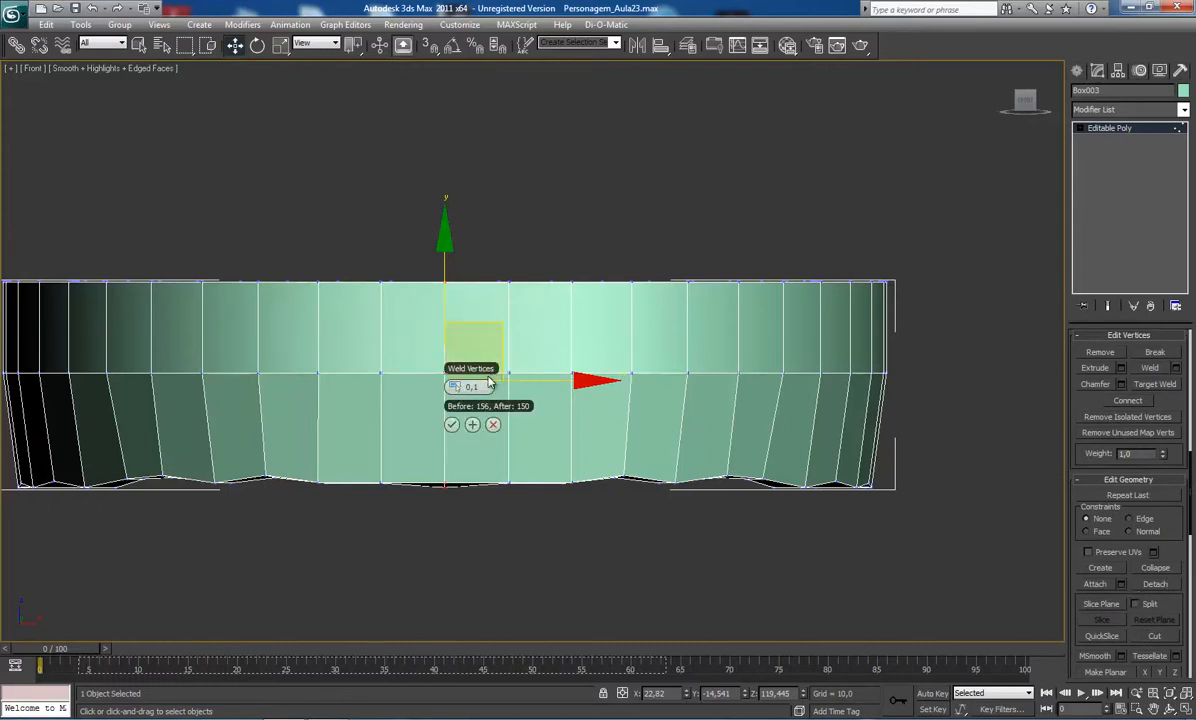
{"action": "left_click_drag", "start_coordinate": [468, 373], "coordinate": [597, 351]}
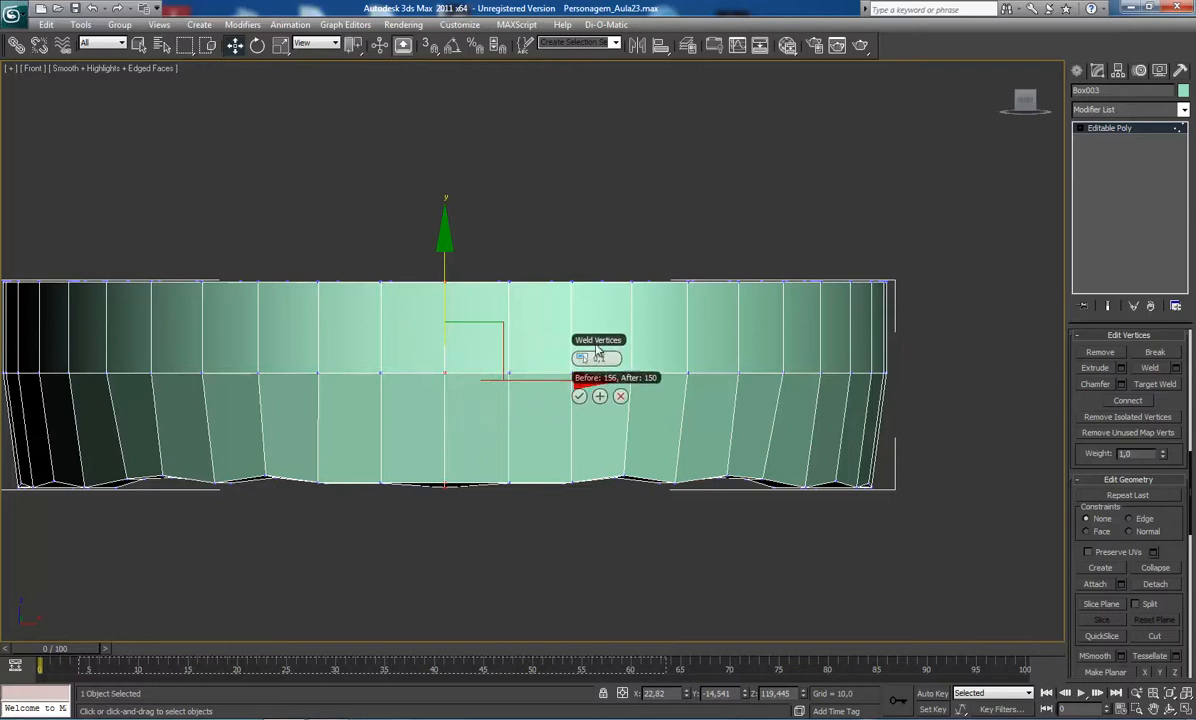
{"action": "left_click", "coordinate": [579, 397]}
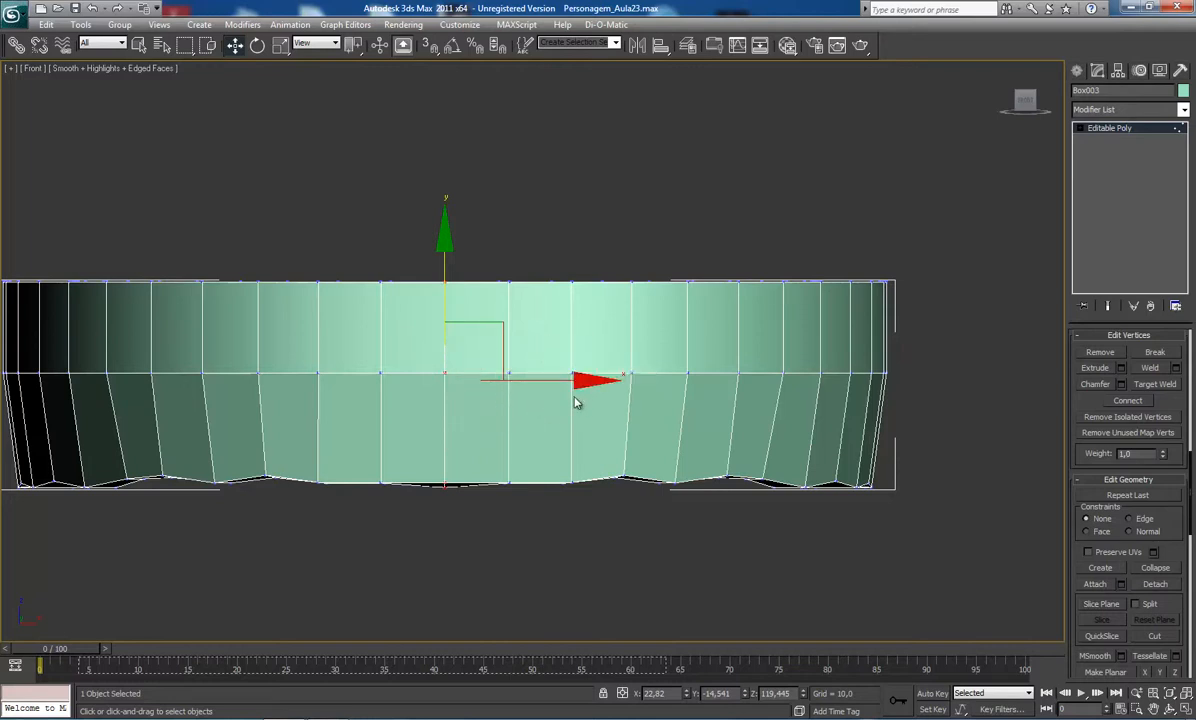
Check the welded seam by selecting its middle and lower vertices individually.
{"action": "left_click_drag", "start_coordinate": [445, 372], "coordinate": [547, 374]}
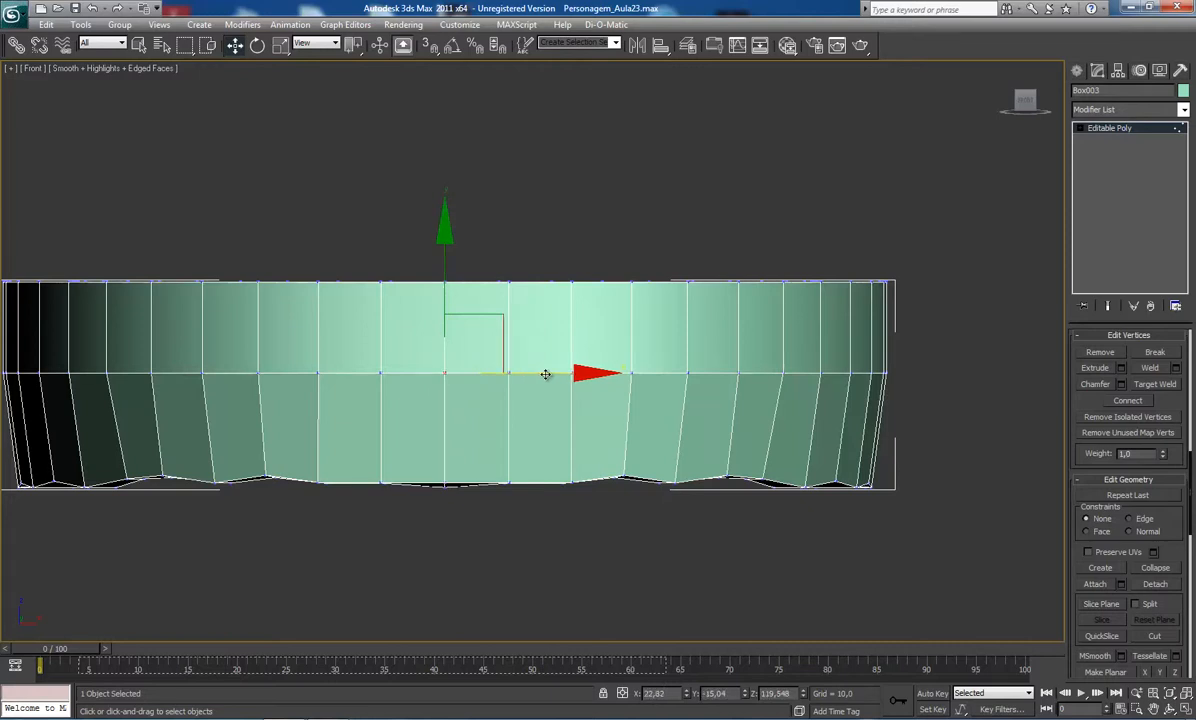
{"action": "left_click", "coordinate": [444, 482]}
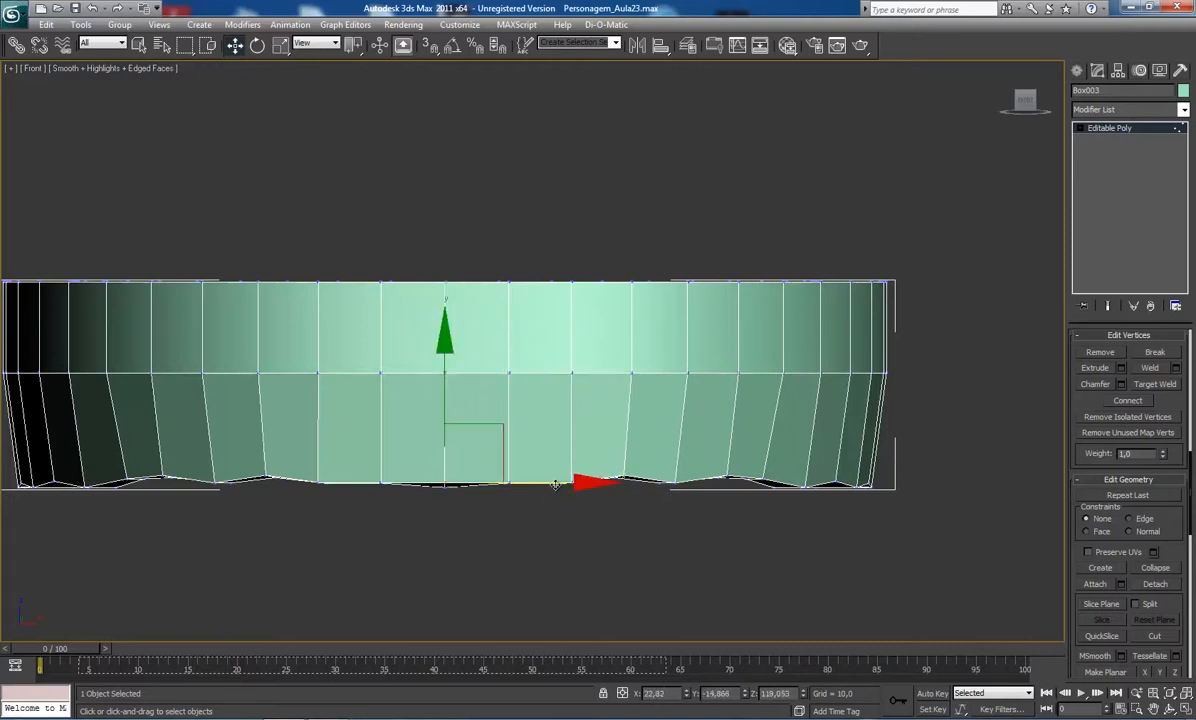
{"action": "left_click", "coordinate": [563, 483]}
{"action": "key", "text": "ctrl+z"}
{"action": "left_click", "coordinate": [1116, 134]}
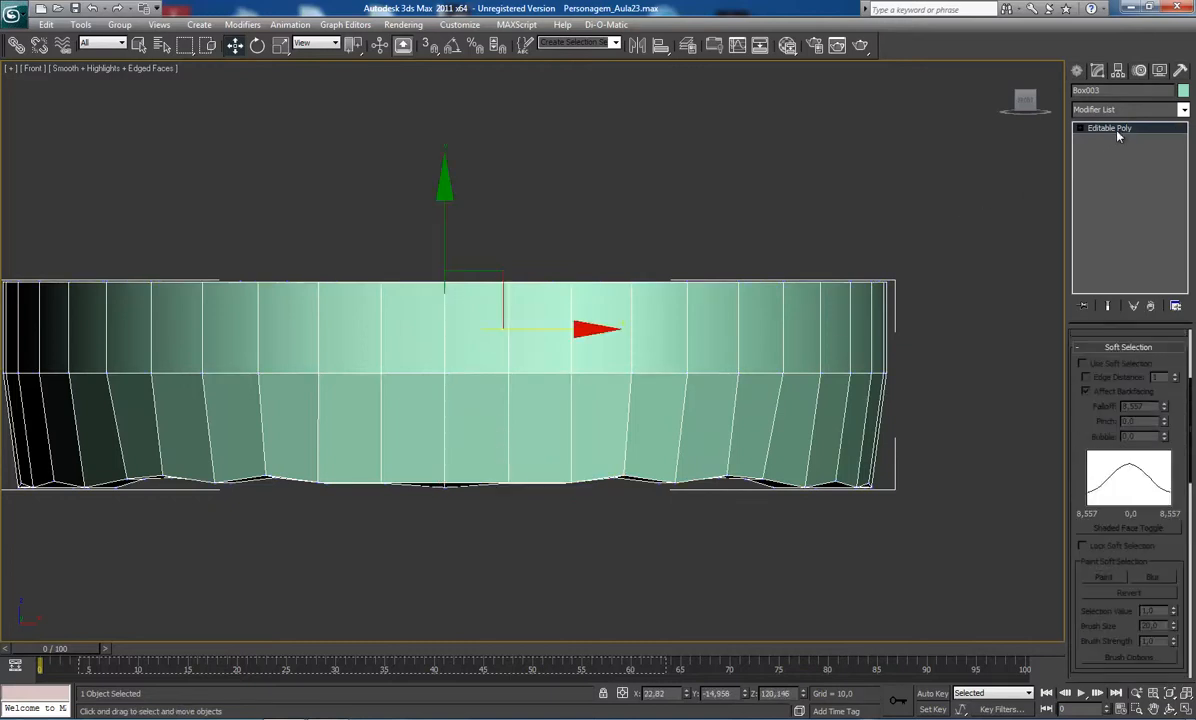
Raise the lower-edge vertex at the arch's central seam about 0.06 along Z, level with its neighbours.
{"action": "scroll", "coordinate": [549, 365], "scroll_direction": "down", "scroll_amount": 2}
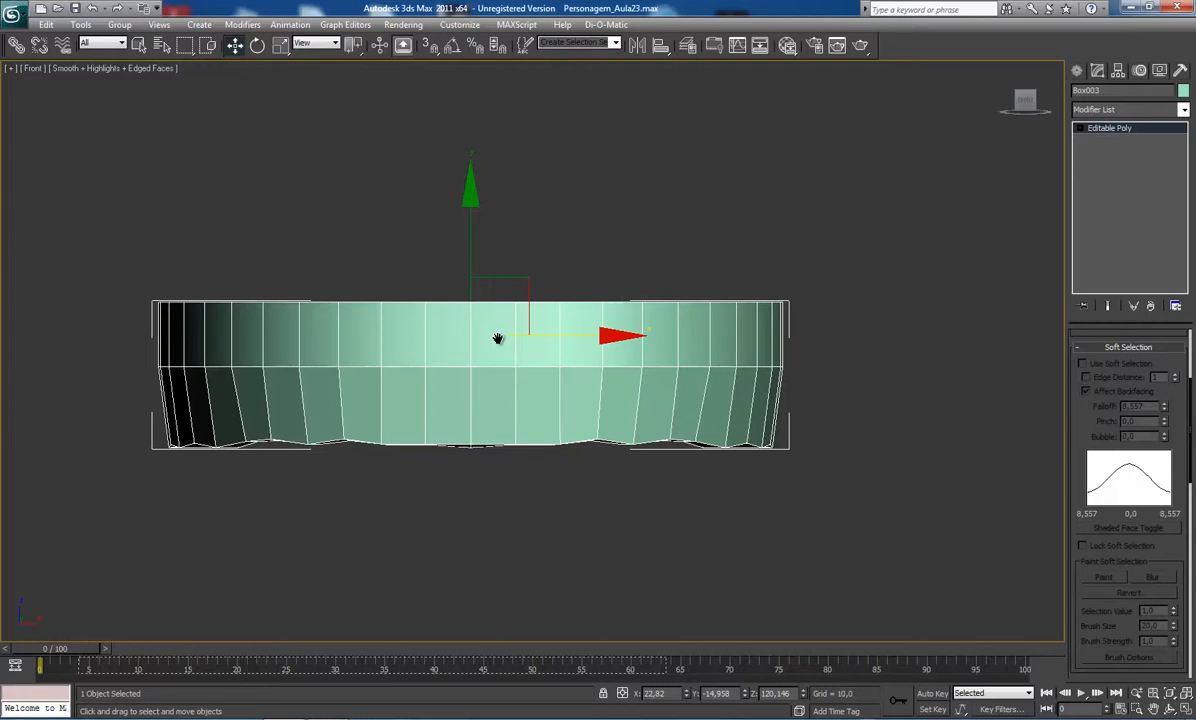
{"action": "scroll", "coordinate": [507, 378], "scroll_direction": "up", "scroll_amount": 2}
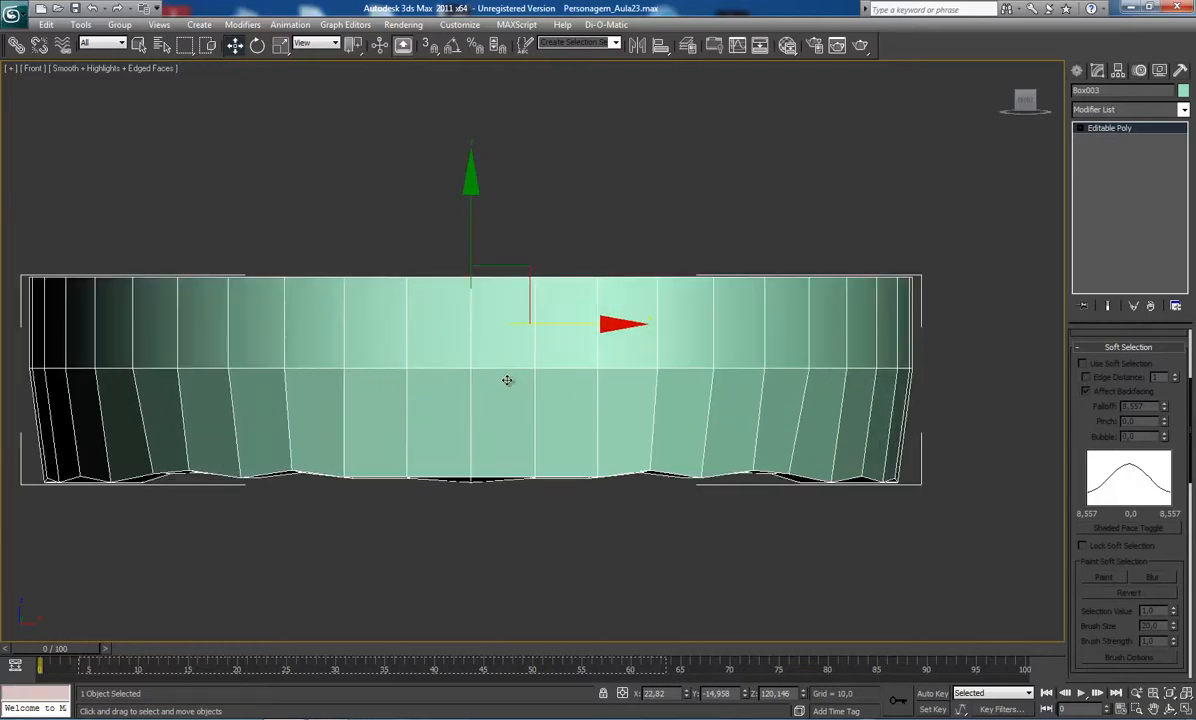
{"action": "left_click", "coordinate": [469, 481]}
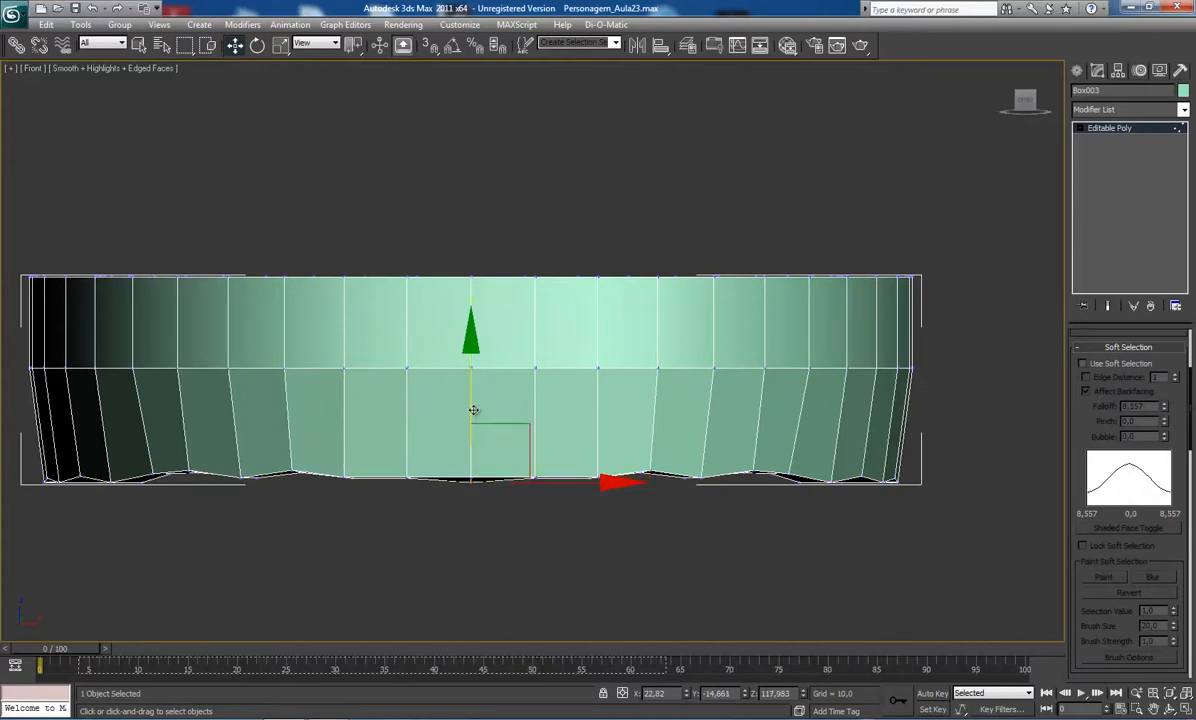
{"action": "left_click_drag", "start_coordinate": [474, 410], "coordinate": [474, 407]}
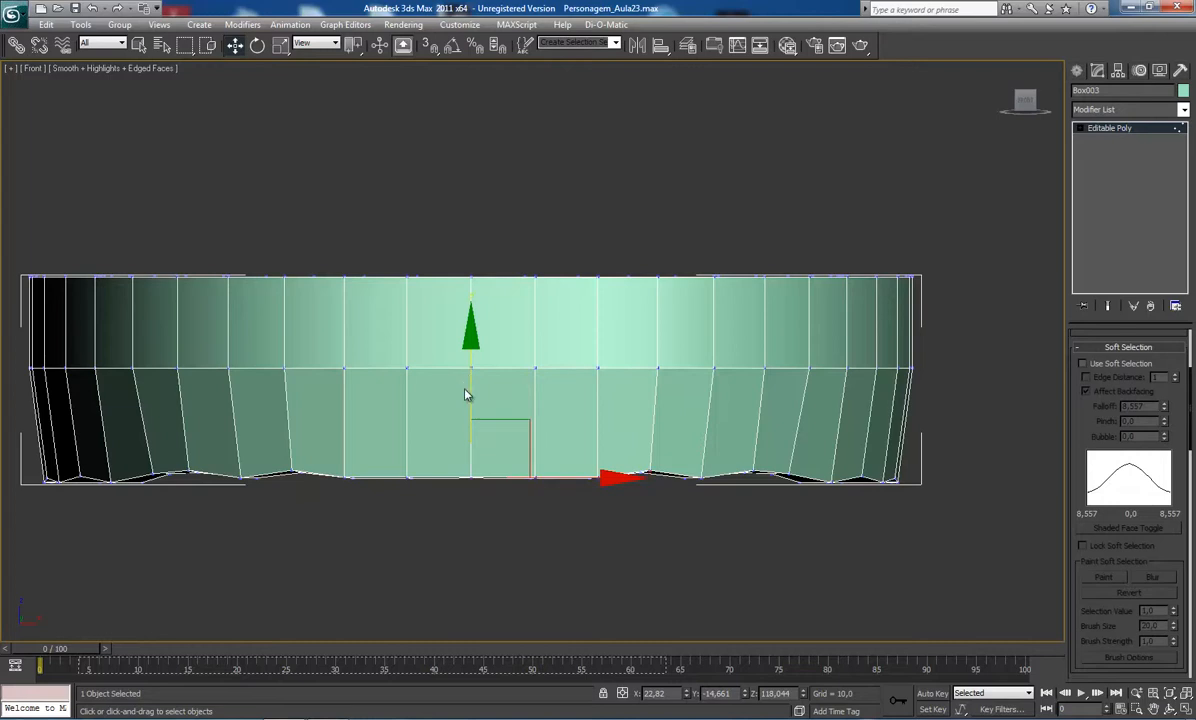
{"action": "left_click_drag", "start_coordinate": [471, 340], "coordinate": [471, 341]}
{"action": "left_click", "coordinate": [1125, 133]}
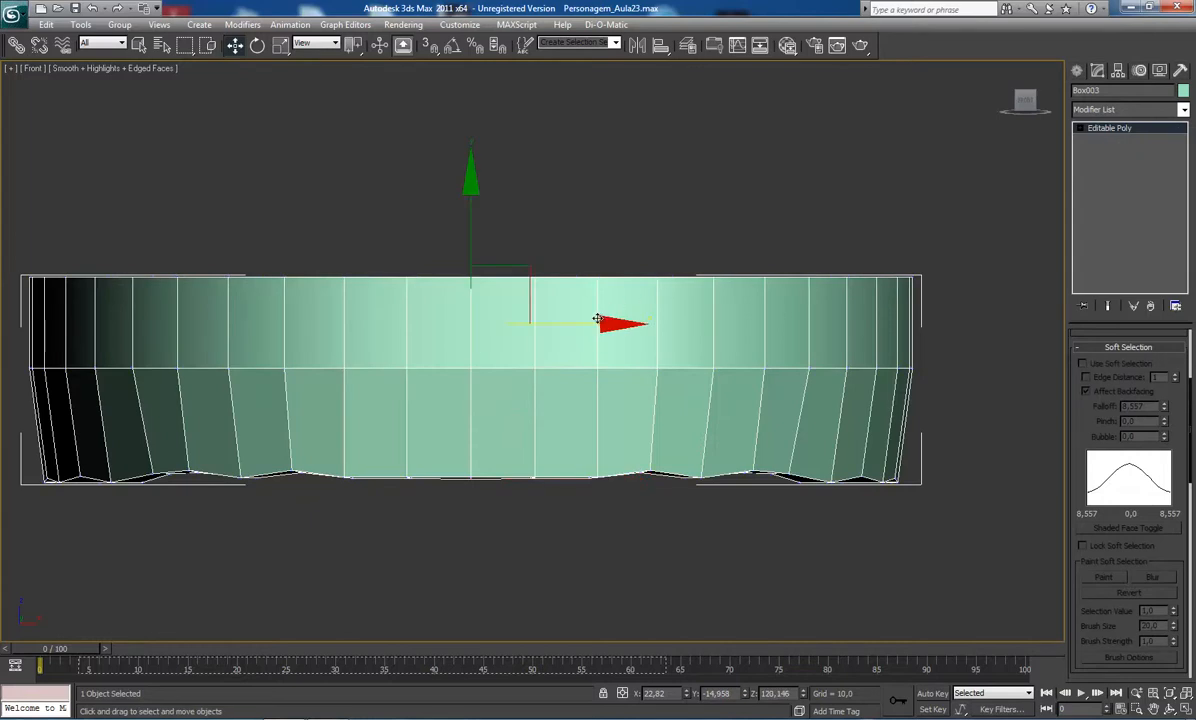
Clone the whole arch about 2.47 downward as an independent copy.
{"action": "scroll", "coordinate": [539, 320], "scroll_direction": "down", "scroll_amount": 3}
{"action": "mouse_move", "coordinate": [505, 194]}
{"action": "left_mouse_down", "text": "shift"}
{"action": "mouse_move", "coordinate": [485, 280]}
{"action": "mouse_move", "coordinate": [474, 262]}
{"action": "mouse_move", "coordinate": [461, 268]}
{"action": "left_mouse_up", "text": "shift"}
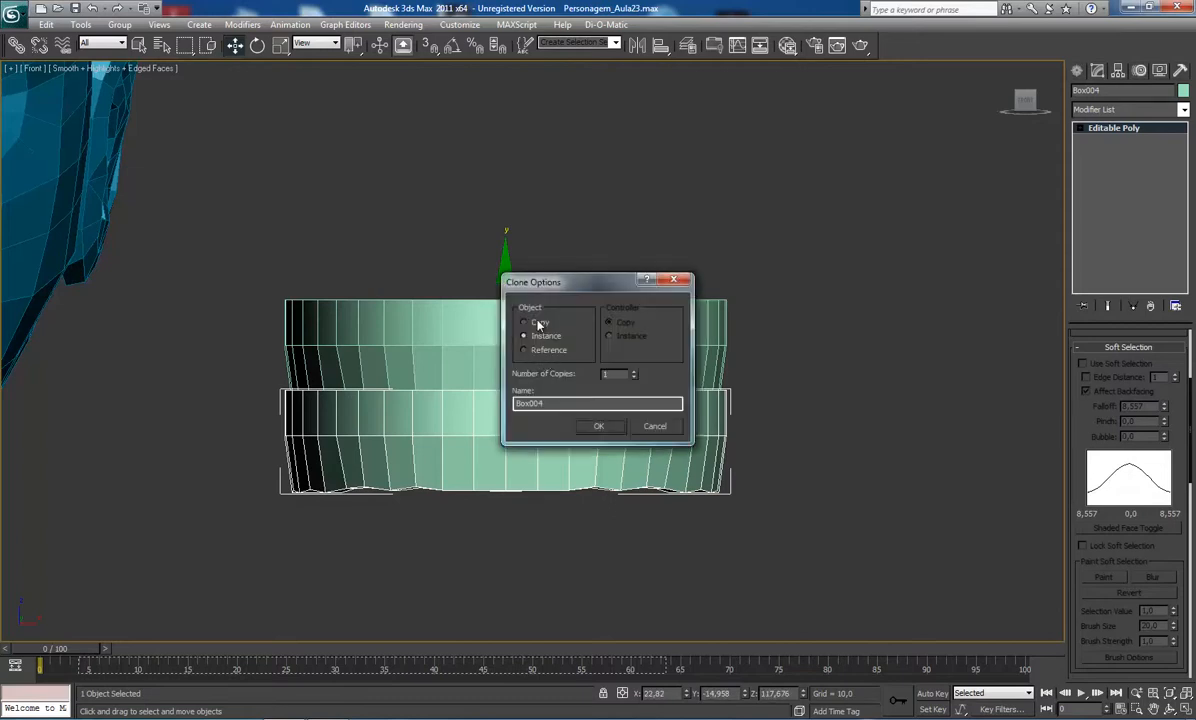
{"action": "left_click", "coordinate": [538, 325]}
{"action": "left_click", "coordinate": [598, 426]}
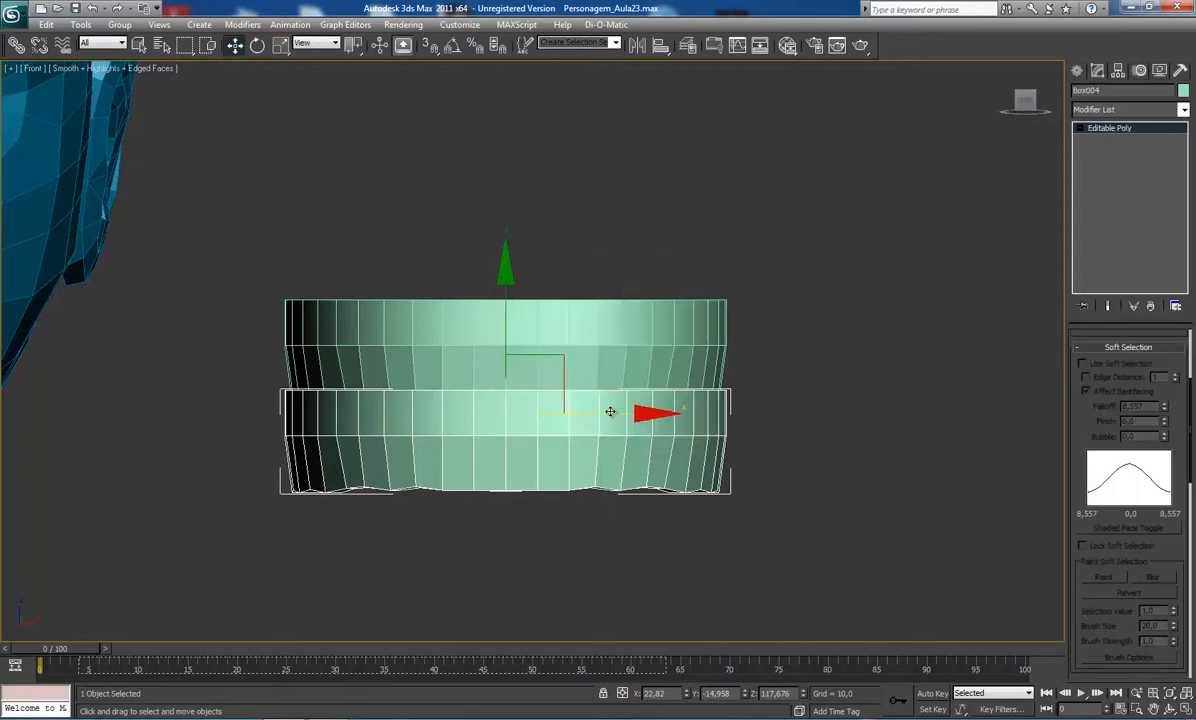
Mirror the copy across Y without cloning and lower it until its wavy edge meets the upper arch's.
{"action": "left_click", "coordinate": [637, 45]}
{"action": "left_click", "coordinate": [568, 297]}
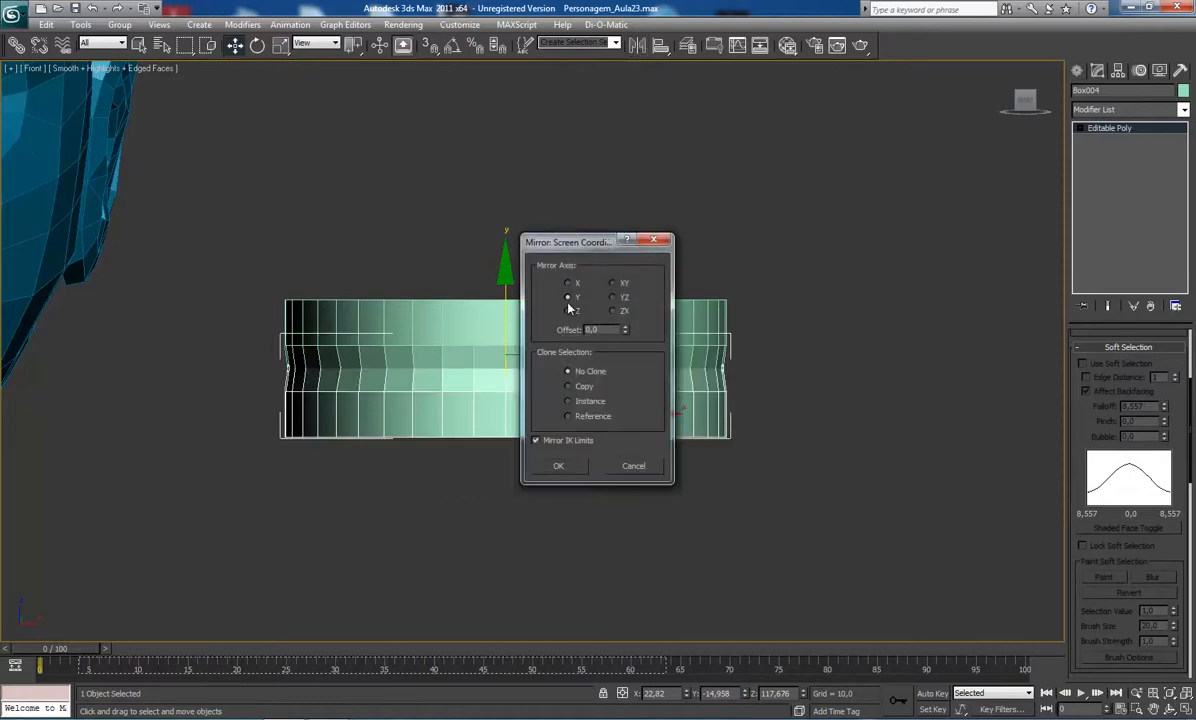
{"action": "left_click", "coordinate": [558, 466]}
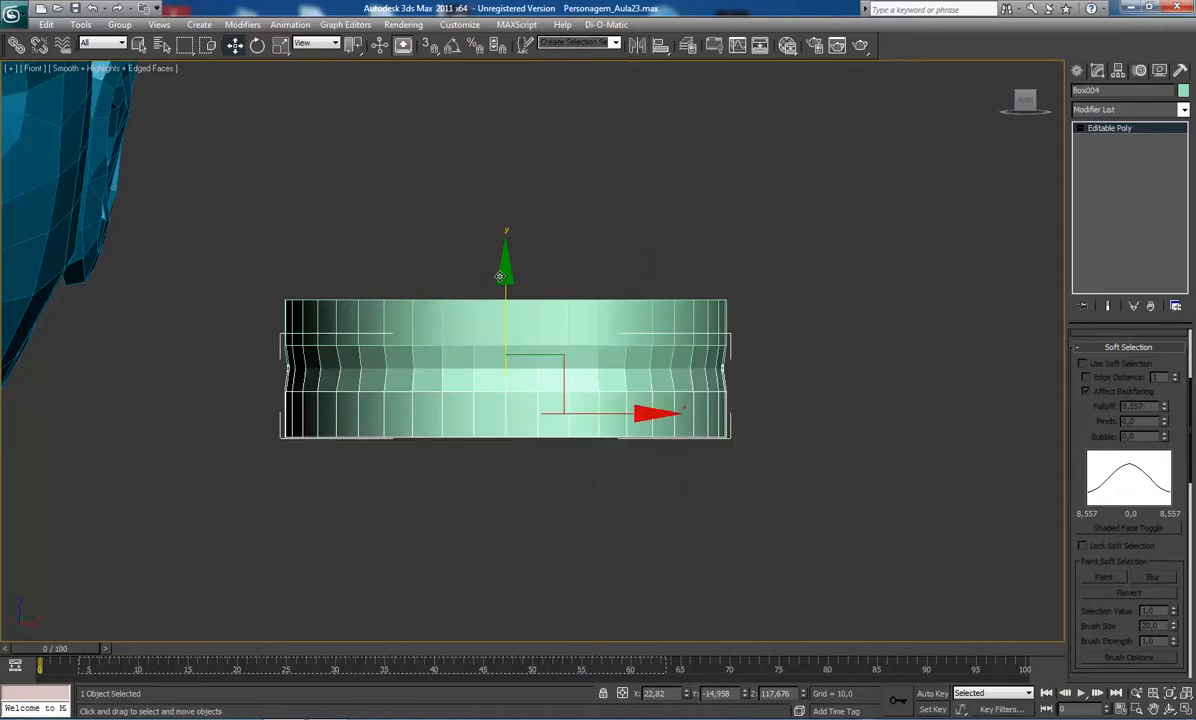
{"action": "left_click_drag", "start_coordinate": [492, 299], "coordinate": [492, 335]}
Scale the lower arch to 94% along X and view the pair in Perspective.
{"action": "key", "text": "r"}
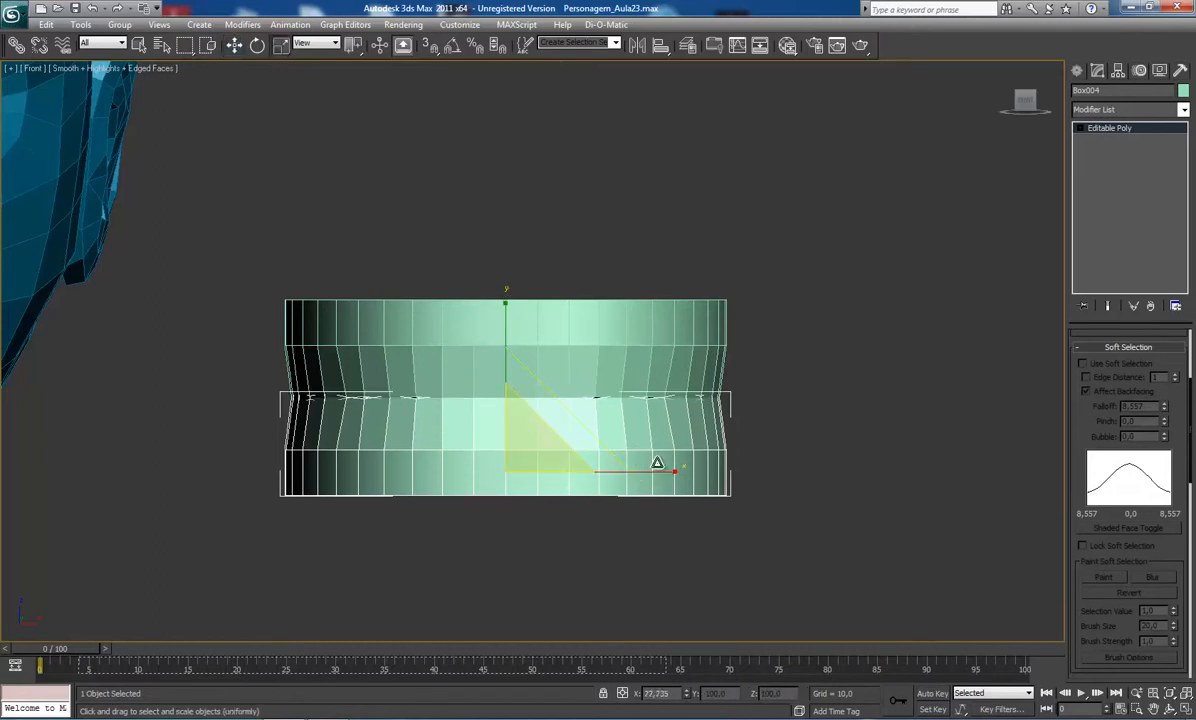
{"action": "left_click_drag", "start_coordinate": [670, 471], "coordinate": [666, 471]}
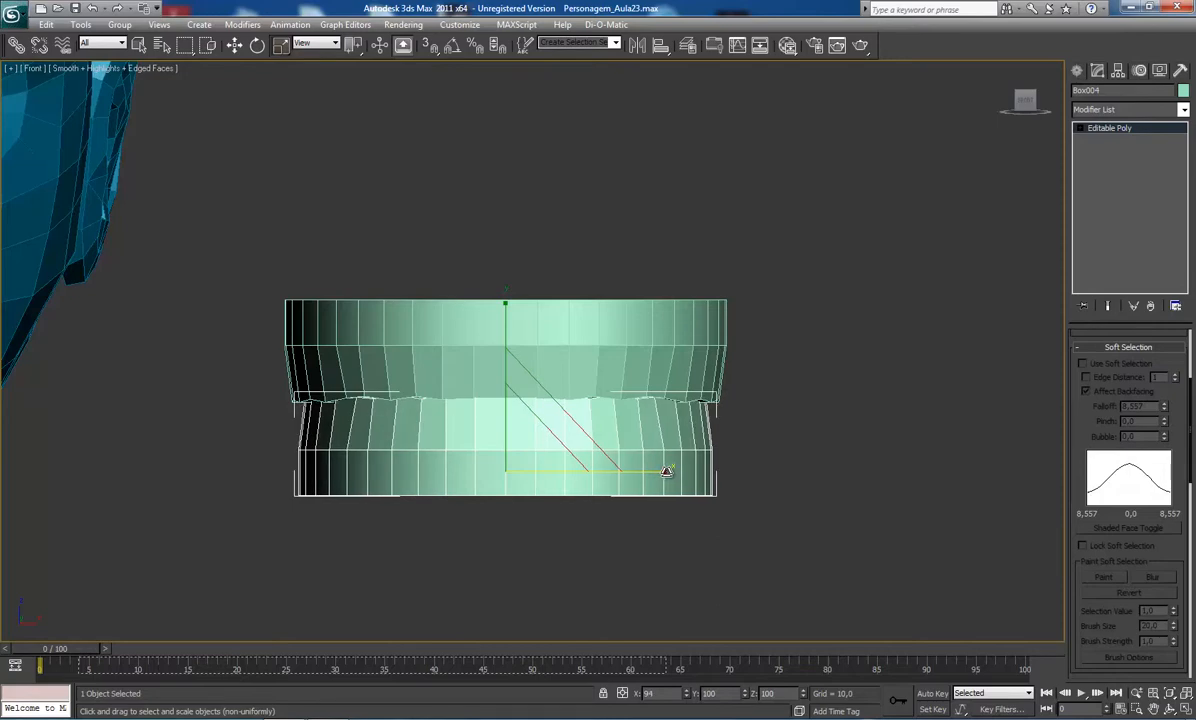
{"action": "key", "text": "p"}
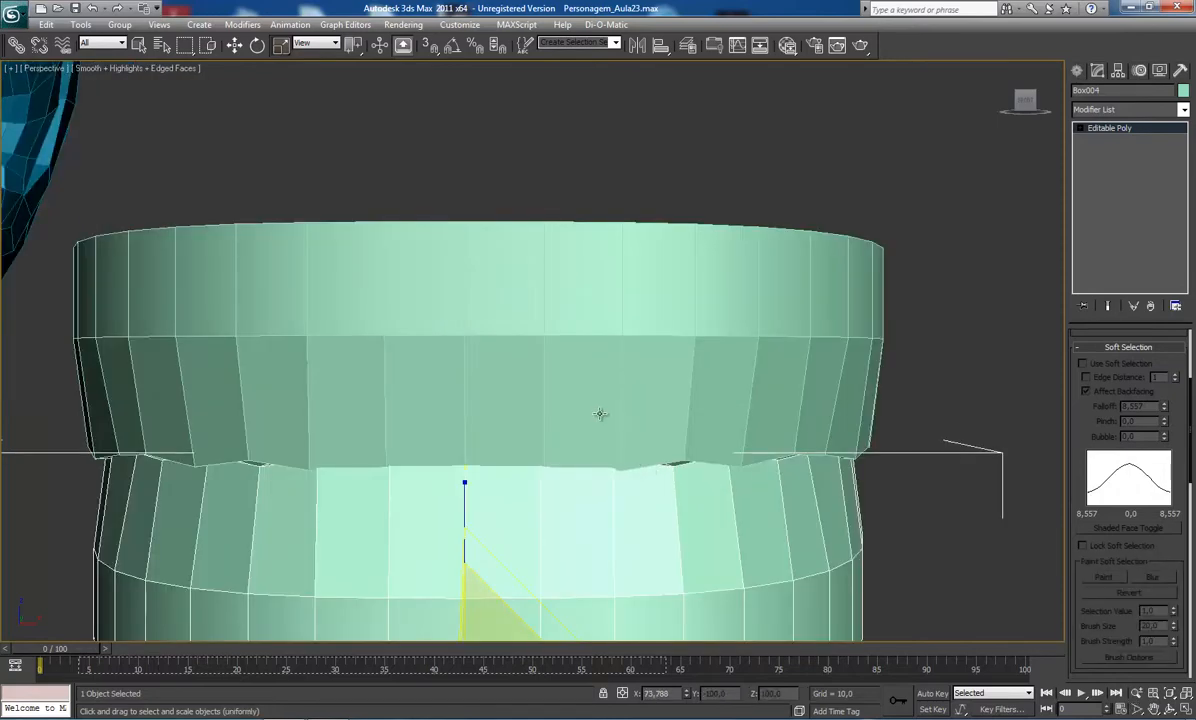
Scale the lower arch to 97% along Y to shorten its front-to-back depth.
{"action": "middle_click_drag", "start_coordinate": [527, 409], "coordinate": [526, 376], "text": "alt"}
{"action": "scroll", "coordinate": [569, 364], "scroll_direction": "down", "scroll_amount": 5}
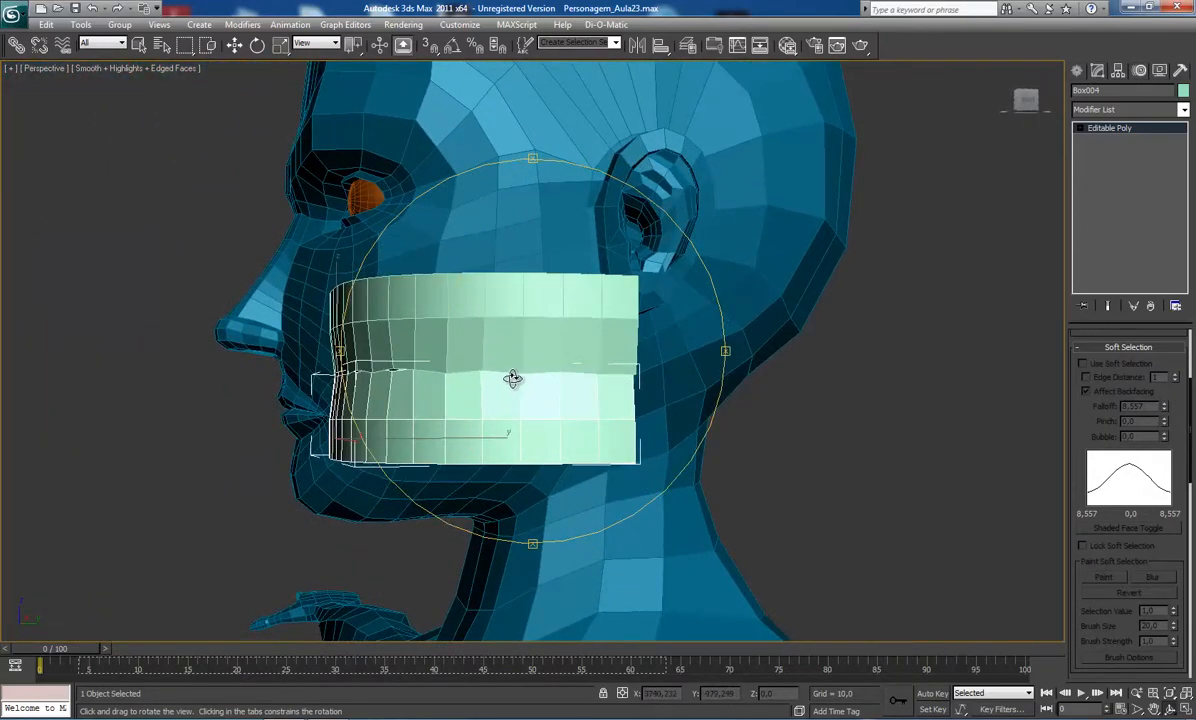
{"action": "key", "text": "r"}
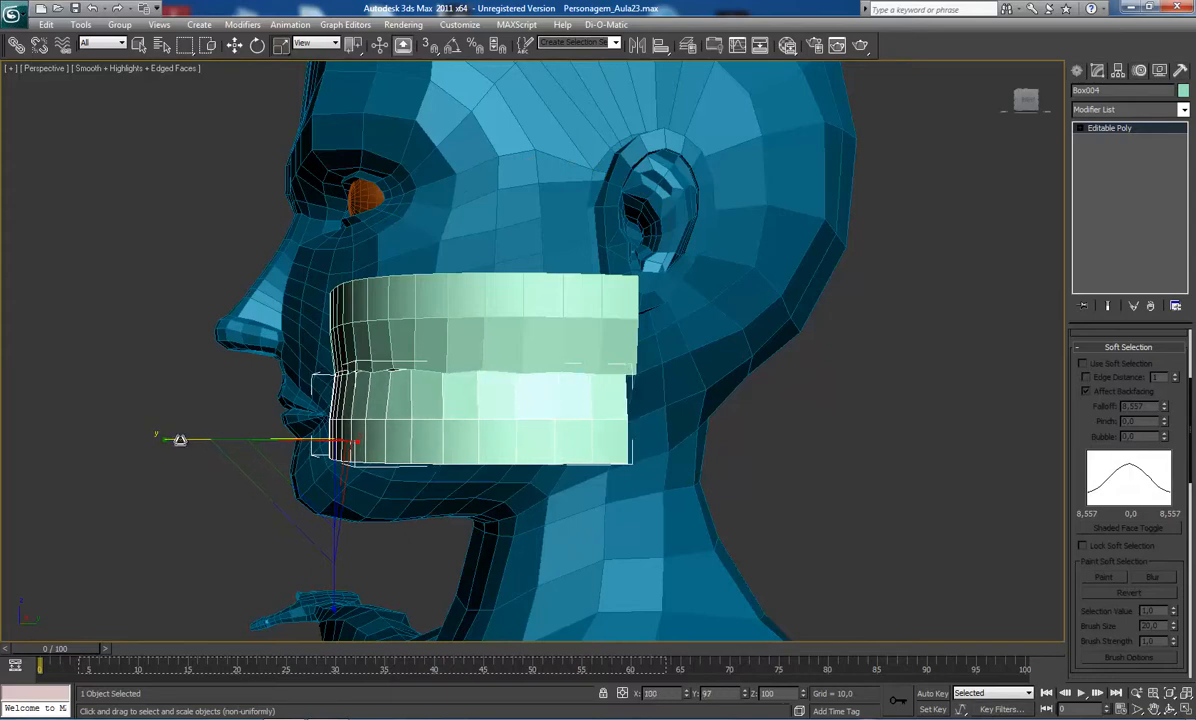
Move the lower arch back along Y until its rear ends align with the upper arch's, and raise it about 0.14 along Z.
{"action": "key", "text": "w"}
{"action": "left_click_drag", "start_coordinate": [461, 438], "coordinate": [468, 438]}
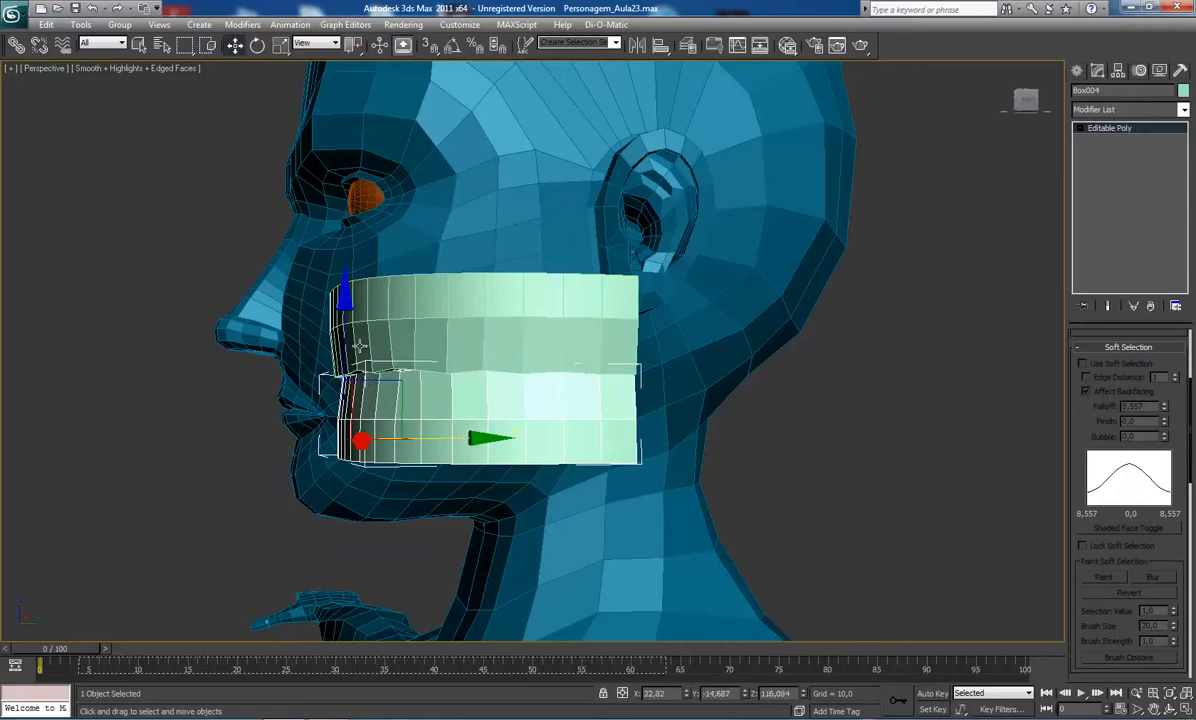
{"action": "left_click_drag", "start_coordinate": [347, 334], "coordinate": [348, 328]}
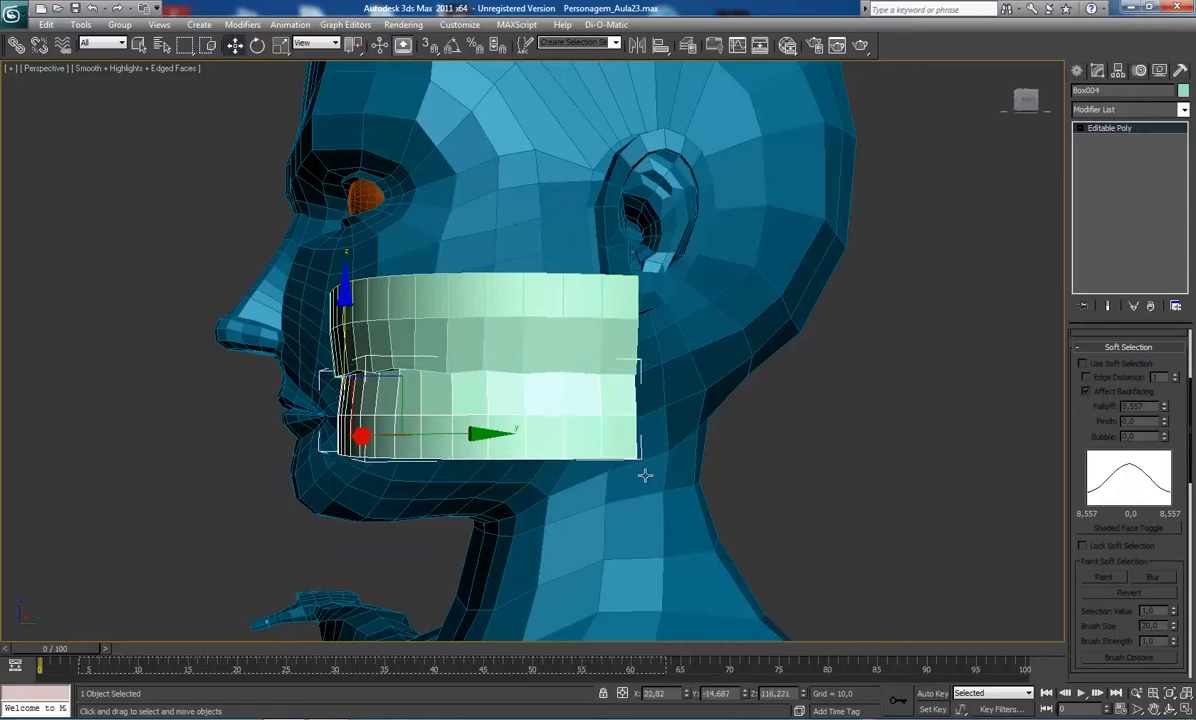
Examine the fit between the two arches up close and beside the character's head, and clear the selection.
{"action": "middle_click_drag", "start_coordinate": [494, 387], "coordinate": [502, 414], "text": "alt"}
{"action": "scroll", "coordinate": [502, 414], "scroll_direction": "up", "scroll_amount": 5}
{"action": "left_click_drag", "start_coordinate": [502, 416], "coordinate": [510, 358]}
{"action": "scroll", "coordinate": [537, 403], "scroll_direction": "up", "scroll_amount": 3}
{"action": "scroll", "coordinate": [549, 374], "scroll_direction": "down", "scroll_amount": 5}
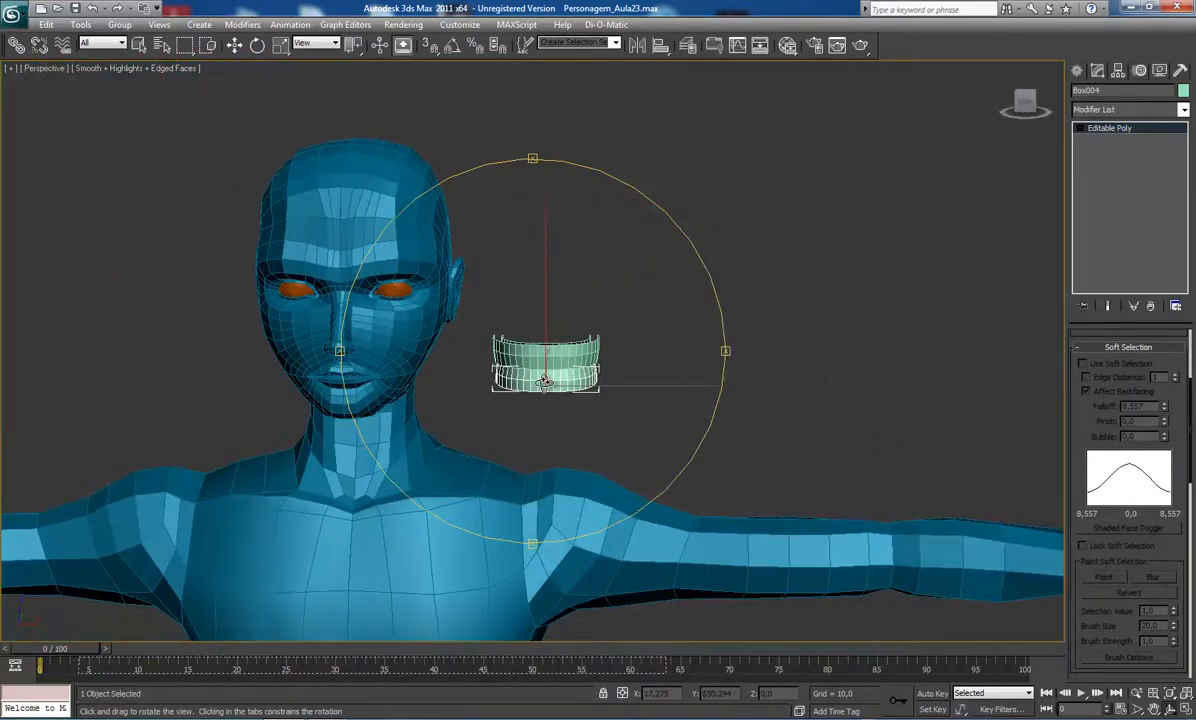
{"action": "right_click", "coordinate": [510, 358]}
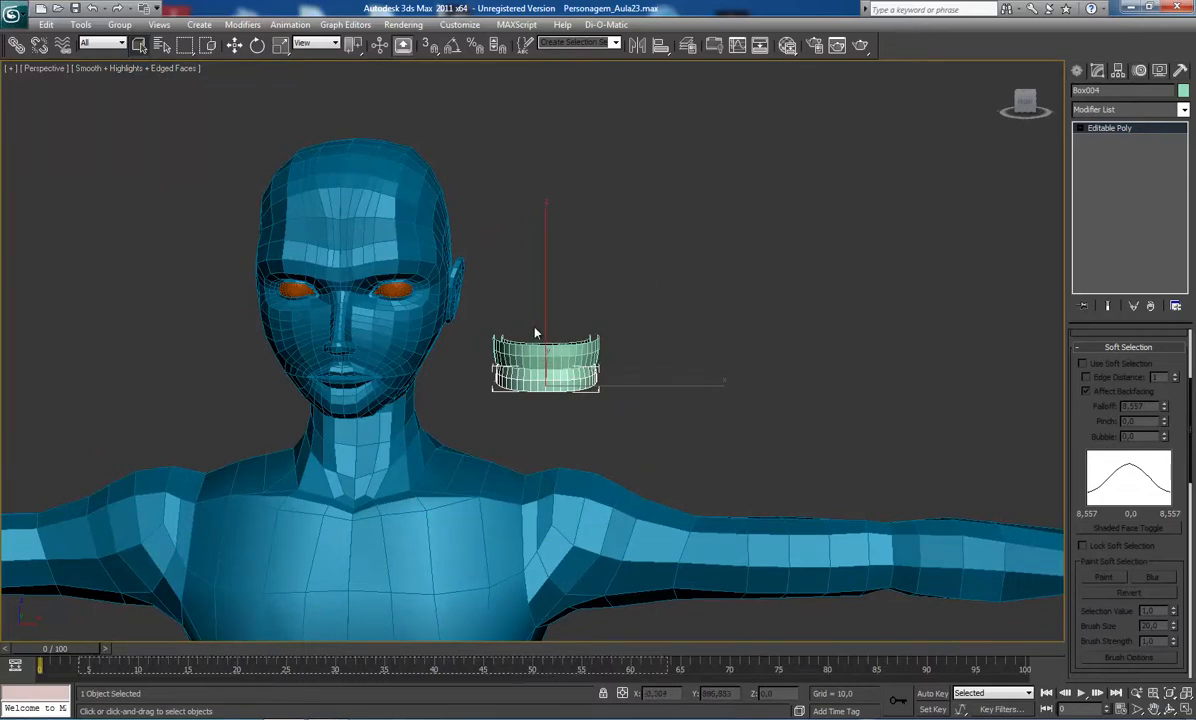
{"action": "left_click", "coordinate": [731, 245]}
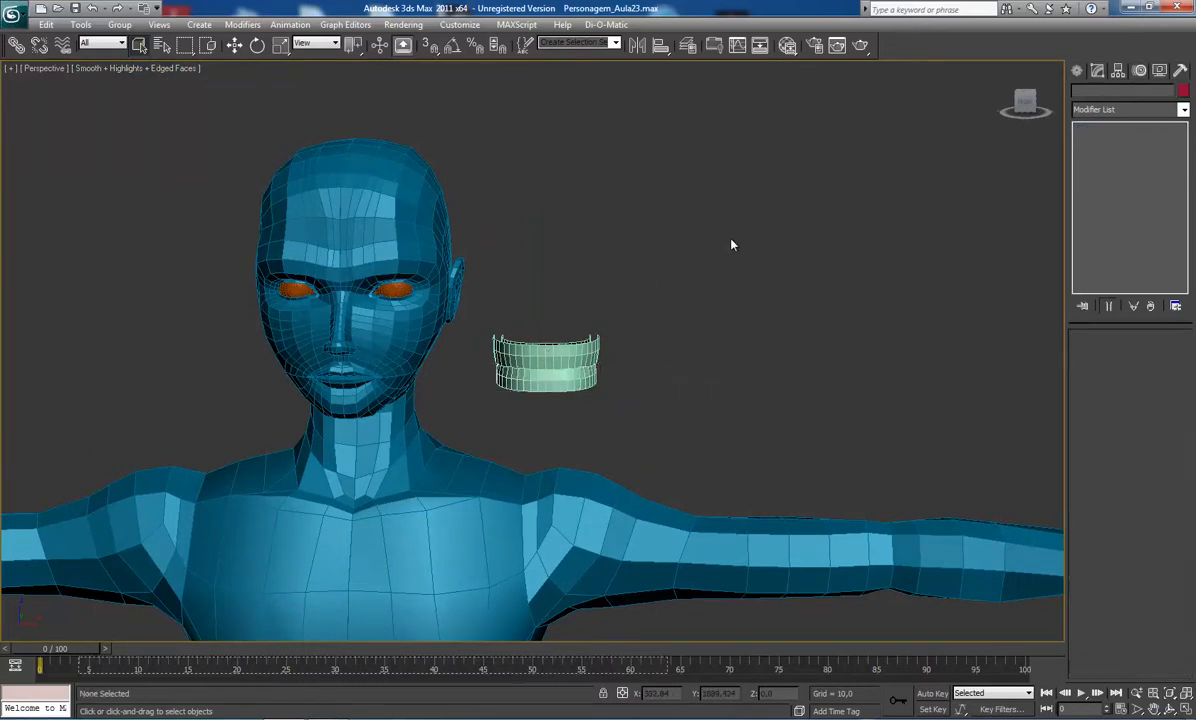